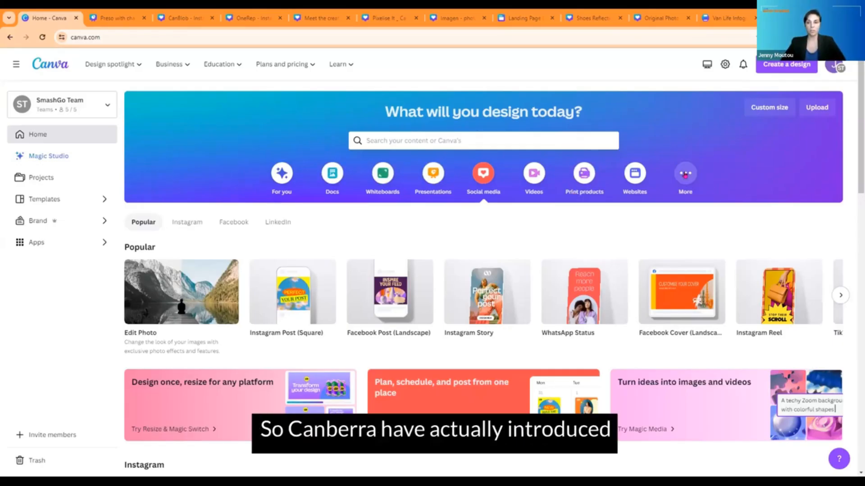
- Show the additional design types on the home page and browse the whole "Try something new" row through to Phone Wallpaper
left_click(685, 175)
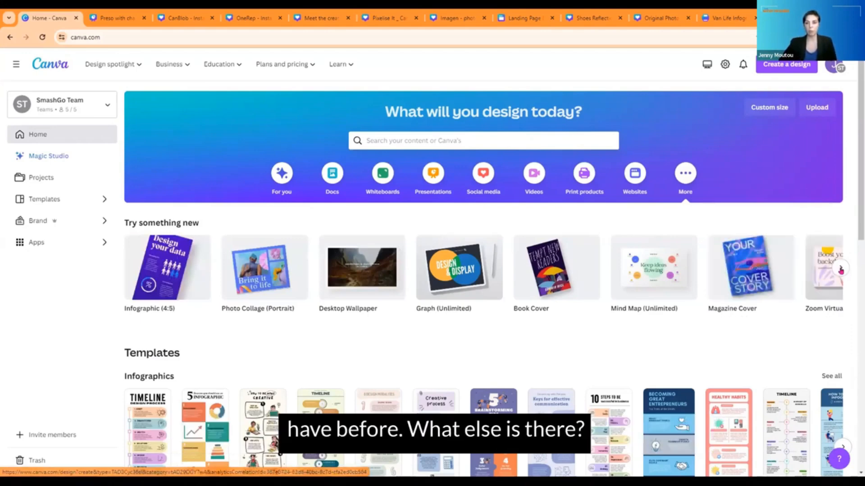
left_click(840, 268)
left_click(840, 268)
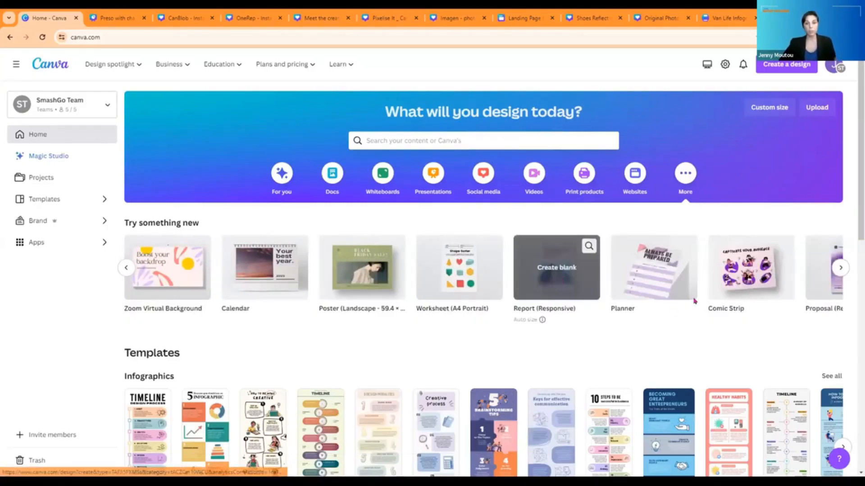
left_click(840, 268)
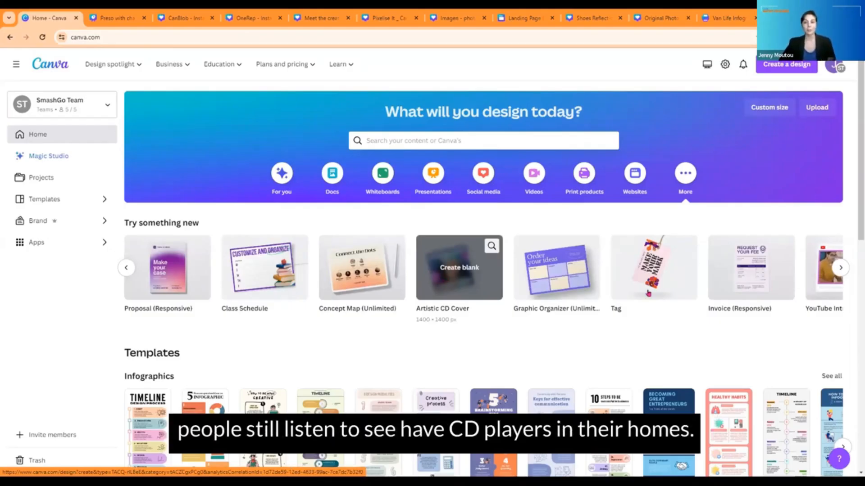
left_click(838, 268)
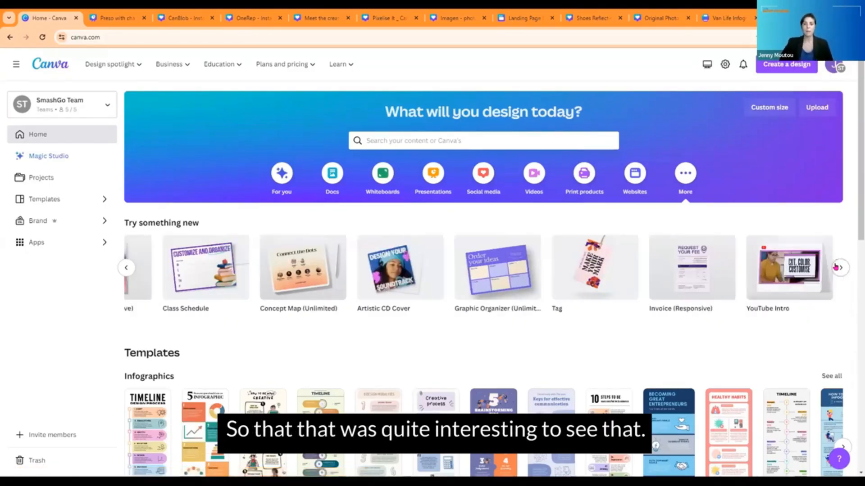
left_click(840, 268)
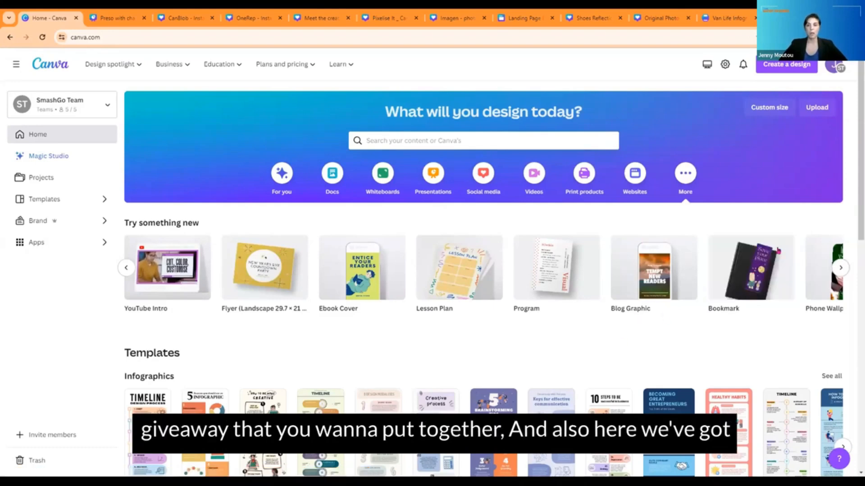
left_click(841, 267)
mouse_move(819, 258)
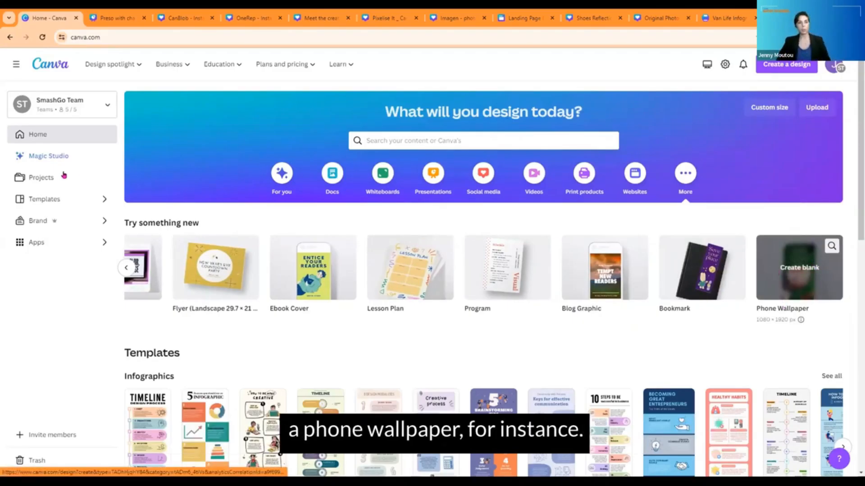
- Open the templates library and look through the Business and Social Media template categories
left_click(51, 199)
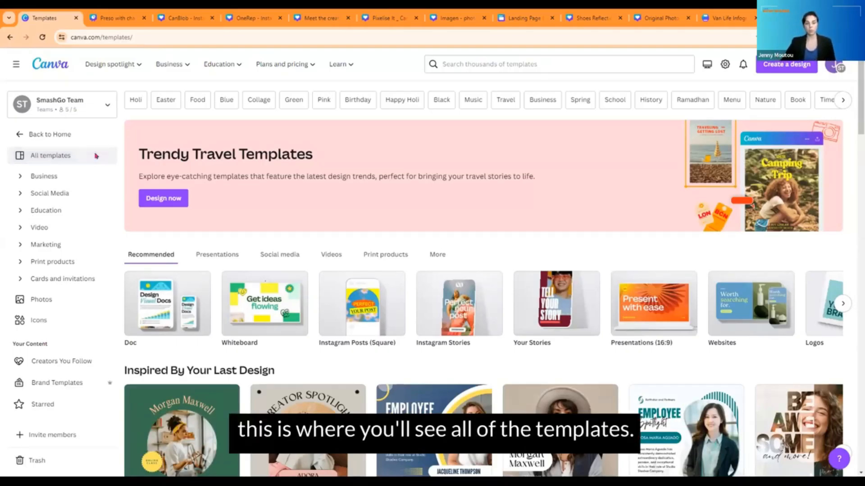
left_click(16, 180)
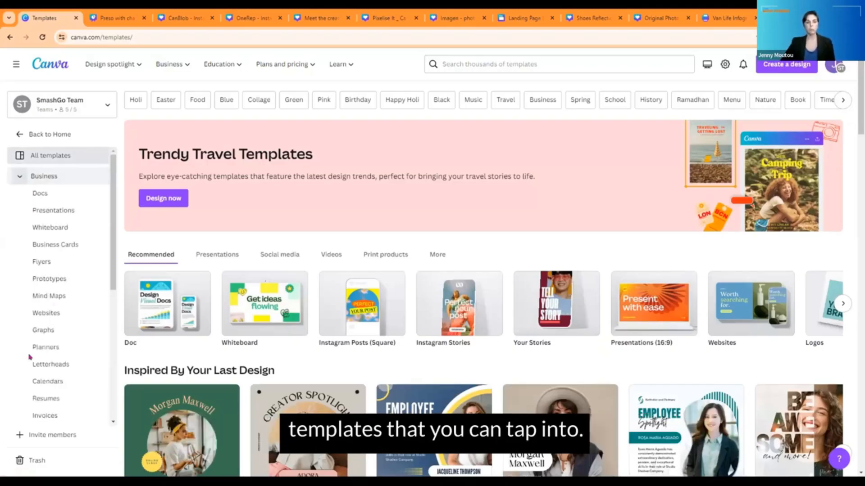
scroll(83, 360, "down", 2)
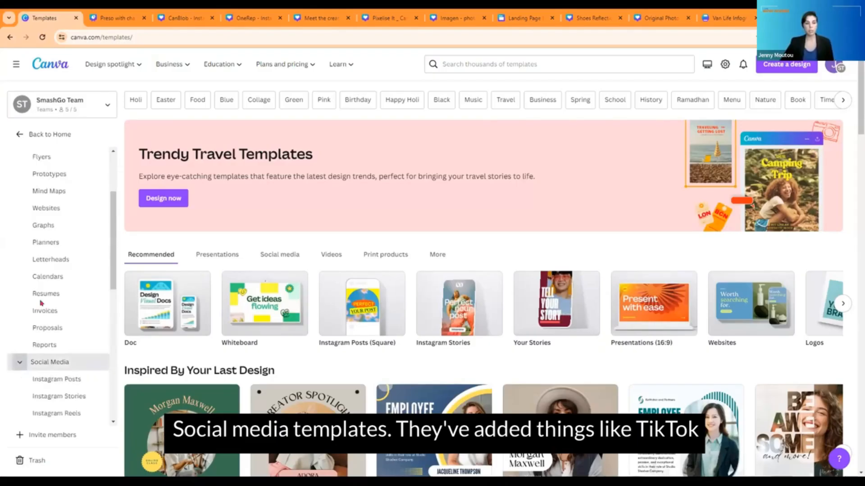
scroll(41, 303, "down", 5)
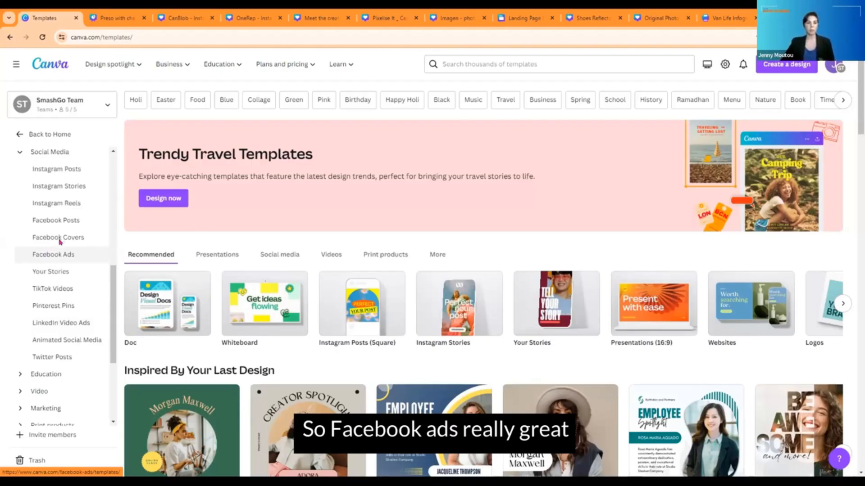
scroll(58, 243, "down", 3)
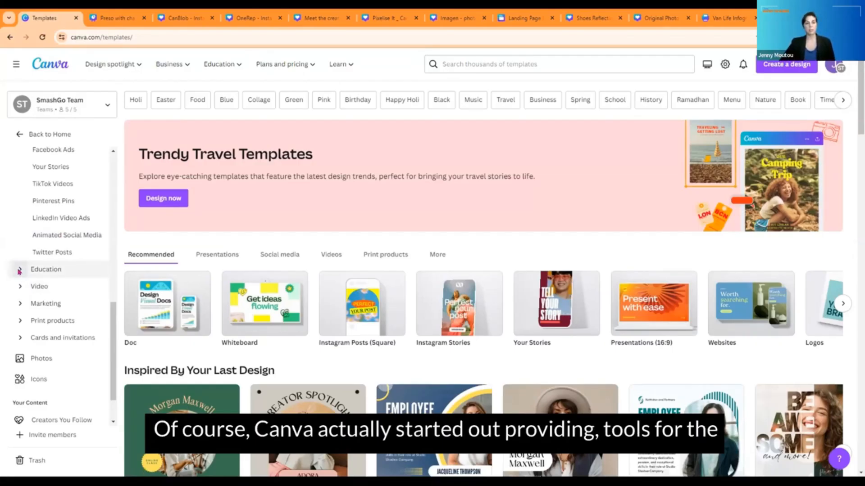
- Expand the Education and Video template categories to view their subcategories
left_click(47, 269)
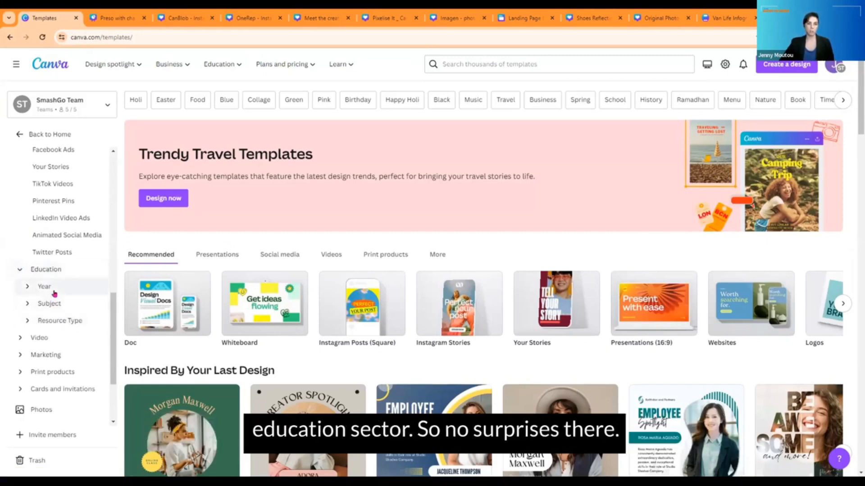
left_click(19, 340)
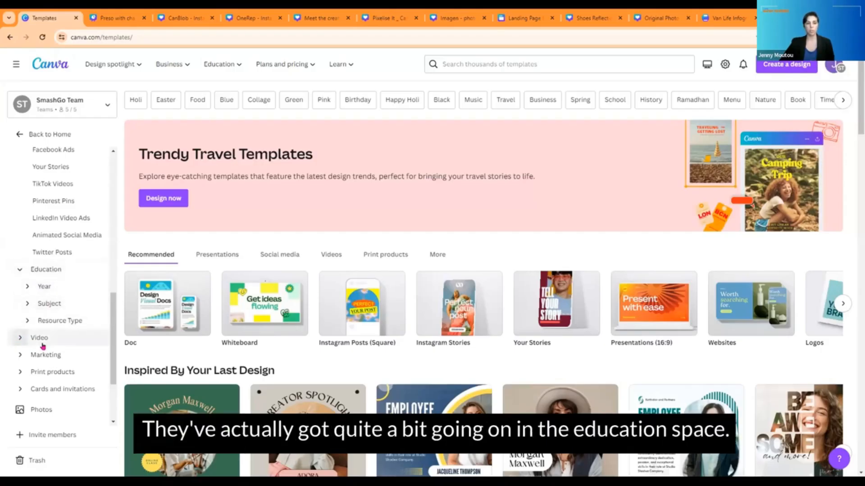
scroll(77, 320, "down", 3)
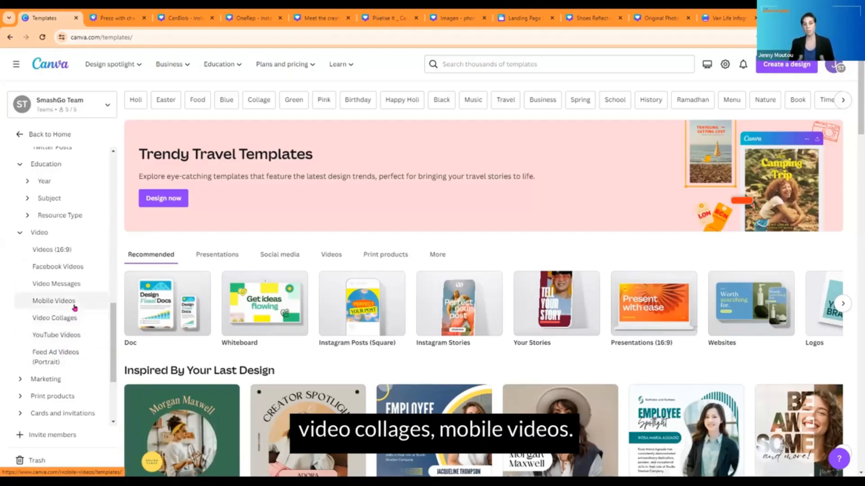
- Open the YouTube Videos templates and examine the range of intro, outro and vlog designs on offer
left_click(73, 336)
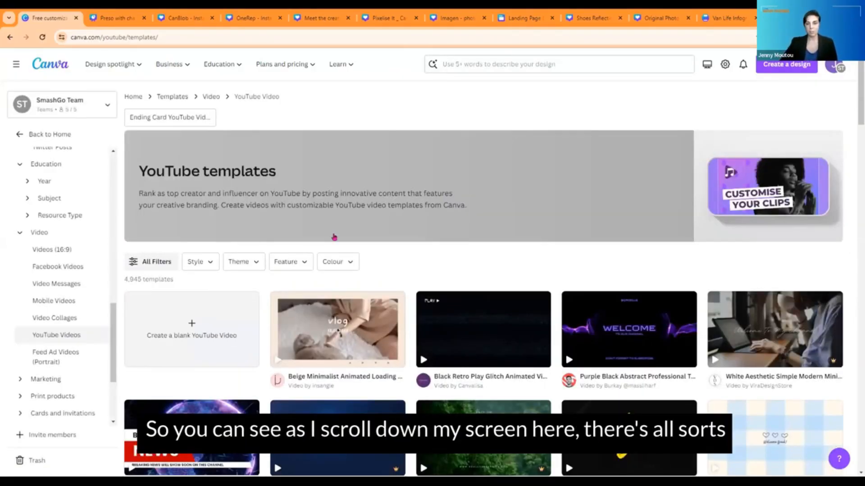
scroll(334, 237, "down", 2)
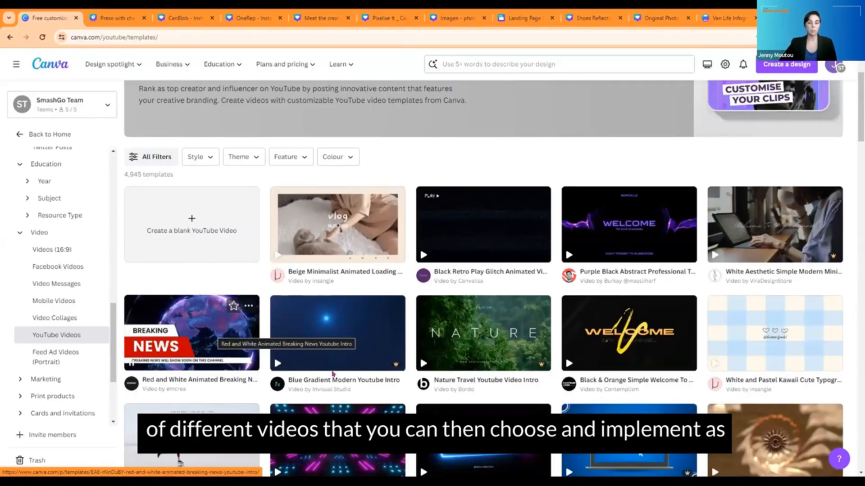
scroll(261, 352, "down", 4)
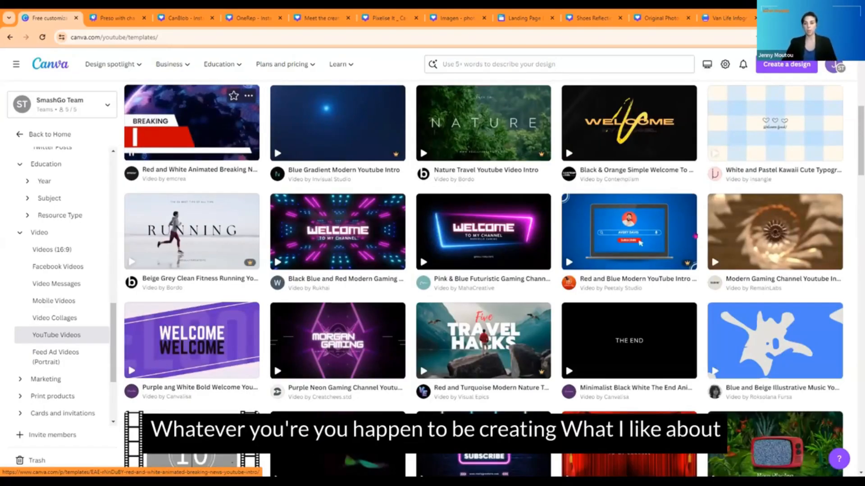
scroll(681, 260, "down", 6)
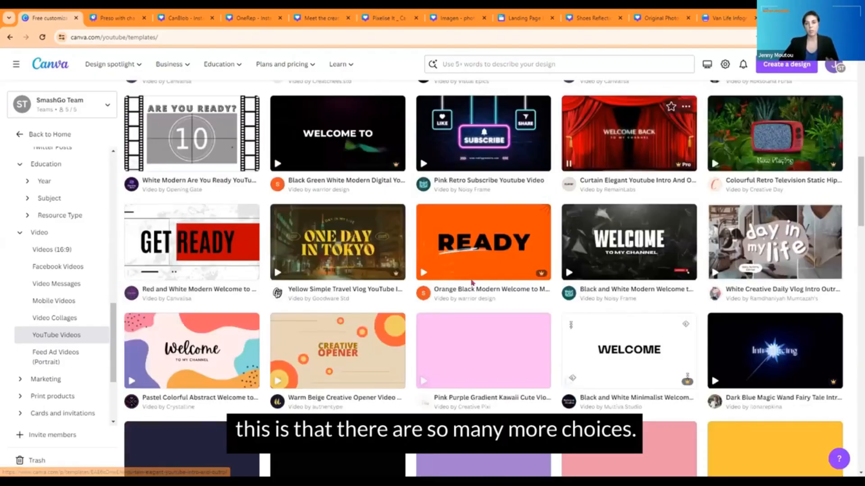
scroll(471, 282, "up", 5)
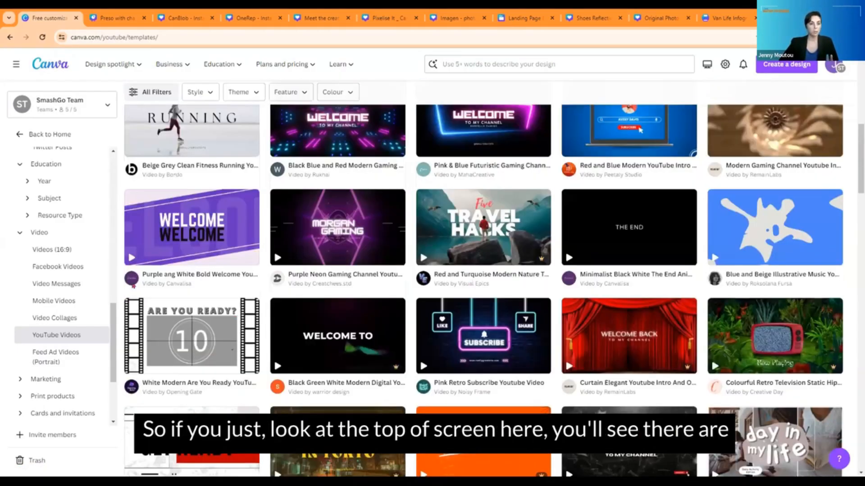
scroll(123, 280, "up", 5)
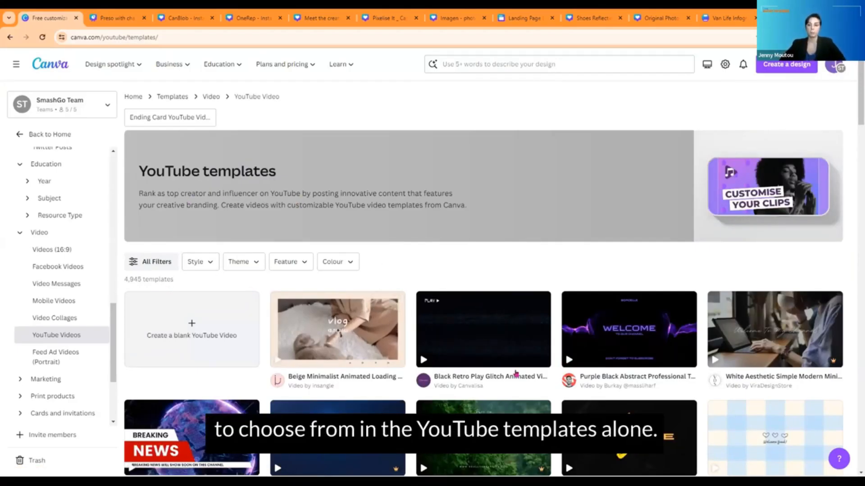
scroll(516, 372, "down", 4)
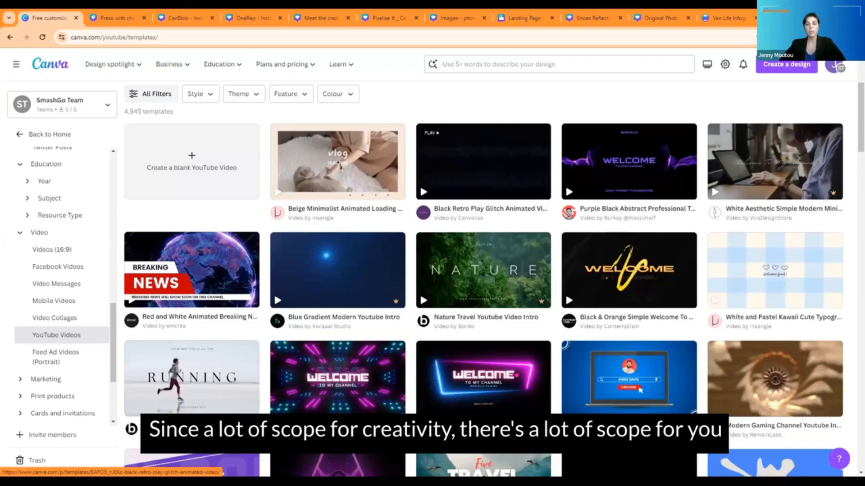
scroll(515, 373, "down", 10)
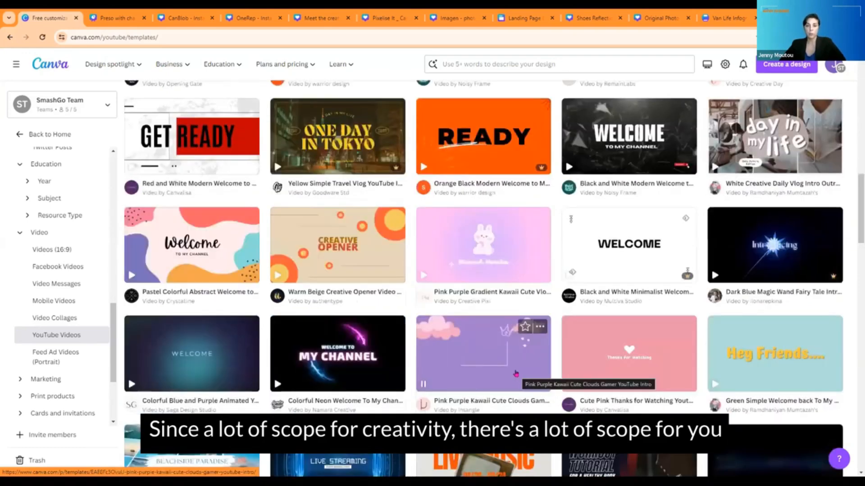
scroll(516, 373, "down", 5)
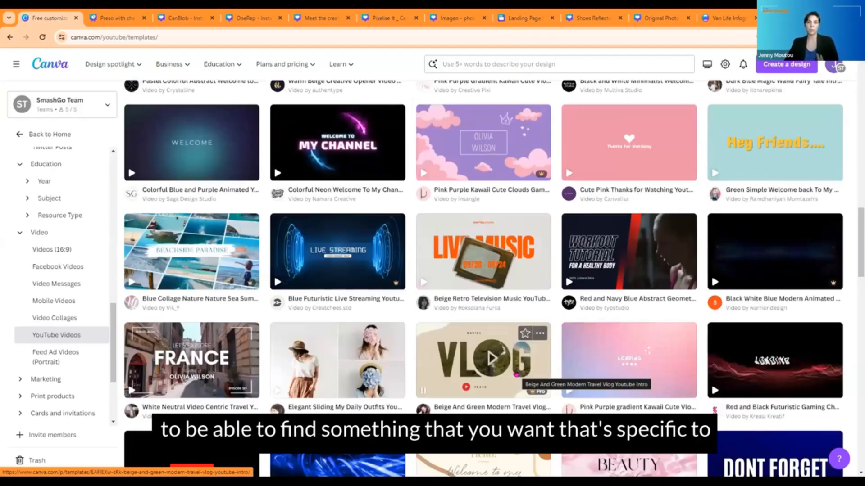
scroll(516, 373, "down", 7)
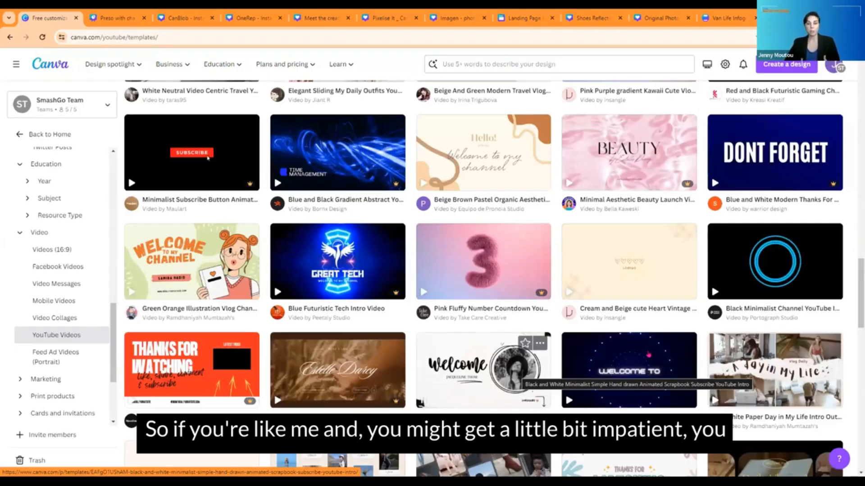
scroll(647, 354, "down", 10)
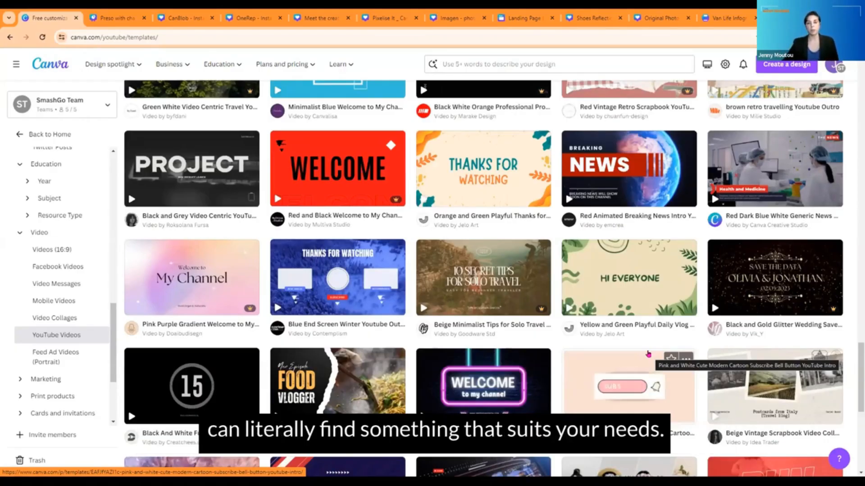
scroll(647, 354, "down", 4)
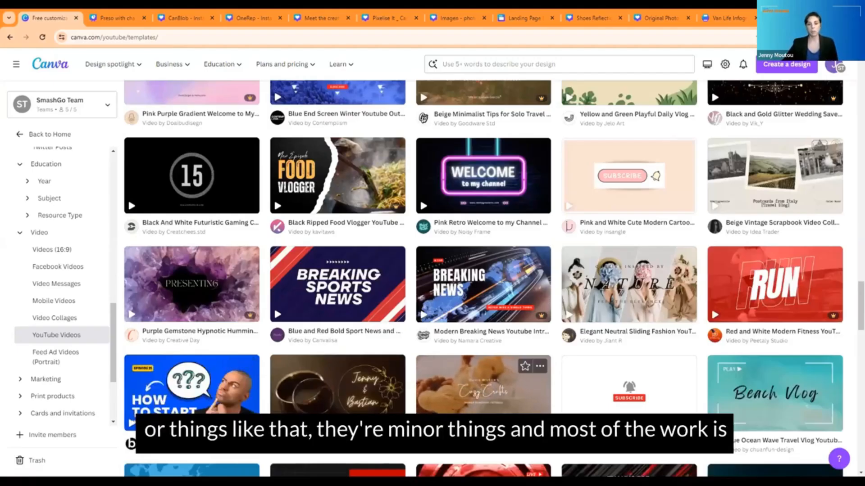
scroll(483, 387, "down", 5)
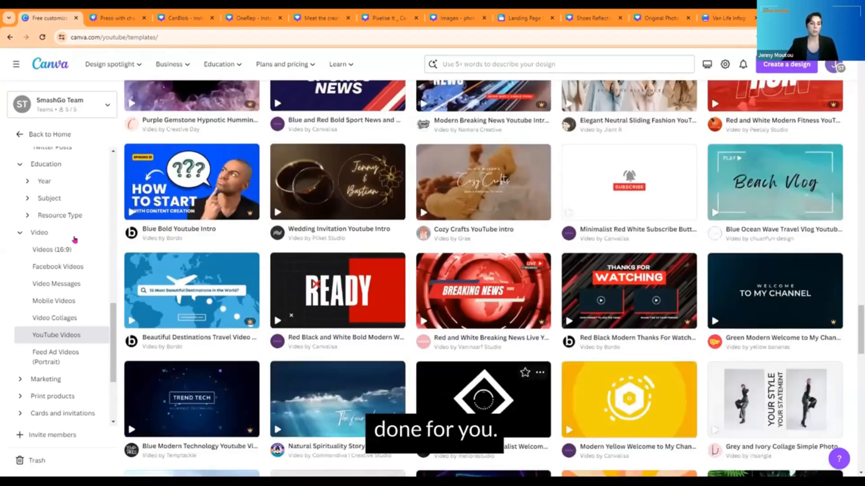
scroll(483, 392, "down", 2)
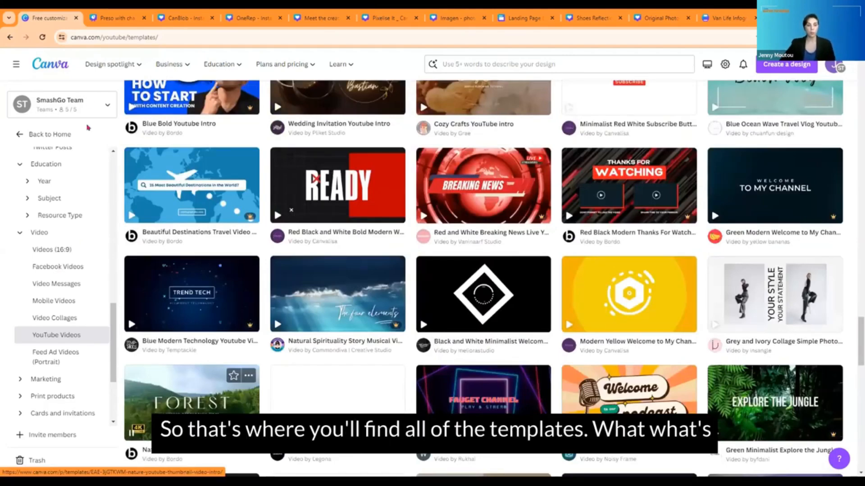
- Open the Photos library and look over its photo categories and trending photos
scroll(67, 180, "down", 3)
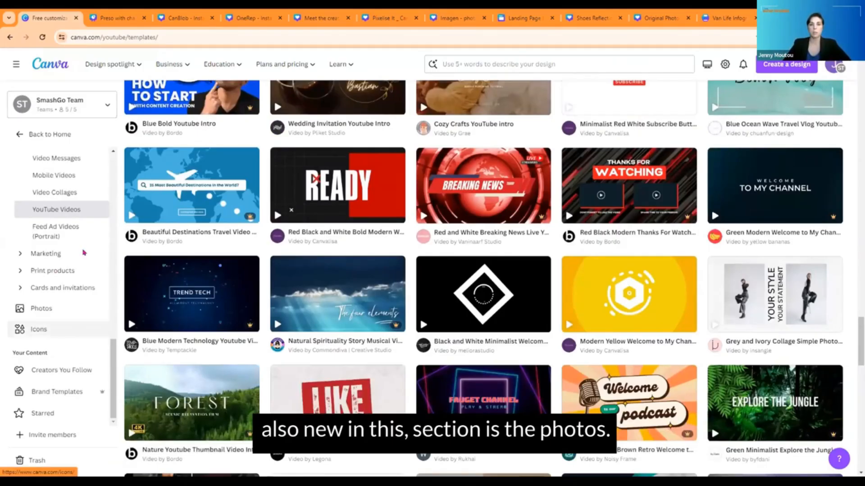
left_click(41, 308)
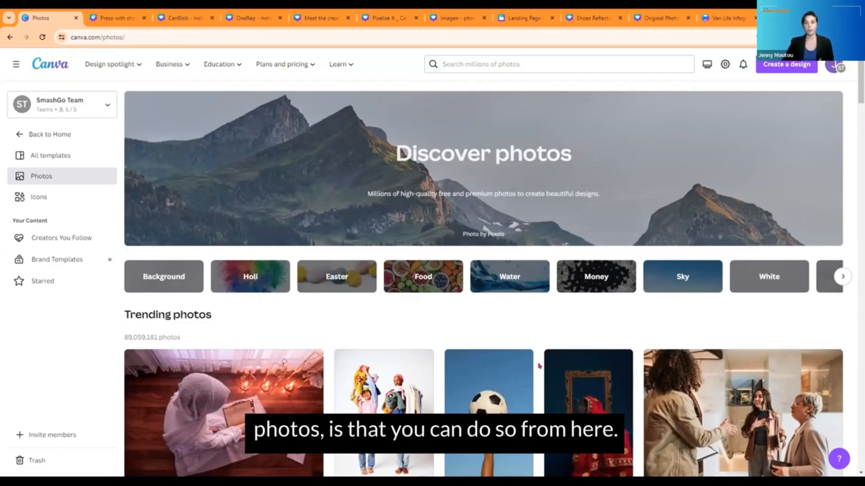
scroll(480, 293, "down", 2)
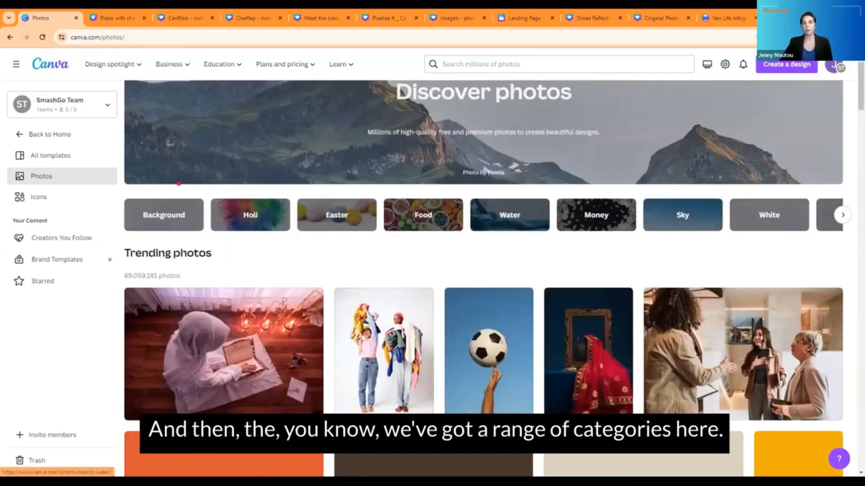
scroll(178, 183, "down", 1)
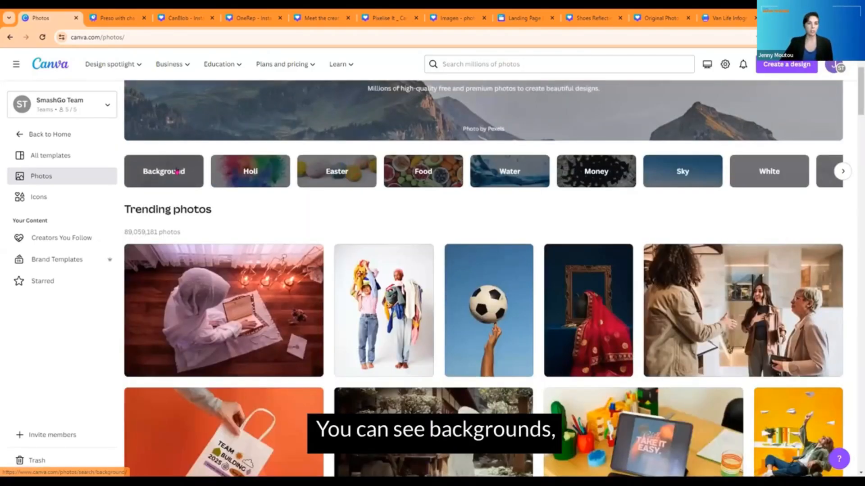
- View the photos in the Background category and return to the main Photos page
left_click(188, 172)
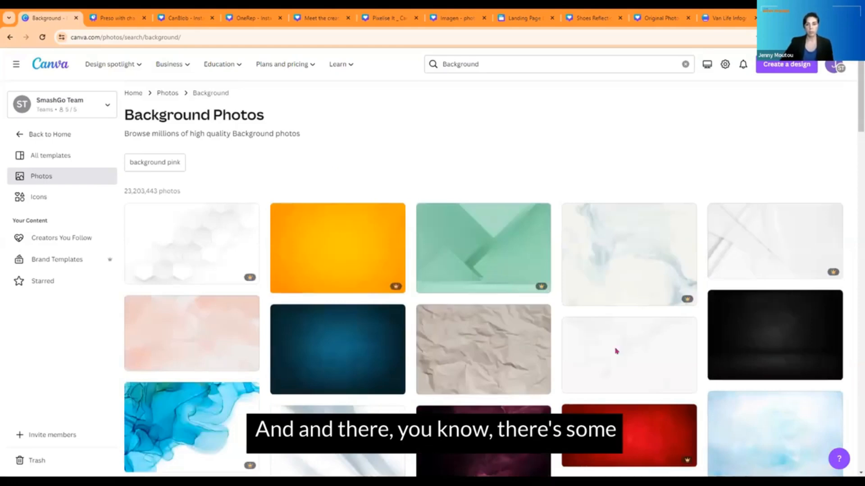
scroll(616, 351, "down", 10)
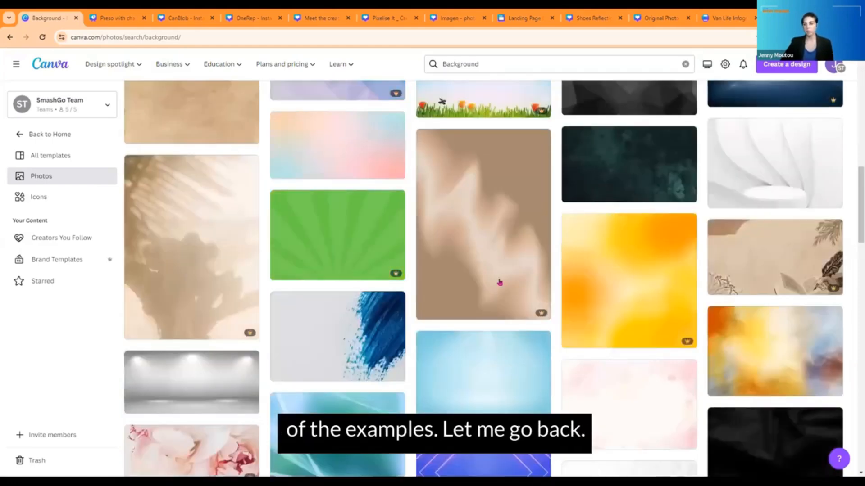
left_click(10, 37)
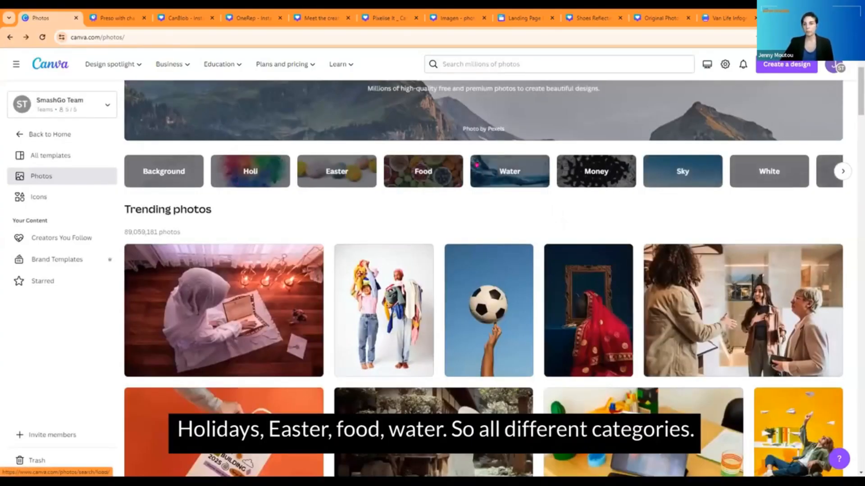
- Browse through the photo categories to find the Ai category and open it
left_click(841, 172)
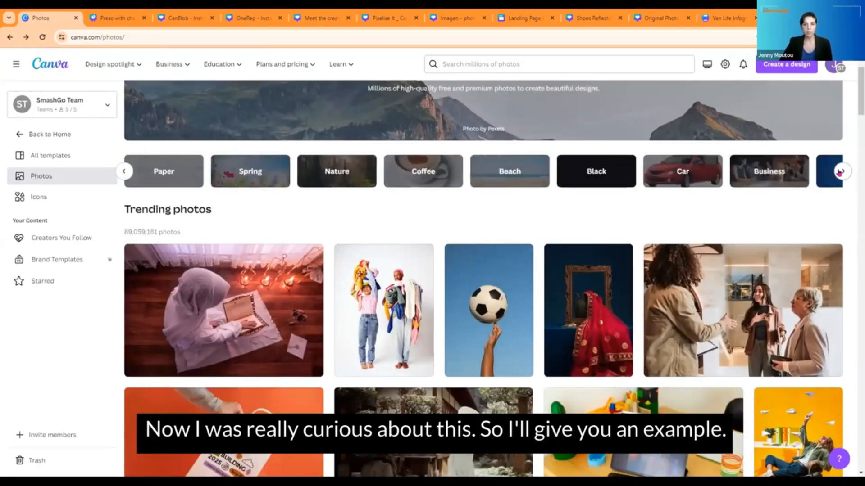
left_click(841, 172)
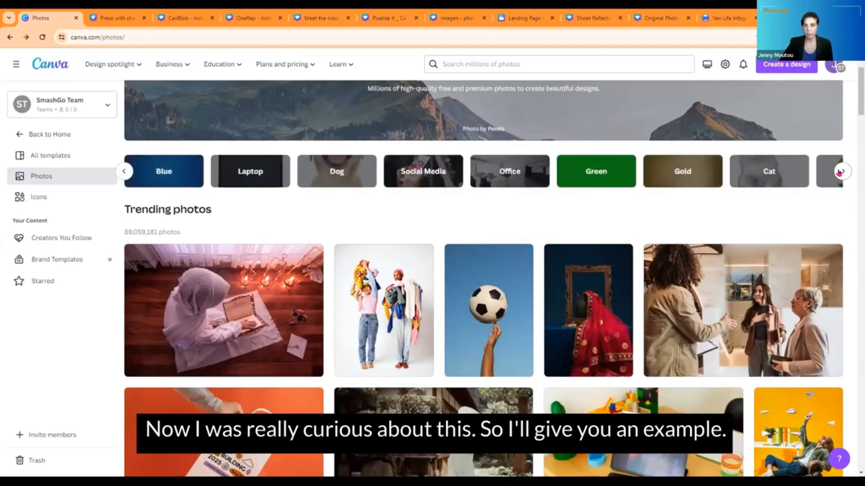
left_click(841, 171)
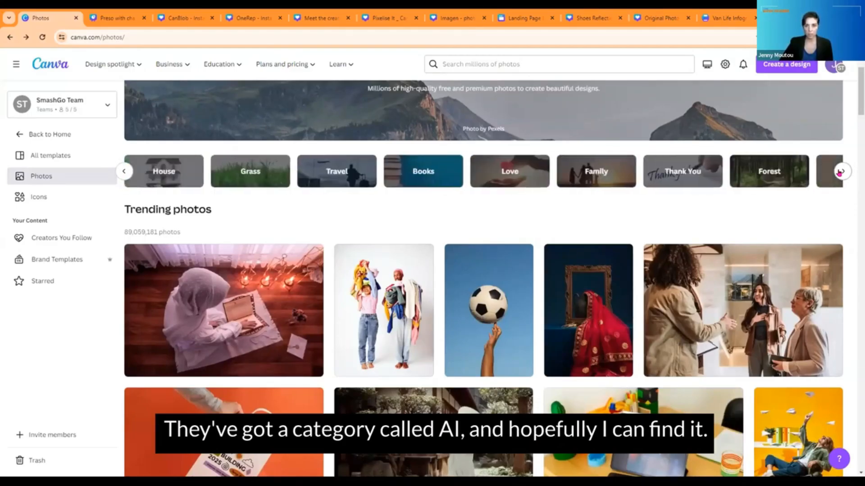
left_click(840, 171)
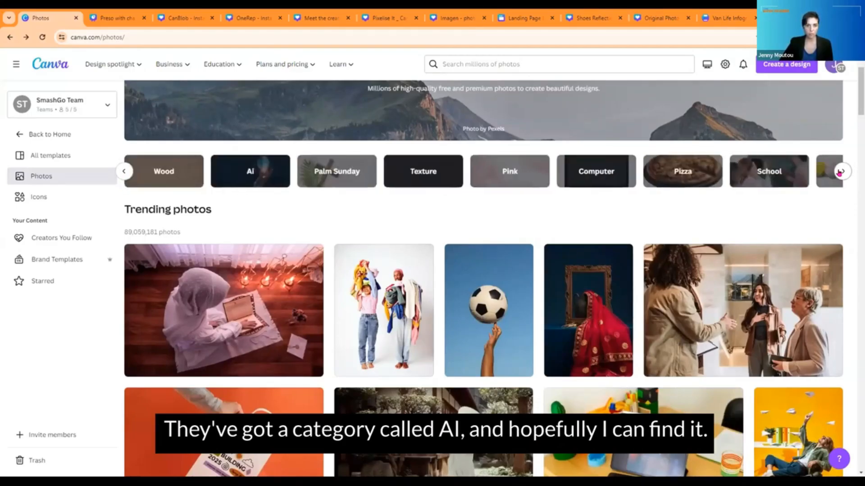
left_click(269, 174)
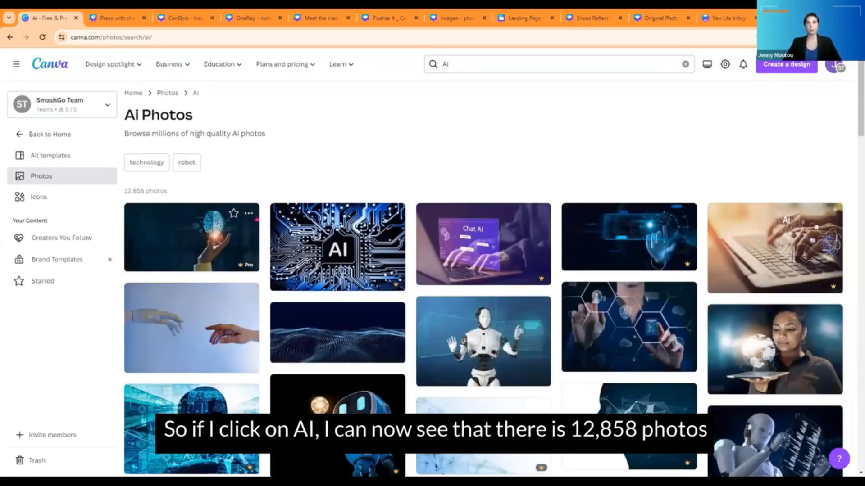
- Examine the range of photos in the Ai category, then return to the start of the results
scroll(306, 334, "down", 1)
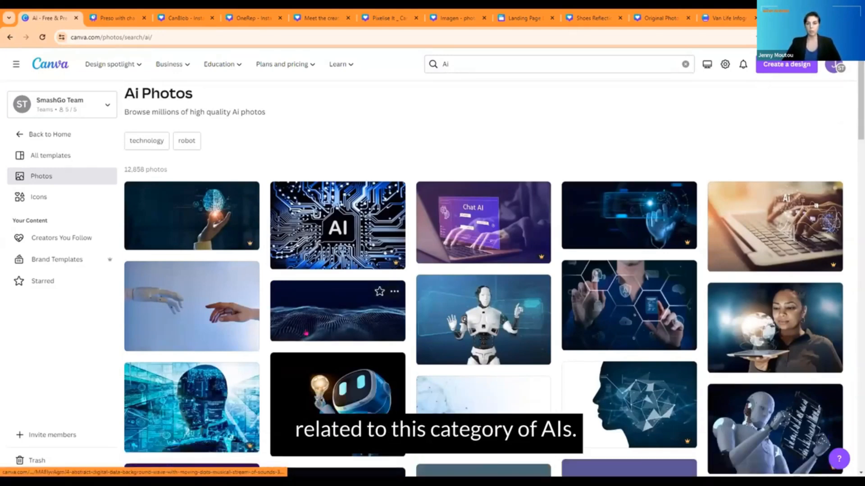
scroll(306, 334, "down", 4)
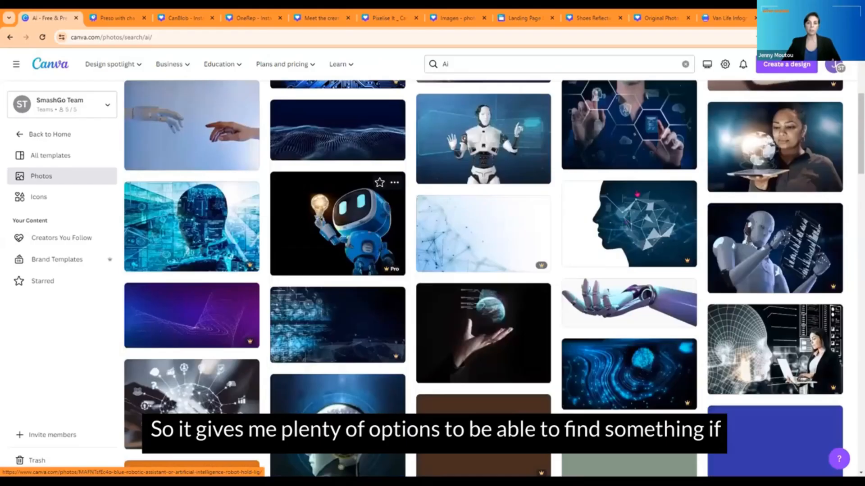
scroll(531, 193, "down", 1)
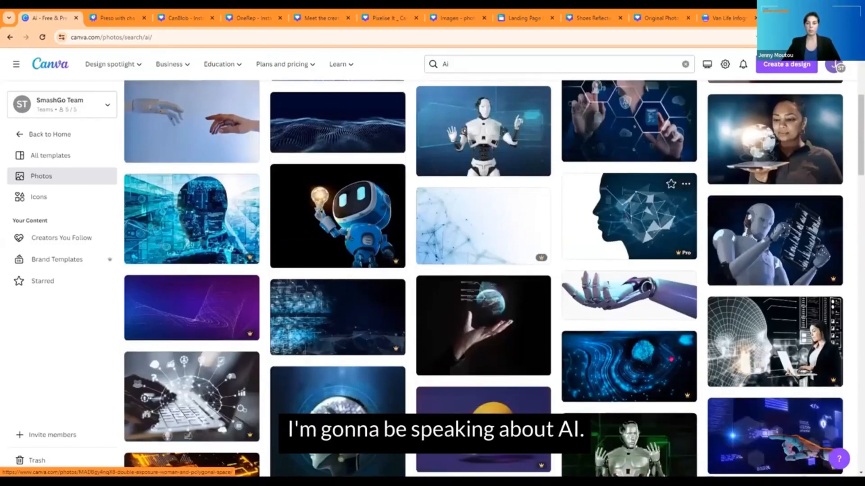
scroll(668, 361, "down", 10)
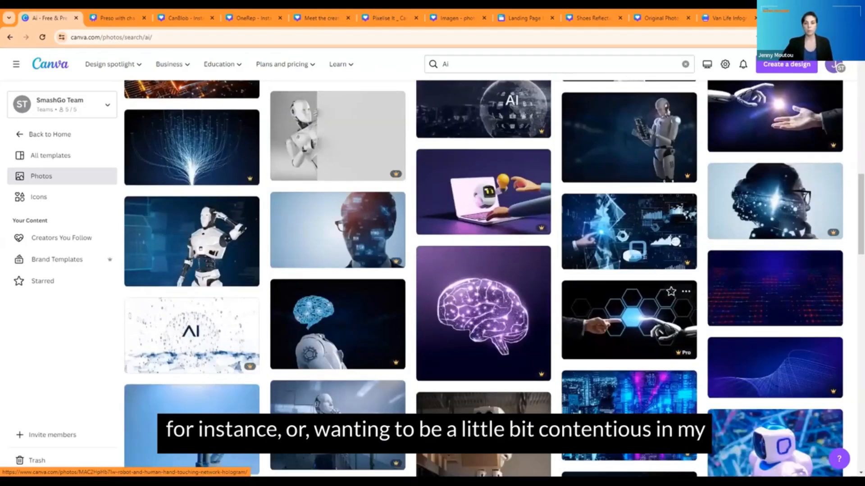
scroll(480, 337, "down", 5)
scroll(481, 337, "down", 2)
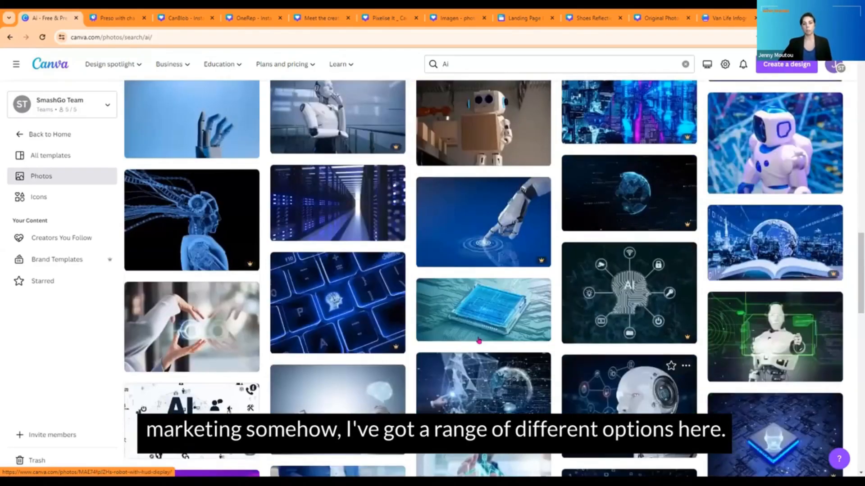
scroll(479, 341, "down", 8)
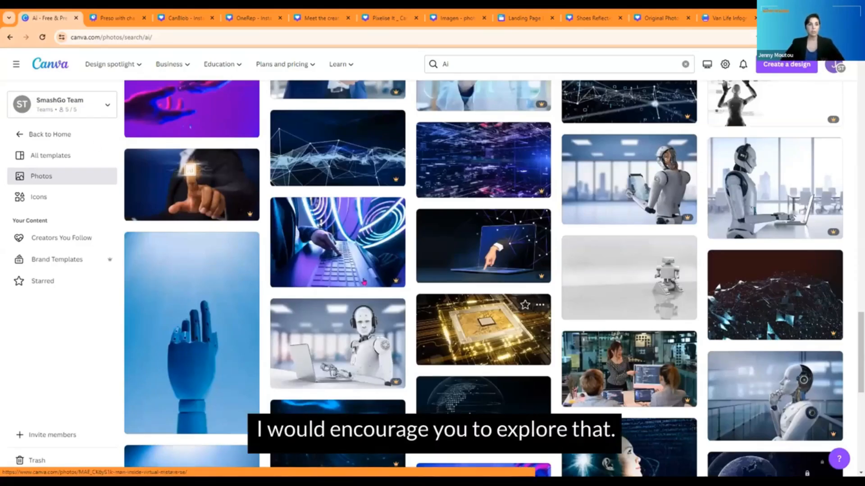
scroll(72, 156, "up", 15)
scroll(72, 157, "up", 5)
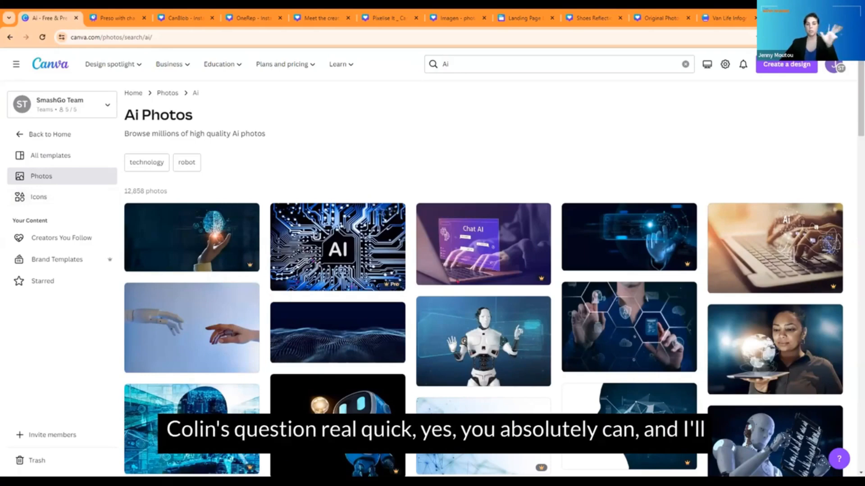
- Open the Icons library and look over its icon categories and popular icons
left_click(39, 197)
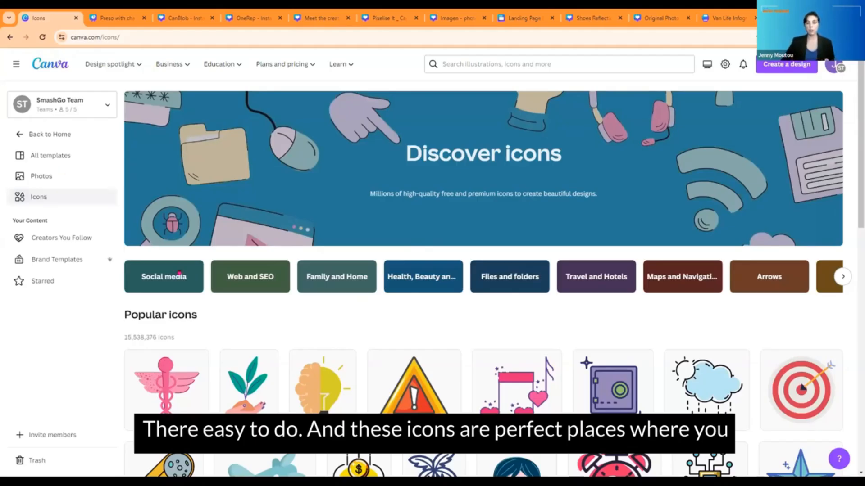
scroll(490, 324, "down", 2)
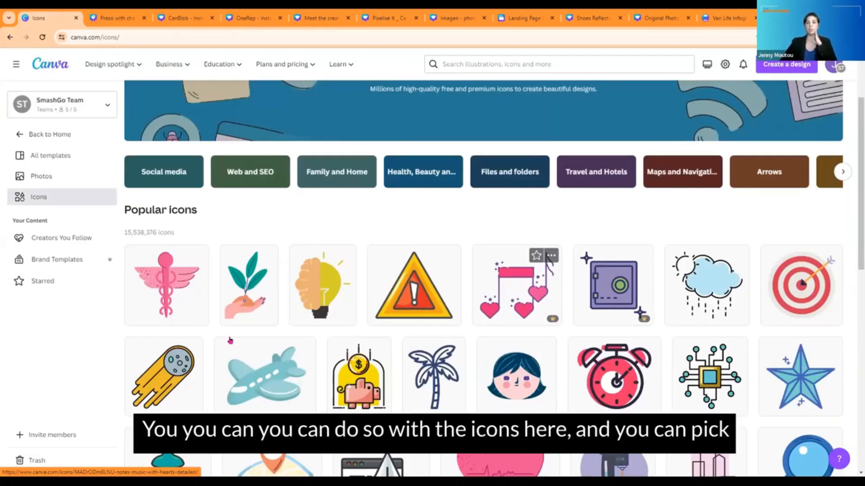
scroll(230, 341, "down", 6)
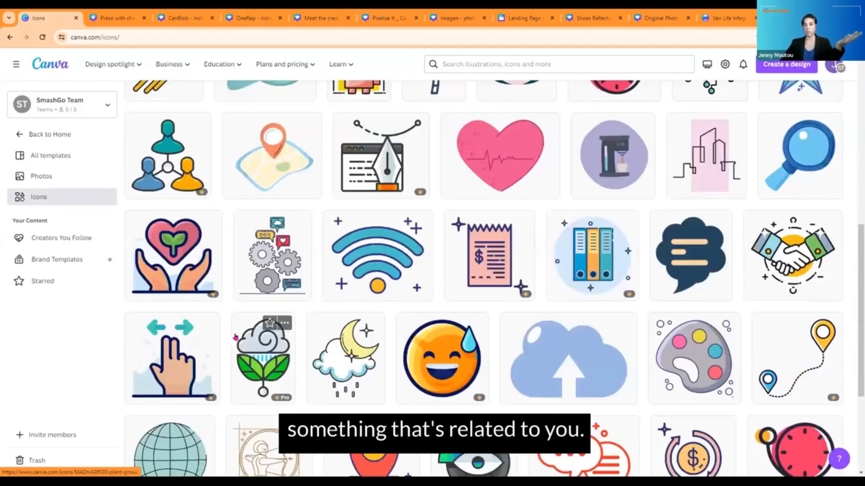
scroll(235, 338, "up", 1)
scroll(432, 63, "up", 6)
- Search the icon library for "housing"
left_click(443, 65)
type("housin")
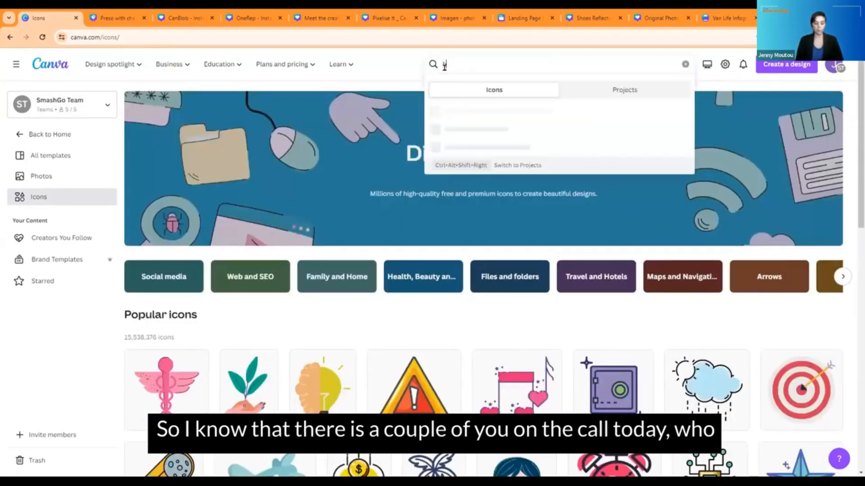
type("g")
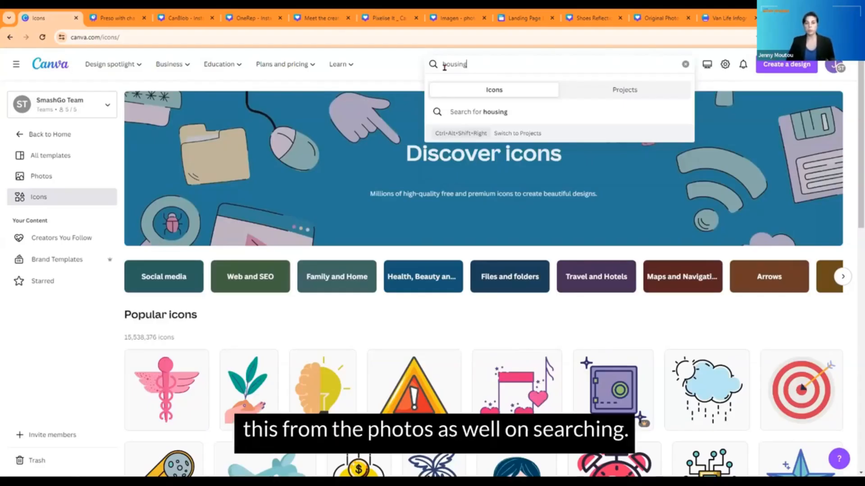
key("Return")
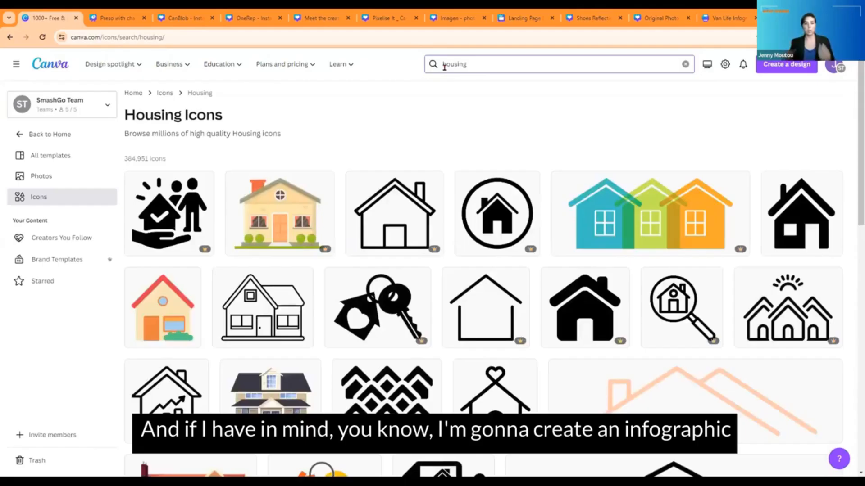
mouse_move(473, 182)
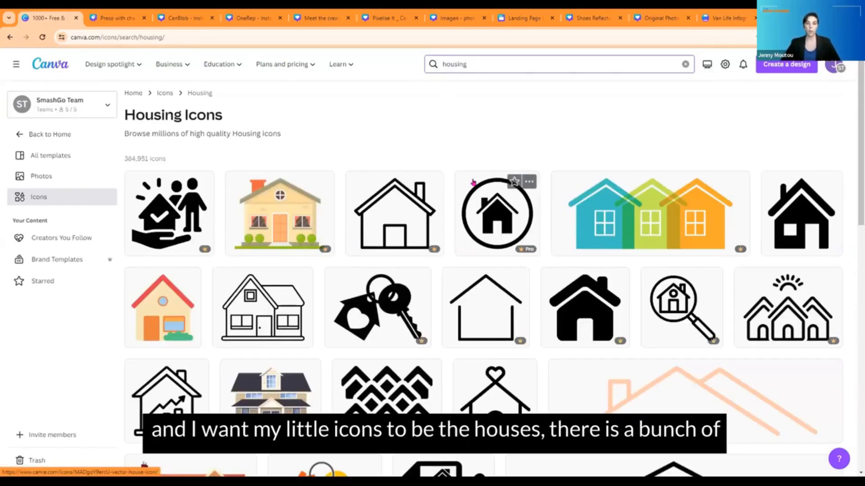
- Examine the housing icons, comparing the black-and-white, coloured, realistic and graphic styles on offer
scroll(493, 245, "down", 3)
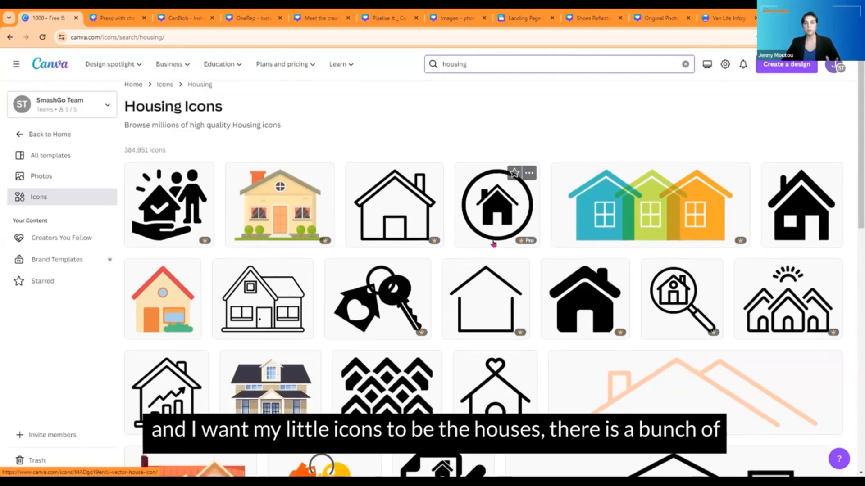
scroll(493, 251, "down", 5)
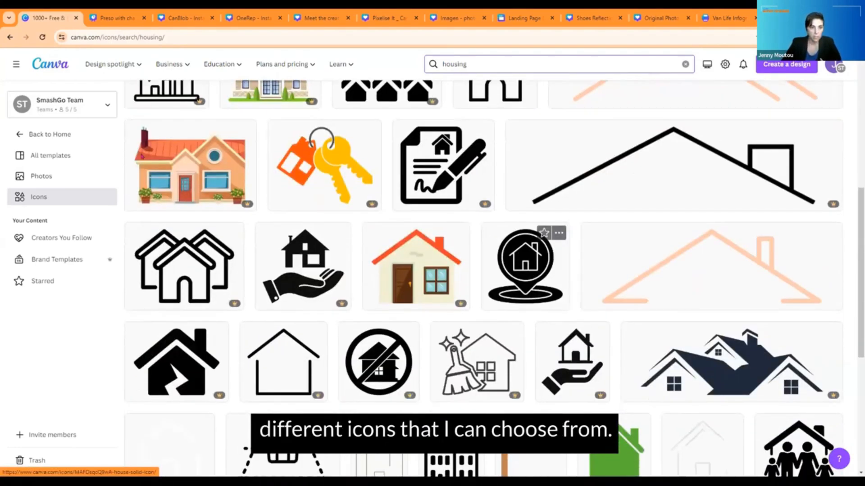
scroll(200, 159, "up", 8)
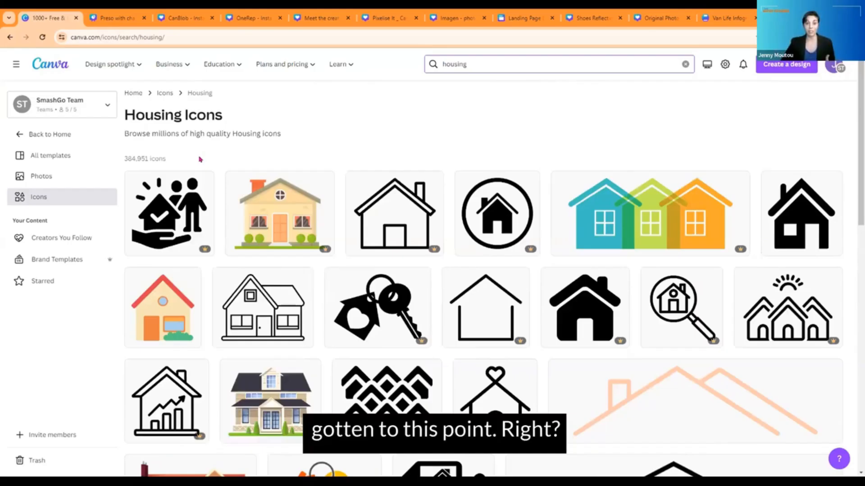
scroll(261, 202, "down", 3)
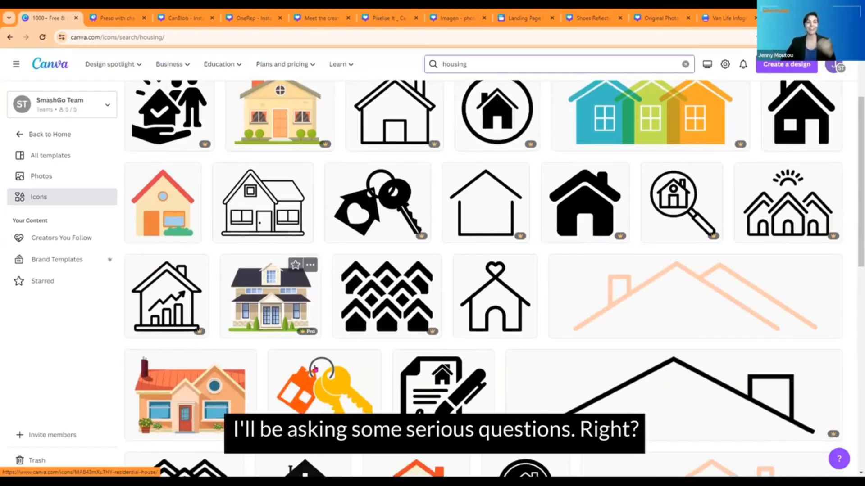
scroll(324, 360, "down", 10)
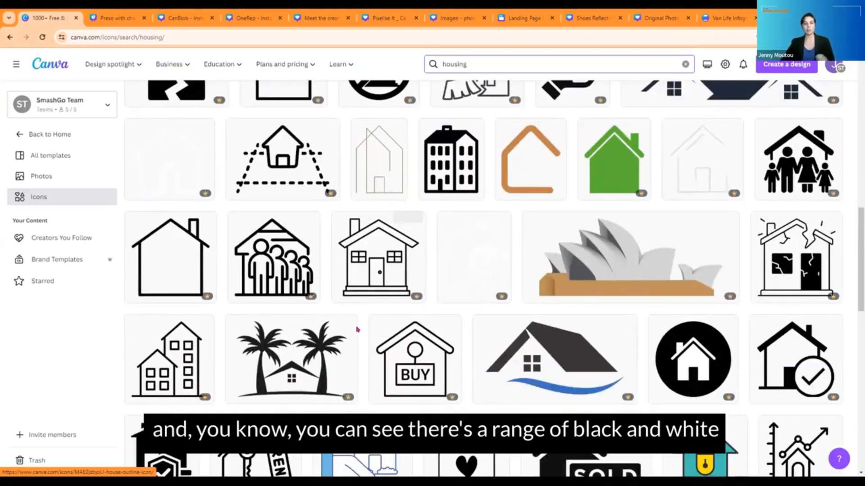
scroll(323, 360, "down", 1)
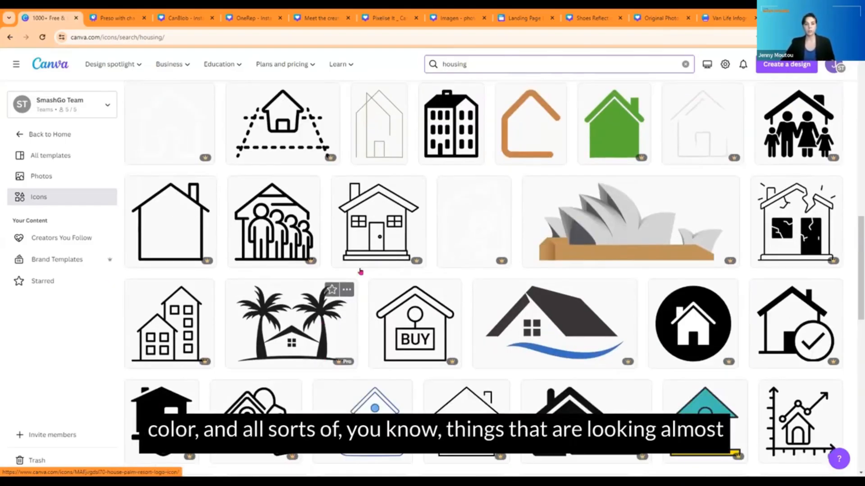
scroll(361, 272, "down", 10)
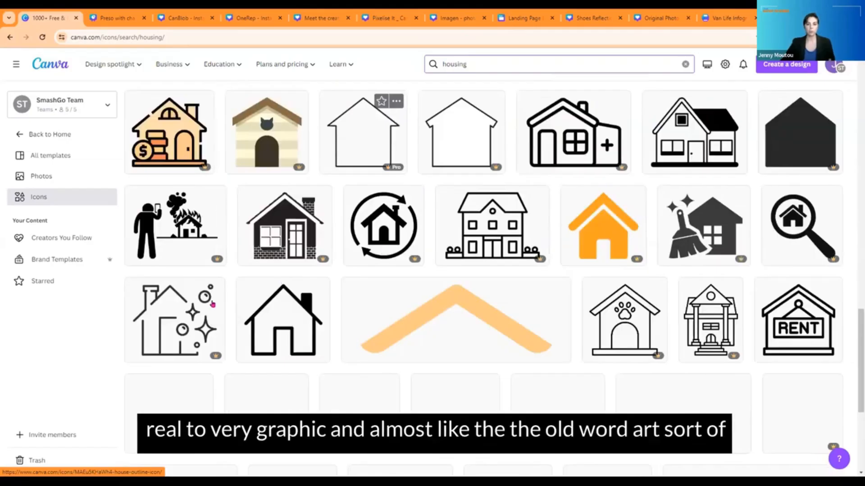
scroll(257, 318, "down", 7)
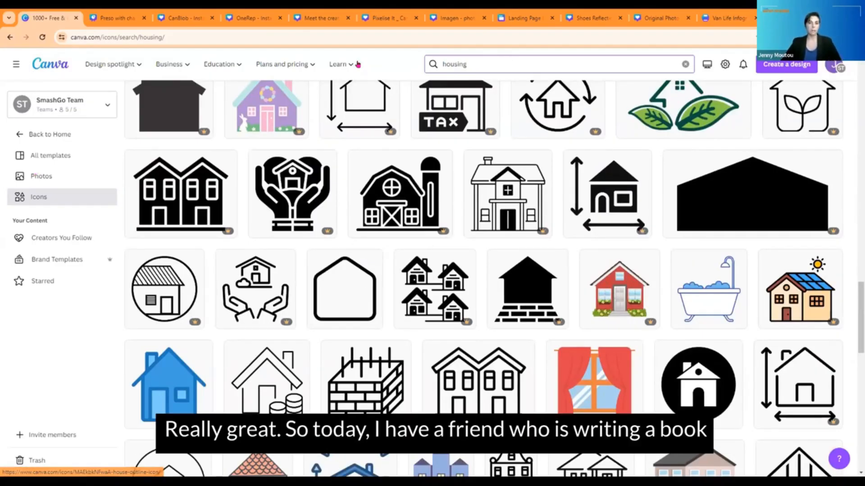
scroll(357, 64, "up", 7)
- Search the icon library for "vanlife"
mouse_move(358, 64)
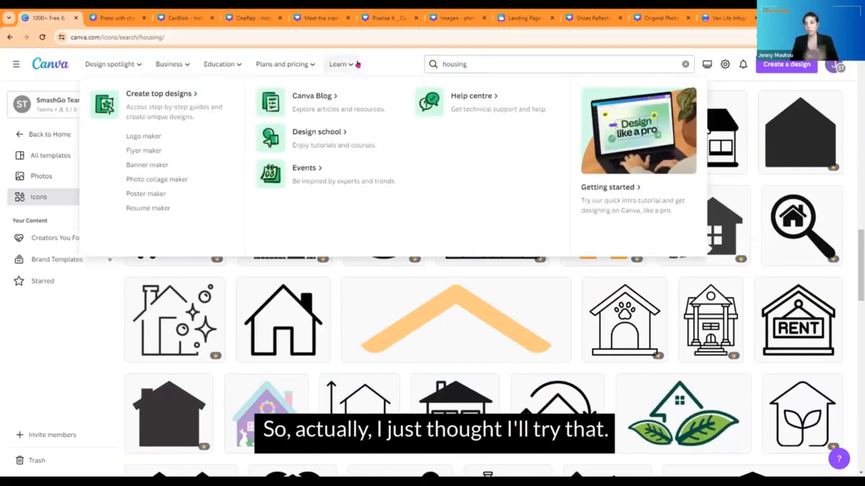
left_click(446, 63)
type("vanlife")
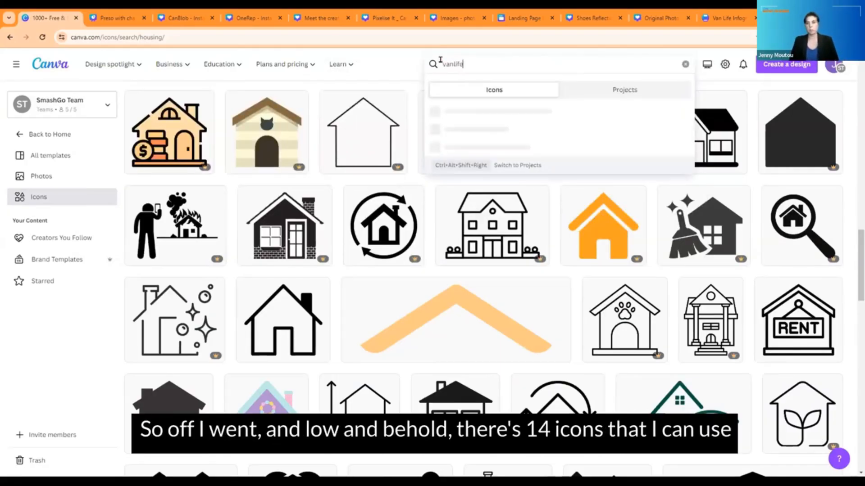
key("Return")
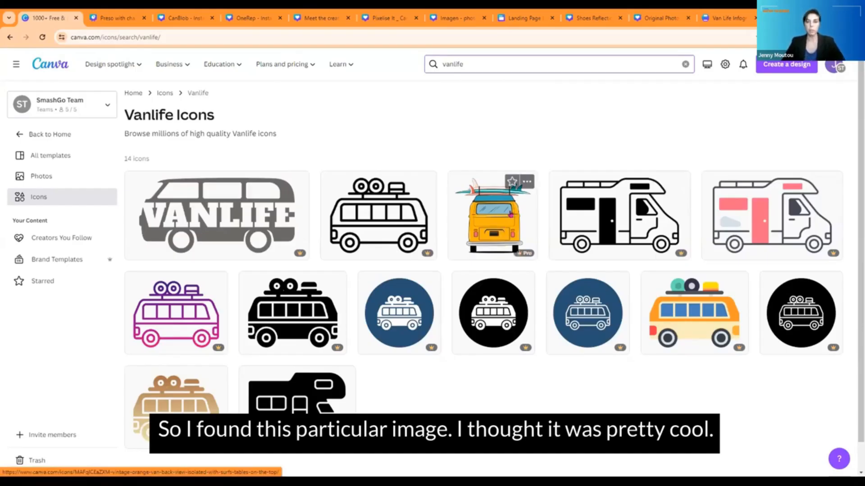
- Use the vintage orange van icon with surfboards in a new Infographic (4:5) design and check the design's dimensions
left_click(507, 216)
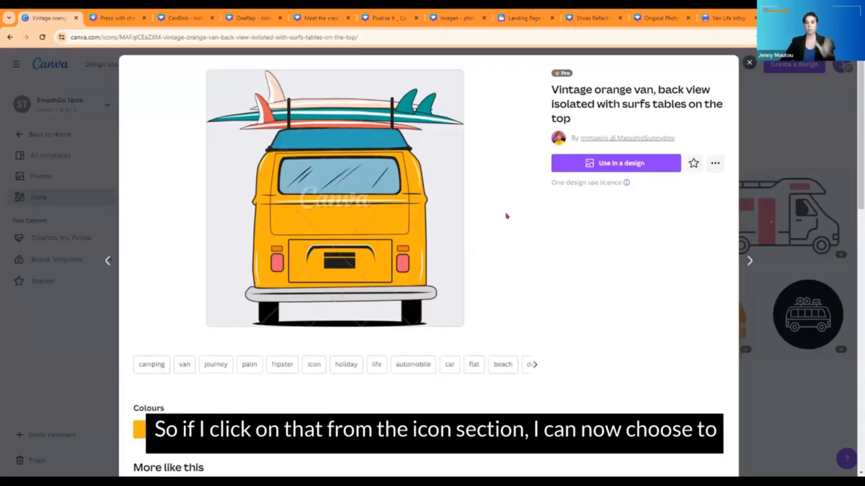
left_click(635, 165)
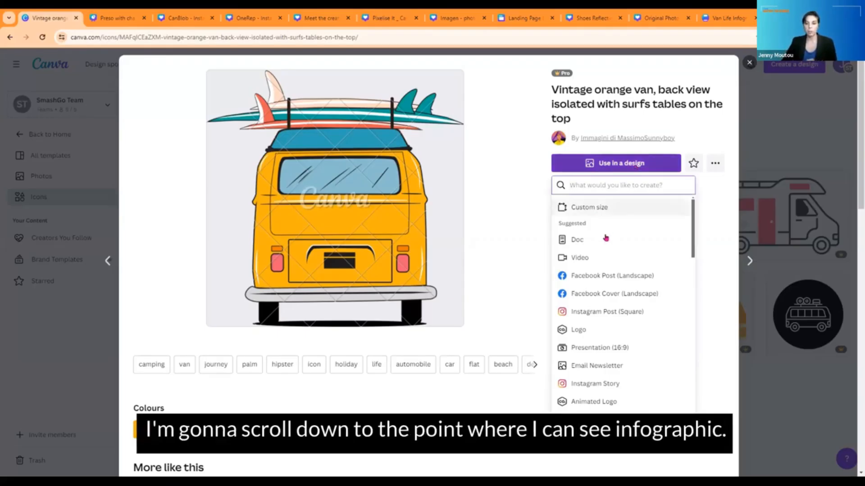
scroll(605, 238, "down", 3)
scroll(608, 252, "down", 3)
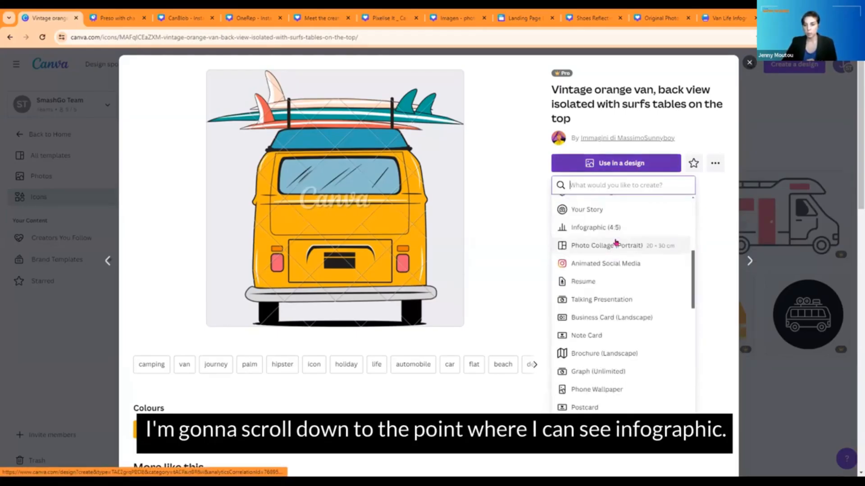
left_click(608, 228)
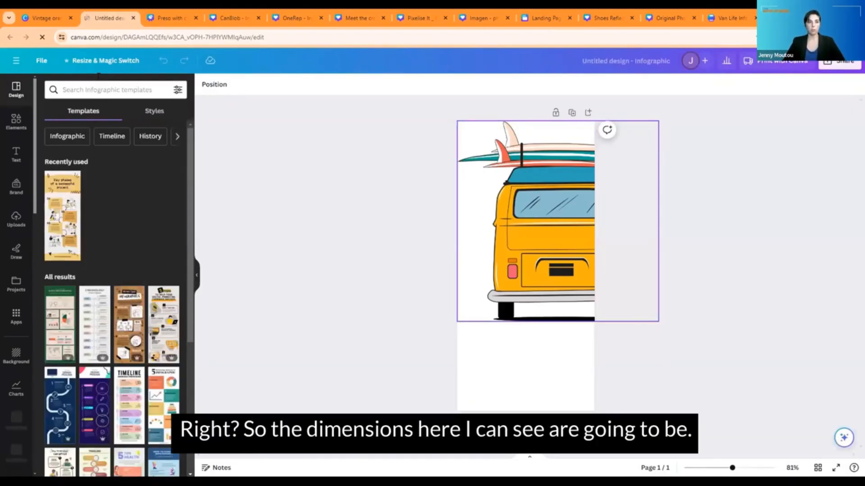
left_click(41, 62)
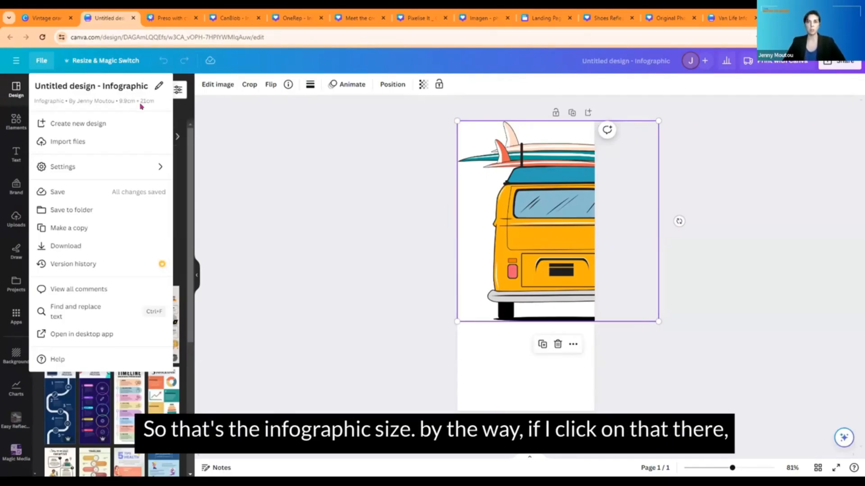
- Rename the untitled infographic design as "Vanlife"
left_click(118, 86)
key("BackSpace")
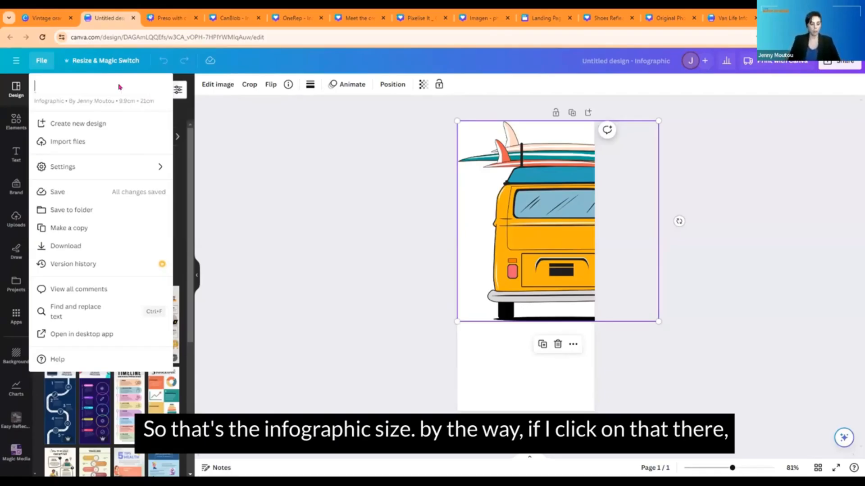
type("Vanlife")
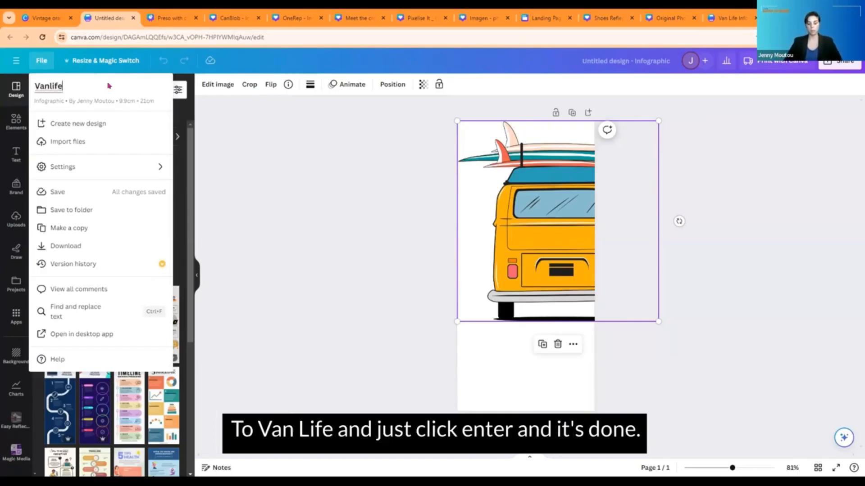
key("Return")
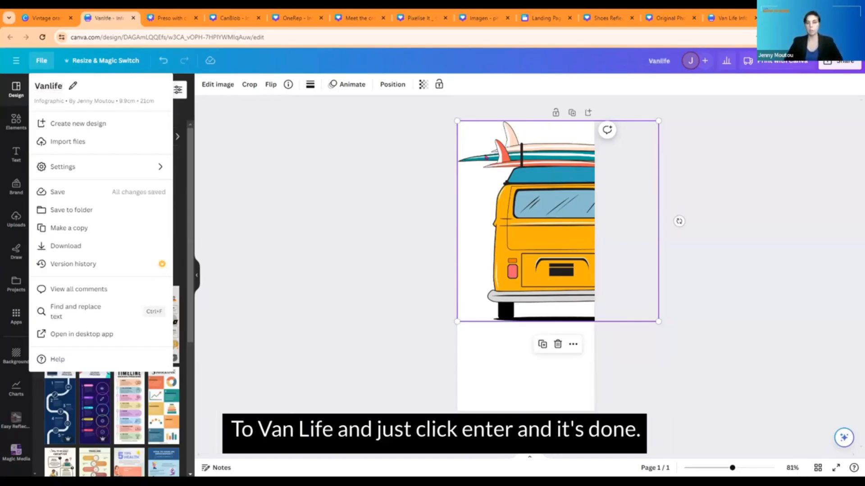
left_click(667, 319)
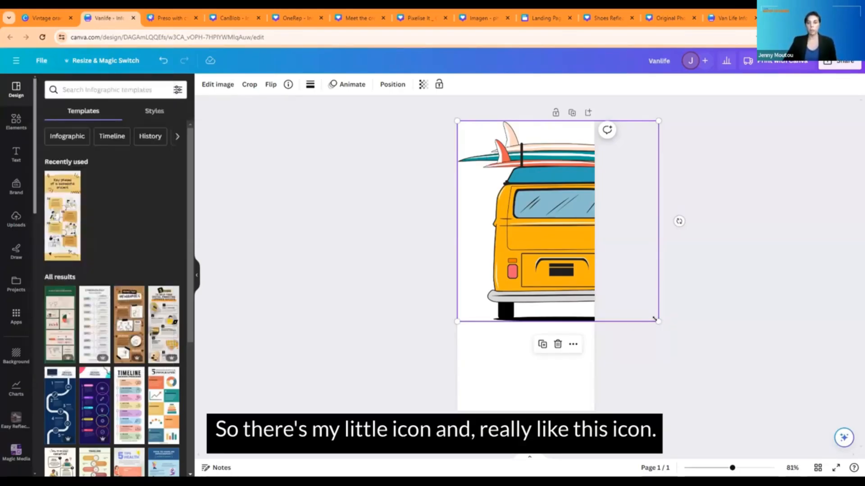
- Shrink the orange van image to fit within the page width and place it around the middle of the page
left_click_drag(658, 321, 565, 248)
left_click_drag(505, 164, 515, 247)
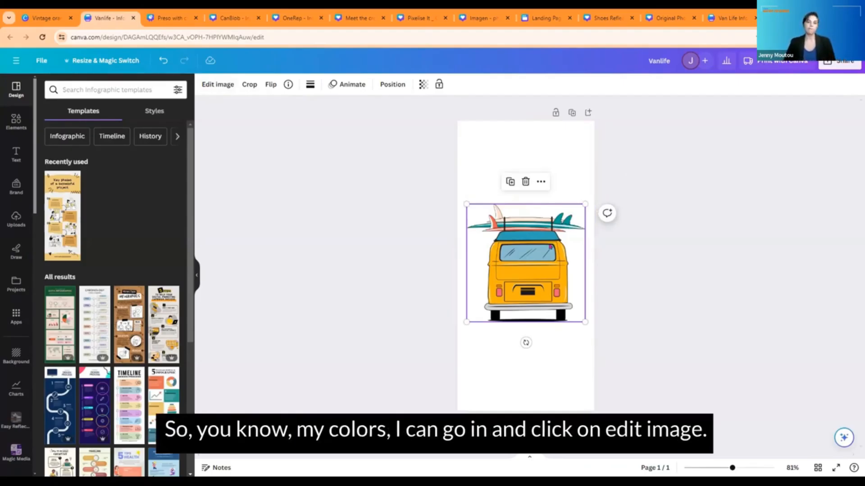
- Recolour the van image with the Amethyst ColorMix effect
left_click(226, 87)
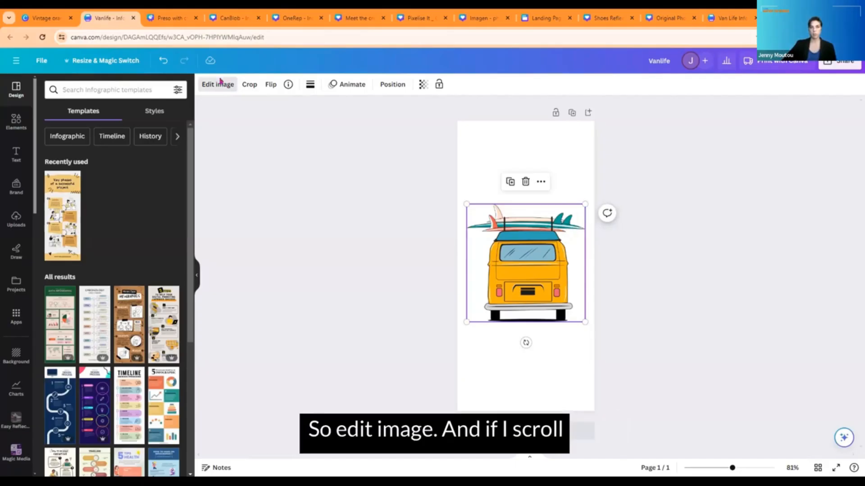
left_click(220, 83)
scroll(123, 169, "down", 4)
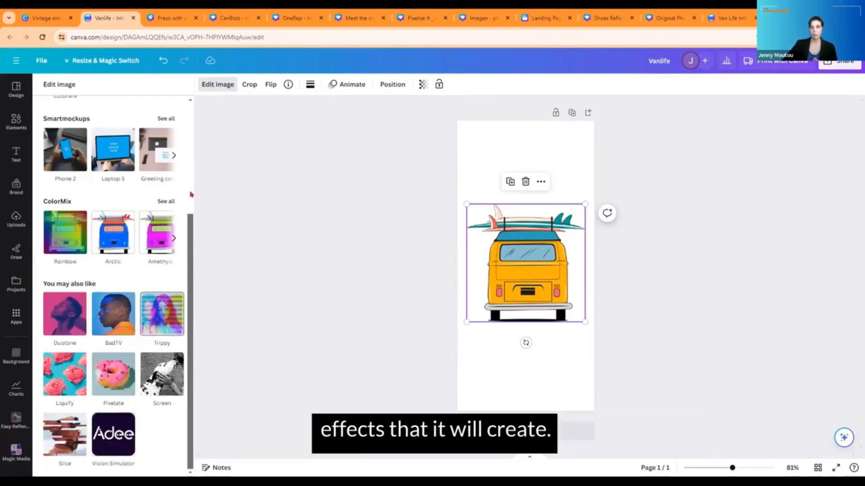
left_click(170, 202)
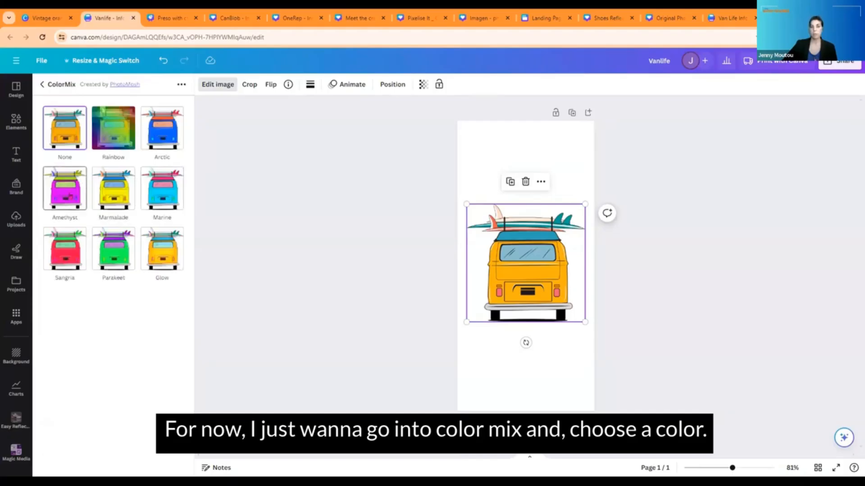
left_click(70, 195)
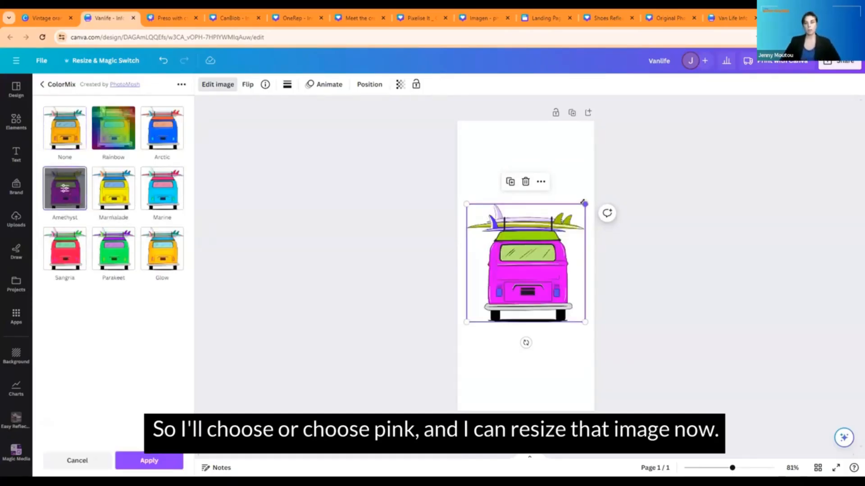
- Scale the pink van down to a small icon about 1.9 cm square and move it slightly inward from the page's left edge
left_click_drag(585, 204, 502, 287)
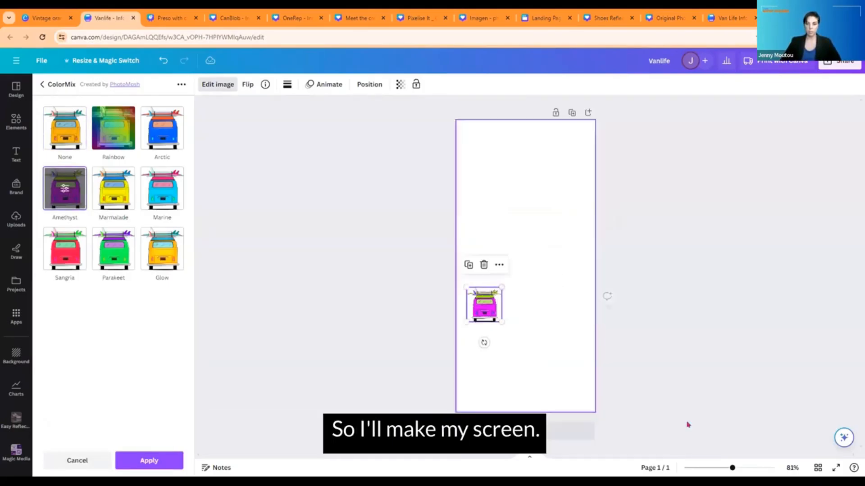
left_click_drag(731, 468, 758, 468)
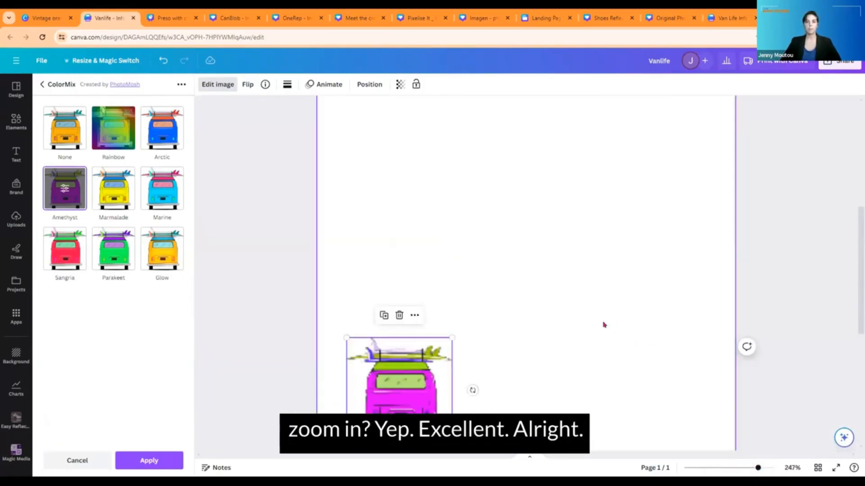
scroll(601, 325, "down", 5)
left_click_drag(446, 231, 420, 204)
left_click(536, 209)
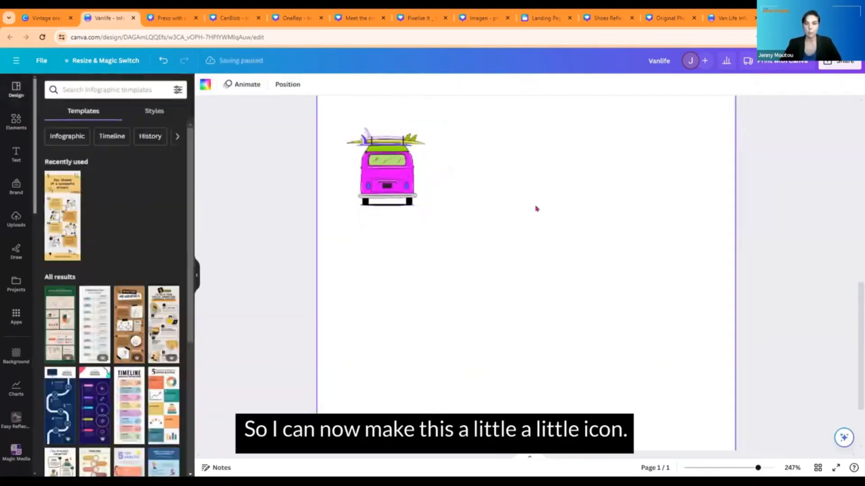
left_click(386, 181)
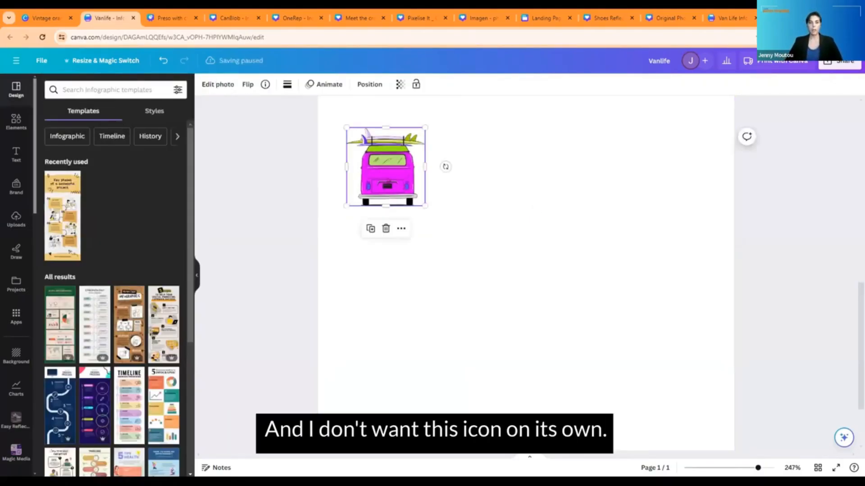
left_click_drag(374, 173, 442, 219)
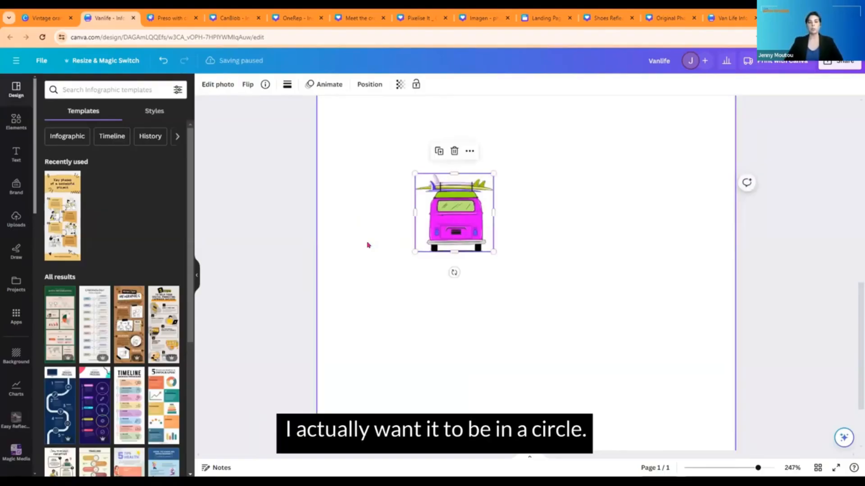
- Add a circle shape and place it in the left half of the page, above the van icon
left_click(7, 125)
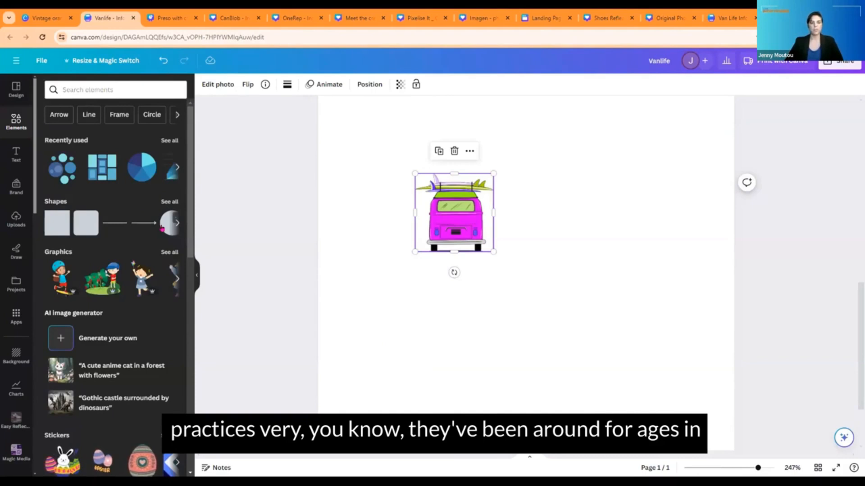
left_click(163, 225)
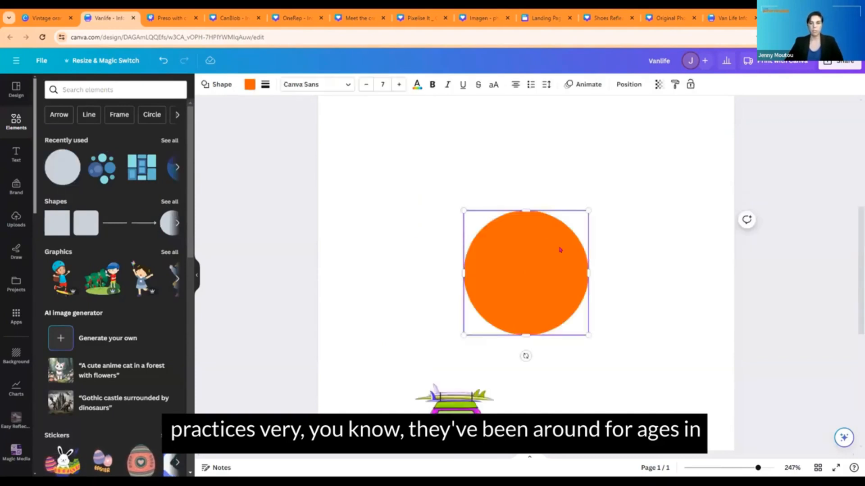
left_click_drag(517, 225, 422, 188)
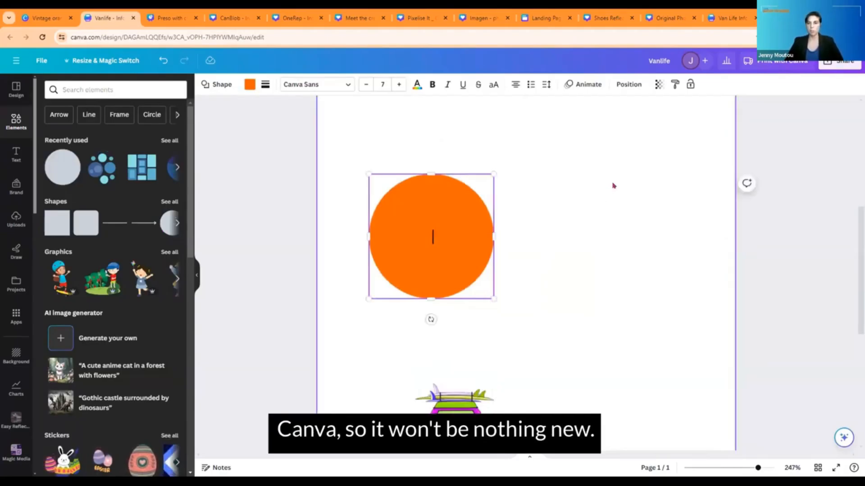
- Try light purple as the page background and settle on the default light grey
left_click(613, 185)
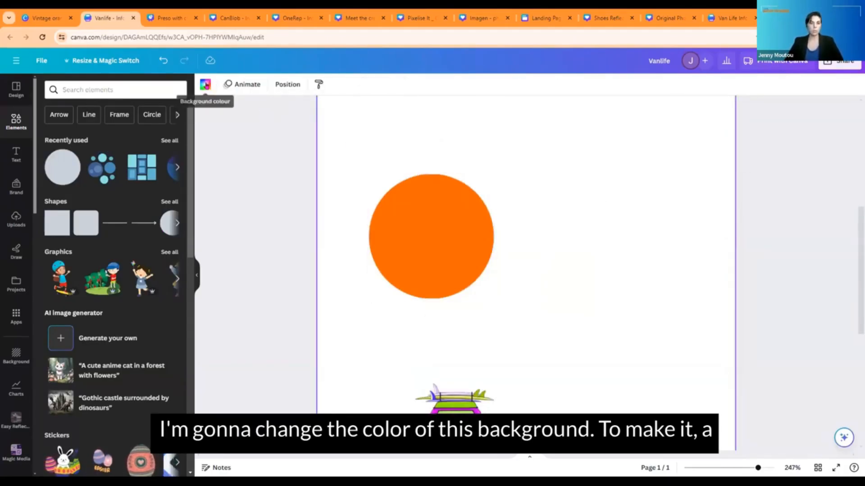
left_click(205, 85)
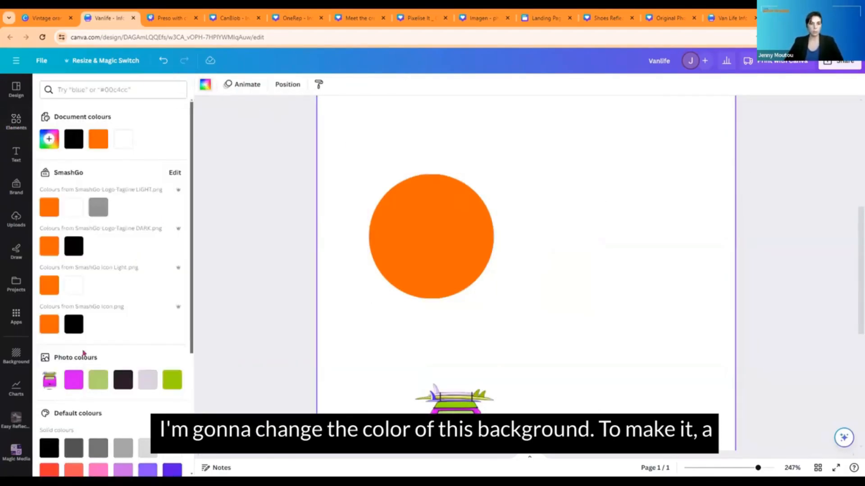
scroll(145, 359, "down", 3)
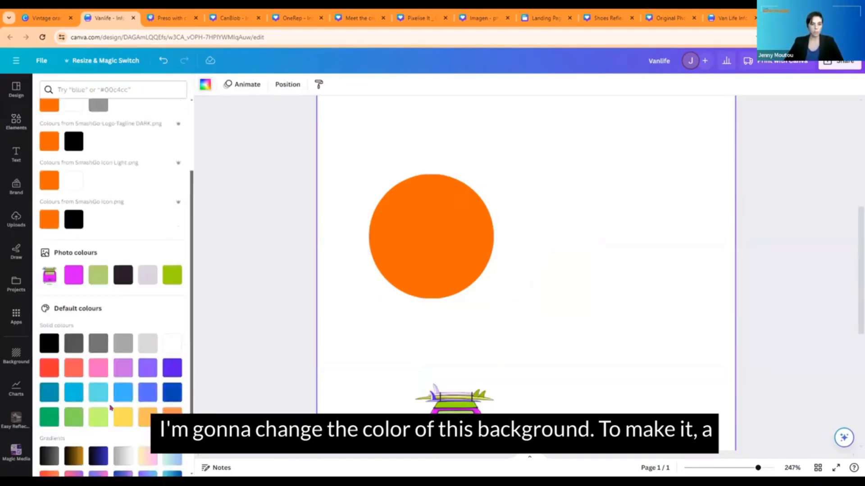
left_click(123, 368)
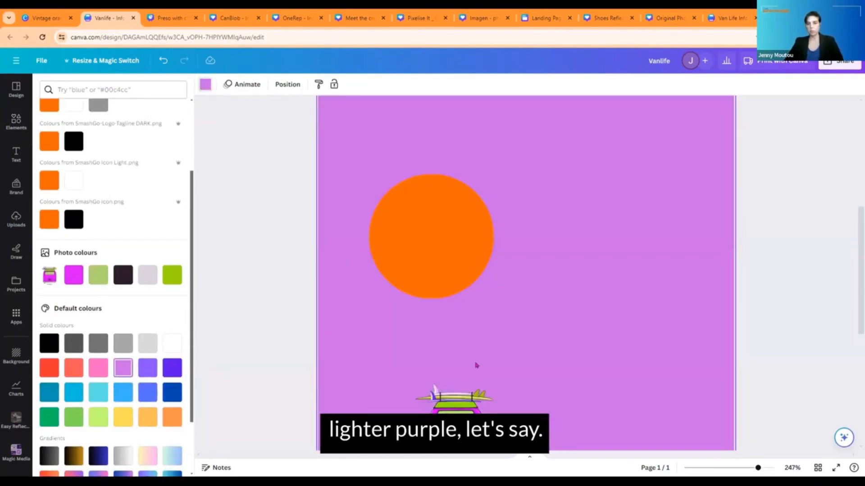
left_click(147, 344)
- Change the circle's fill colour to the white from the SmashGo brand colours
left_click(448, 244)
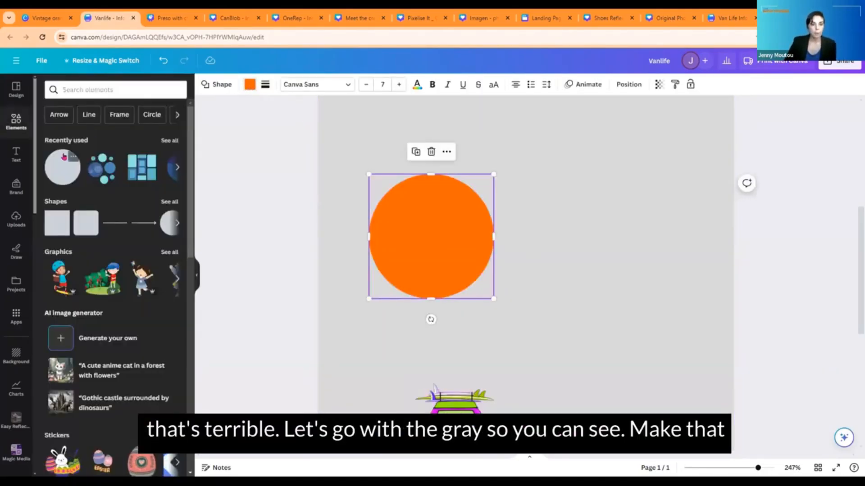
left_click(248, 85)
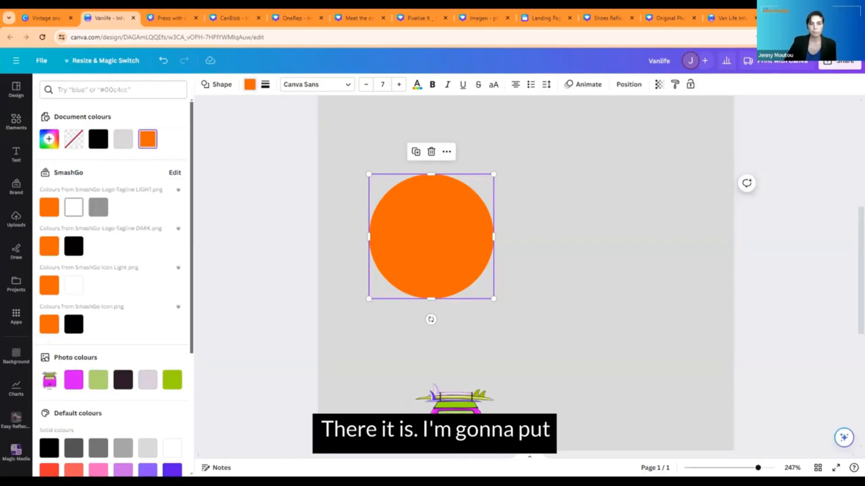
left_click(76, 214)
- Centre the van icon on the white circle and bring it forward in front of the circle
left_click(424, 229)
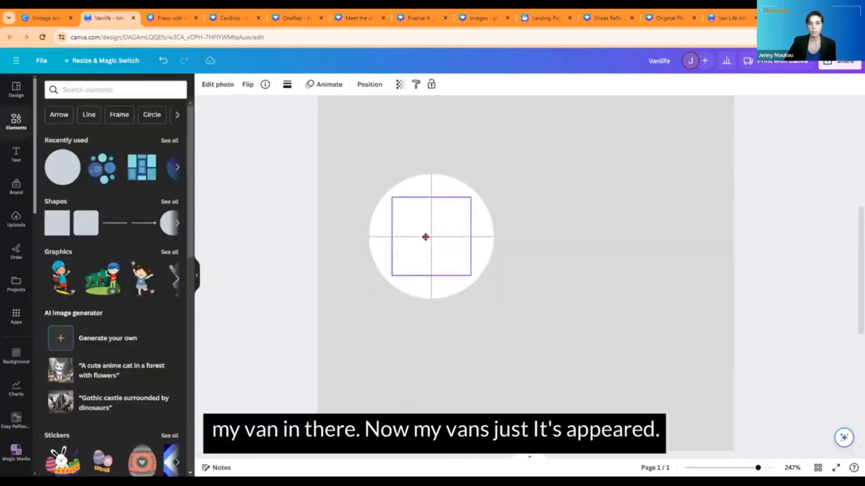
left_click(428, 240)
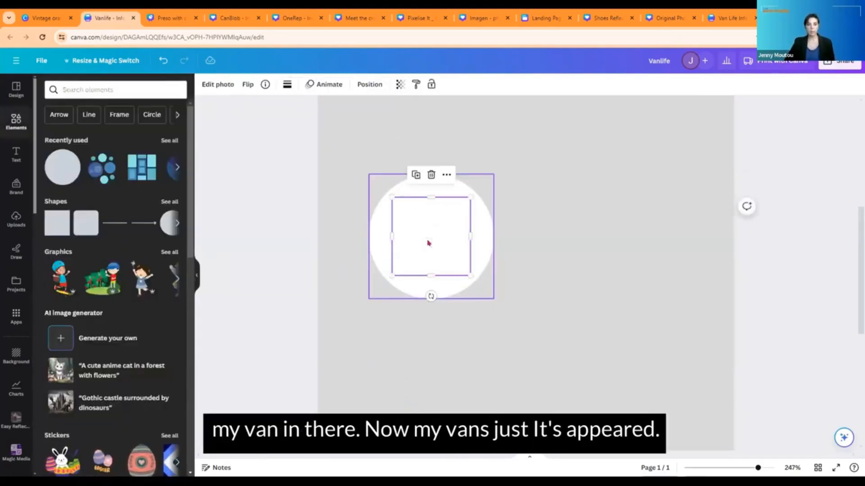
left_click(369, 84)
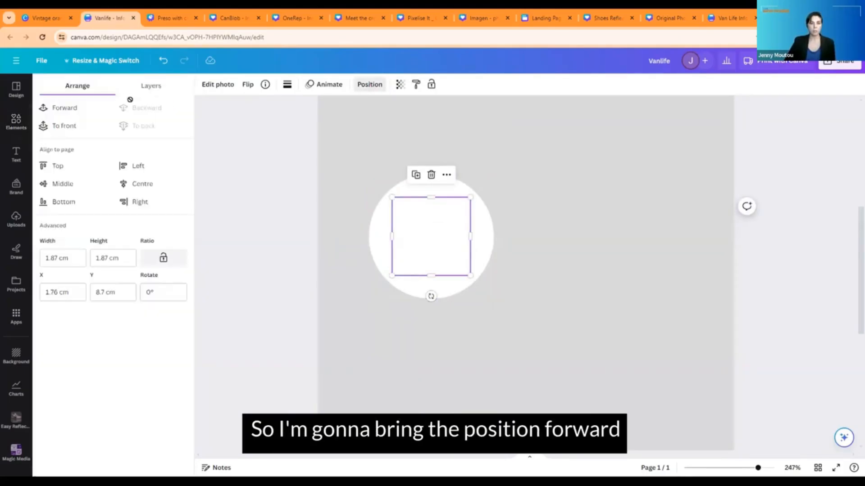
left_click(63, 108)
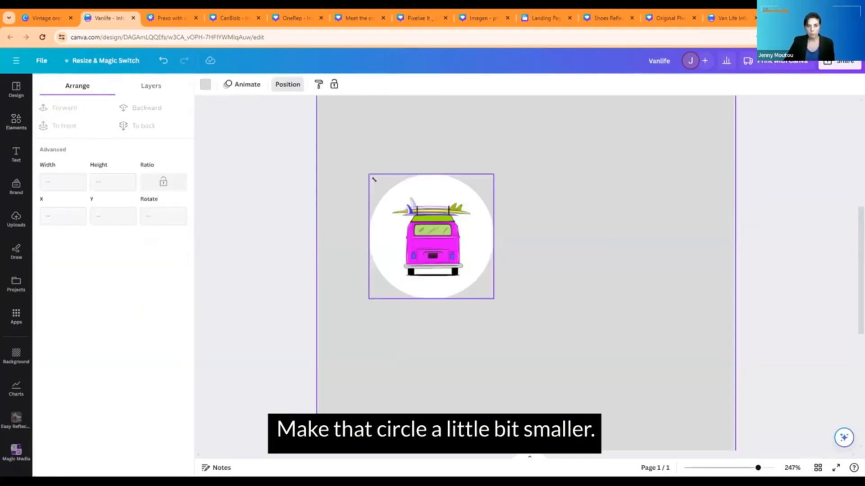
- Make the white circle slightly smaller and re-centre the van icon inside it
left_click(370, 176)
left_click_drag(371, 176, 387, 192)
left_click_drag(439, 235, 447, 244)
left_click_drag(478, 281, 477, 281)
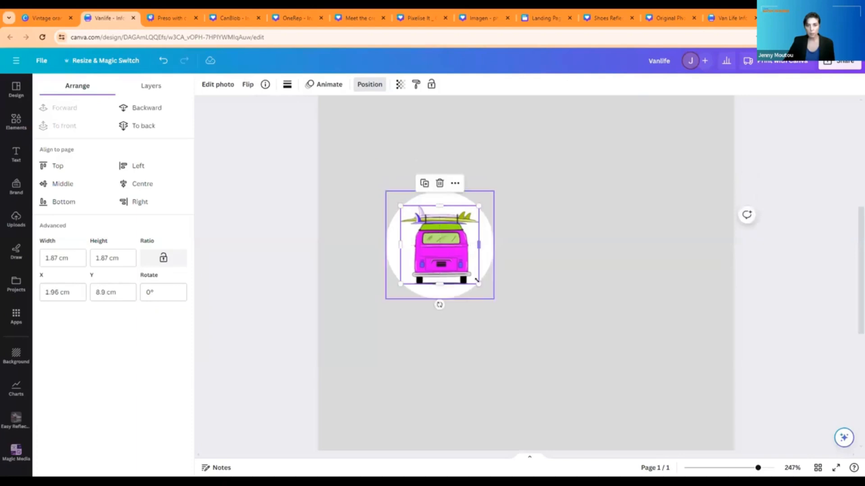
left_click(553, 265)
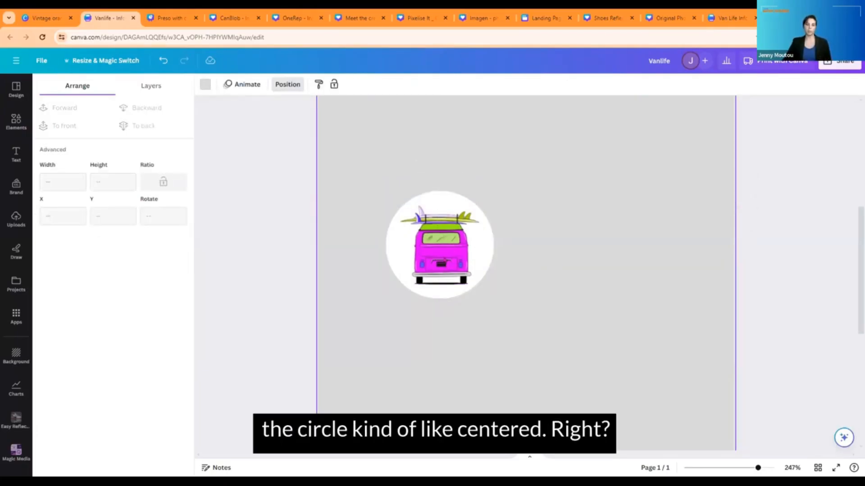
left_click(441, 254)
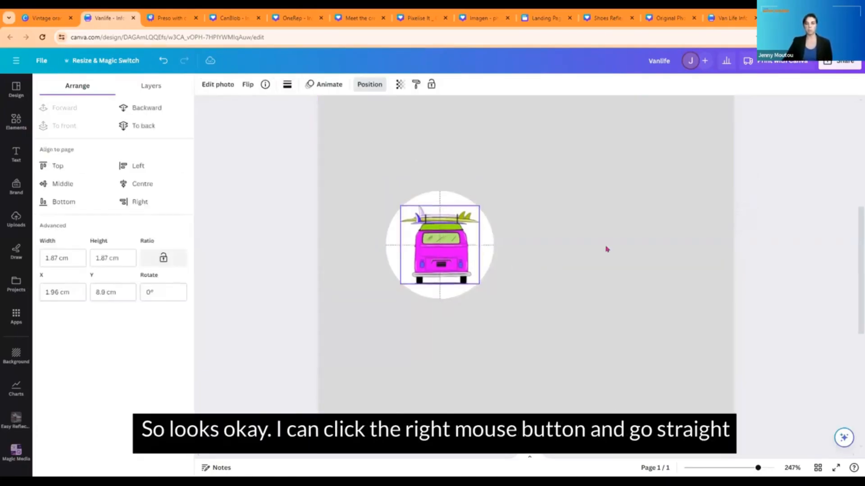
- Group the white circle with the van icon and enlarge the group to about 4.8 cm square
left_click(431, 157)
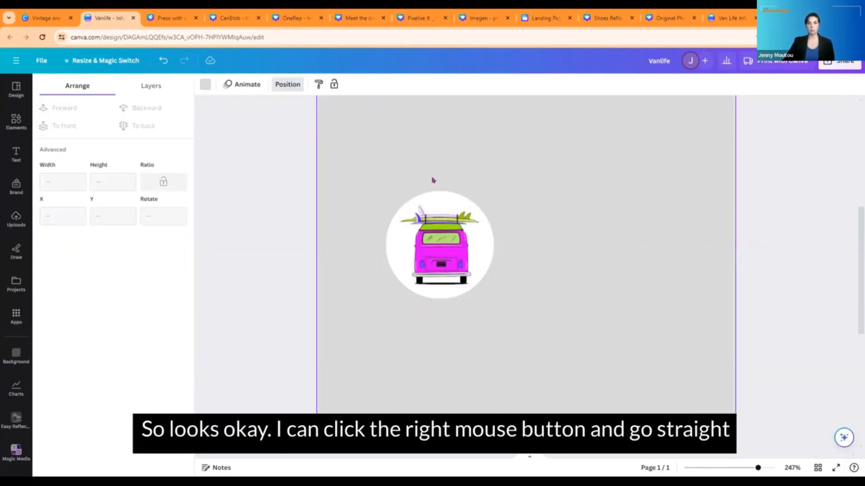
left_click_drag(432, 154, 442, 306)
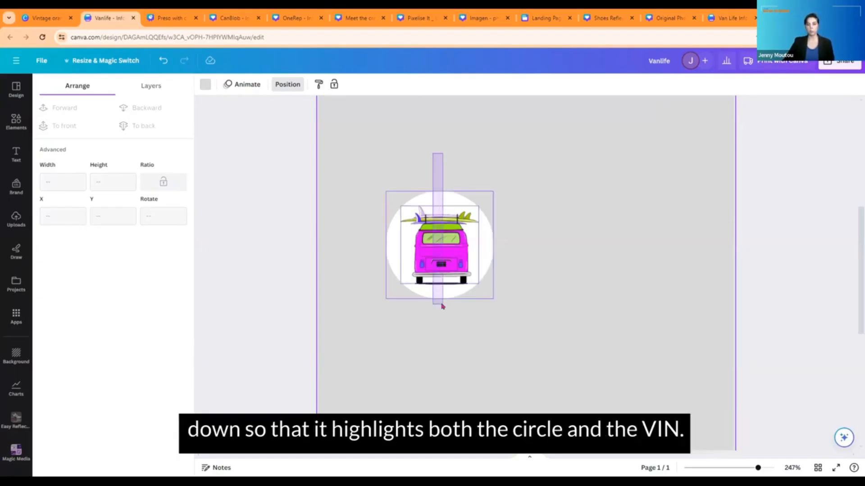
left_click_drag(442, 306, 442, 306)
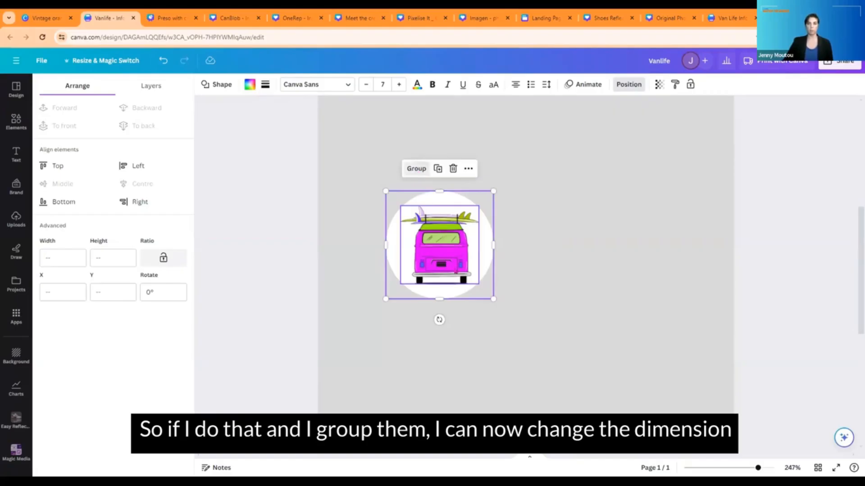
left_click(416, 169)
left_click_drag(493, 298, 599, 381)
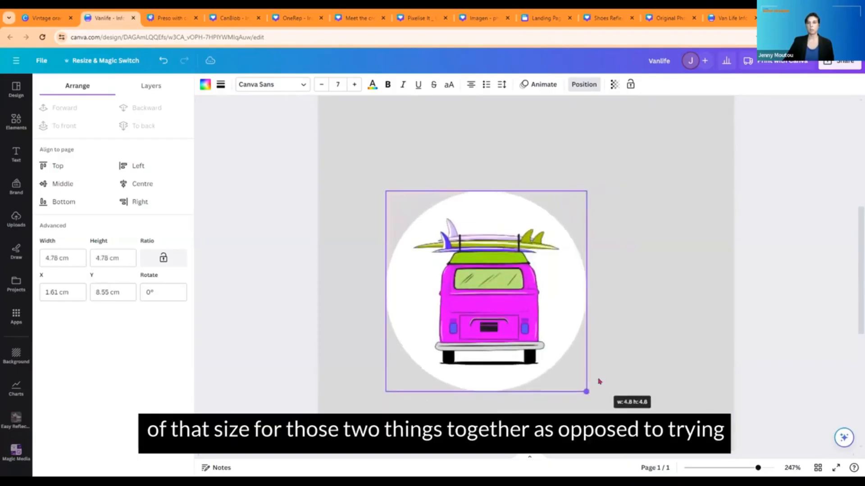
left_click(645, 281)
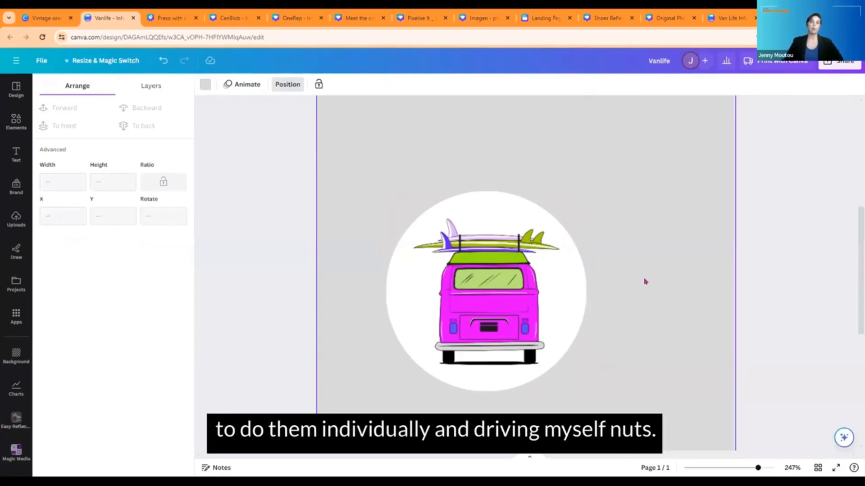
- Shrink the van-and-circle group to about 2.8 cm square and place a duplicate of it just below
left_click(580, 386)
left_click_drag(586, 391, 503, 309)
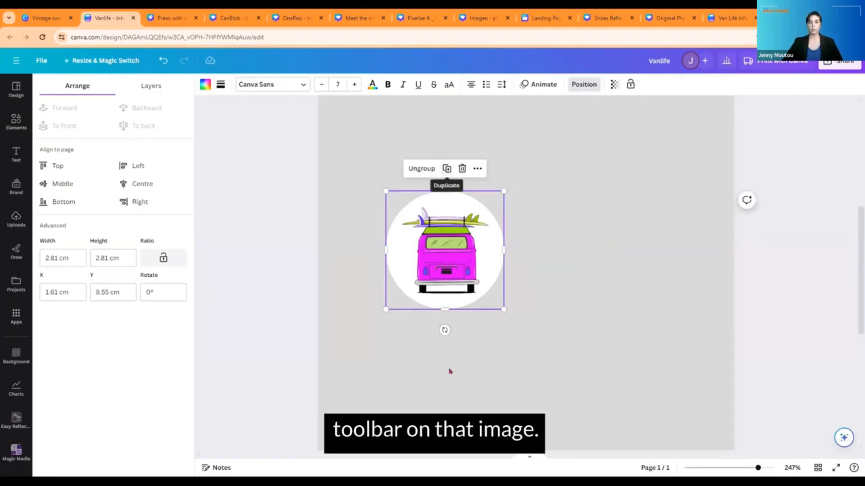
key("ctrl+d")
left_click_drag(462, 268, 454, 383)
scroll(664, 216, "down", 2)
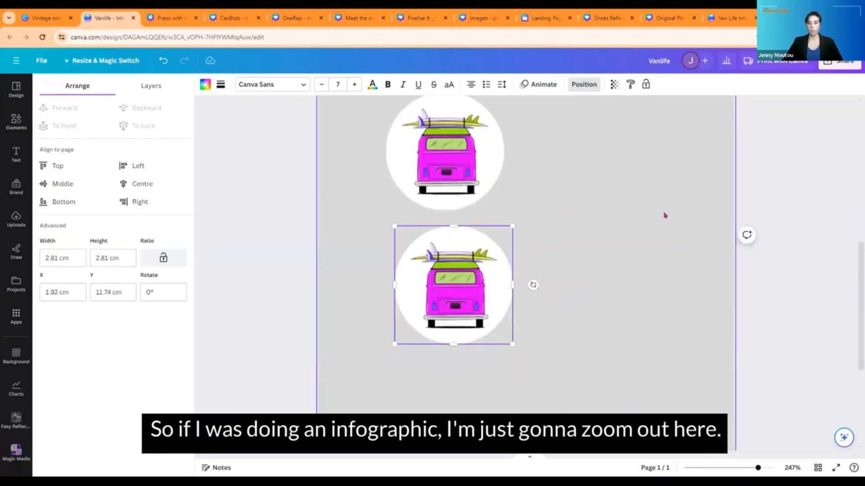
scroll(722, 215, "down", 6)
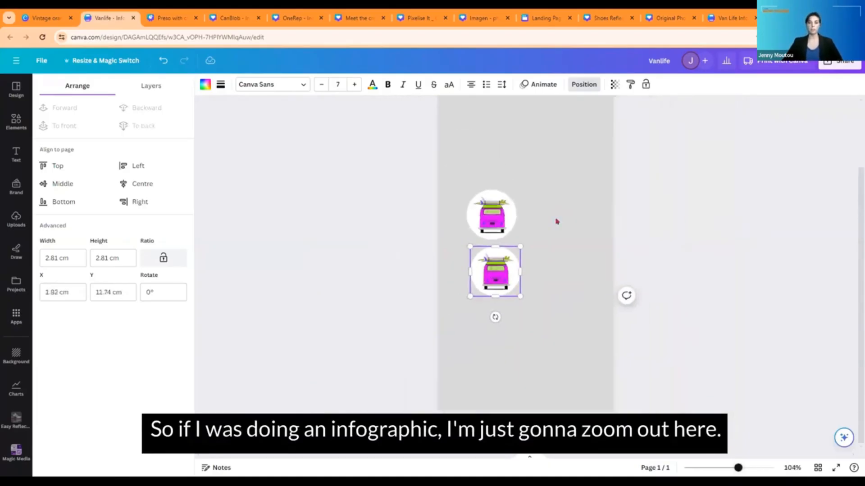
- Stack the two van-and-circle groups in a vertical column near the page's left edge
left_click(495, 185)
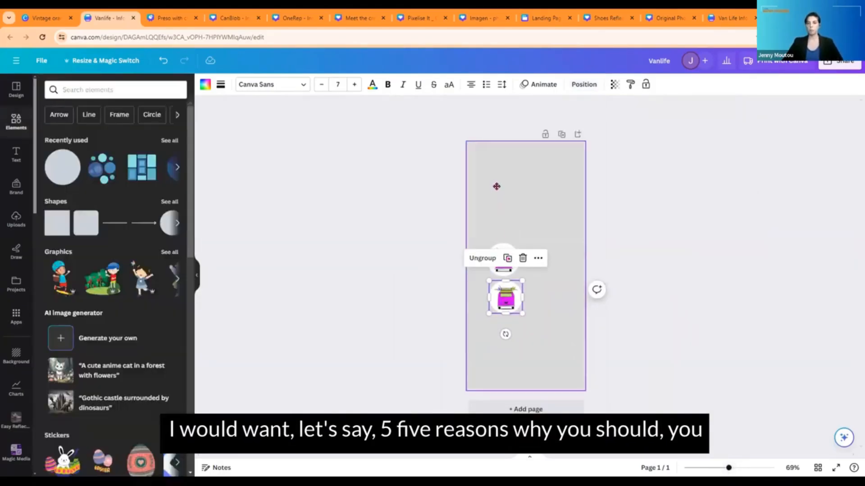
mouse_move(501, 253)
left_mouse_down()
mouse_move(494, 191)
mouse_move(495, 273)
mouse_move(492, 266)
left_mouse_up()
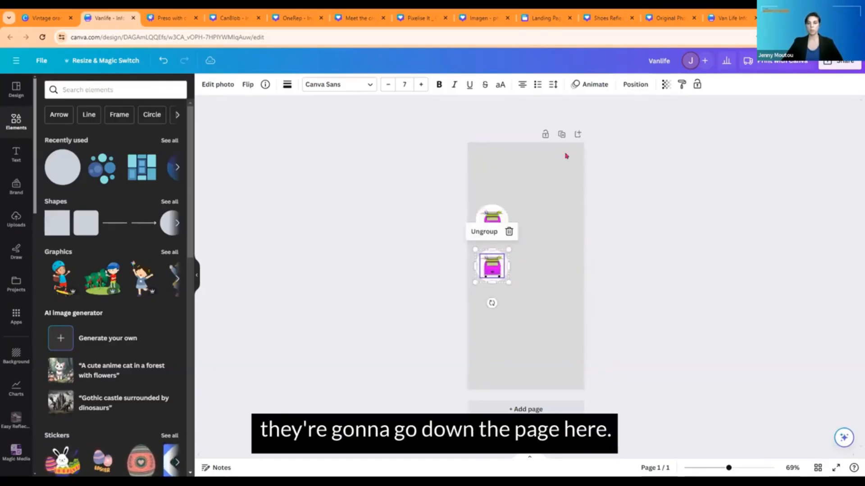
left_click(544, 351)
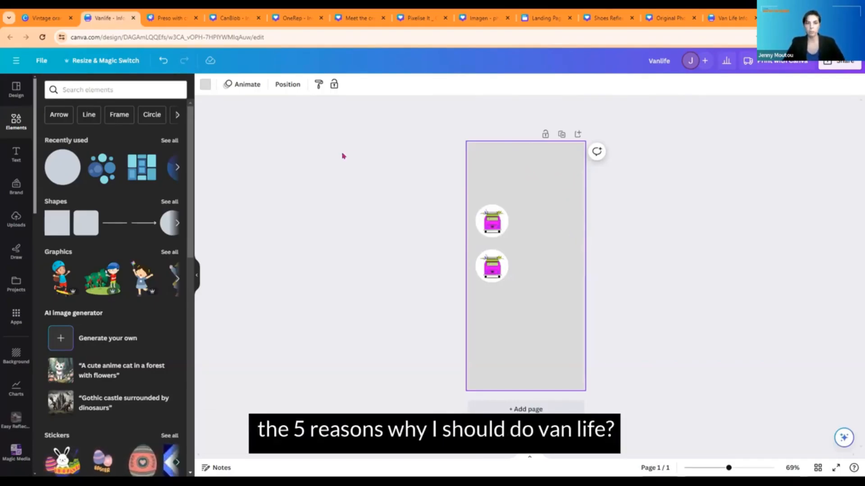
- Leave the vanlife icon page, return to the Canva home page and create a new blank Doc
left_click(46, 19)
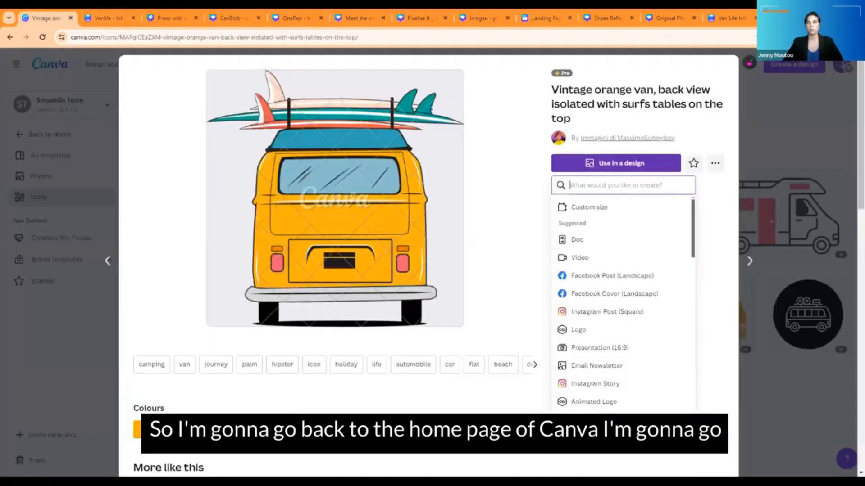
left_click(749, 63)
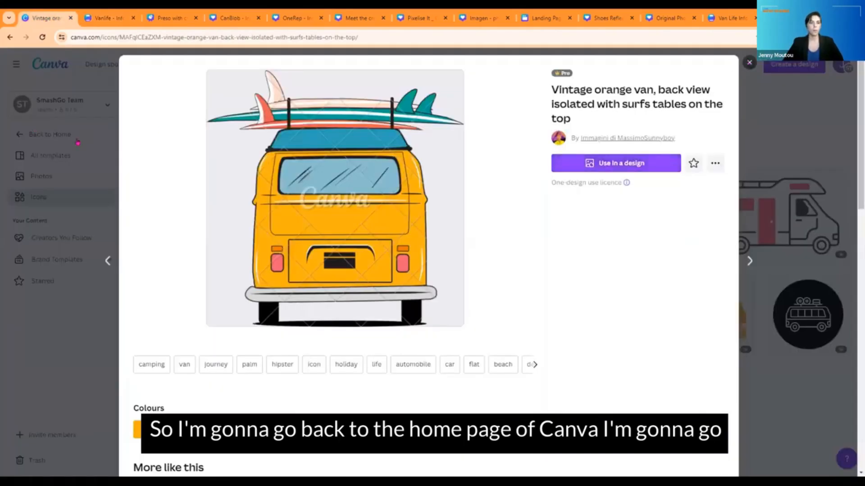
left_click(32, 136)
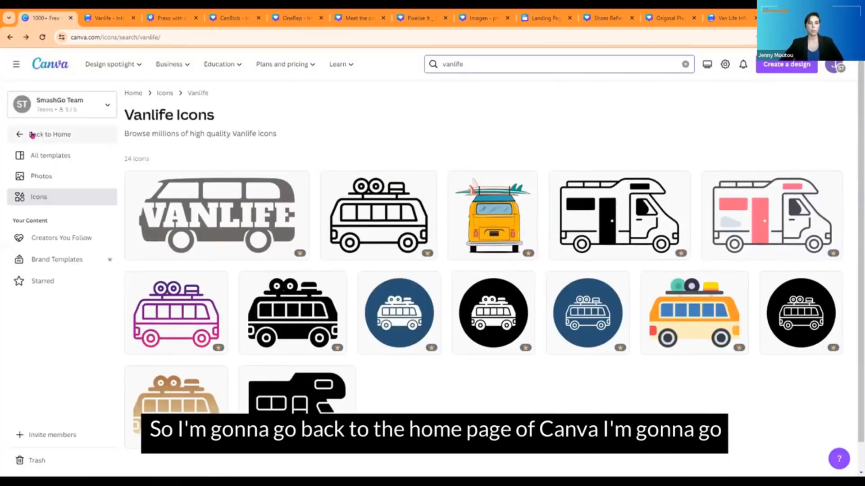
left_click(32, 134)
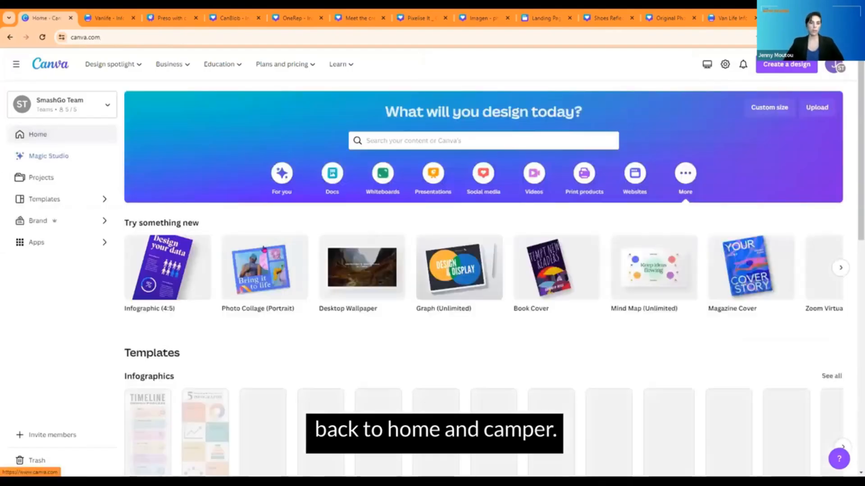
scroll(264, 248, "down", 5)
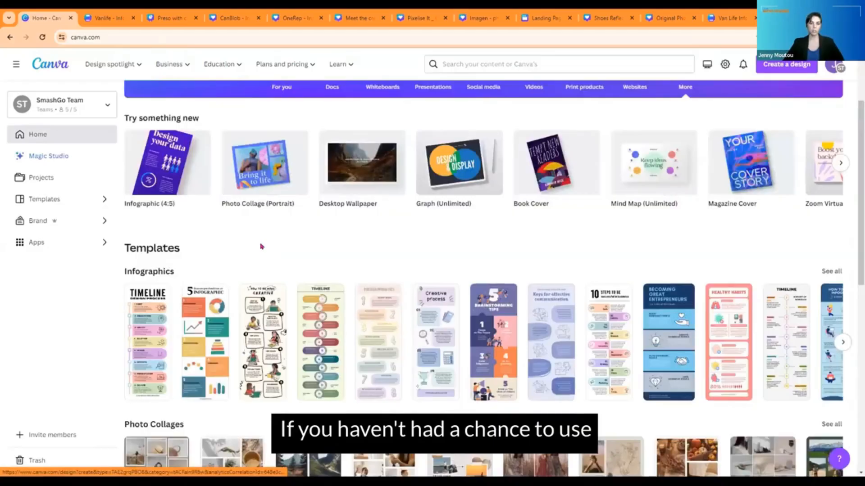
scroll(396, 198, "down", 5)
scroll(396, 198, "up", 10)
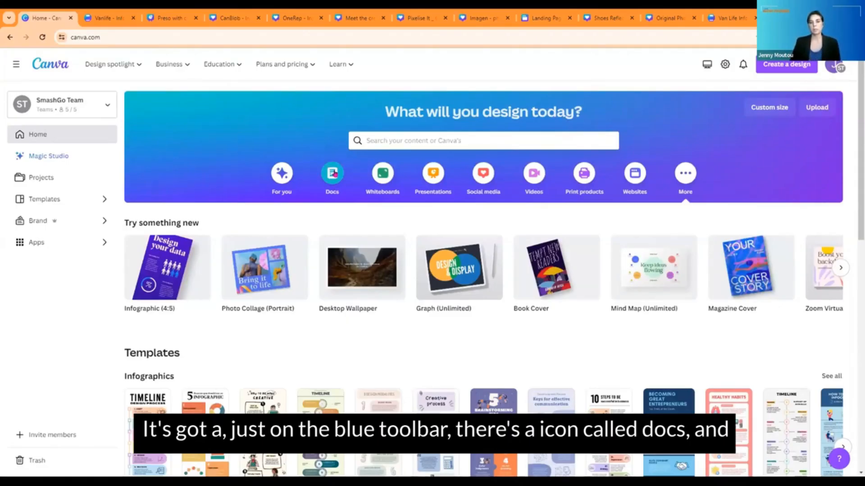
left_click(334, 174)
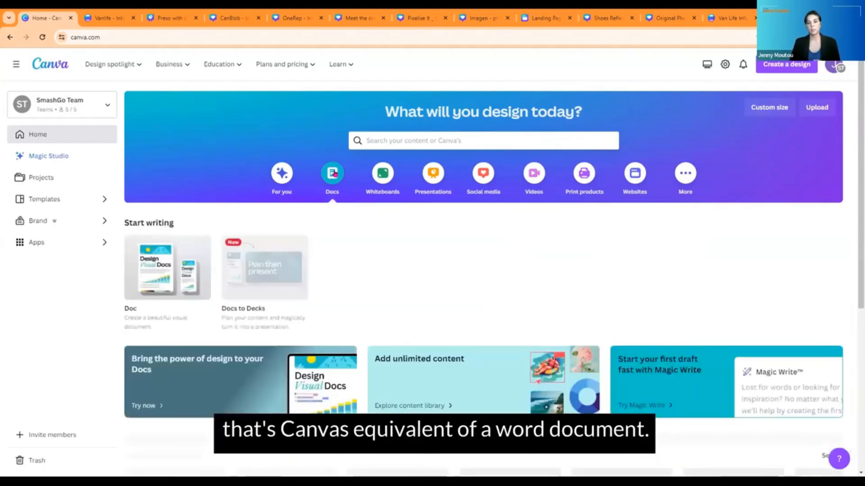
left_click(171, 273)
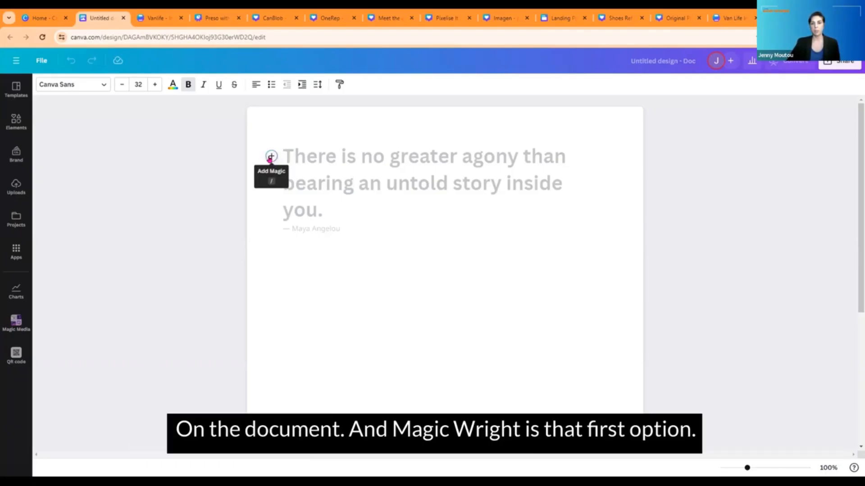
- Generate text with Magic Write in the blank Doc from the prompt "Top 5 reasons to do van life"
left_click(270, 157)
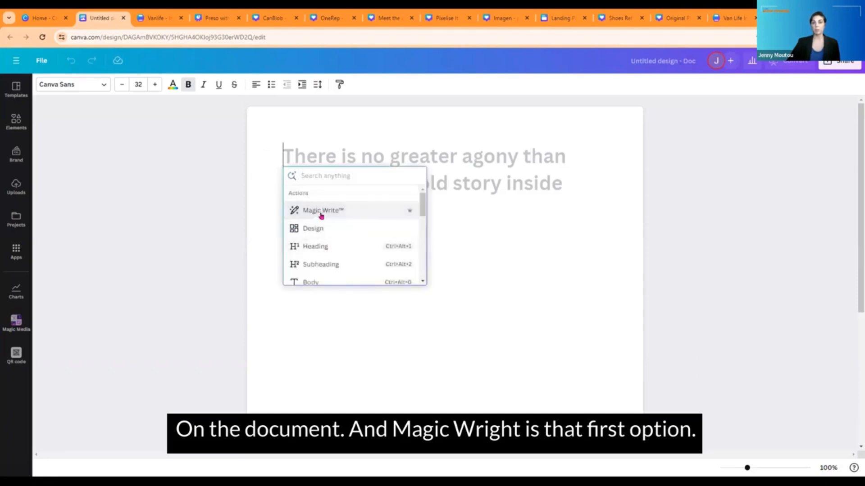
left_click(321, 211)
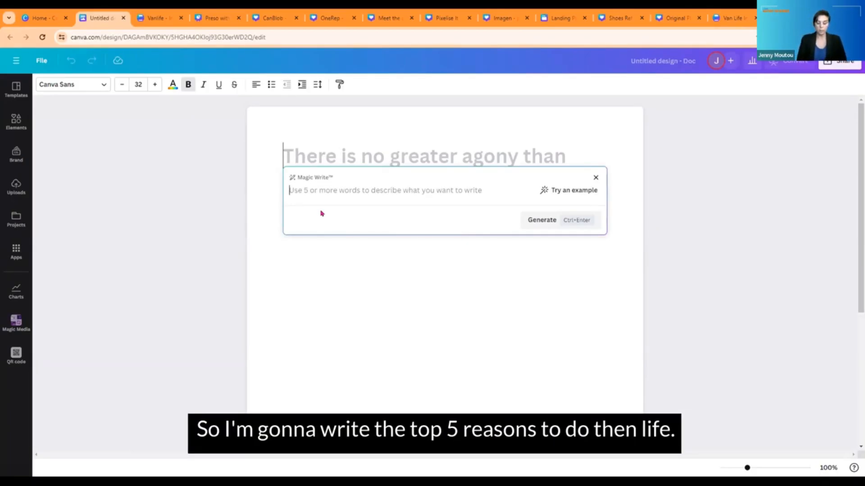
type("Top ")
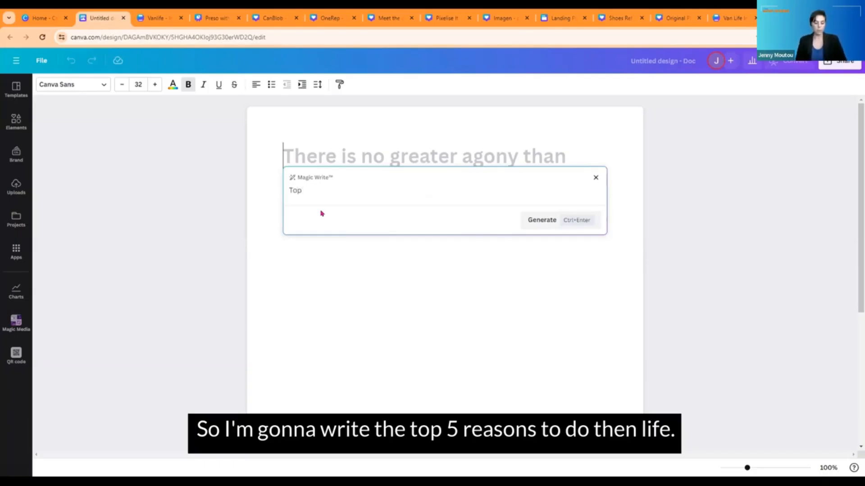
type("5 reasons to do van life")
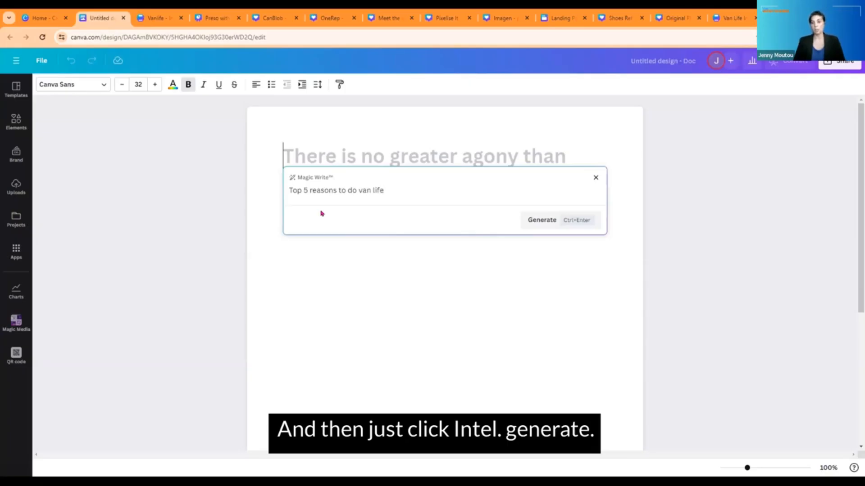
key("Return")
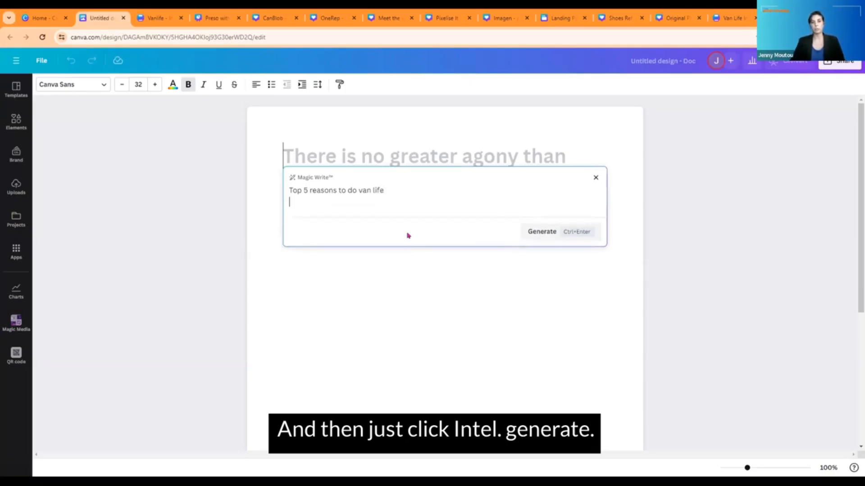
left_click(530, 231)
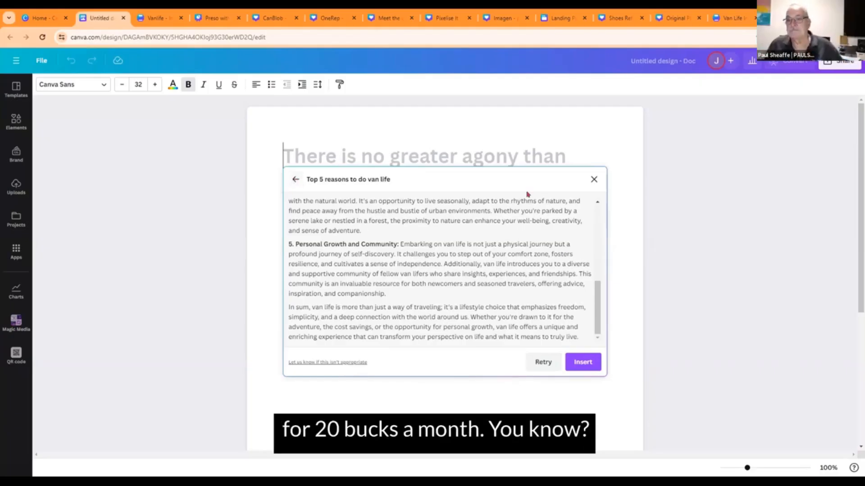
- Review the generated van life text from the beginning and insert it into the Doc
scroll(516, 248, "up", 10)
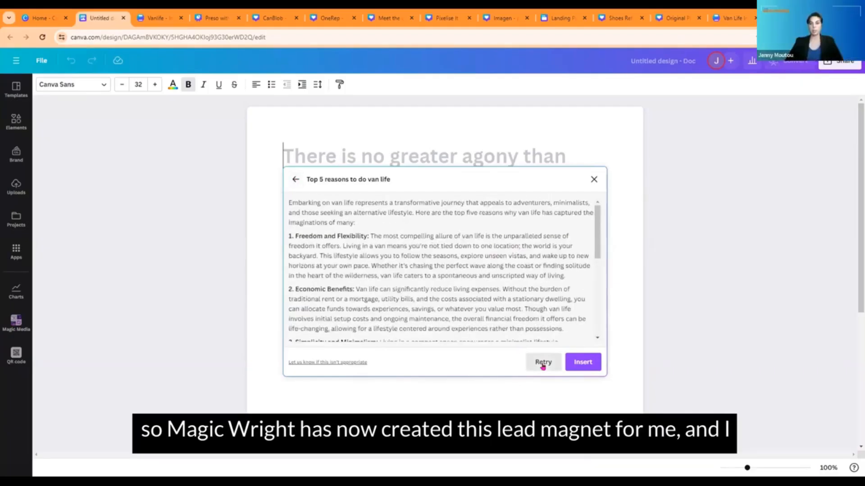
left_click(585, 360)
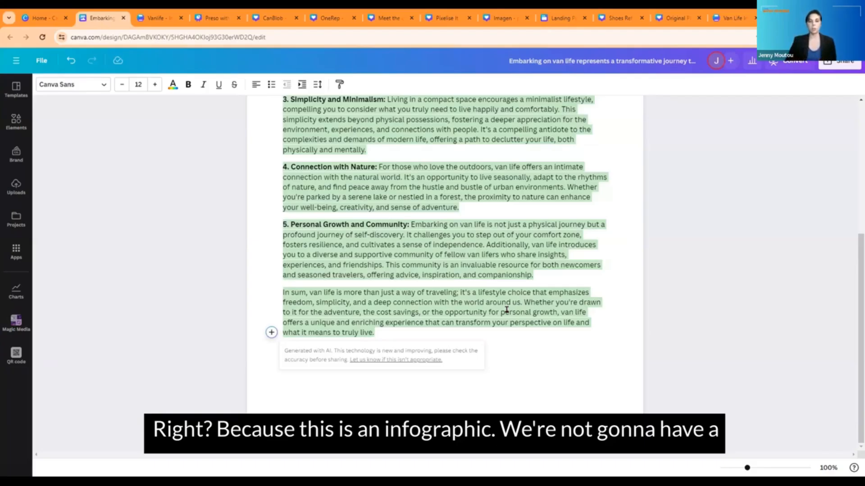
scroll(507, 310, "up", 5)
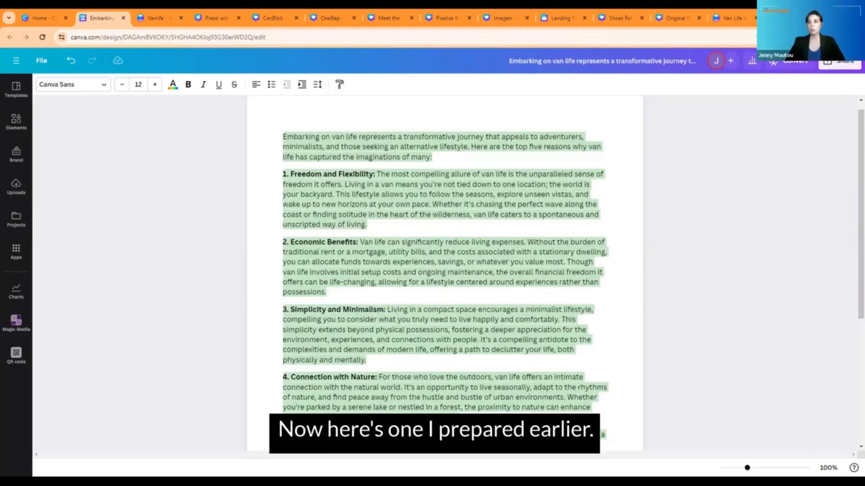
- Bring up the prepared Van Life Infographic design beside the Doc and examine its layout at 100% zoom
left_click(737, 19)
left_click_drag(156, 21, 132, 24)
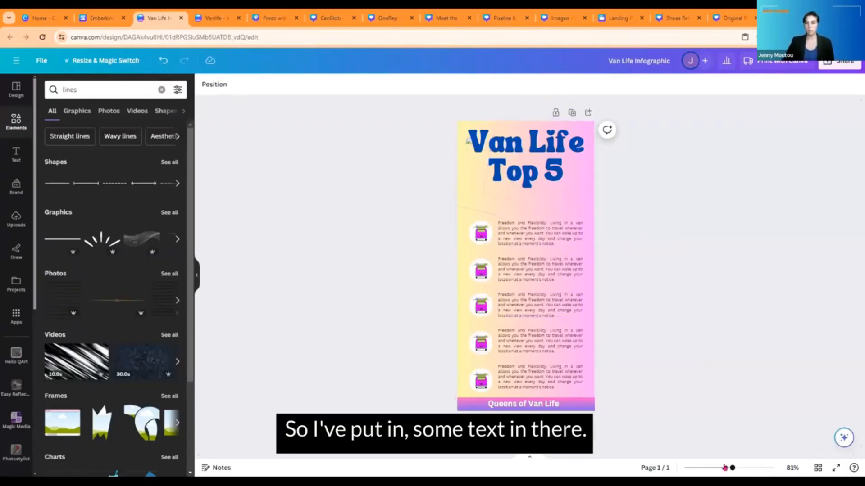
mouse_move(725, 468)
left_mouse_down()
mouse_move(752, 468)
mouse_move(737, 468)
left_mouse_up()
left_click(752, 468)
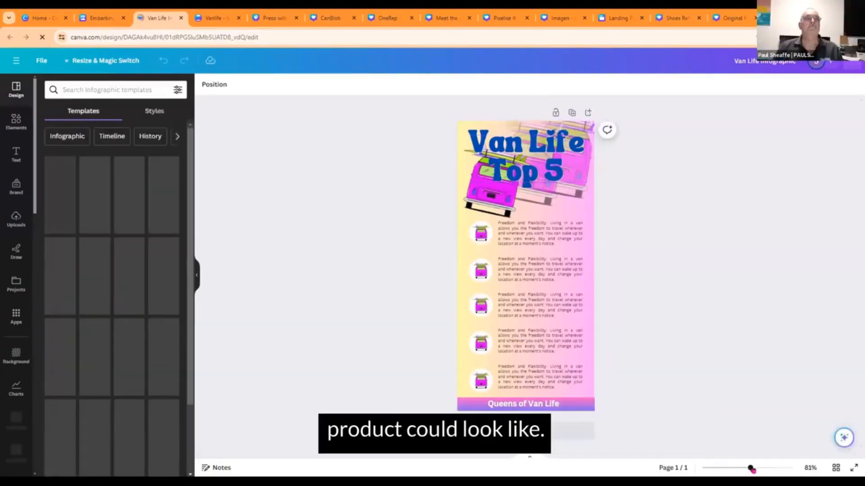
mouse_move(751, 469)
left_mouse_down()
mouse_move(769, 469)
mouse_move(756, 468)
left_mouse_up()
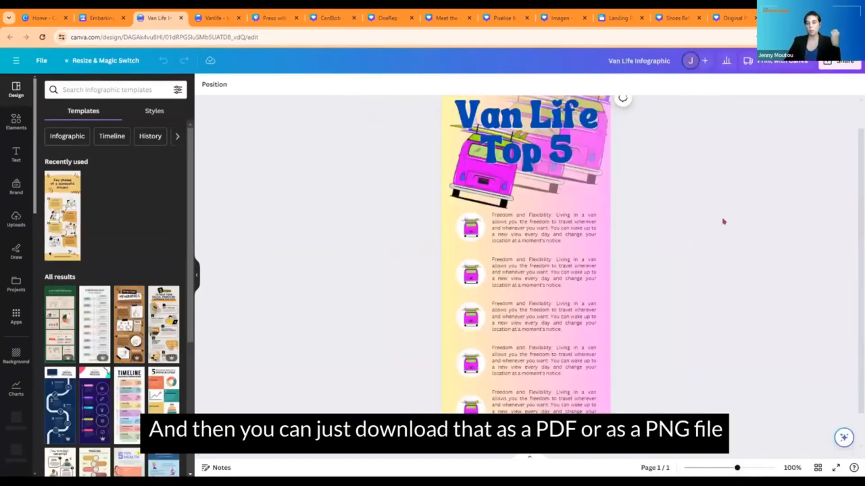
scroll(723, 221, "up", 1)
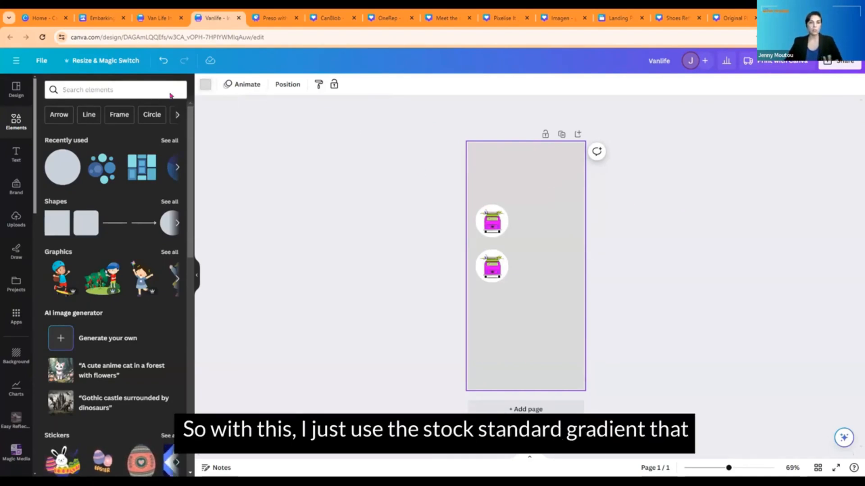
- Set the Vanlife design's page background to the yellow-to-pink gradient from the default colours
left_click(205, 84)
scroll(139, 216, "down", 4)
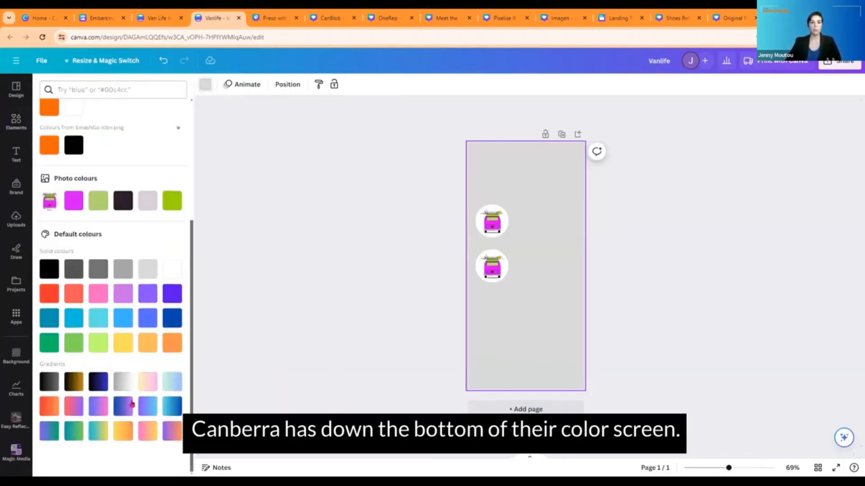
left_click(205, 84)
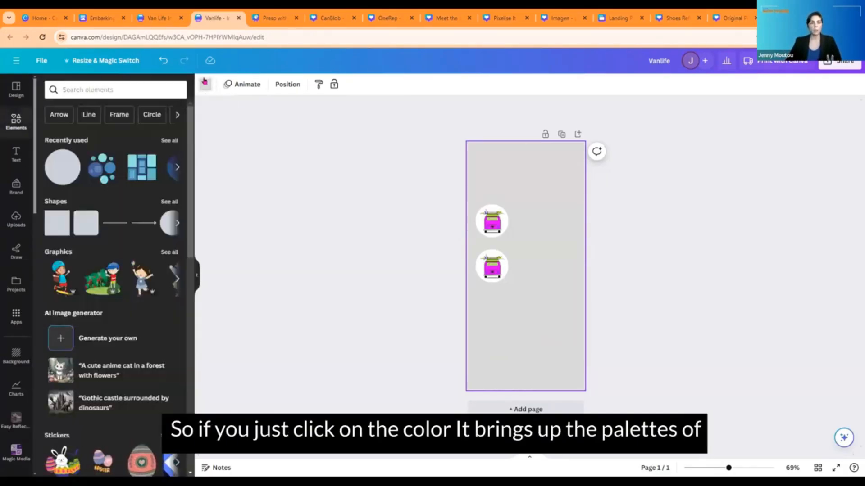
left_click(204, 83)
scroll(99, 229, "down", 5)
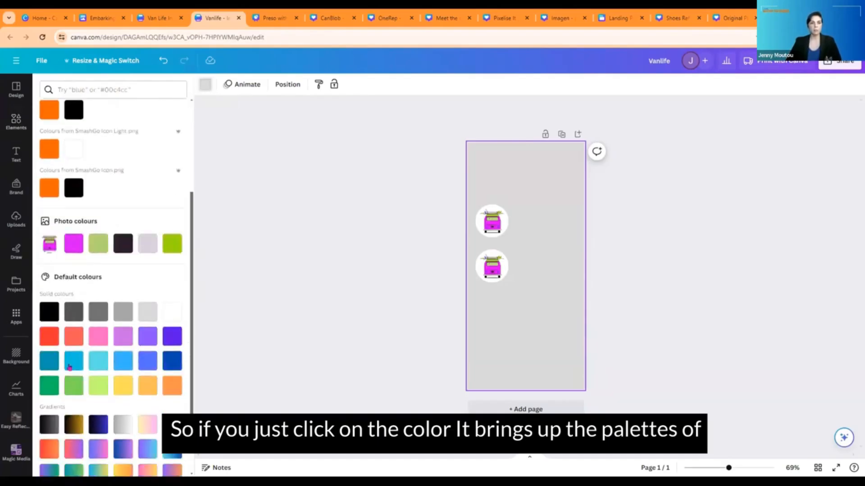
left_click(144, 383)
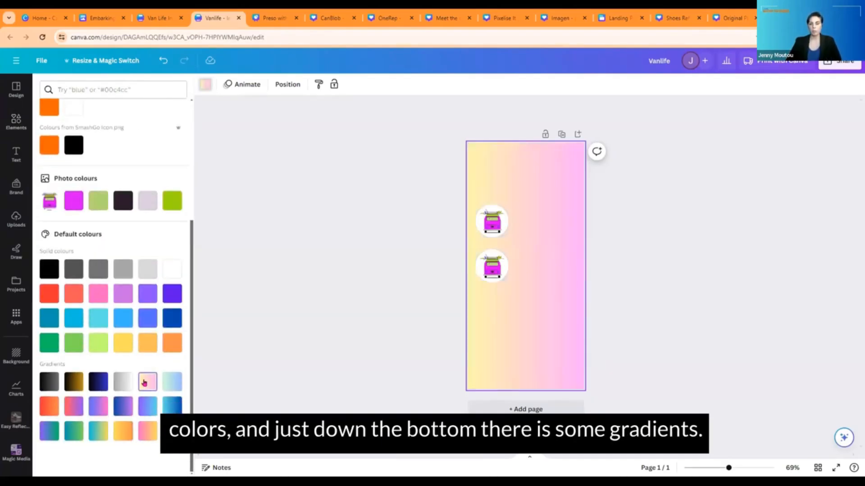
left_click(170, 384)
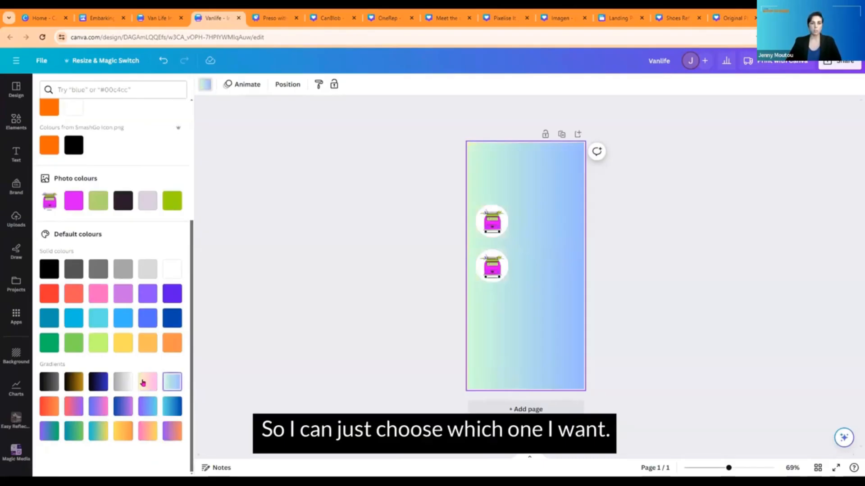
left_click(143, 383)
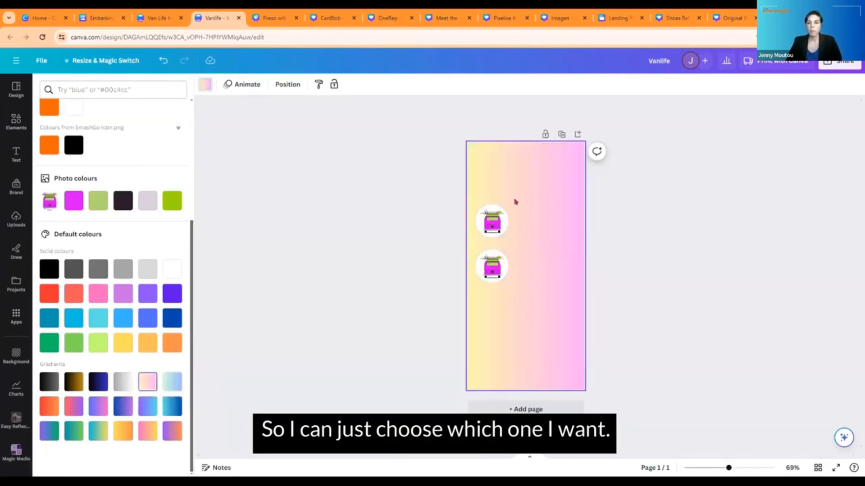
- Ungroup the upper van graphic in the page's upper part and pull the van icon and white circle apart
left_click_drag(495, 227, 543, 193)
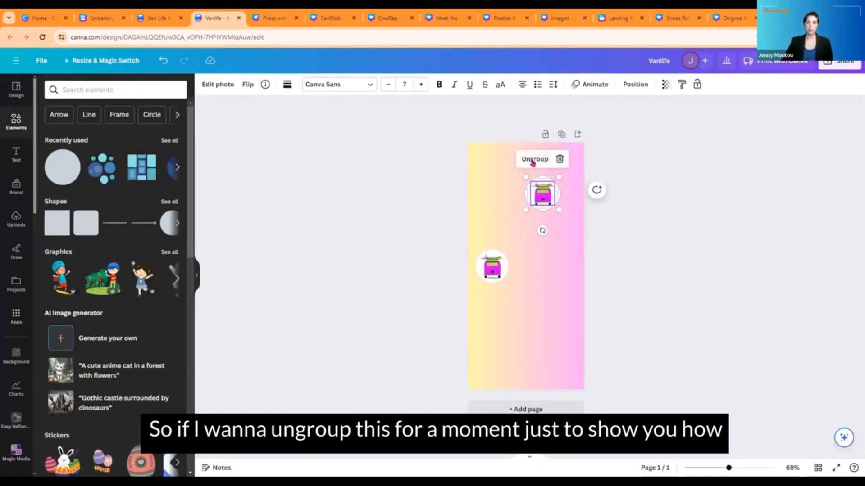
left_click(534, 160)
left_click_drag(540, 198, 533, 228)
left_click(551, 193)
left_click(504, 198)
left_click(504, 197)
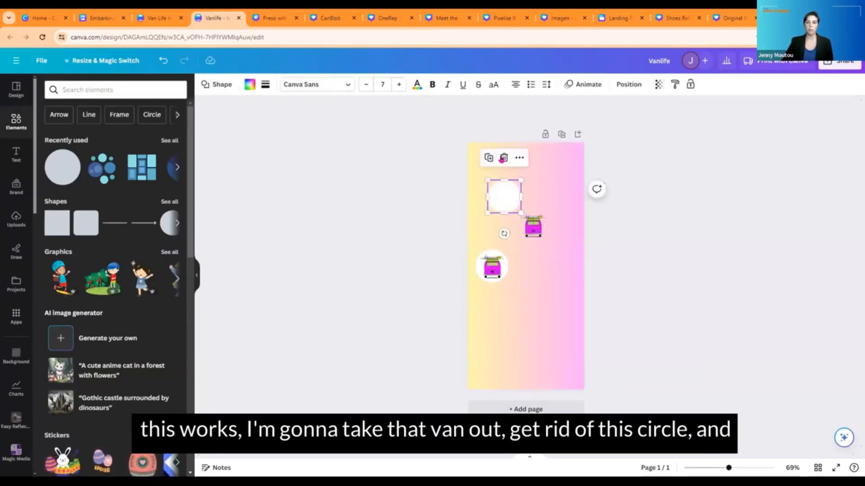
- Delete the loose white circle and the lower circled van group, then enlarge the remaining van in the page's upper part
key("Delete")
left_click(506, 266)
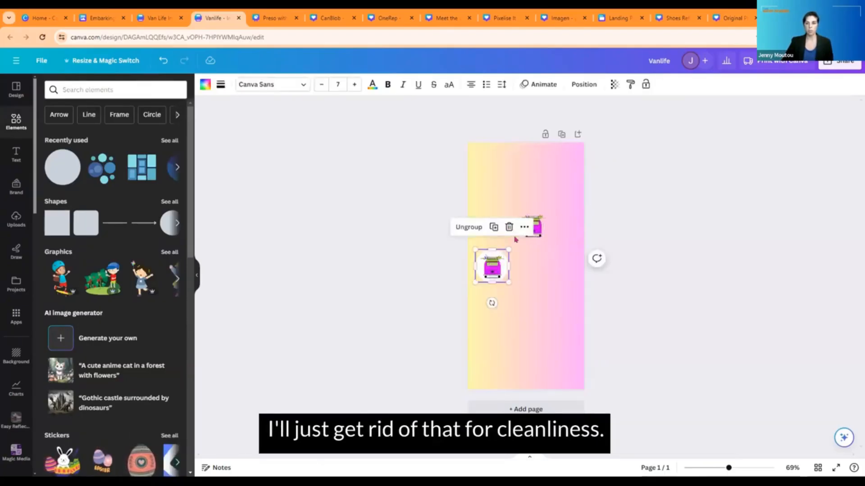
key("Delete")
left_click_drag(533, 225, 496, 295)
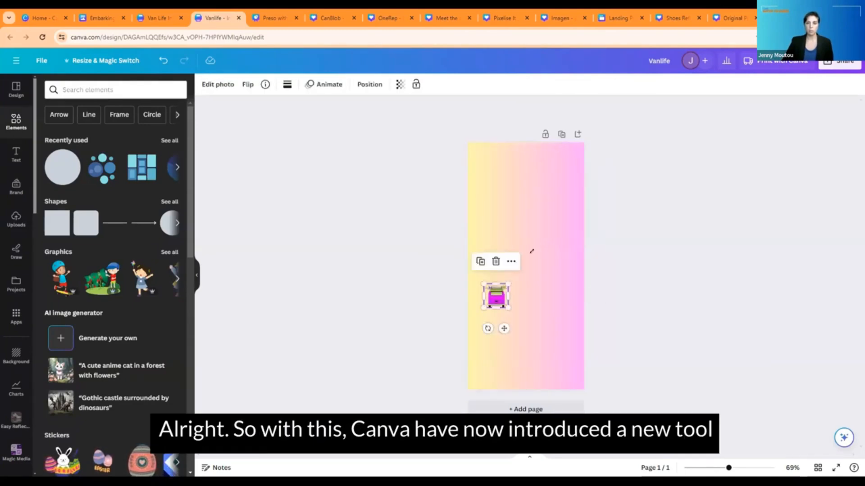
left_click_drag(532, 251, 520, 185)
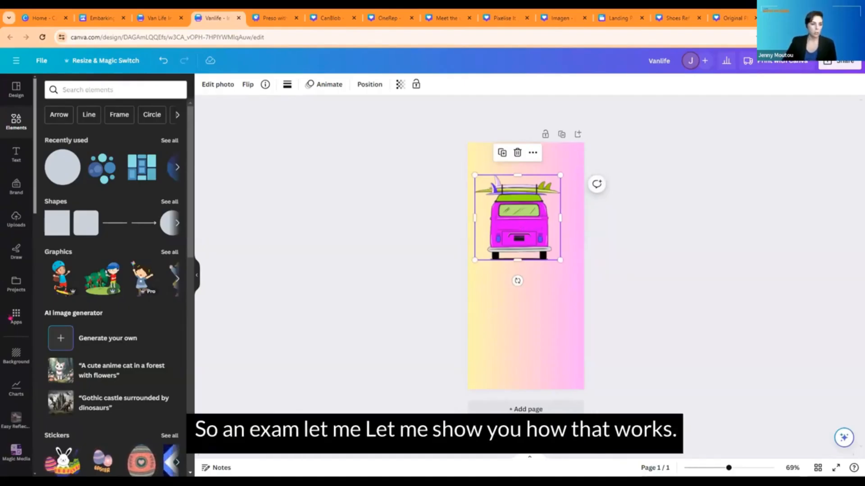
- Search the Canva apps for "ref" and open the Easy Reflections app
left_click(10, 316)
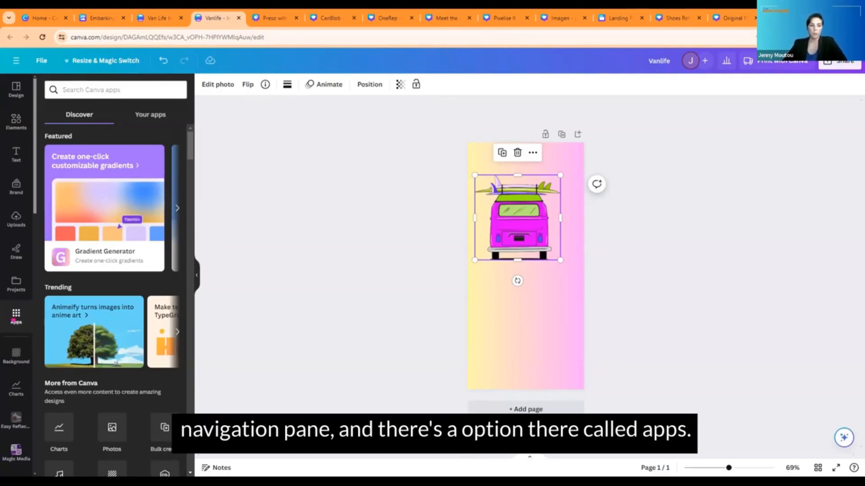
scroll(76, 294, "down", 5)
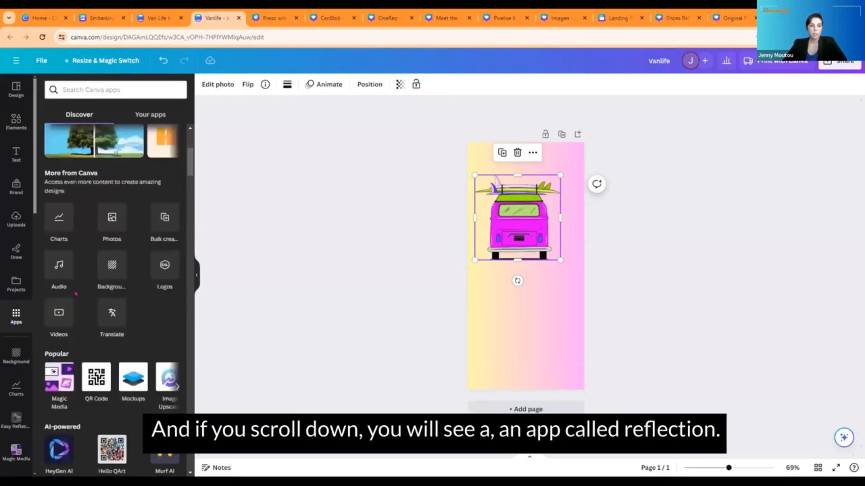
scroll(76, 294, "down", 1)
scroll(75, 294, "down", 10)
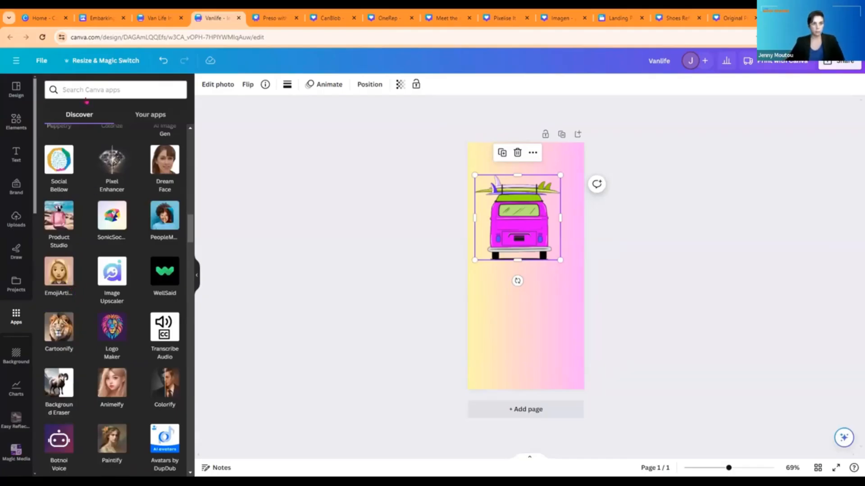
left_click(80, 89)
type("refe")
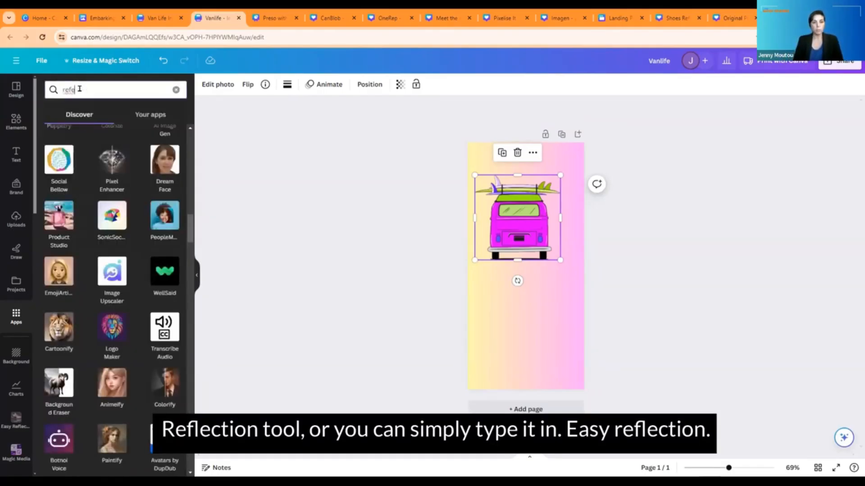
key("BackSpace")
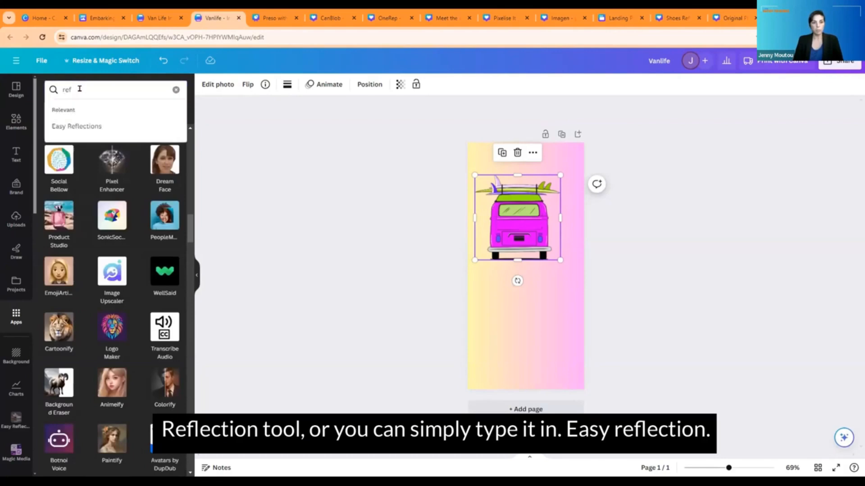
left_click(92, 124)
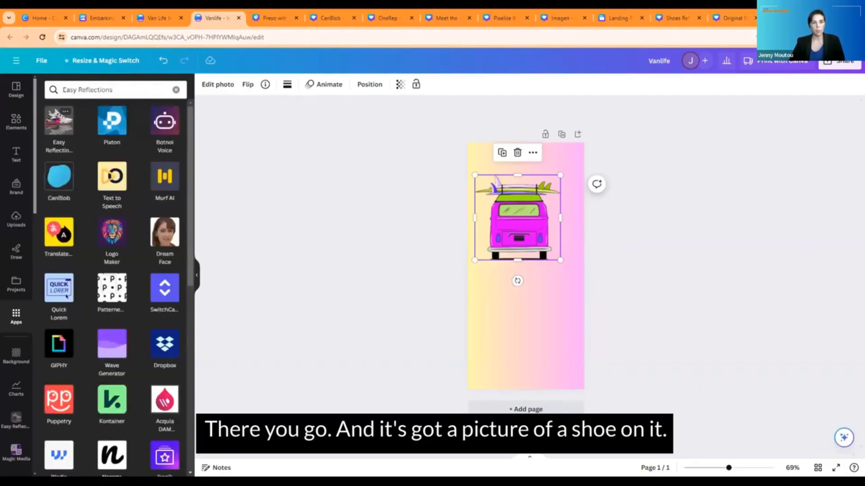
left_click(59, 120)
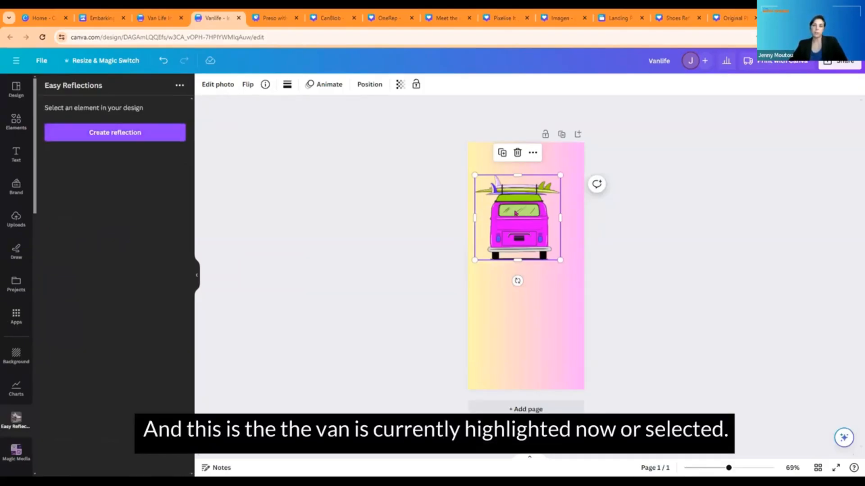
- Create a reflection preview of the selected van and compare the Above, Left, Right and Below positions
left_click(143, 137)
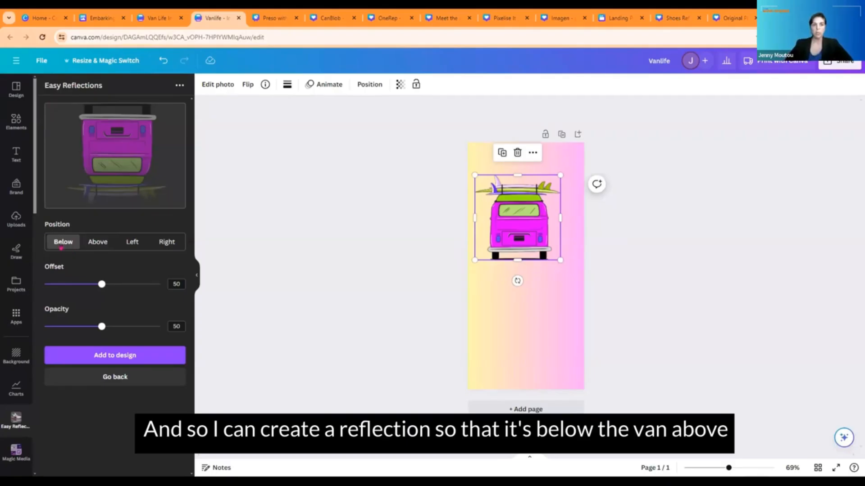
left_click(102, 243)
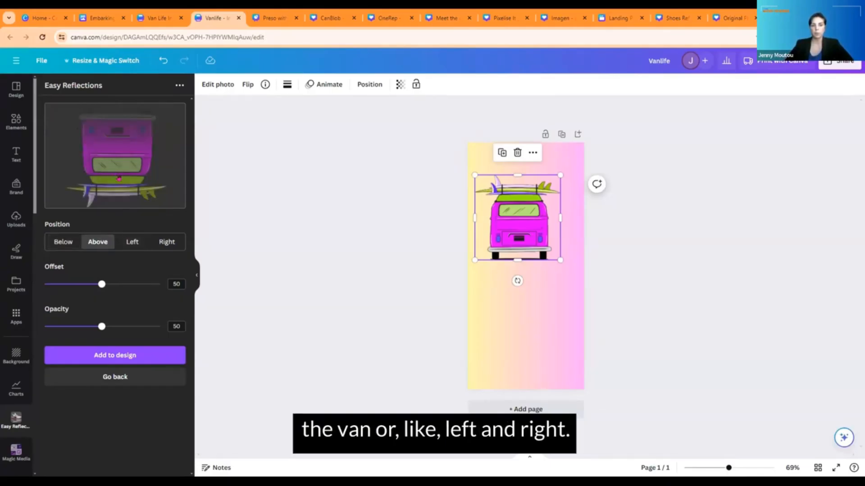
left_click(130, 241)
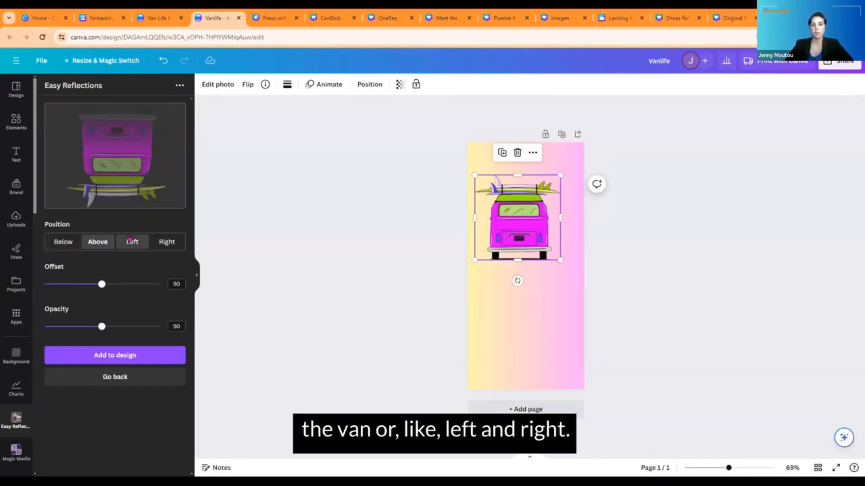
left_click(172, 243)
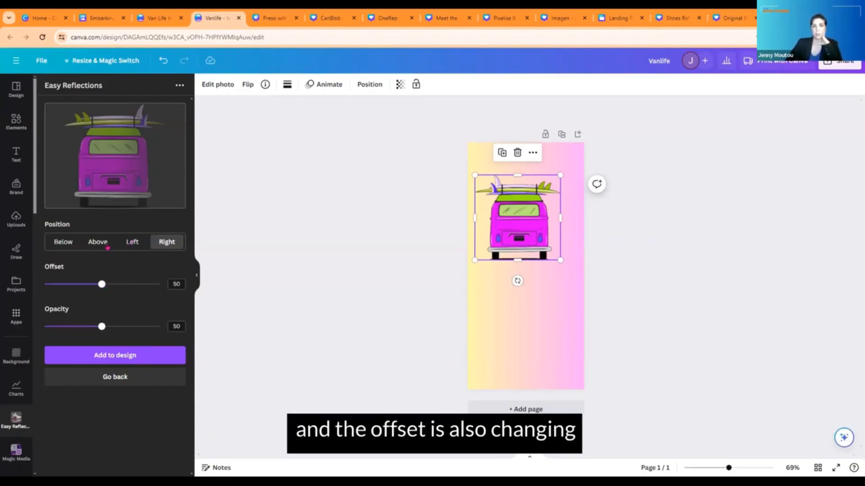
left_click(127, 246)
left_click(91, 247)
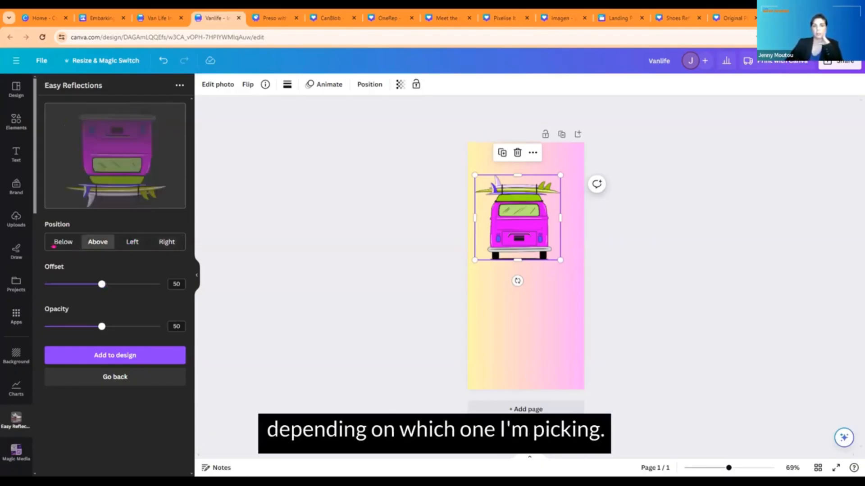
left_click(54, 246)
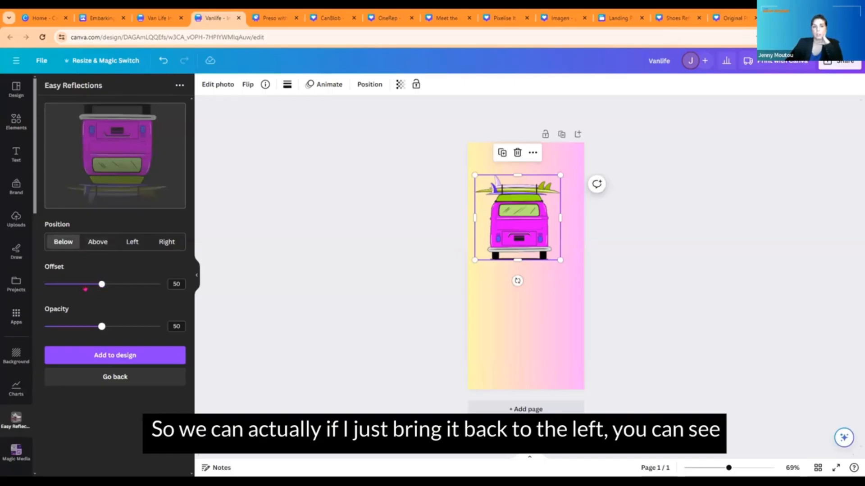
- Configure the van's reflection preview with the Left position, offset 42 and opacity 46
left_click(130, 242)
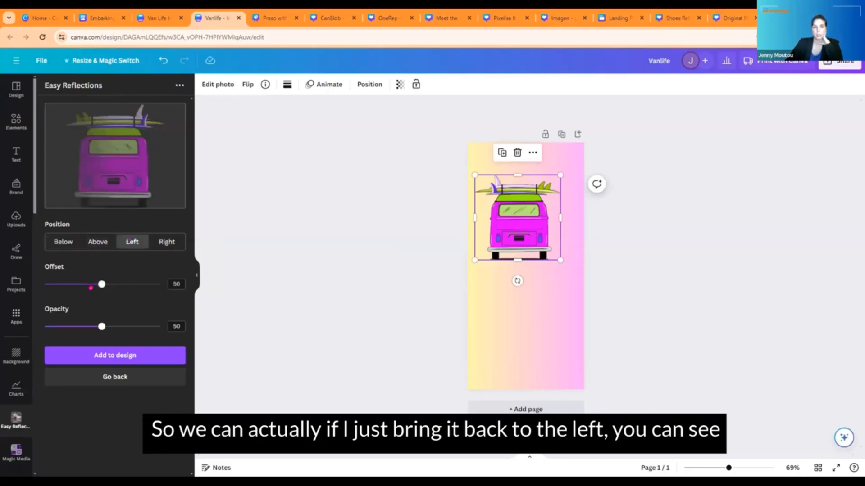
mouse_move(102, 285)
left_mouse_down()
mouse_move(48, 284)
mouse_move(159, 284)
mouse_move(87, 284)
left_mouse_up()
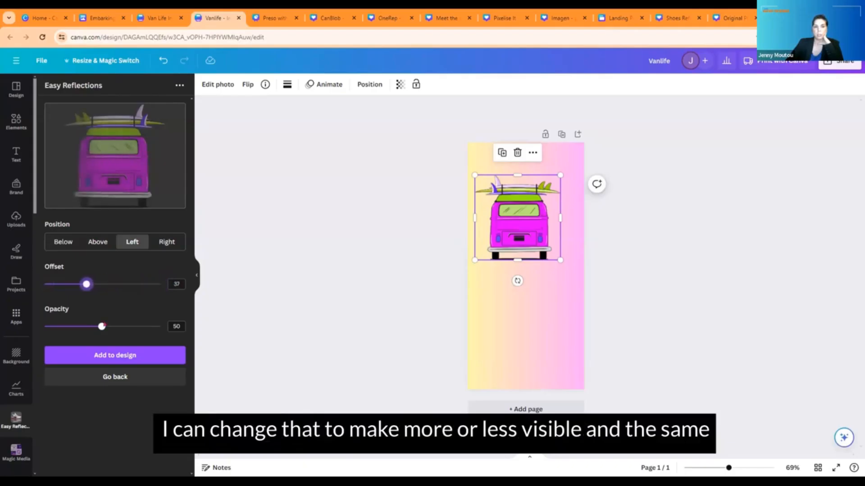
mouse_move(102, 326)
left_mouse_down()
mouse_move(161, 326)
mouse_move(69, 326)
mouse_move(97, 326)
left_mouse_up()
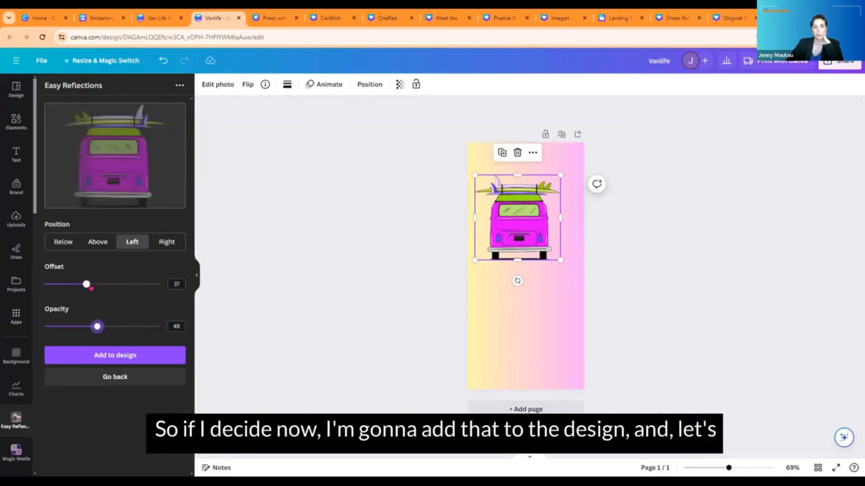
left_click_drag(86, 284, 92, 284)
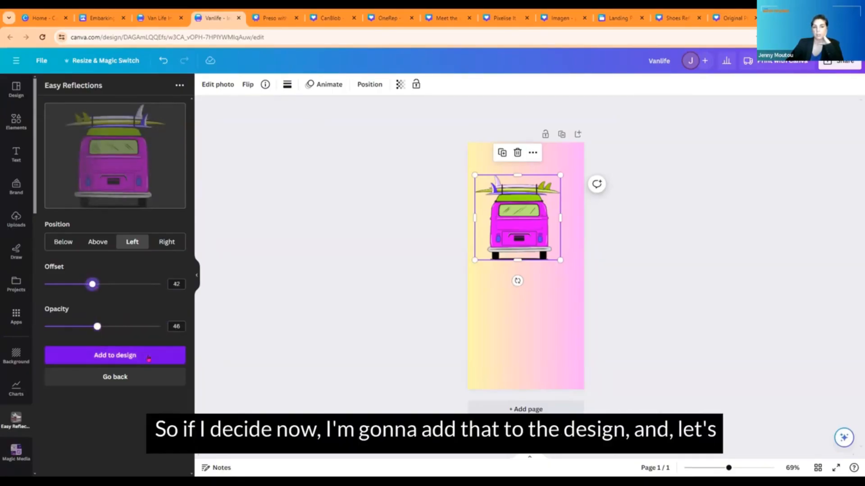
- Add the reflection with the Below position to the design, then enlarge it to the van's width and align it directly beneath the van
left_click(65, 243)
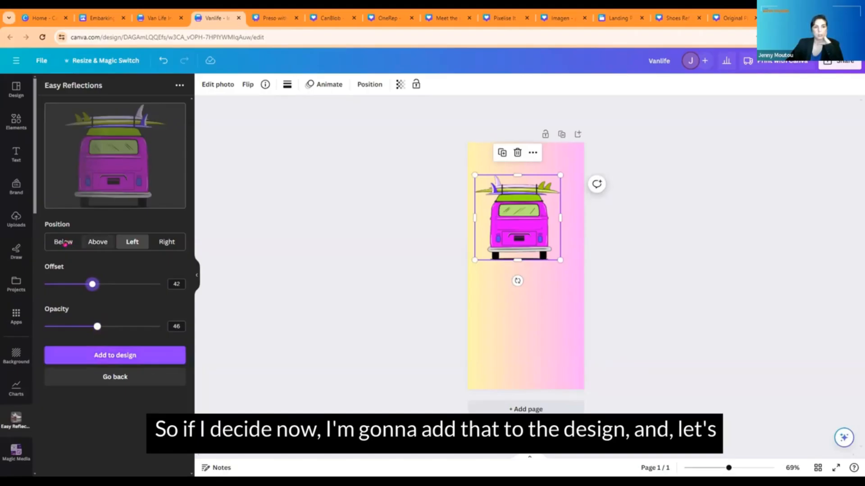
left_click(96, 359)
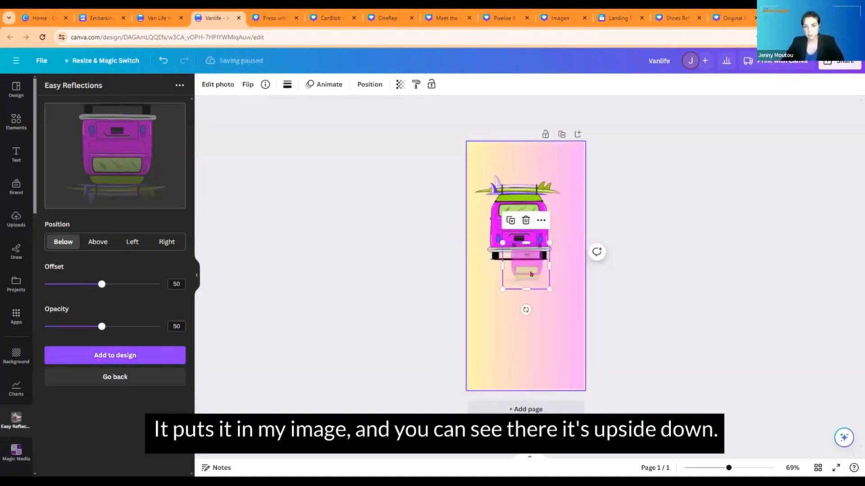
left_click(525, 294)
left_click_drag(514, 282, 557, 339)
left_click_drag(523, 230, 527, 230)
left_click_drag(521, 280, 524, 309)
left_click(548, 333)
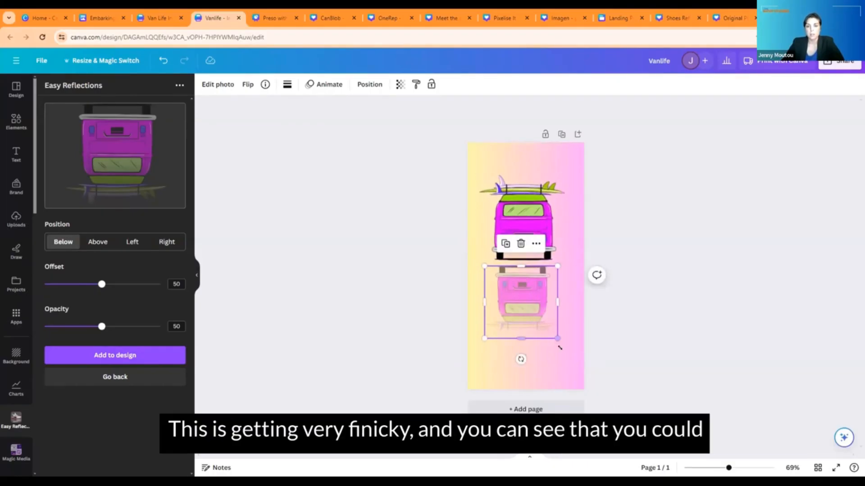
left_click_drag(557, 339, 567, 348)
left_click_drag(541, 319, 537, 313)
left_click(733, 276)
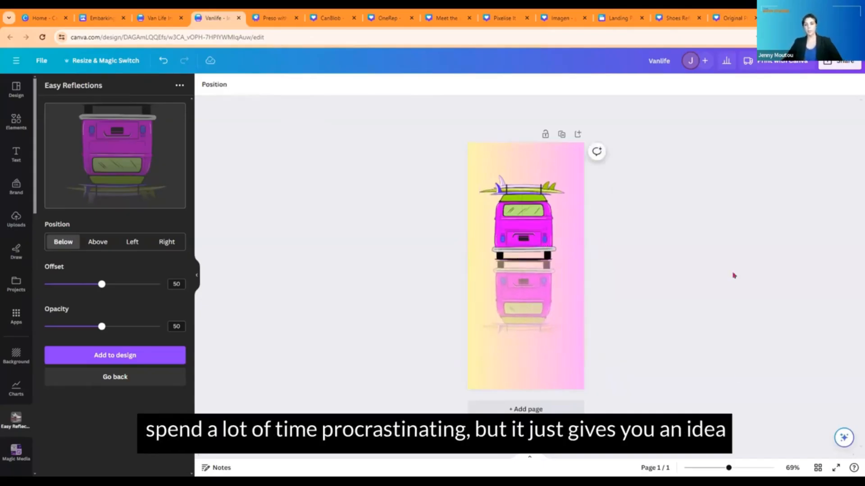
- Delete the app-generated reflection beneath the van
mouse_move(728, 469)
left_mouse_down()
mouse_move(746, 469)
mouse_move(737, 472)
left_mouse_up()
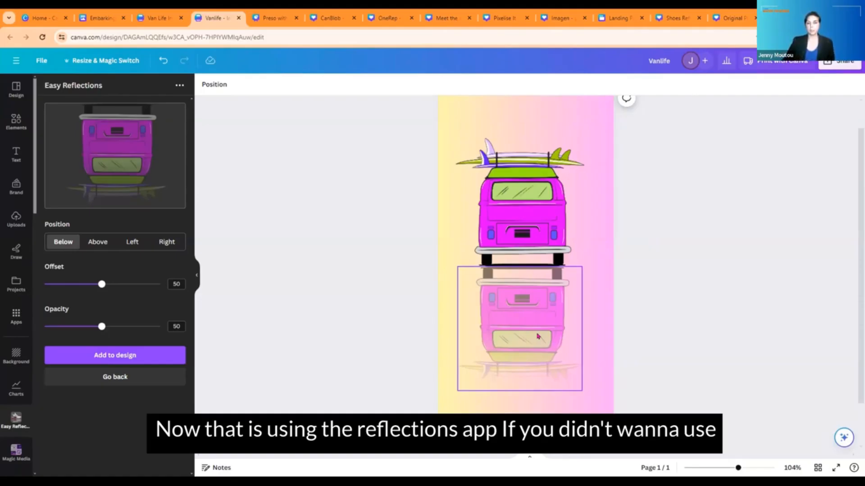
left_click(537, 336)
key("Delete")
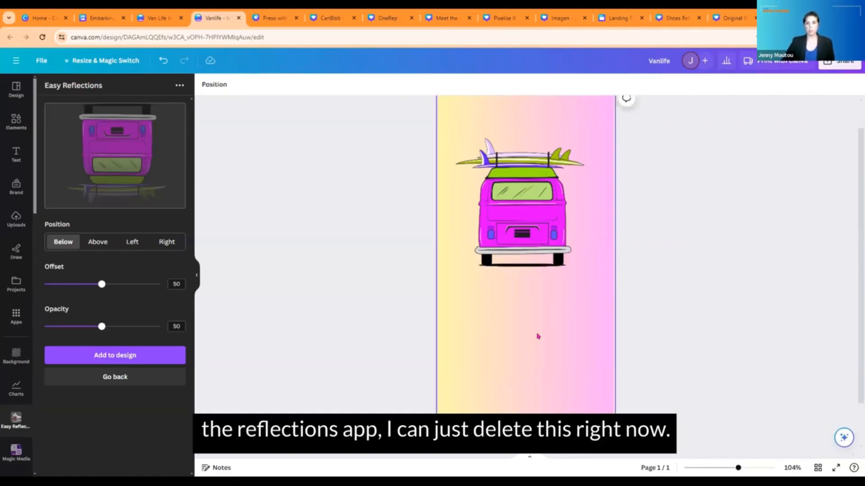
- Duplicate the van and place the copy directly below the original, centred on the page
left_click(543, 229)
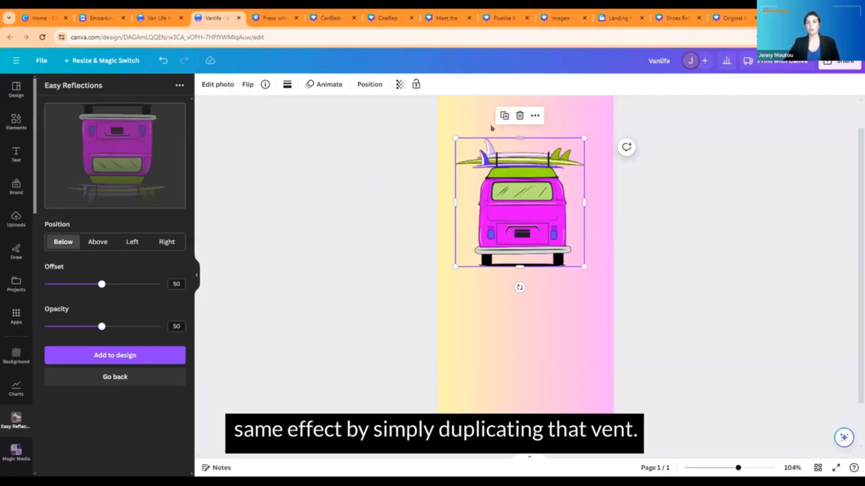
left_click(503, 116)
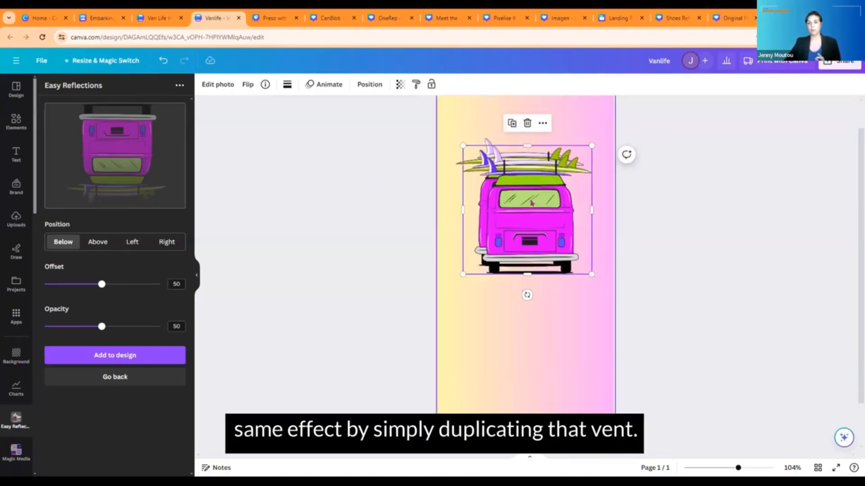
left_click_drag(518, 237, 524, 375)
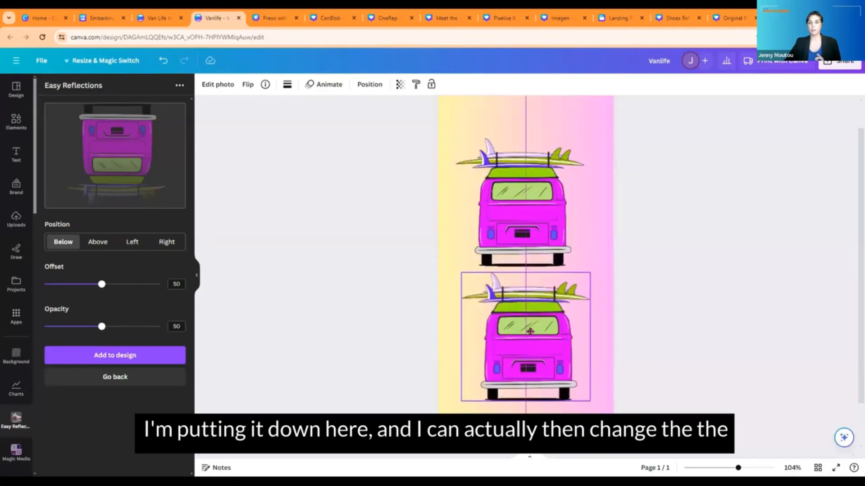
- Set the transparency of the lower van copy to 23
left_click(400, 86)
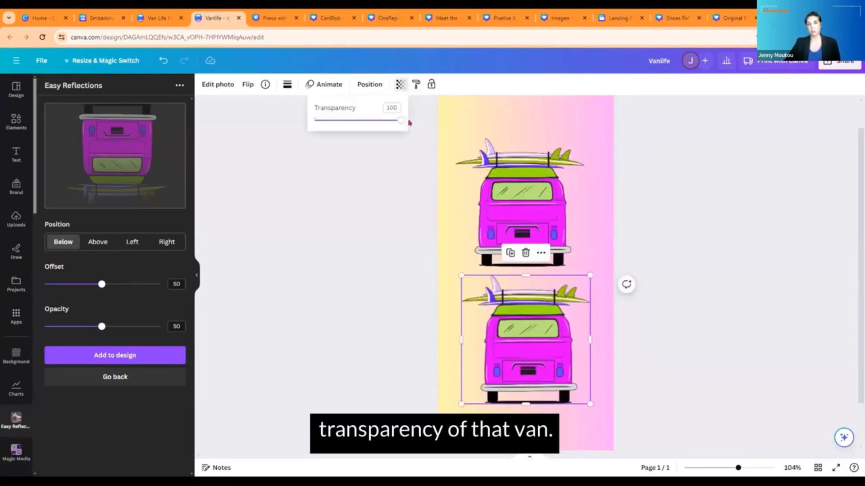
left_click_drag(400, 122, 350, 127)
left_click_drag(343, 126, 332, 122)
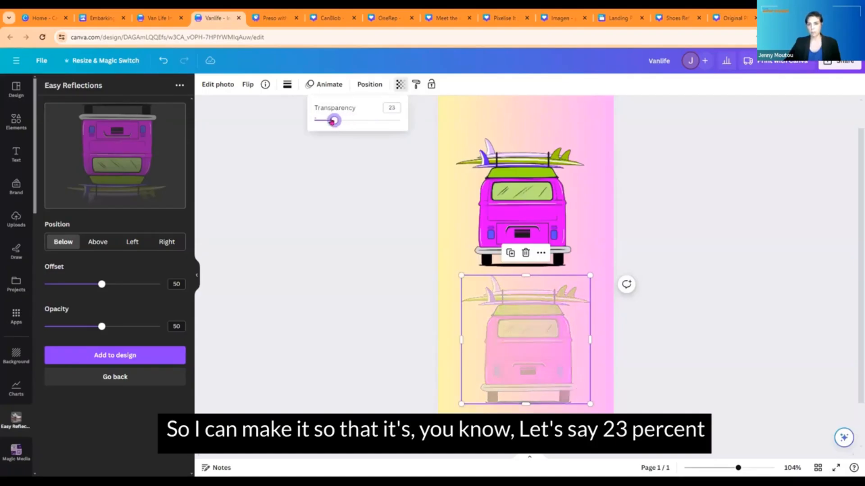
- Flip the faded van copy both horizontally and vertically
left_click(513, 324)
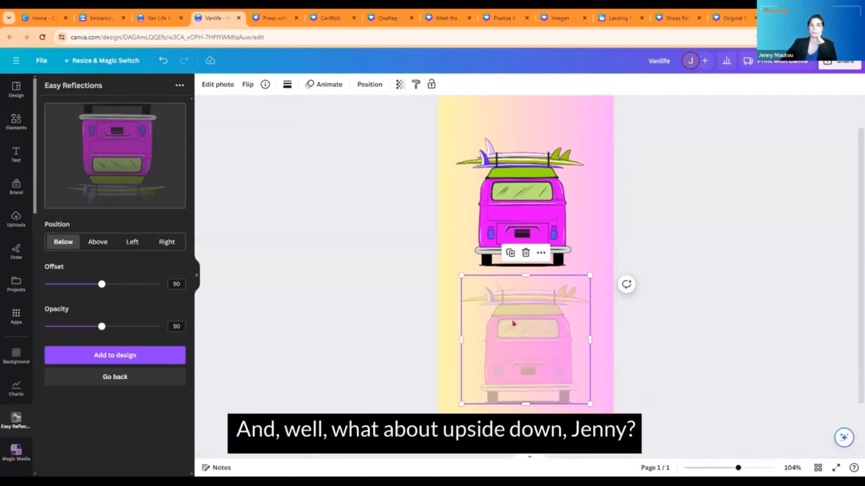
left_click(248, 86)
left_click(262, 107)
left_click(264, 129)
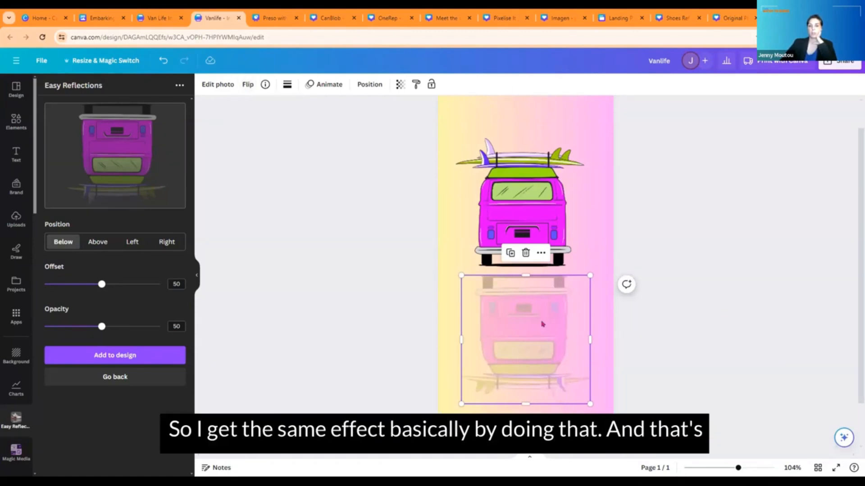
- Move the flipped van copy up so its wheels meet the original van's wheels, keeping it centred on the page
left_click(450, 283)
left_click(530, 328)
left_click_drag(530, 328, 529, 317)
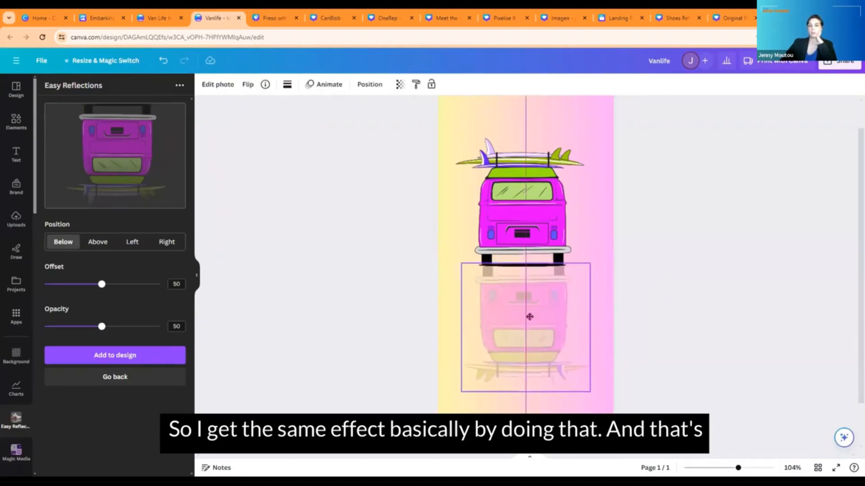
left_click(703, 285)
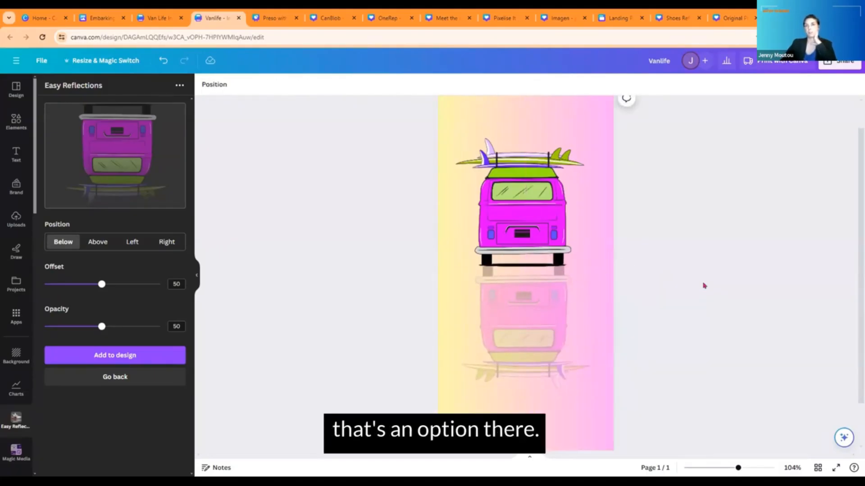
- Review the Van Life Infographic down to its footer, and close both van design tabs
left_click(160, 19)
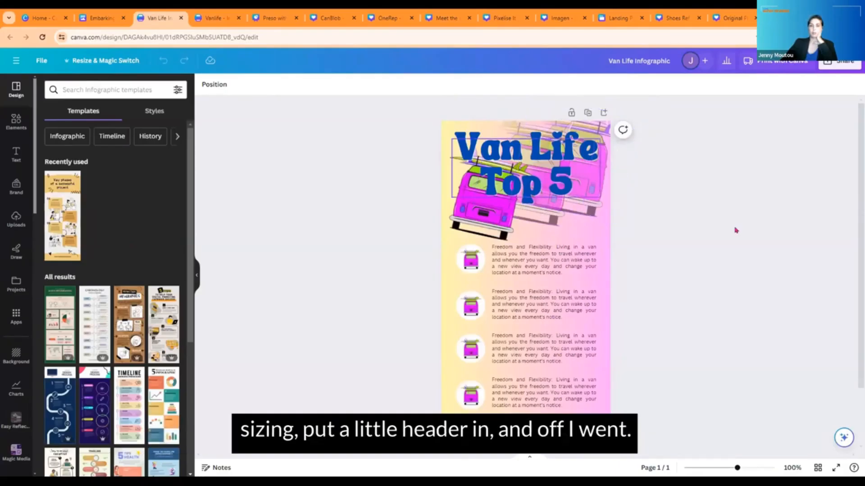
scroll(730, 240, "down", 2)
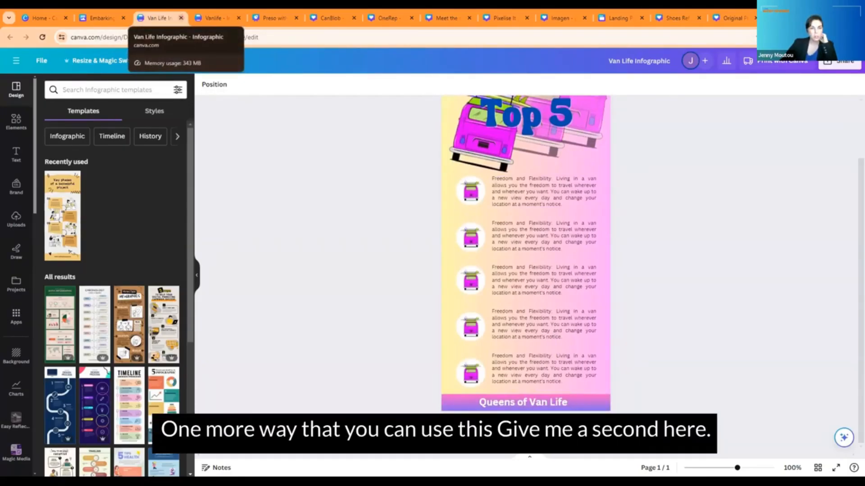
left_click(181, 18)
key("ctrl+w")
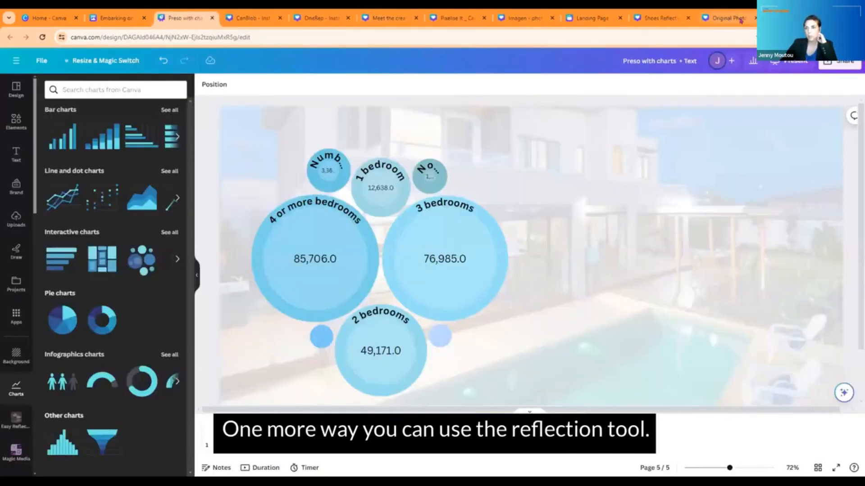
- Open the Shoes Reflection design and add a blank second page
left_click(721, 19)
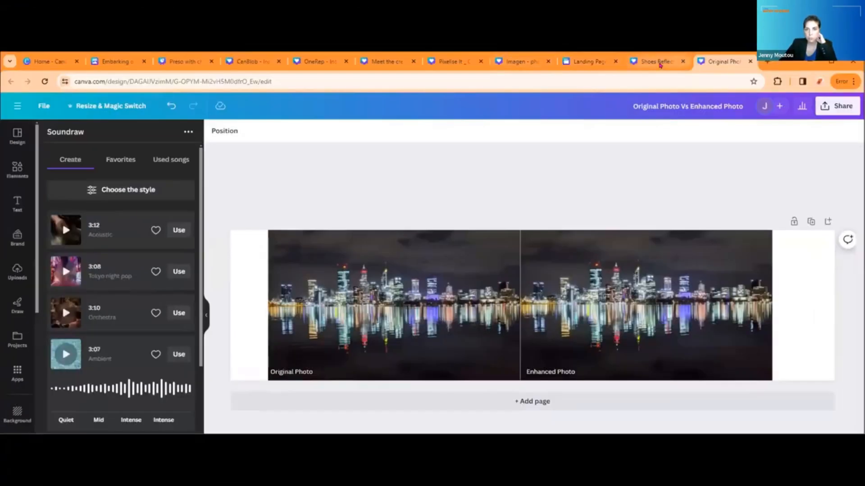
left_click(651, 18)
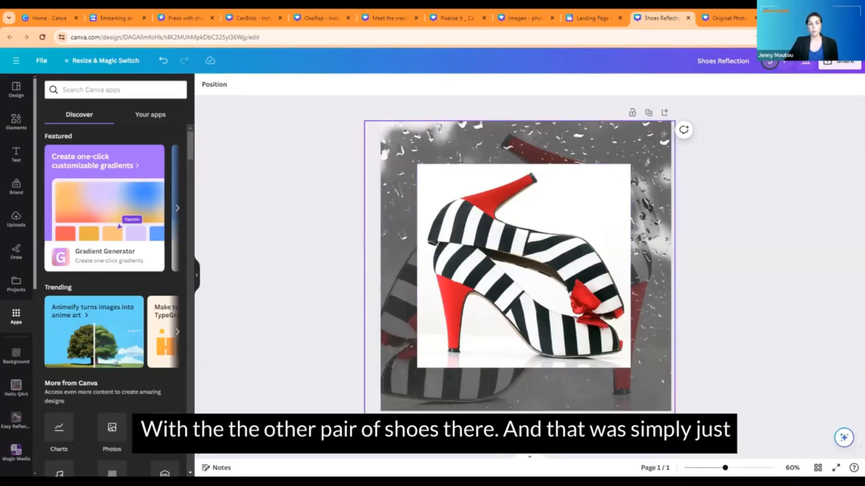
left_click(525, 431)
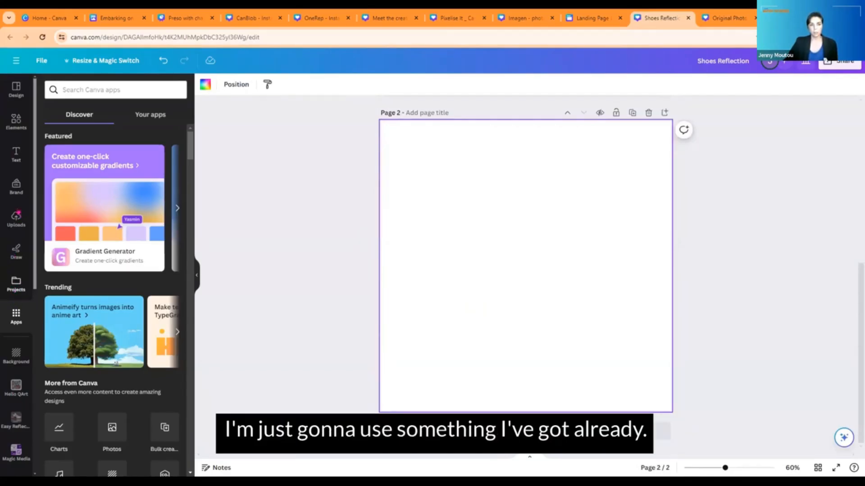
- Add the uploaded photo of three women in sunglasses to page 2, aligned with the page's upper-left corner
left_click(17, 214)
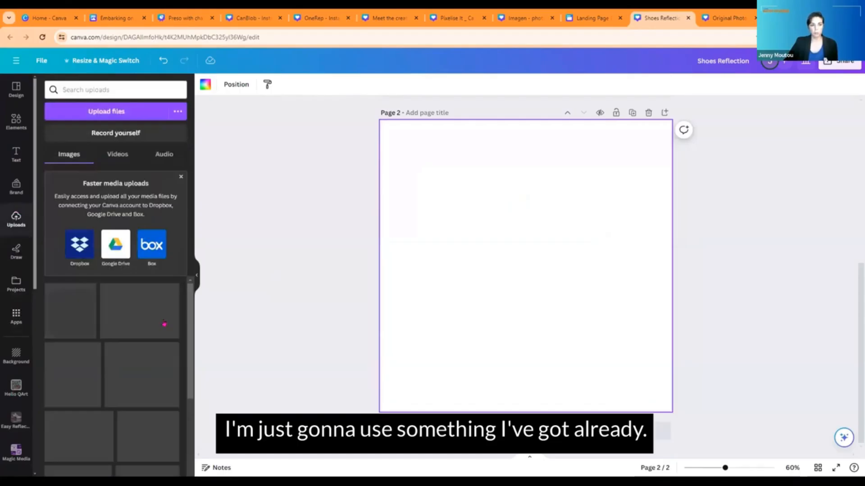
scroll(165, 323, "down", 5)
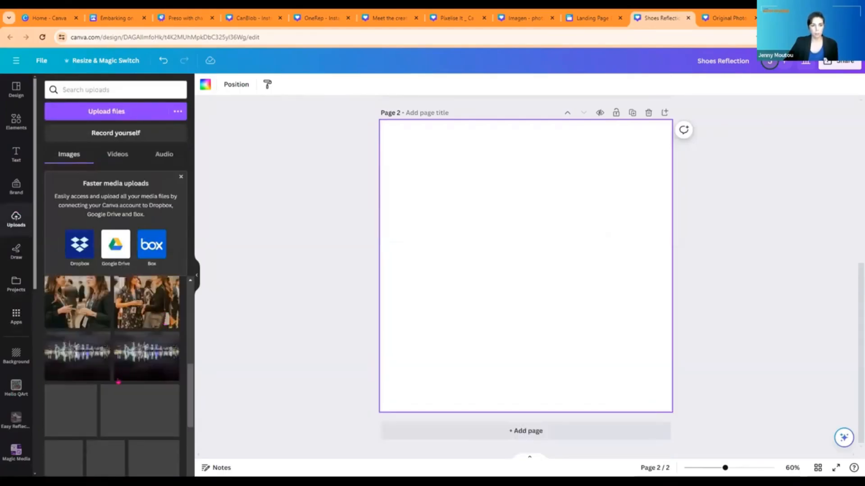
scroll(98, 398, "down", 5)
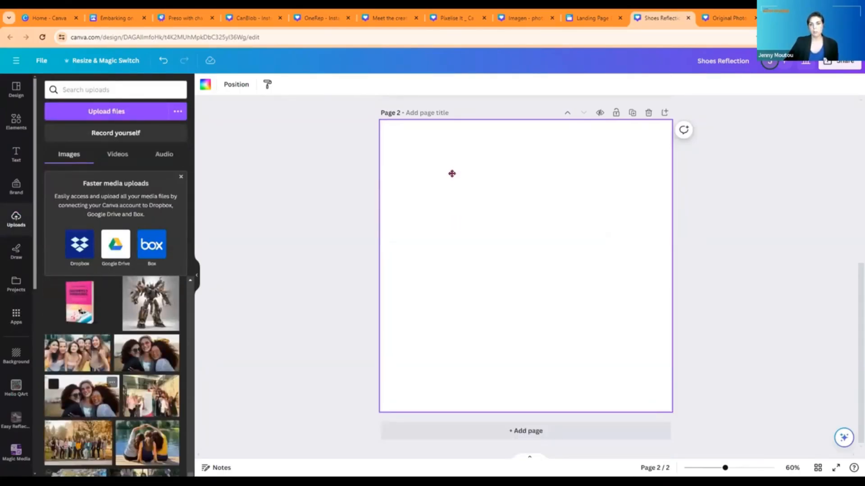
left_click_drag(625, 266, 681, 324)
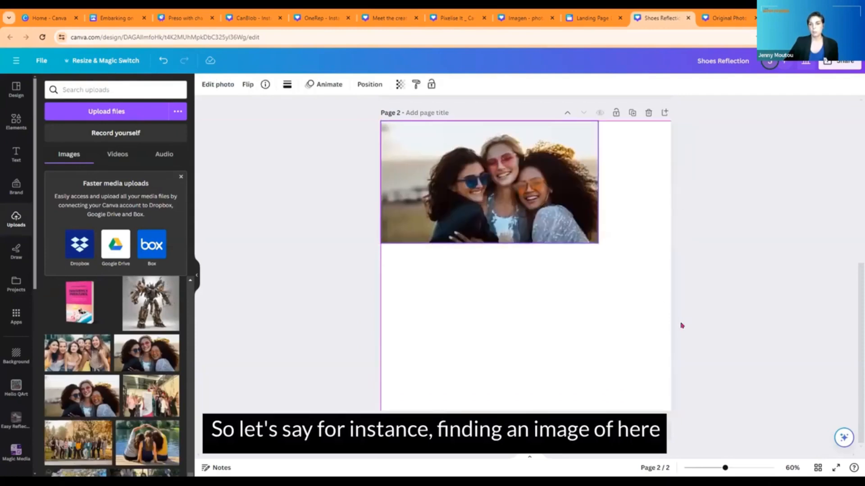
- Enlarge the photo until it covers the whole page and set its transparency to 31
left_click_drag(382, 297, 322, 336)
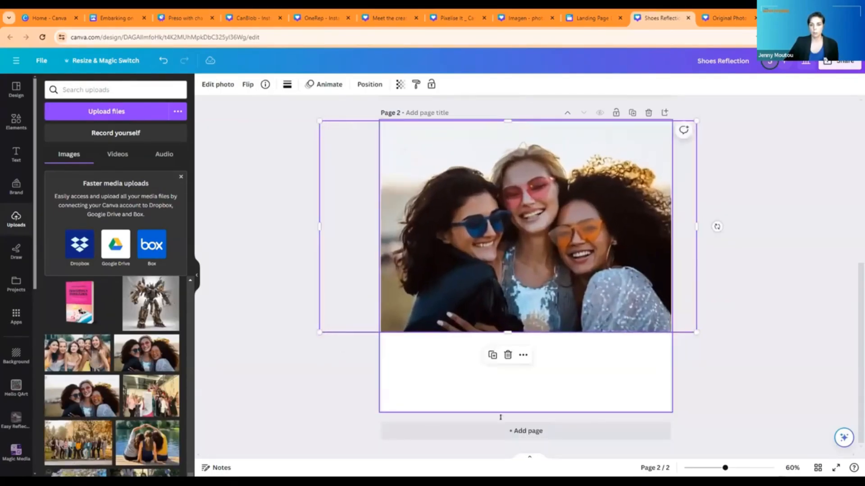
left_click_drag(508, 333, 497, 411)
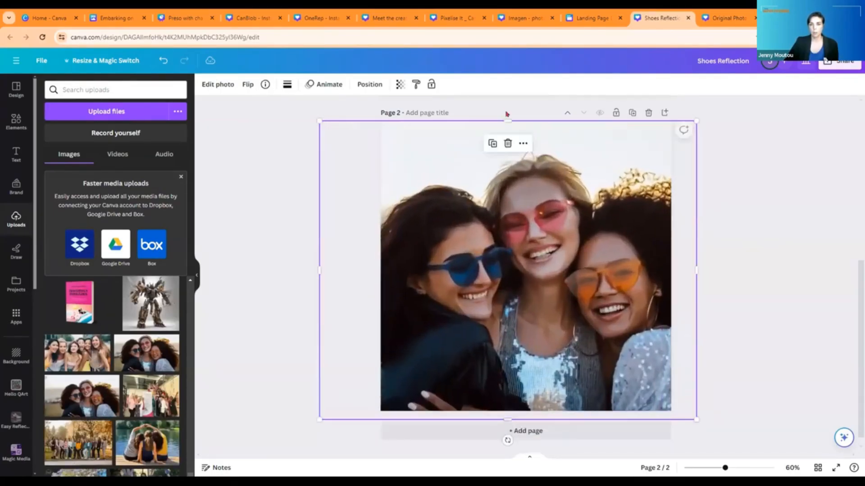
left_click_drag(507, 121, 508, 96)
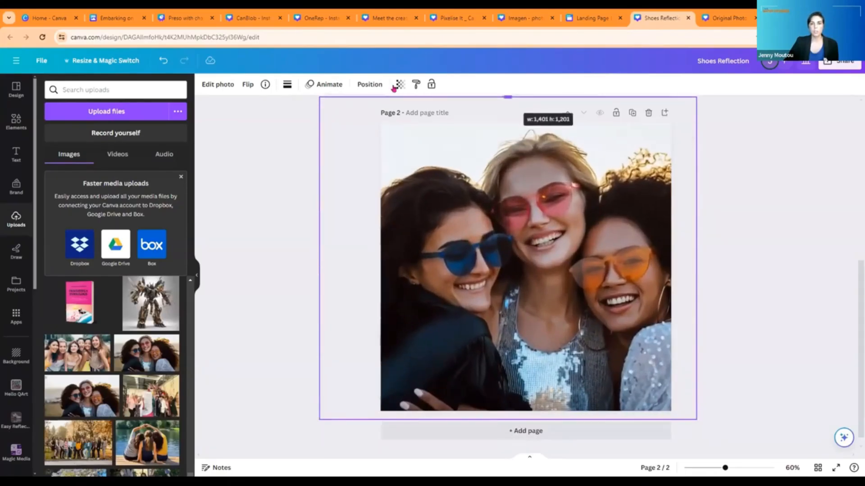
left_click(400, 84)
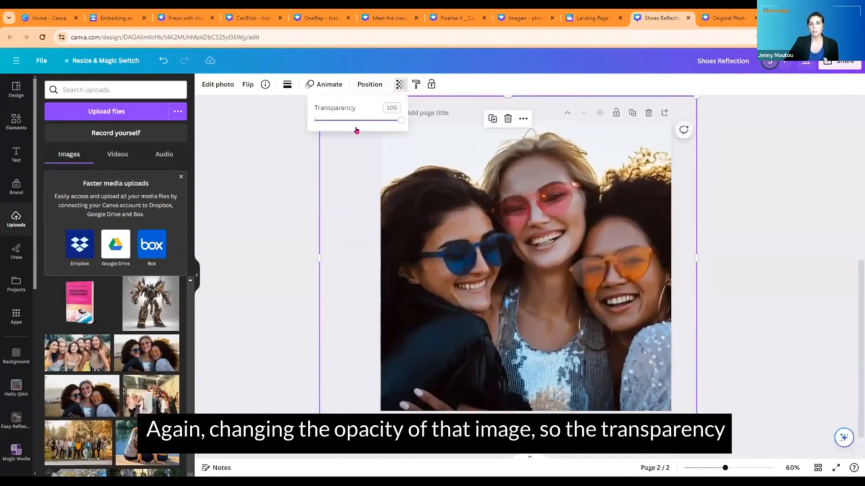
left_click_drag(401, 120, 342, 120)
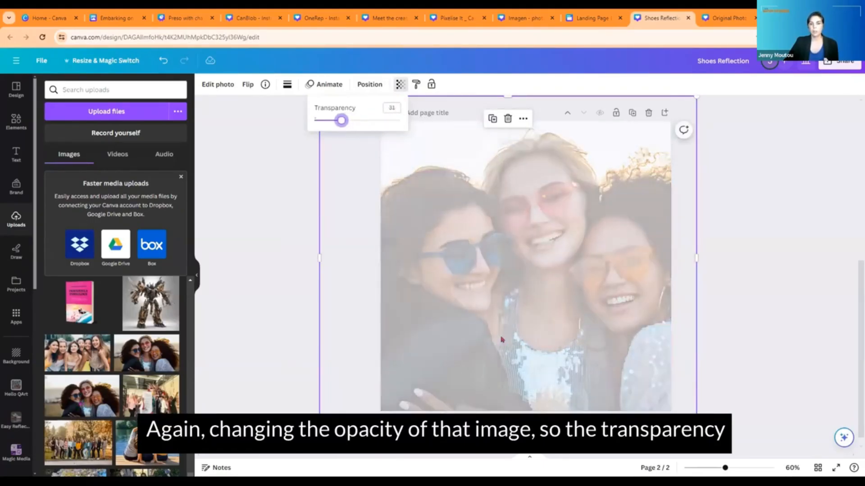
- Overlay a second copy of the same photo on the faded one and enlarge it to nearly the page's full width
left_click(83, 396)
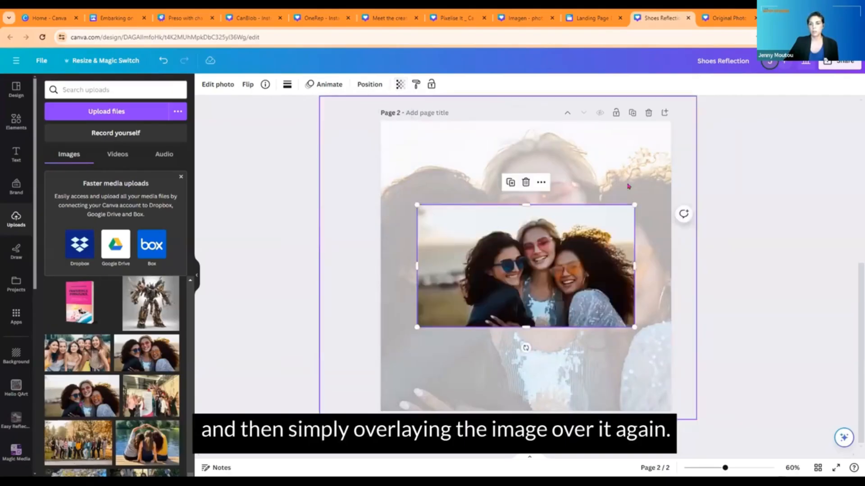
left_click_drag(635, 205, 667, 187)
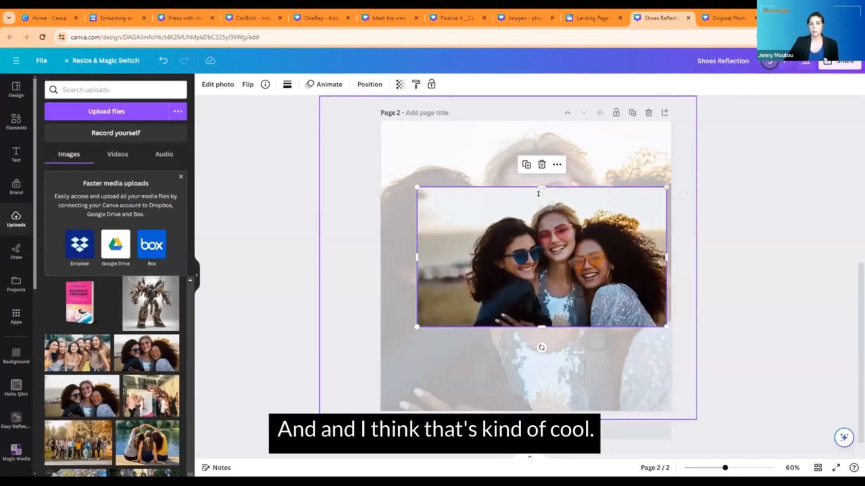
left_click_drag(542, 187, 541, 195)
left_click_drag(417, 195, 383, 178)
left_click_drag(525, 327, 524, 387)
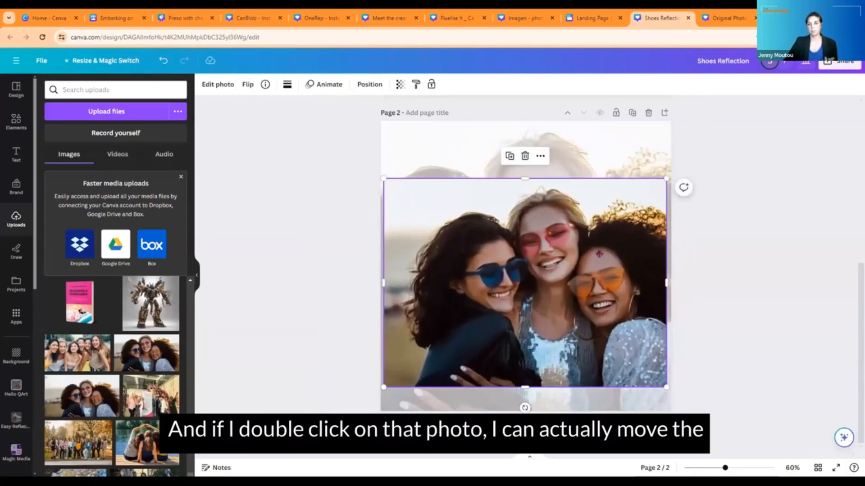
- Shift the overlay photo sideways within its crop frame so the three women are centred
double_click(546, 255)
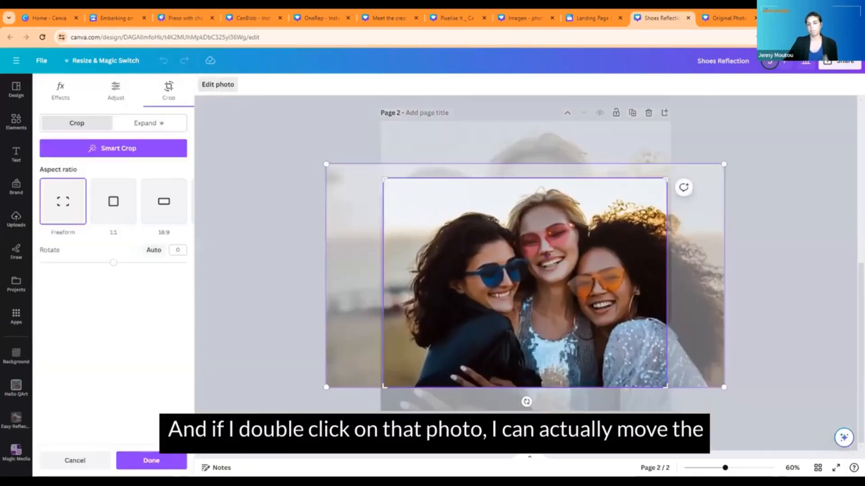
left_click_drag(547, 257, 525, 258)
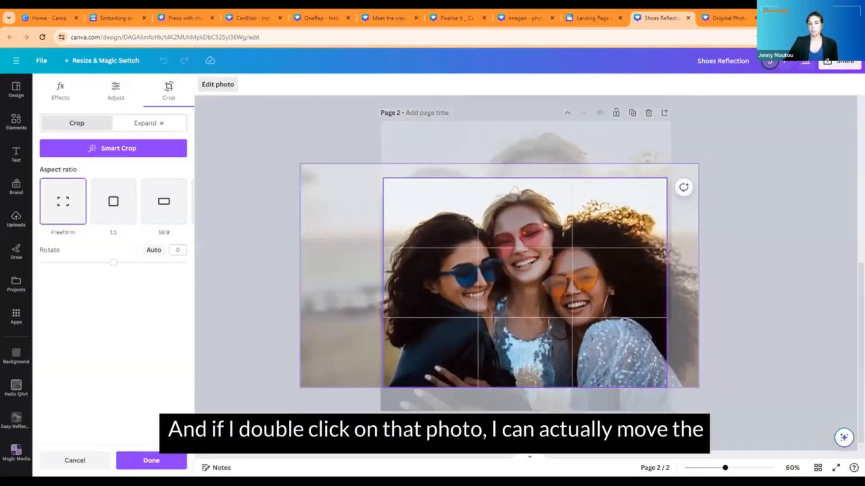
left_click(791, 224)
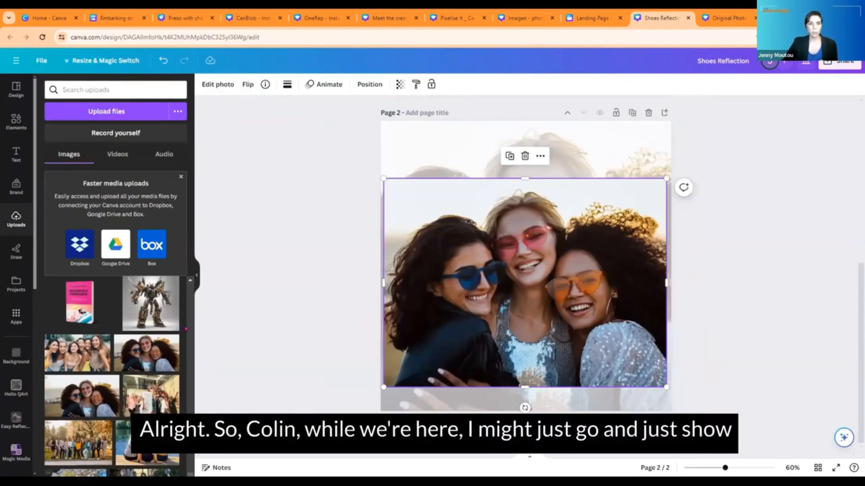
- Go to the Canva photo library from the home tab and search it for "books"
left_click(53, 22)
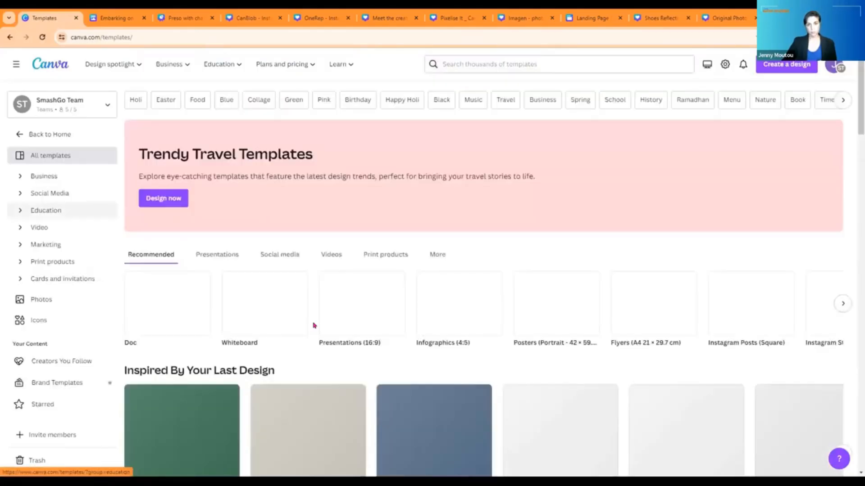
left_click(41, 228)
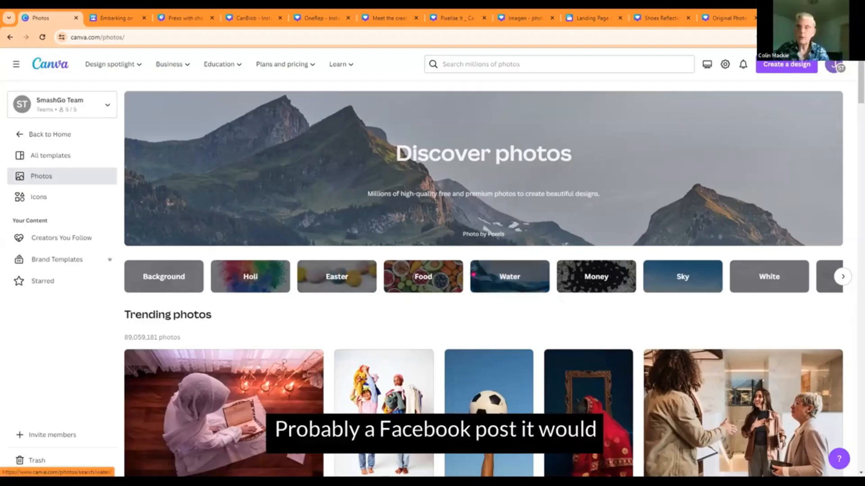
left_click(451, 64)
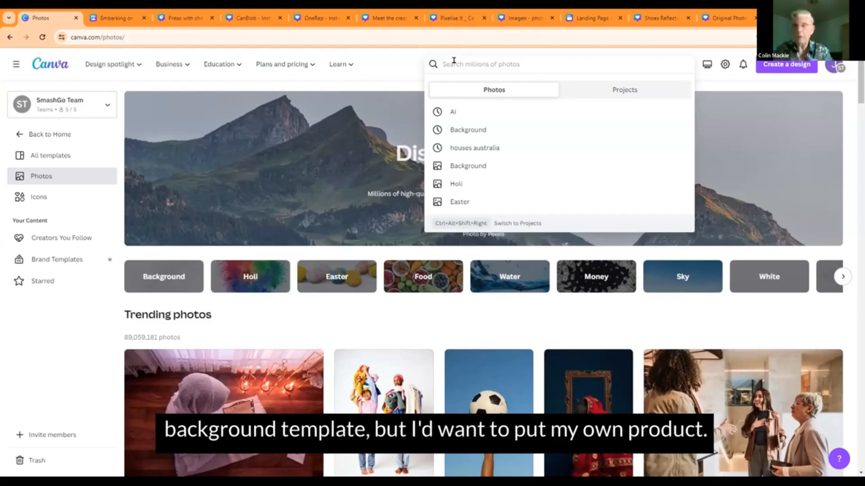
type("b")
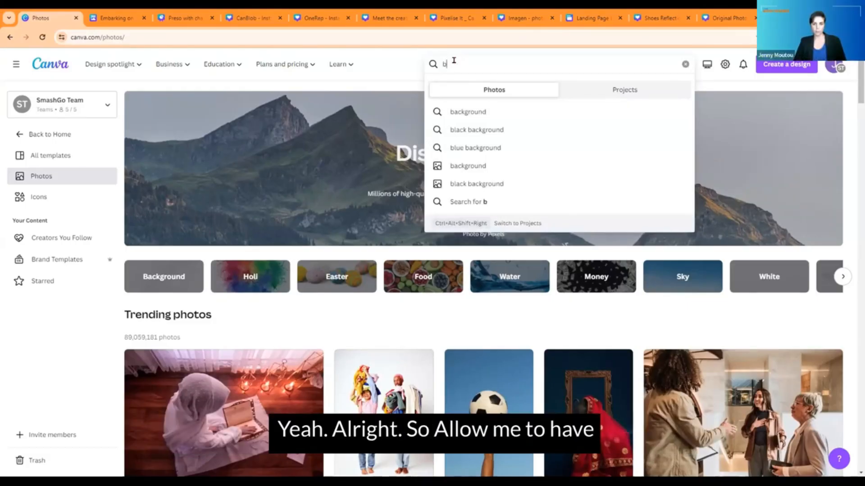
type("ooks")
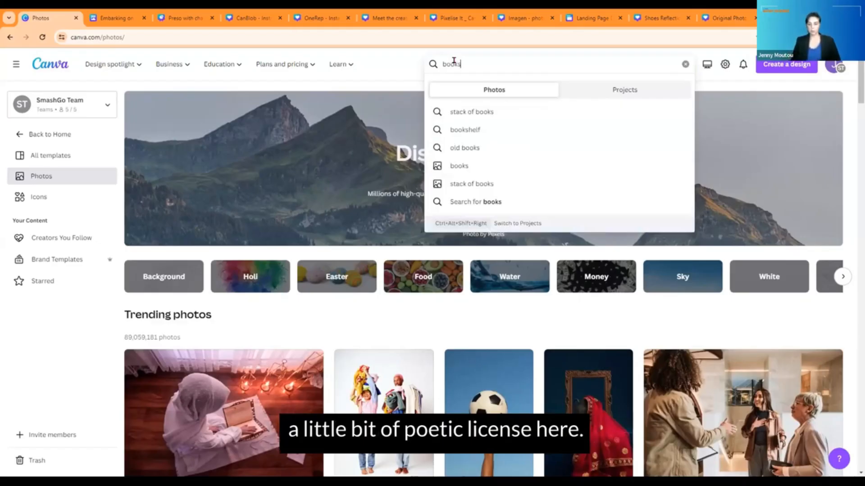
key("Return")
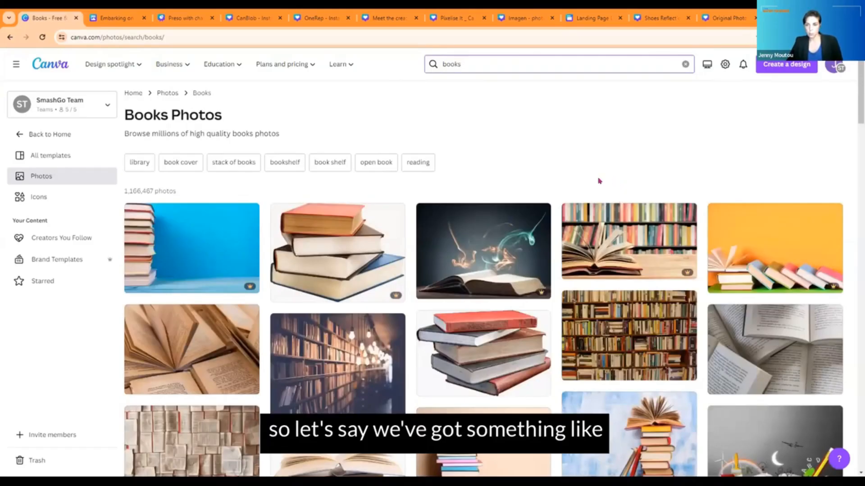
- Choose the photo of several tall book stacks and use it in a new Facebook Post (Landscape) design
scroll(593, 181, "down", 5)
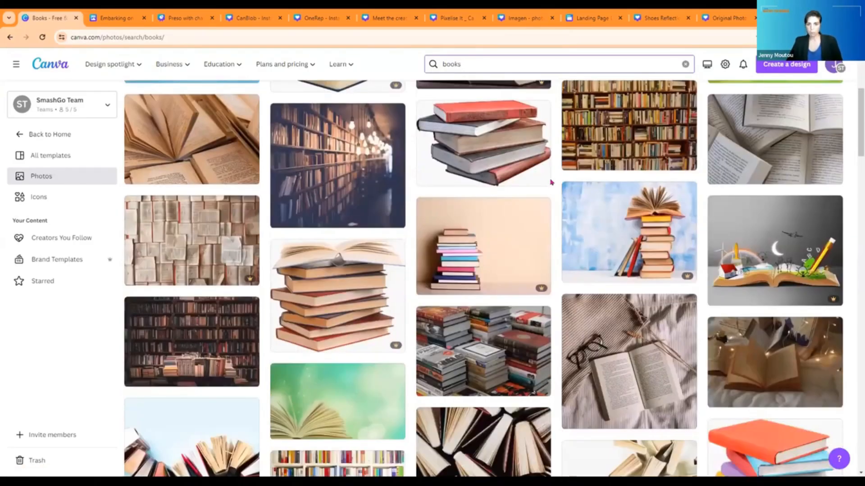
scroll(551, 182, "down", 5)
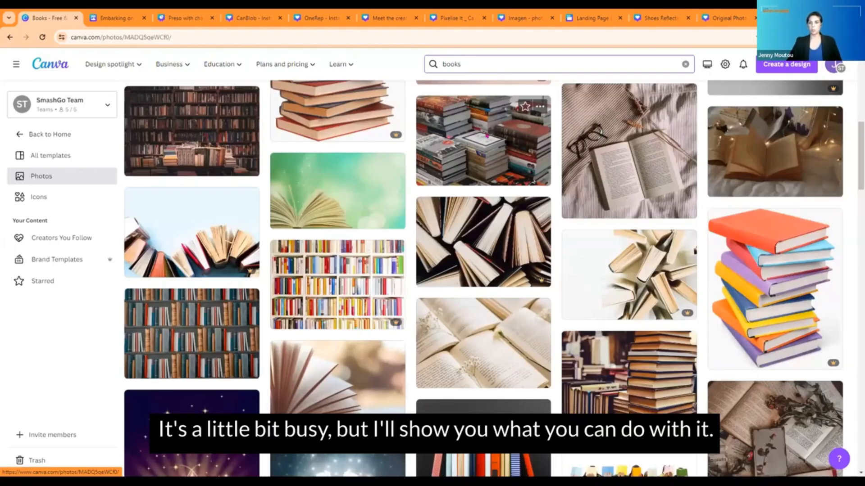
left_click(487, 135)
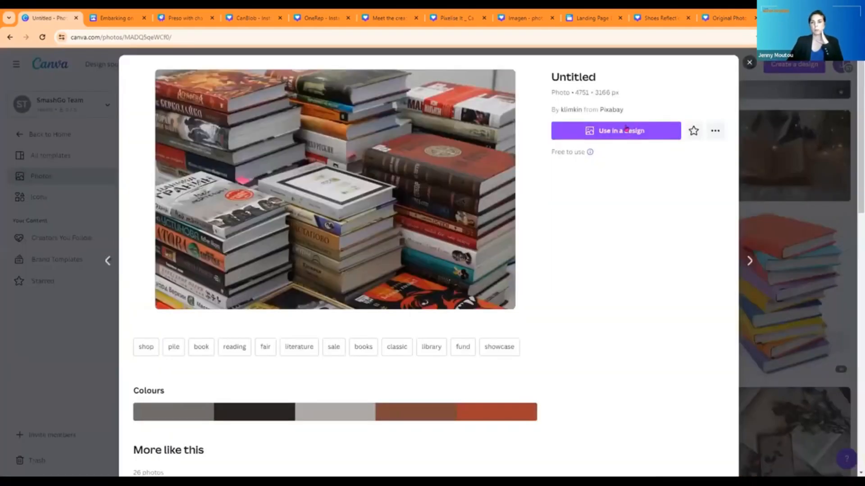
left_click(624, 131)
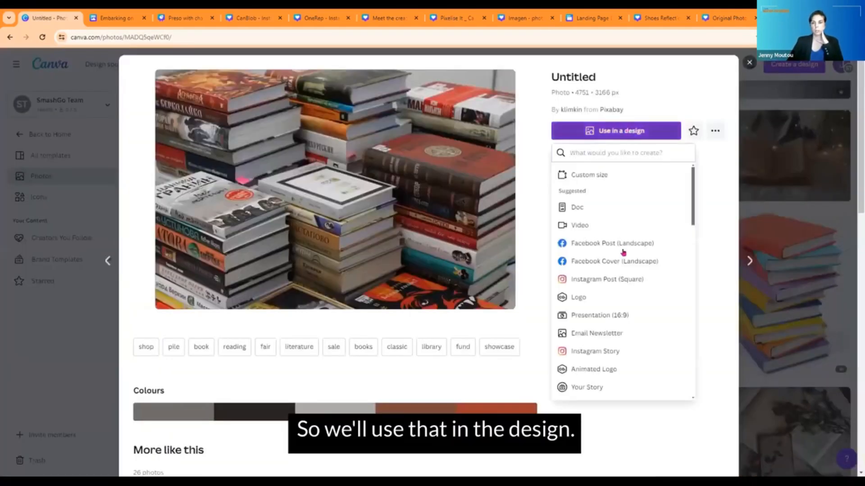
left_click(578, 245)
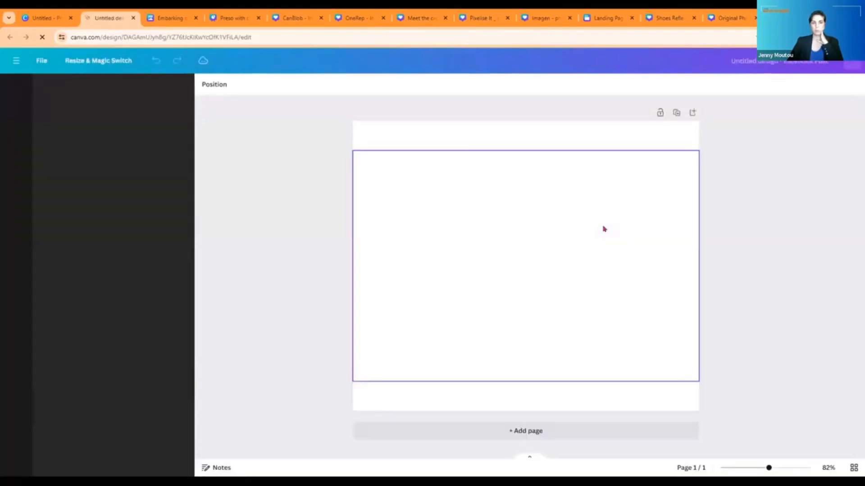
- Move and stretch the book stacks photo so it covers the entire Facebook post page
left_click_drag(598, 240, 602, 188)
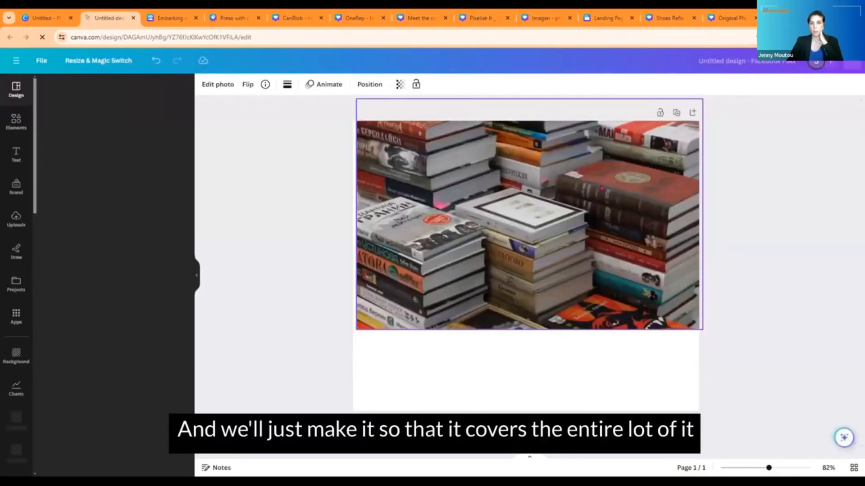
left_click_drag(521, 346, 532, 411)
left_click(502, 326)
left_click_drag(519, 341, 518, 411)
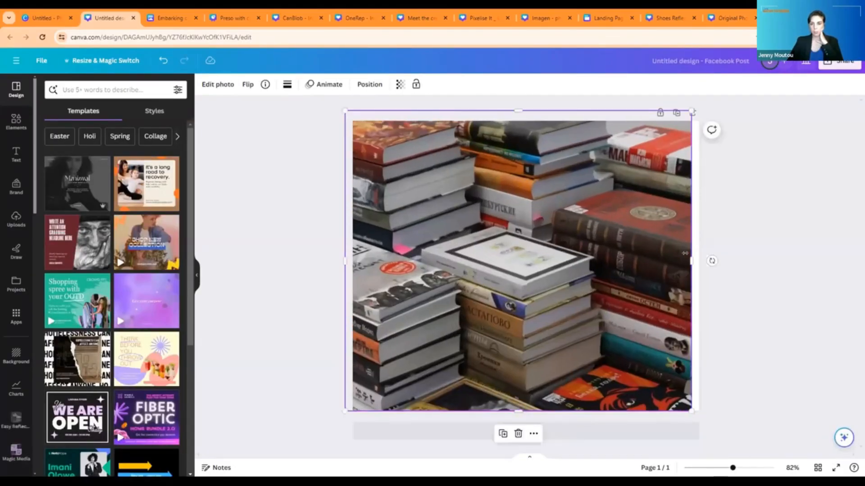
left_click_drag(710, 252, 718, 261)
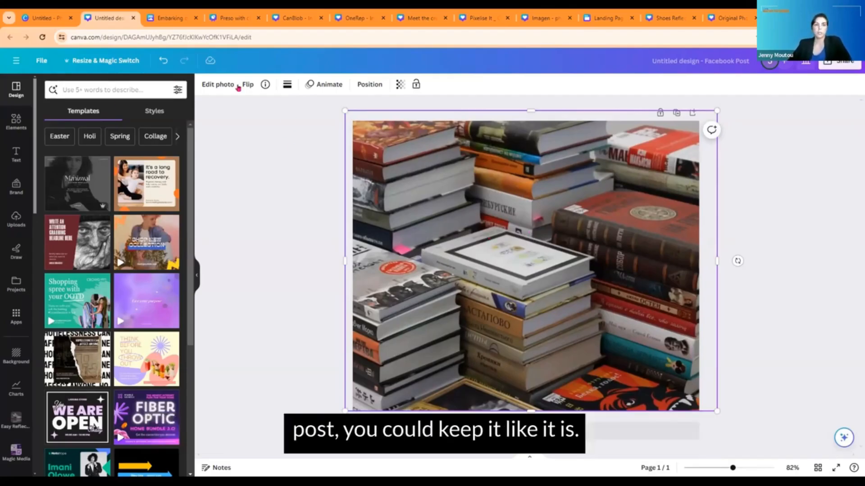
- Browse the filters available for the book stacks photo, from Natural through to Mono
left_click(208, 85)
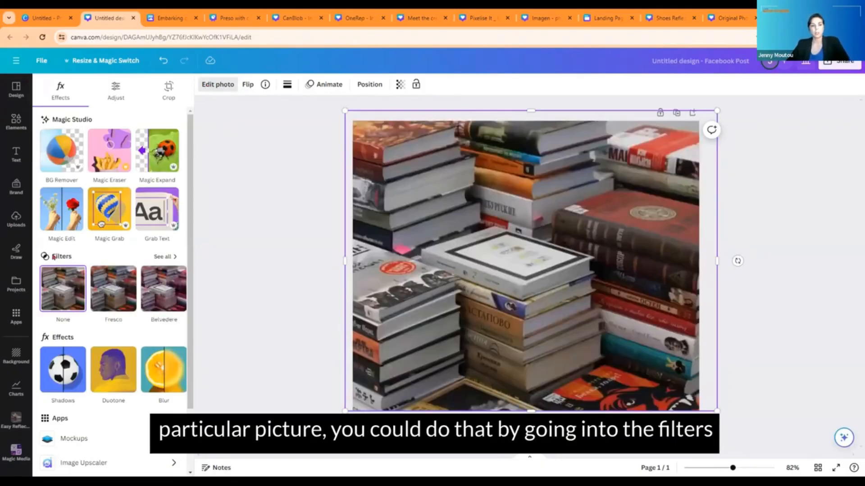
left_click(162, 257)
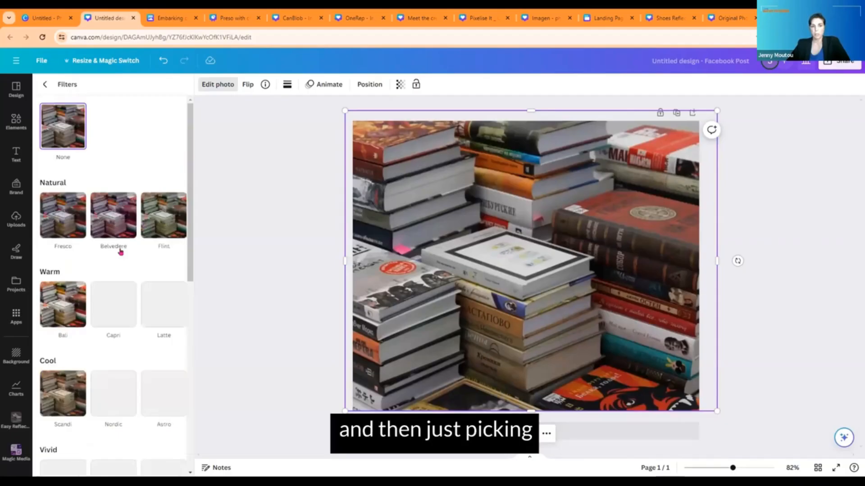
scroll(94, 307, "down", 5)
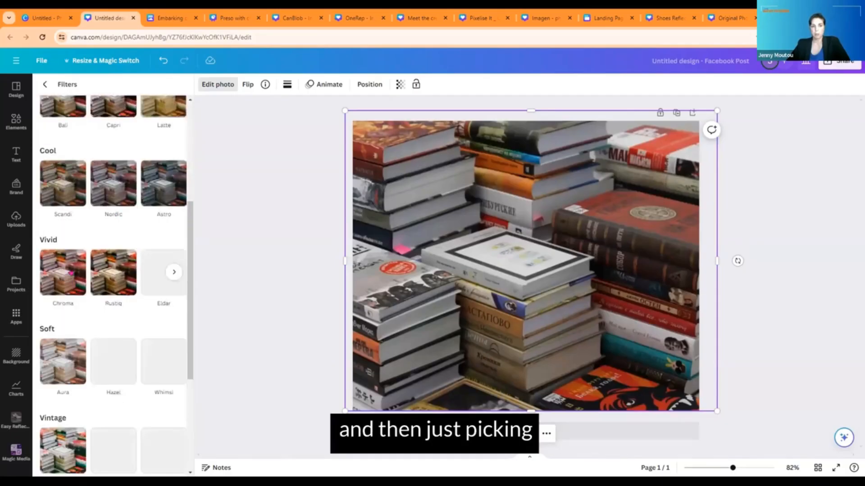
scroll(110, 315, "down", 3)
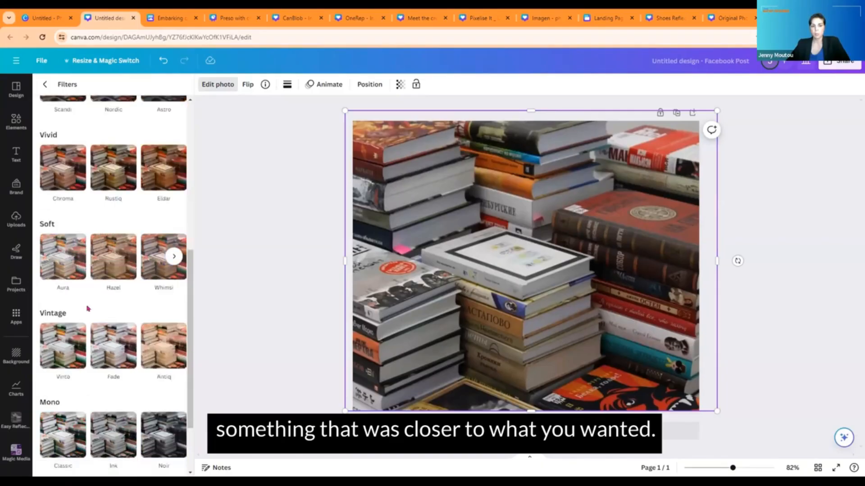
scroll(86, 316, "down", 3)
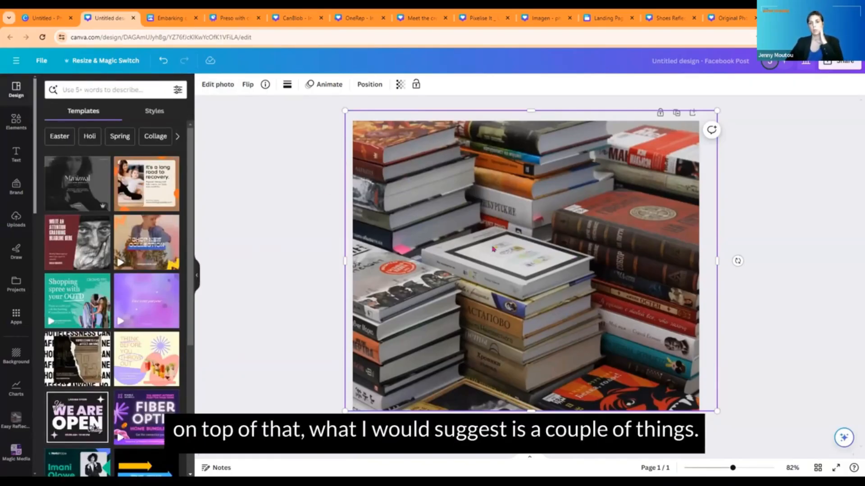
- Fade the book stacks photo by lowering its transparency setting to slightly above 20
left_click(400, 86)
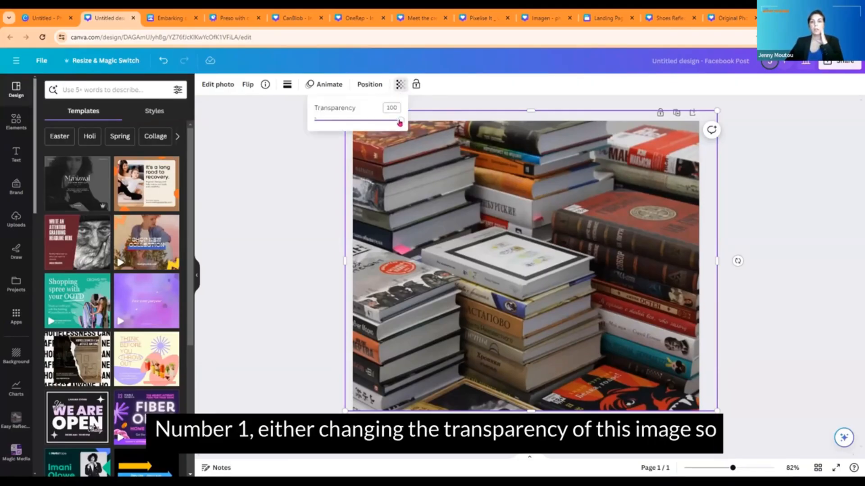
left_click_drag(400, 122, 330, 136)
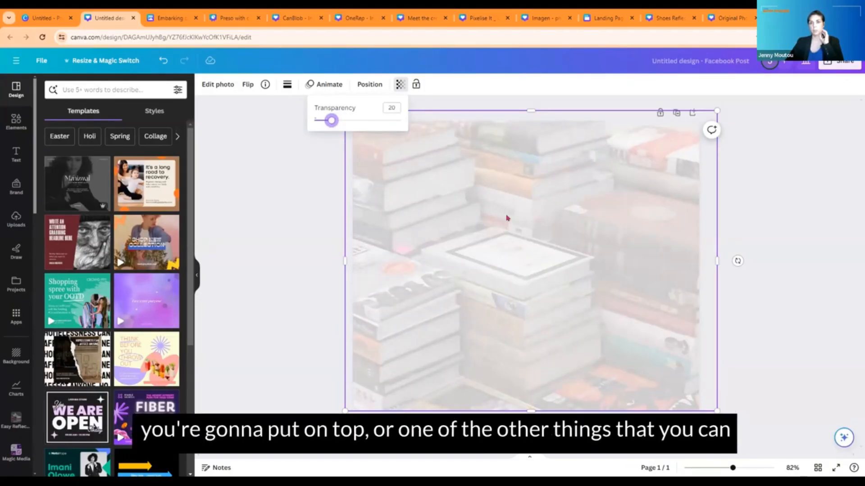
left_click_drag(335, 122, 344, 121)
left_click(322, 192)
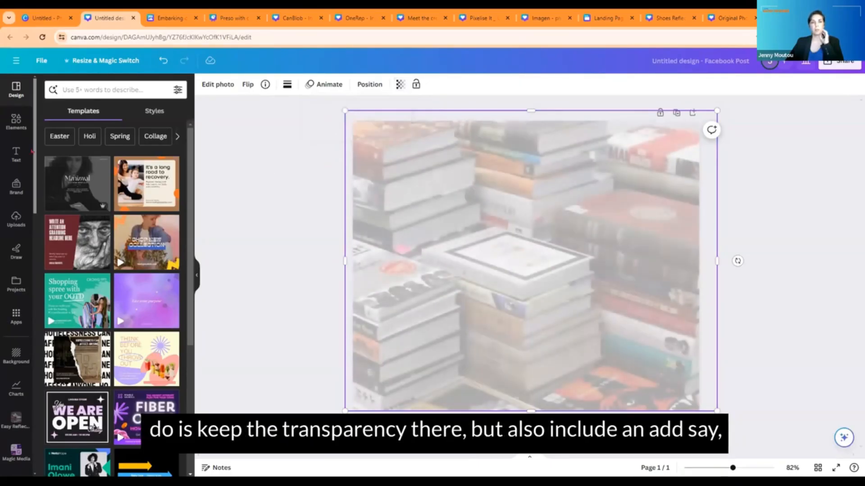
- Add a square shape to the page and fill it with the brick-red colour taken from the photo
left_click(16, 121)
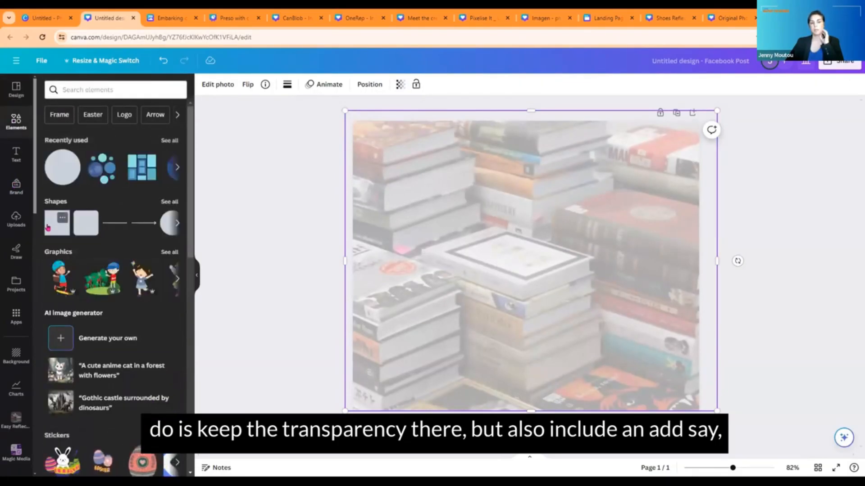
left_click(47, 227)
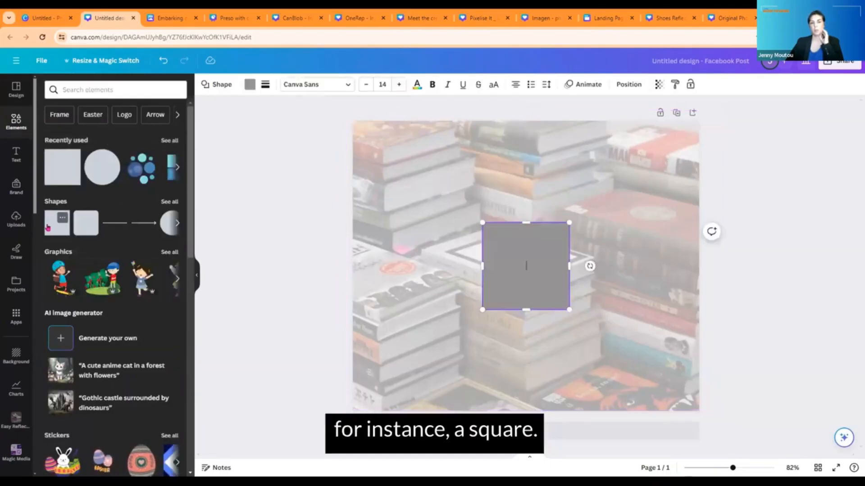
left_click(249, 84)
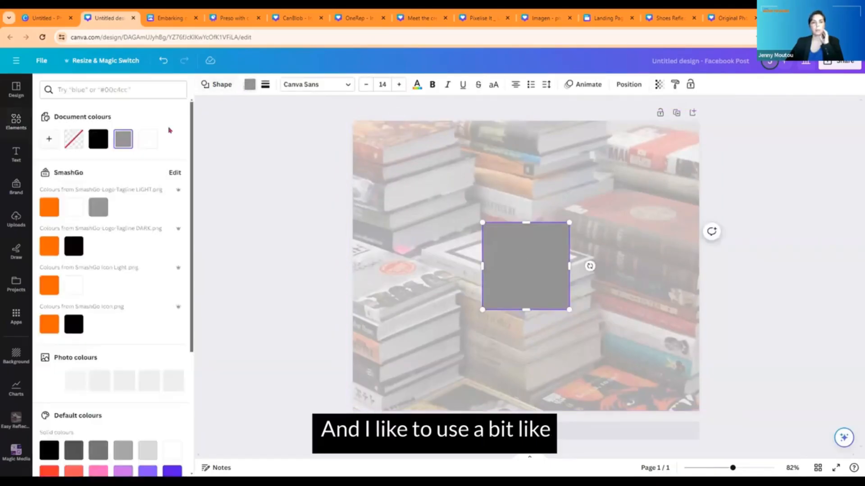
scroll(148, 158, "down", 4)
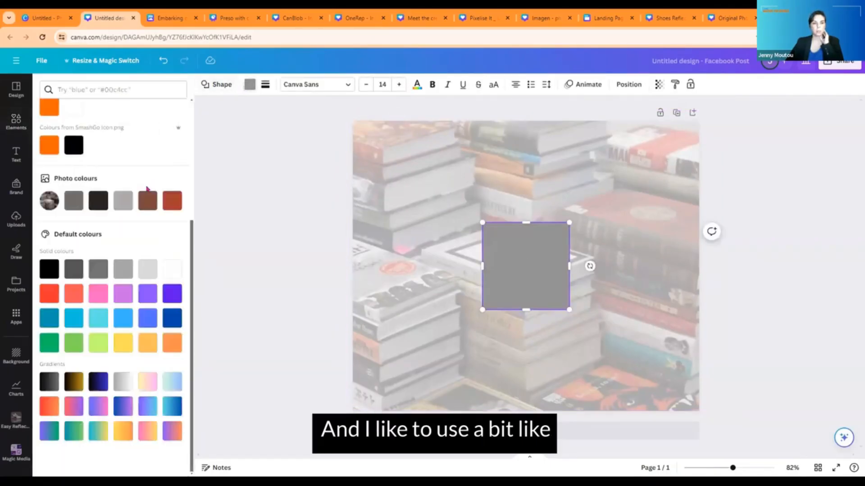
left_click(164, 202)
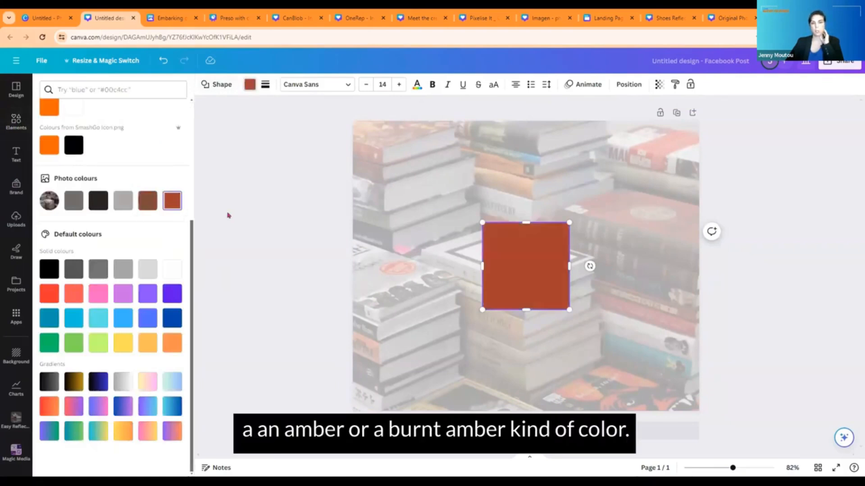
- Make the brick-red square semi-transparent, then enlarge and position it as an overlay covering only the right part of the page
left_click(659, 85)
left_click_drag(658, 121, 608, 119)
left_click_drag(570, 223, 691, 114)
left_click_drag(482, 308, 323, 428)
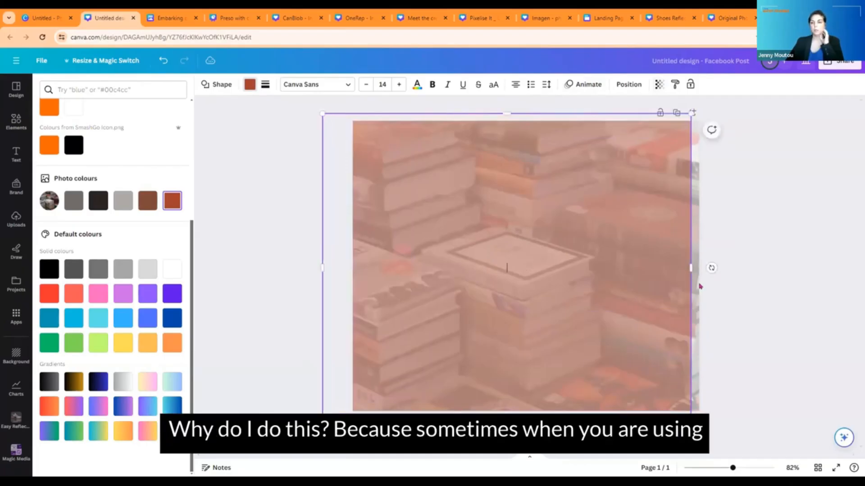
left_click_drag(685, 268, 740, 269)
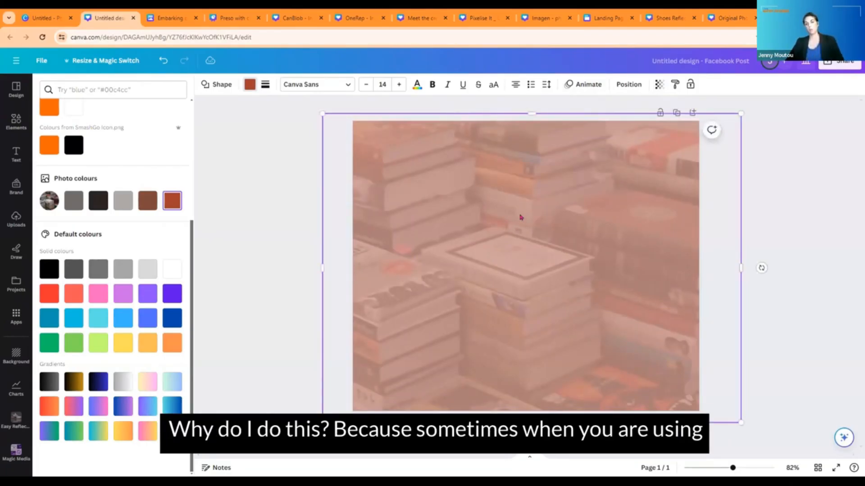
left_click_drag(521, 217, 679, 245)
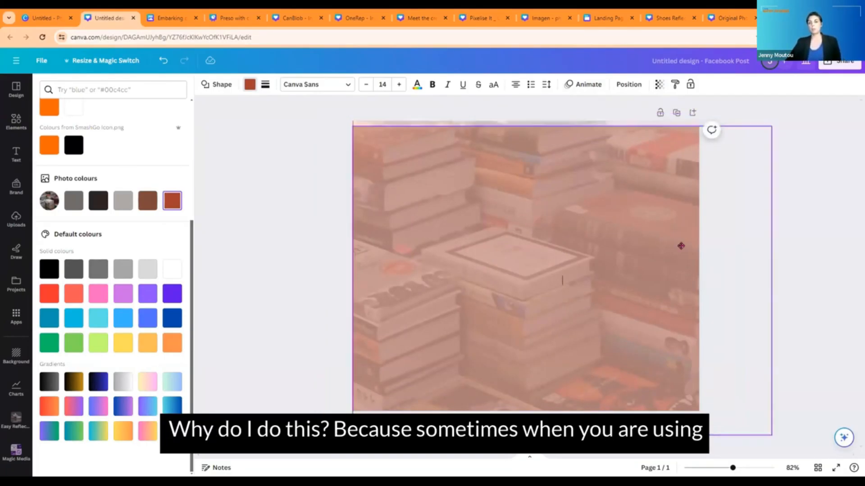
- Add a text box in the TAN Songbird font reading "Enter your text here"
left_click(420, 203)
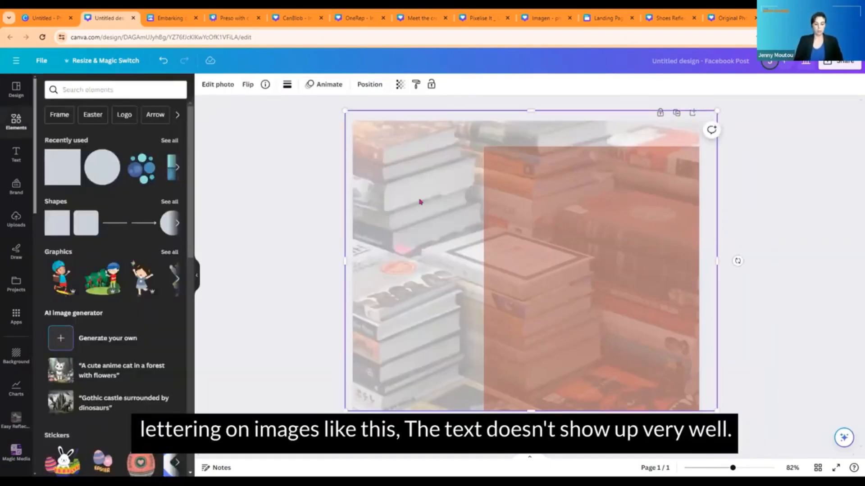
key("t")
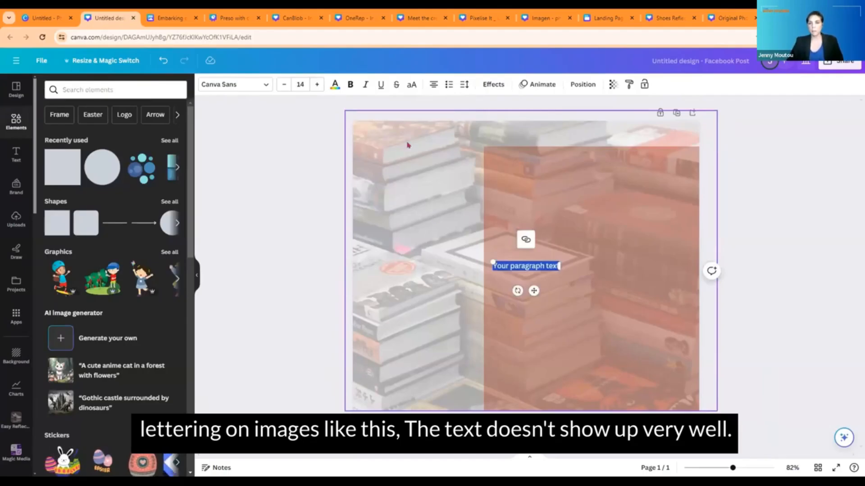
left_click(241, 90)
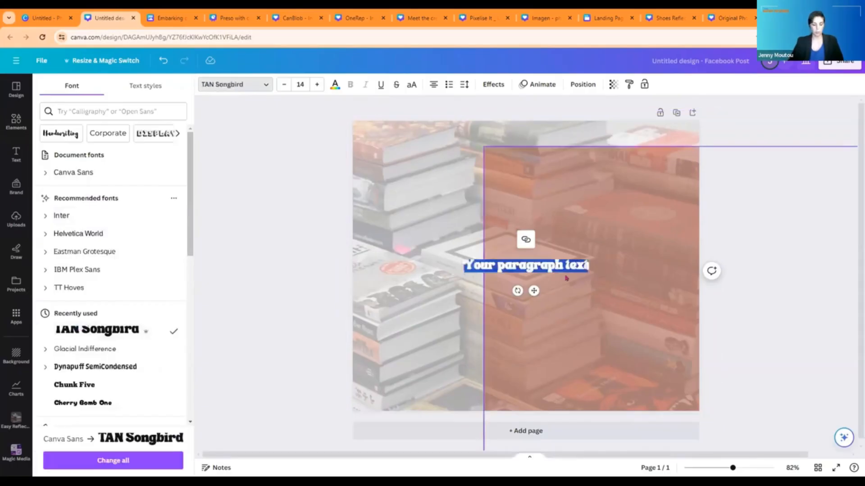
type("Enter")
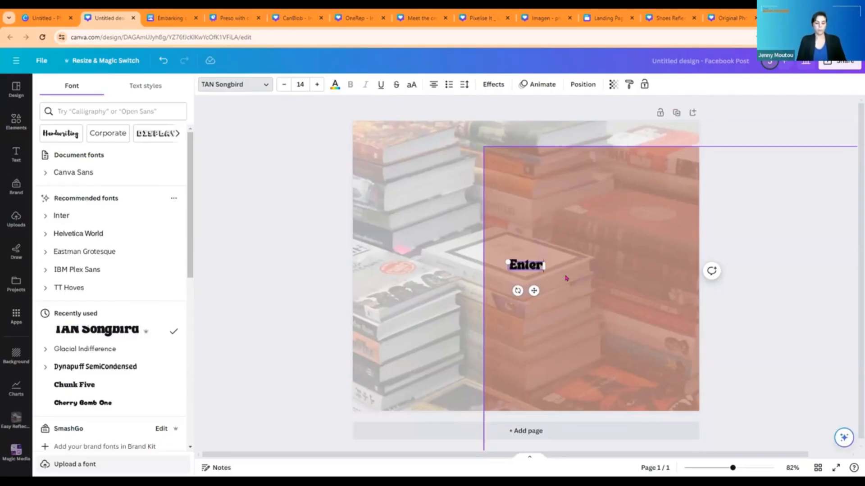
type(" your text5 here")
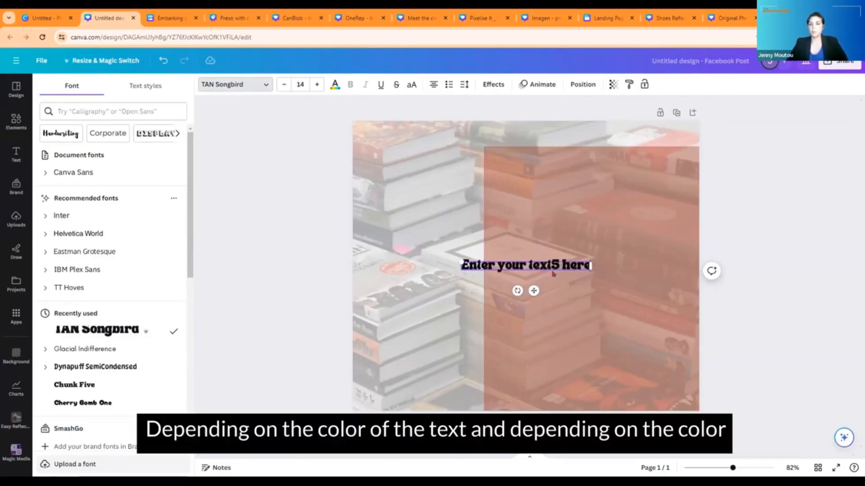
left_click(562, 264)
key("BackSpace")
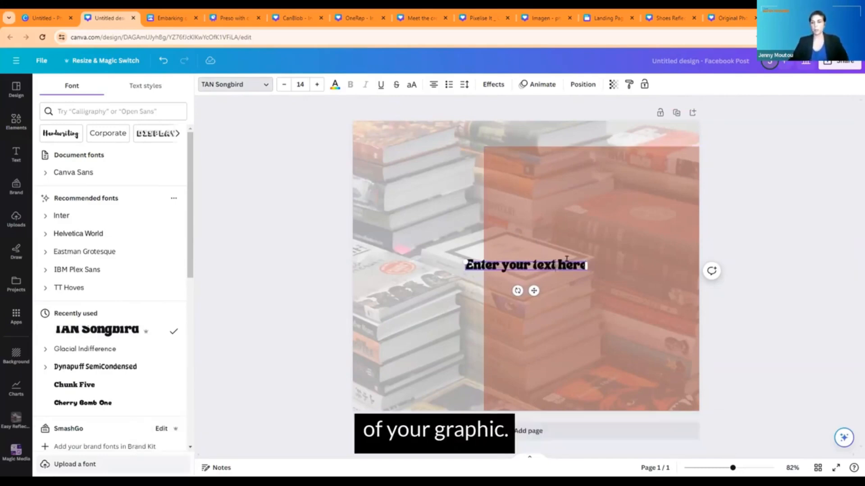
- Place the text over the uncovered books and put a duplicate of it on the brick-red overlay for comparison
left_click_drag(534, 290, 416, 217)
left_click_drag(530, 233, 639, 262)
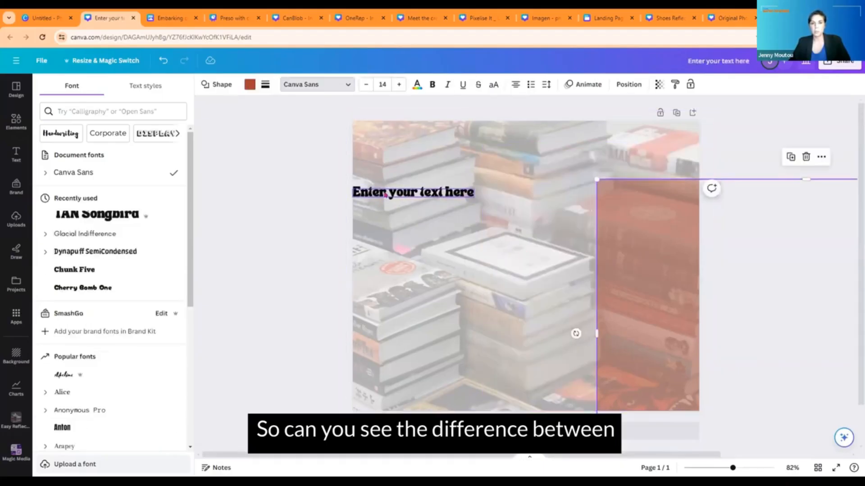
left_click_drag(393, 204, 423, 235)
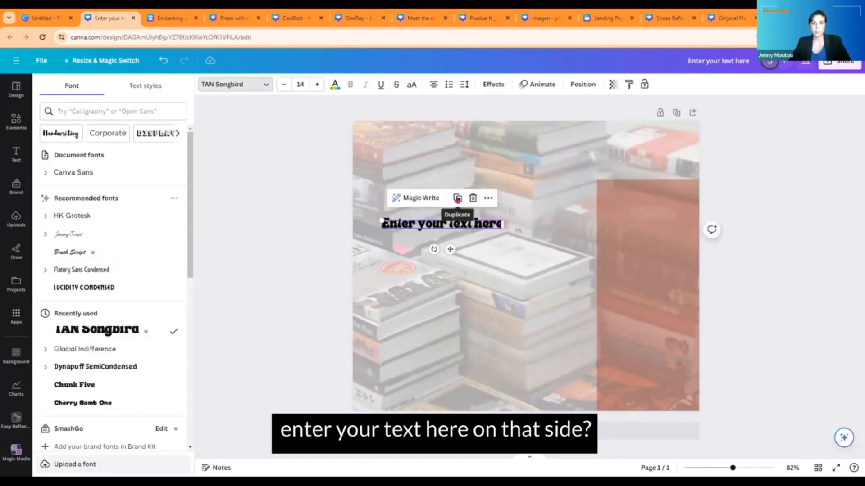
left_click(456, 198)
left_click_drag(606, 252, 561, 199)
left_click_drag(428, 237, 606, 224)
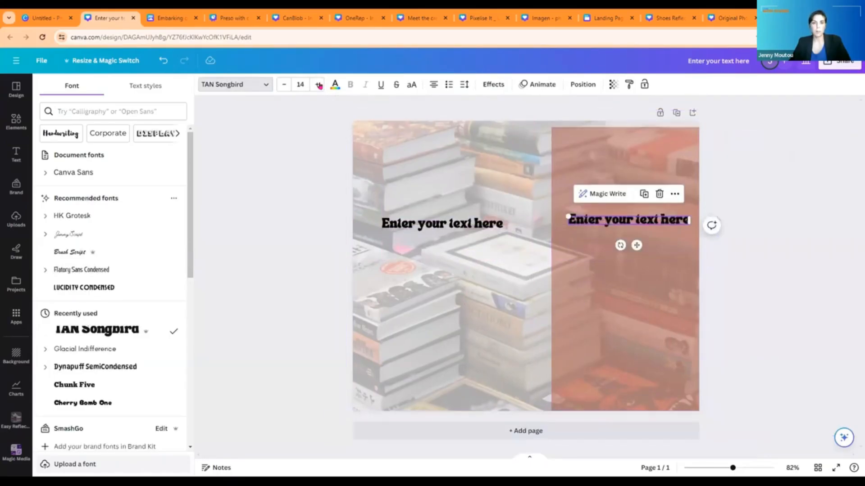
- Nudge the brick-red overlay to cover the page's full height and colour the text on it white
left_click(334, 85)
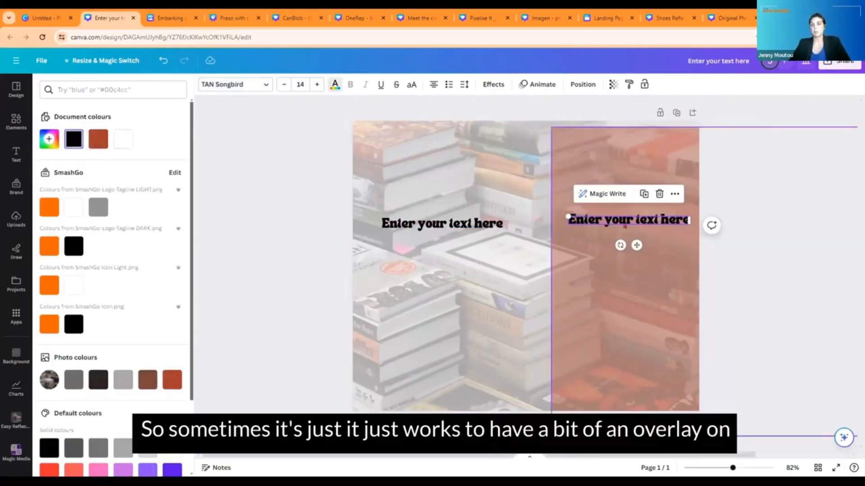
left_click(624, 225)
left_click(593, 167)
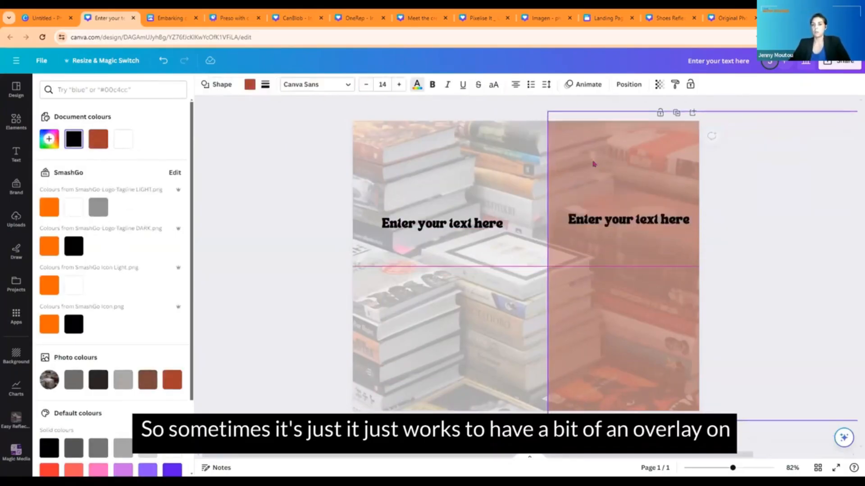
left_click(606, 221)
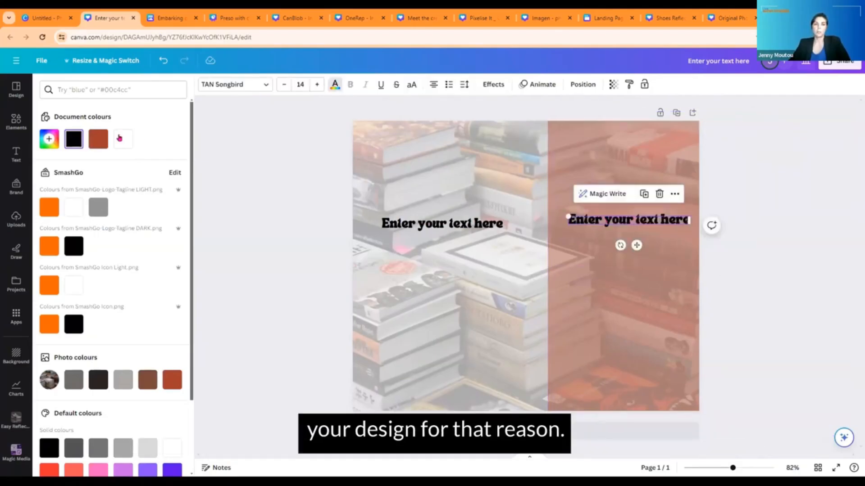
left_click(123, 140)
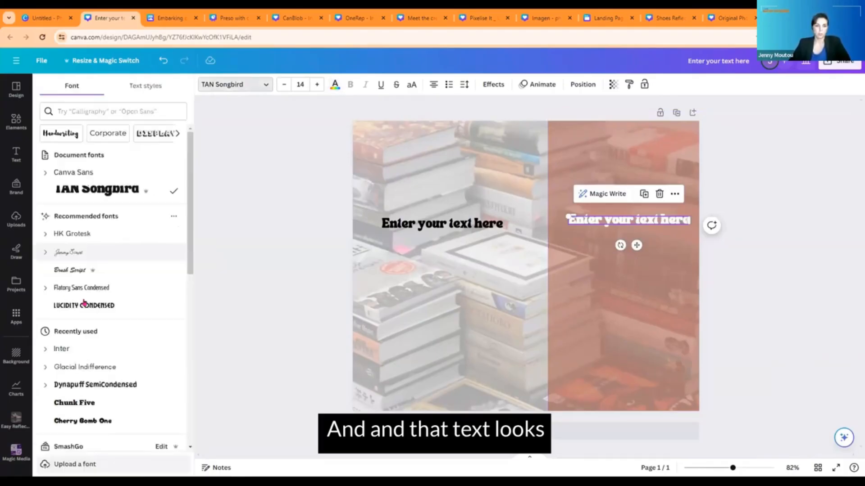
- Change the white text's font to Lucidity Condensed and set its size to 23
left_click(85, 306)
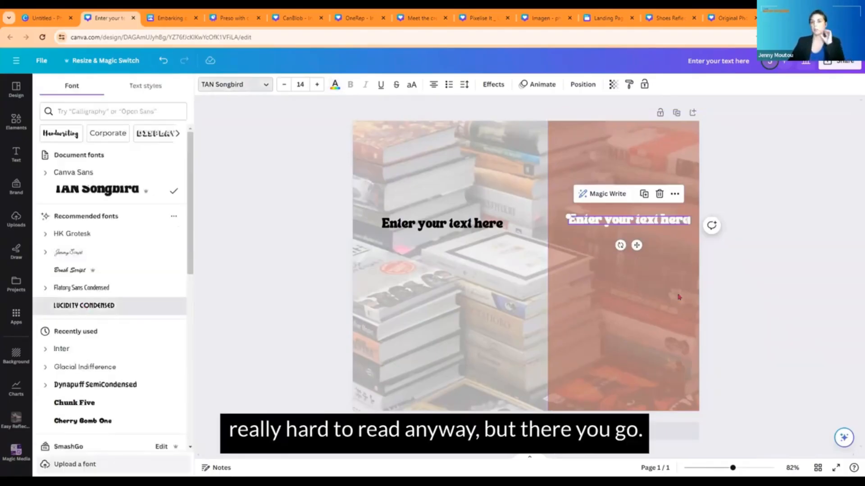
left_click(315, 83)
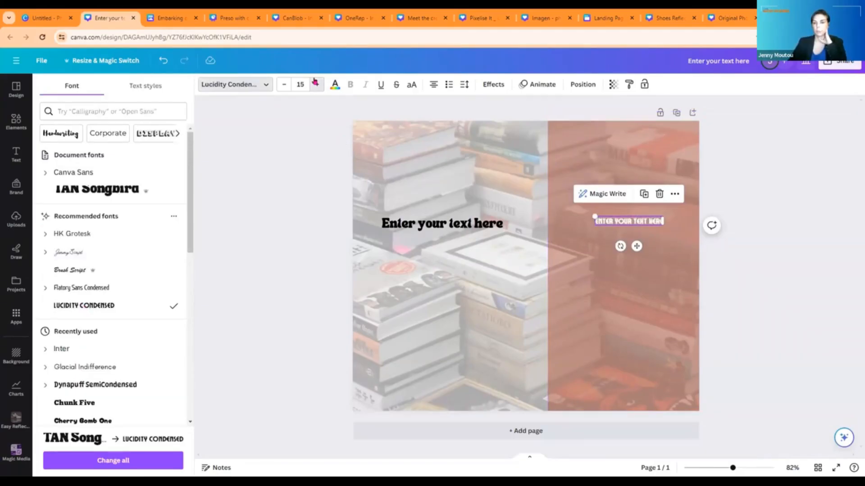
left_click(317, 84)
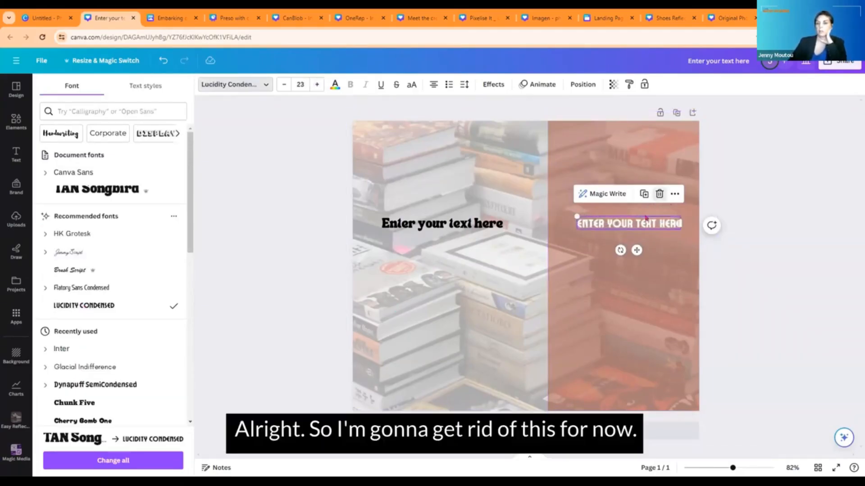
- Delete both text boxes and the brick-red overlay, leaving only the faded book stacks photo
left_click(659, 194)
left_click(443, 223)
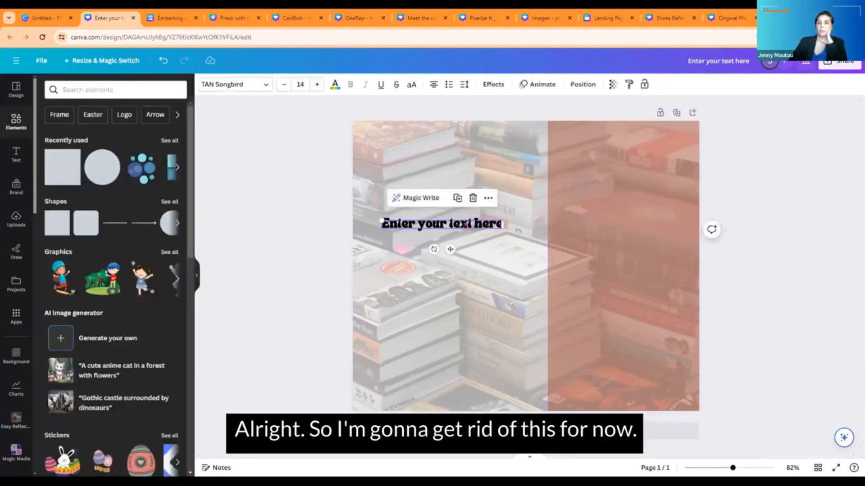
left_click(473, 198)
left_click(557, 206)
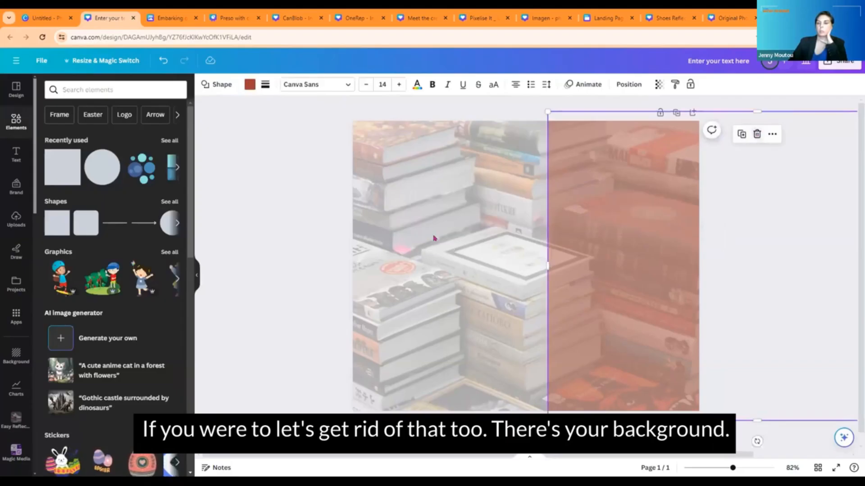
left_click(755, 132)
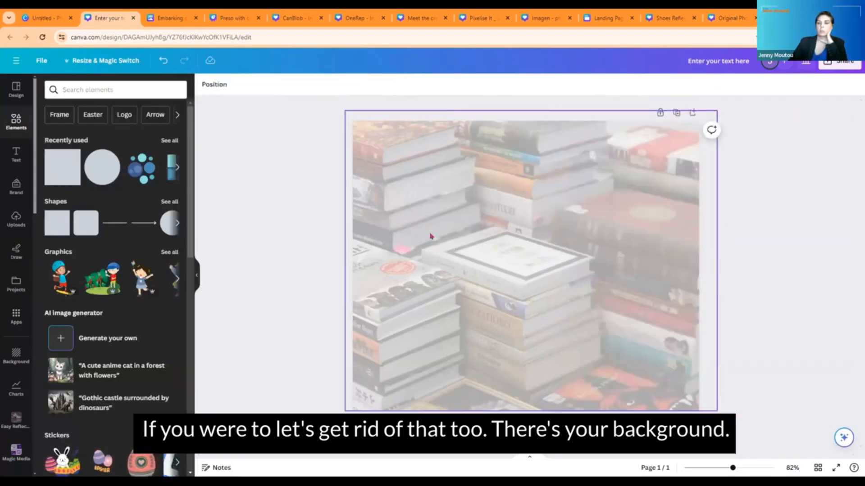
- Lock the faded books photo's position, and place the uploaded photo of the man photographing orange flowers over it, enlarged to nearly the page's height
left_click(472, 229)
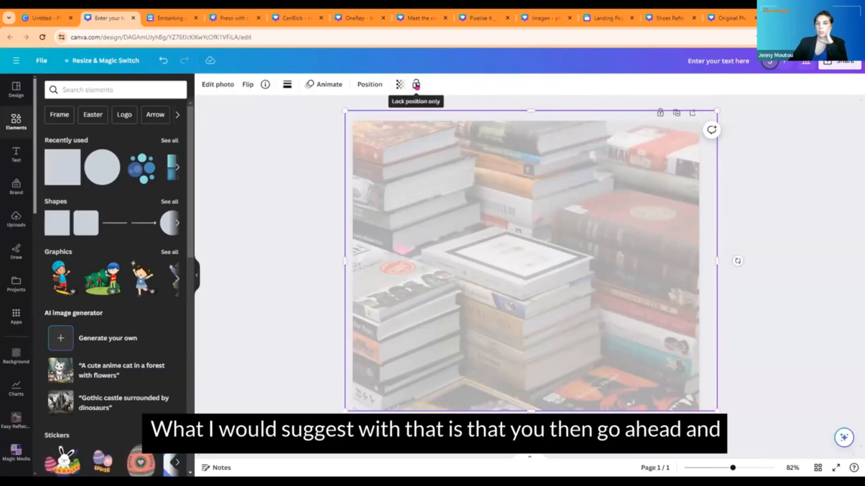
left_click(416, 85)
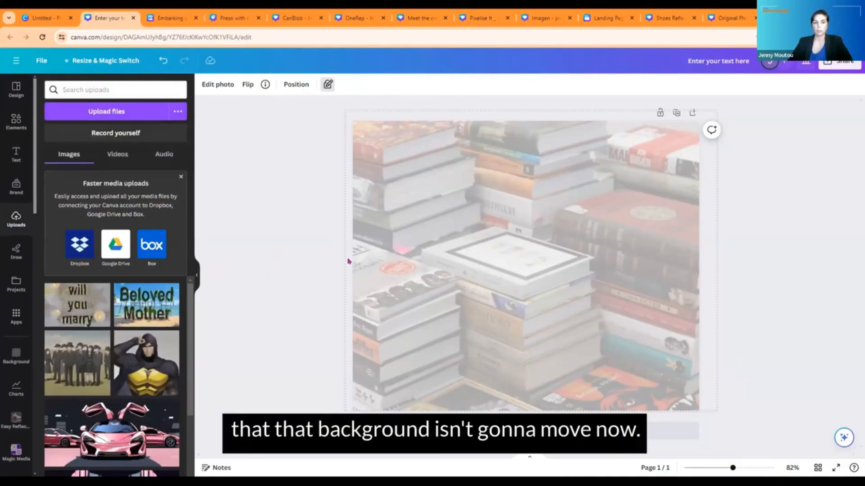
scroll(111, 377, "down", 3)
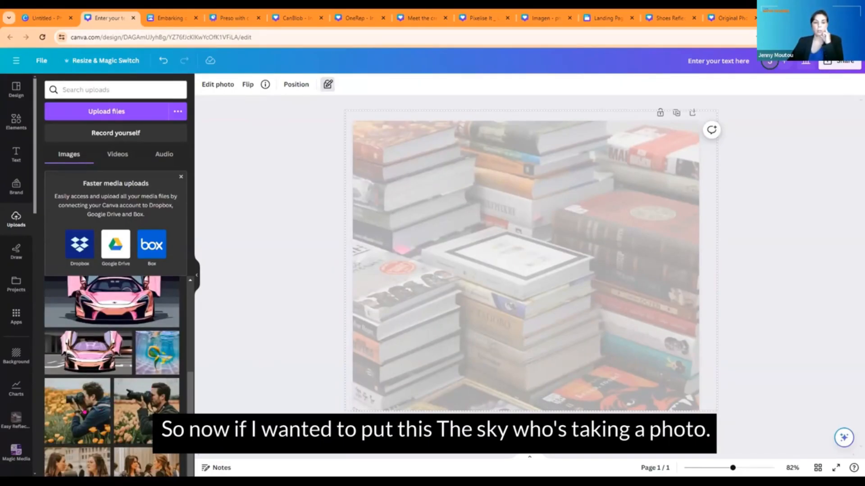
left_click_drag(623, 159, 667, 136)
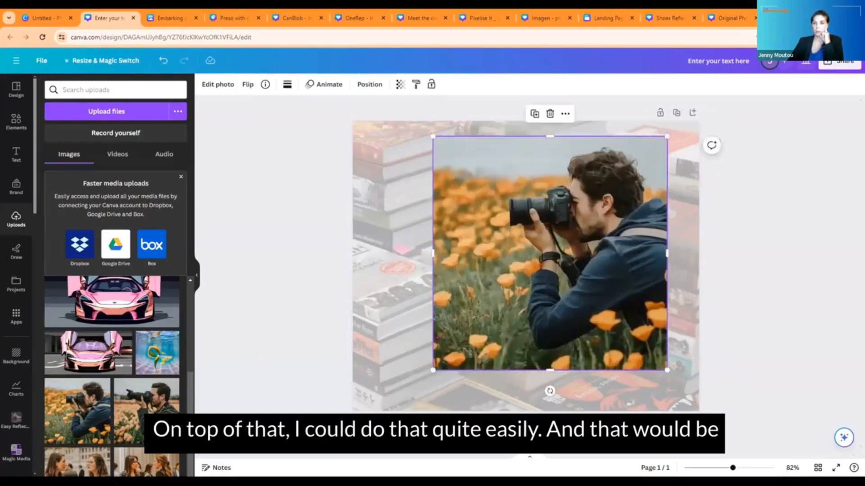
left_click_drag(433, 370, 381, 411)
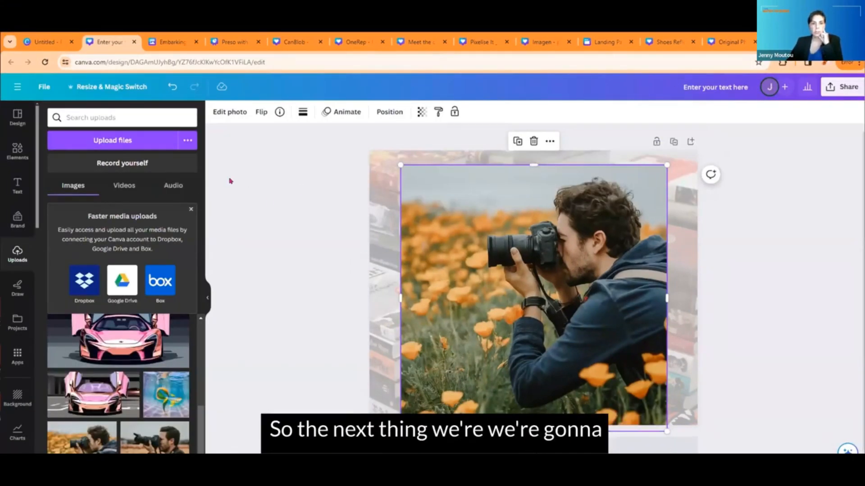
- Close the Facebook post design and open the Original Photo Vs Enhanced Photo design, reloading it and hiding its side panel
left_click(134, 42)
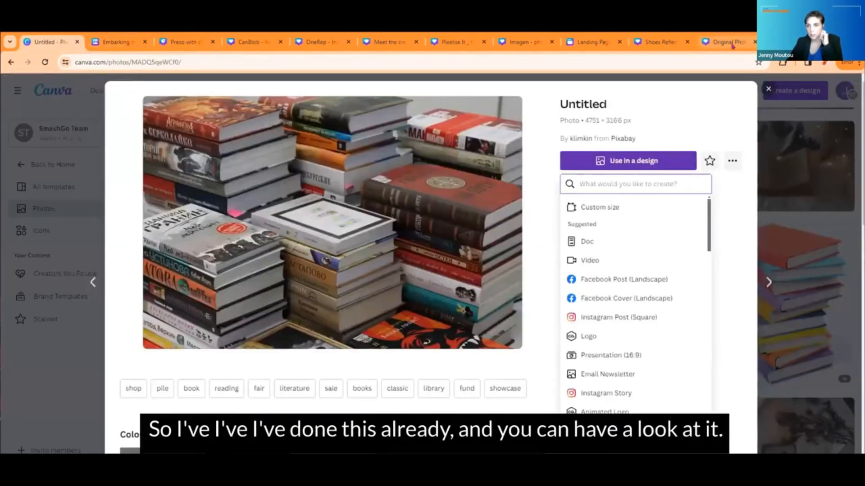
left_click(732, 44)
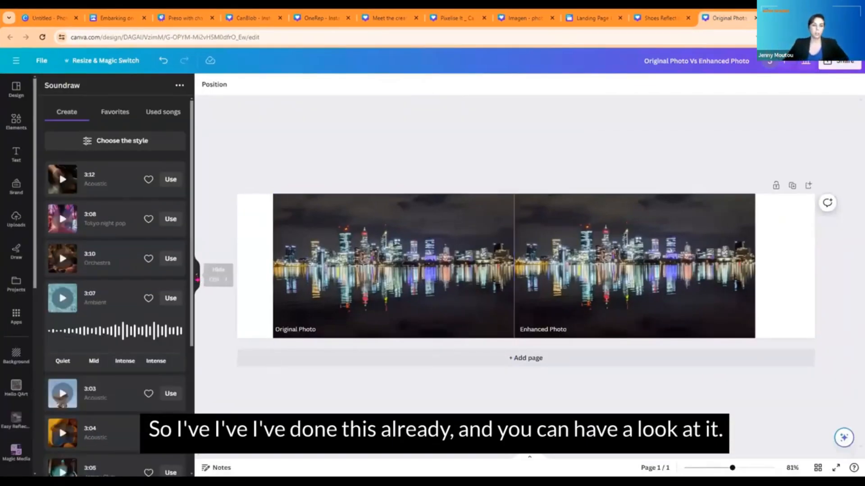
left_click(198, 276)
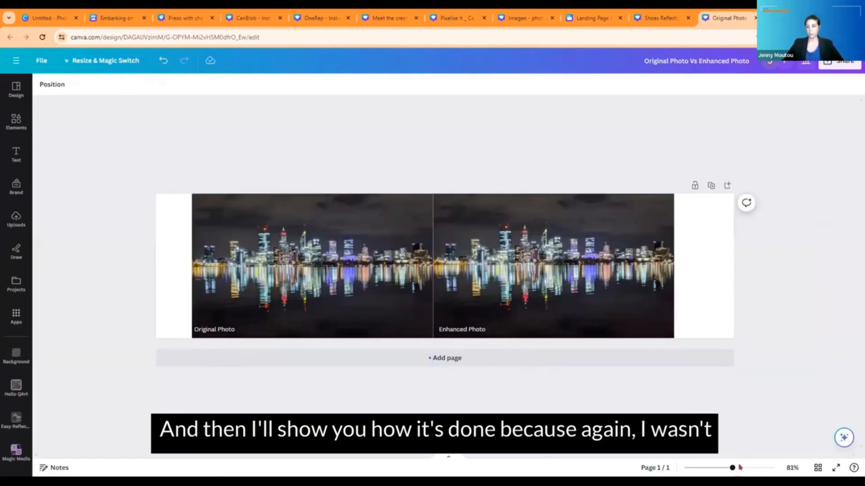
left_click_drag(732, 468, 734, 468)
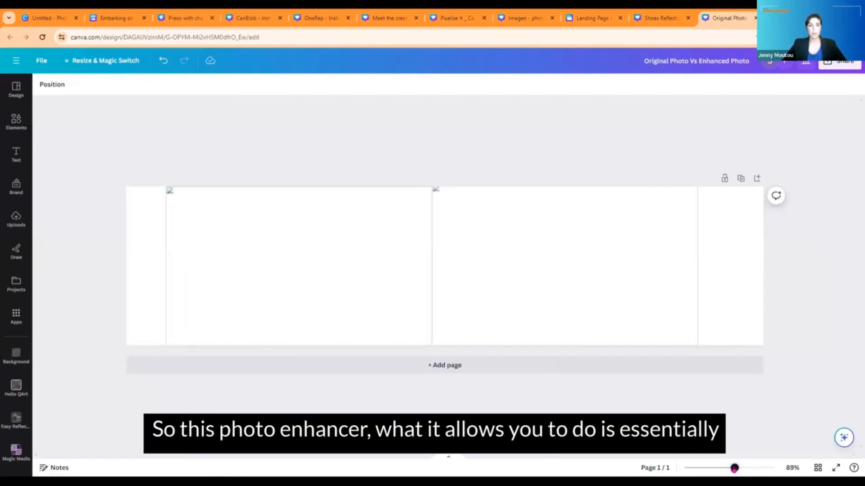
mouse_move(734, 468)
left_mouse_down()
mouse_move(749, 468)
mouse_move(732, 469)
left_mouse_up()
left_click(45, 37)
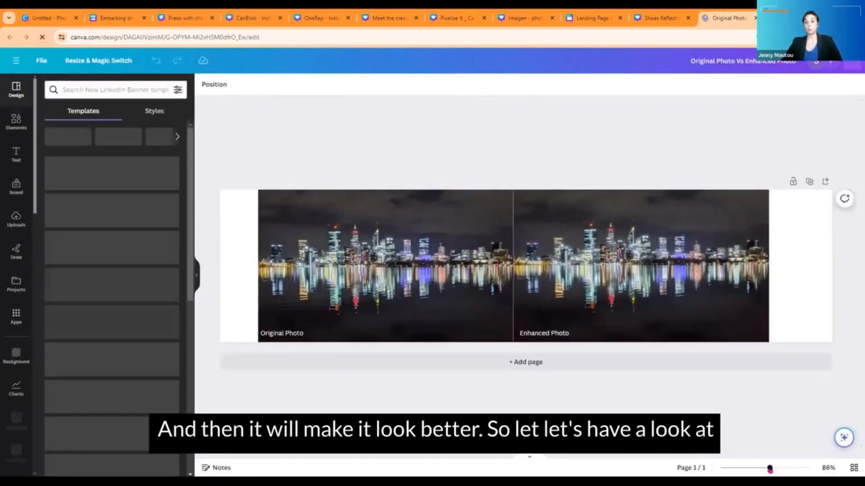
left_click(197, 276)
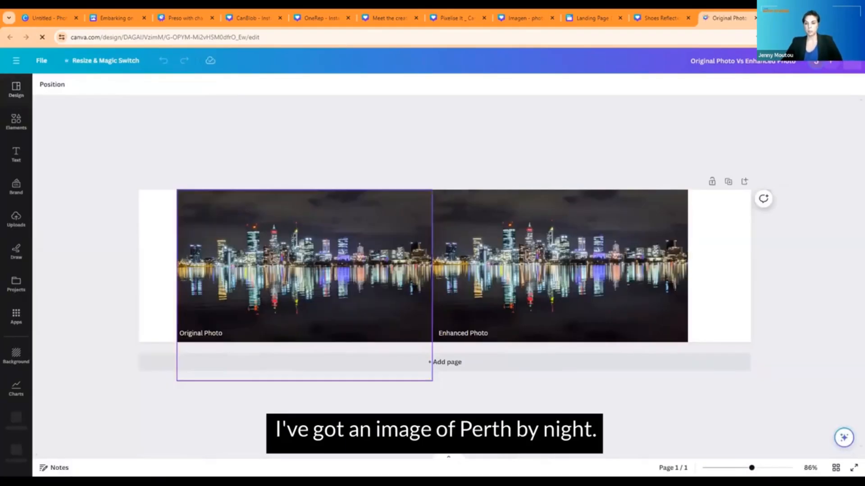
- Compare the building lights and water reflections in the original and enhanced night skyline photos up close
left_click(757, 468)
left_click_drag(758, 469, 779, 468)
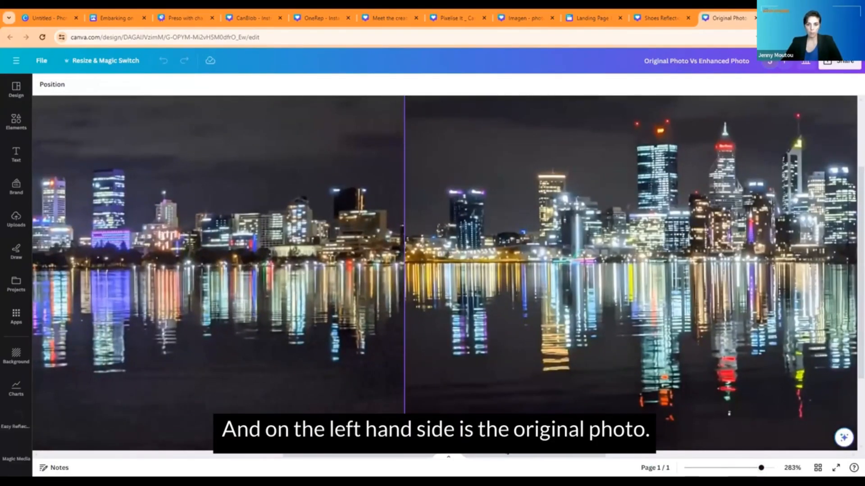
left_click_drag(499, 452, 228, 456)
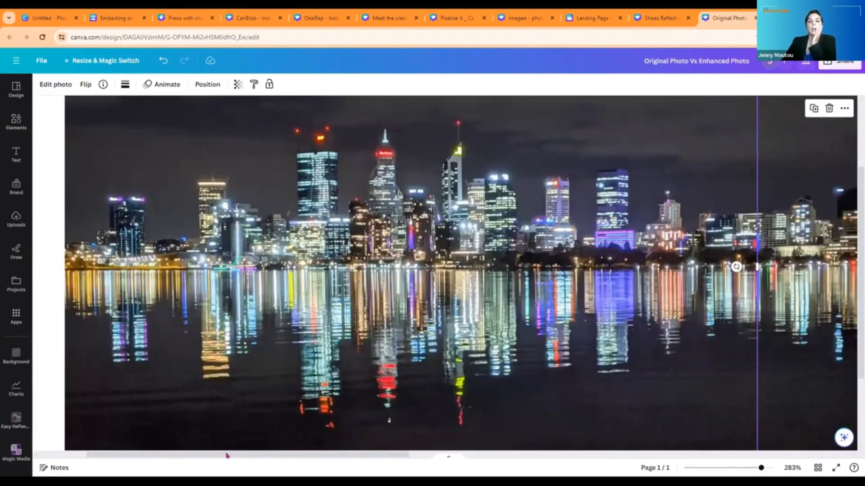
left_click_drag(232, 456, 654, 456)
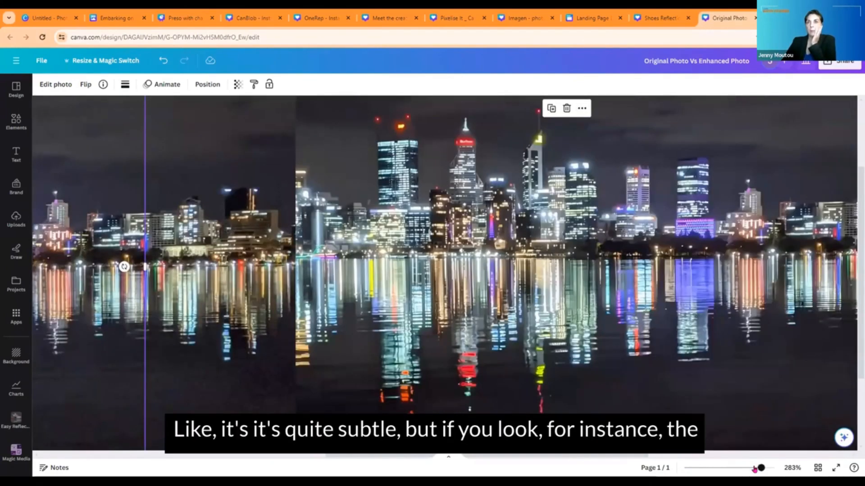
left_click_drag(754, 469, 751, 468)
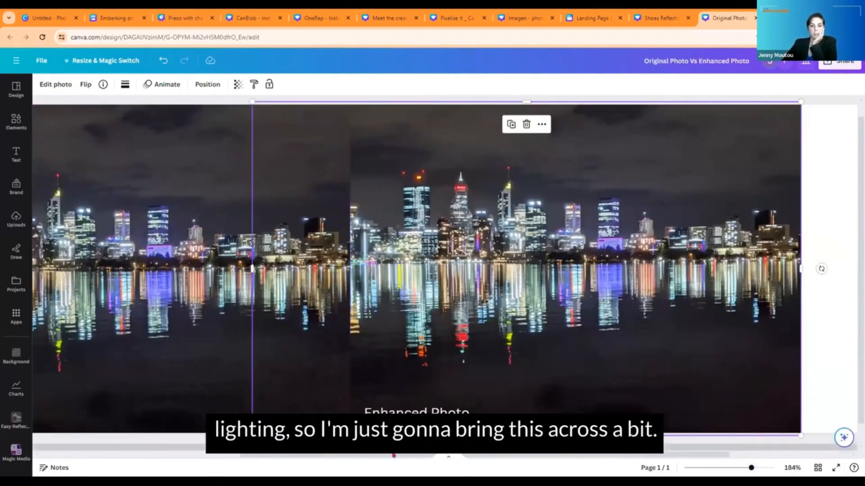
- Add a blank second page below the photo comparison and return to the first page
left_click(418, 451)
left_click_drag(394, 456, 368, 456)
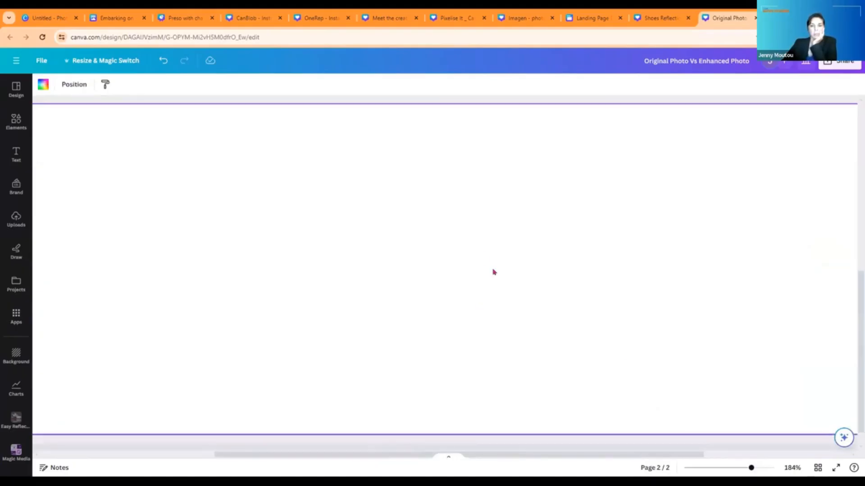
scroll(484, 258, "up", 5)
scroll(586, 324, "up", 4)
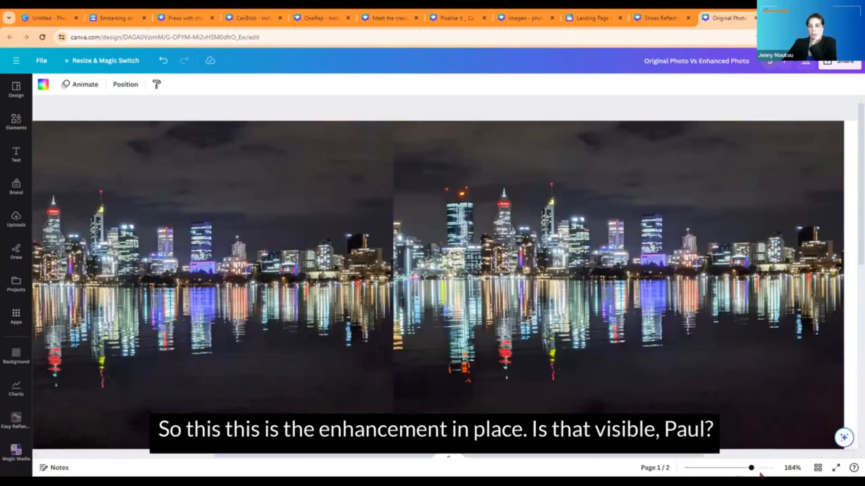
- Compare the two skyline photos once more, and move the enhanced photo so it sits edge to edge beside the original
left_click_drag(751, 469, 757, 468)
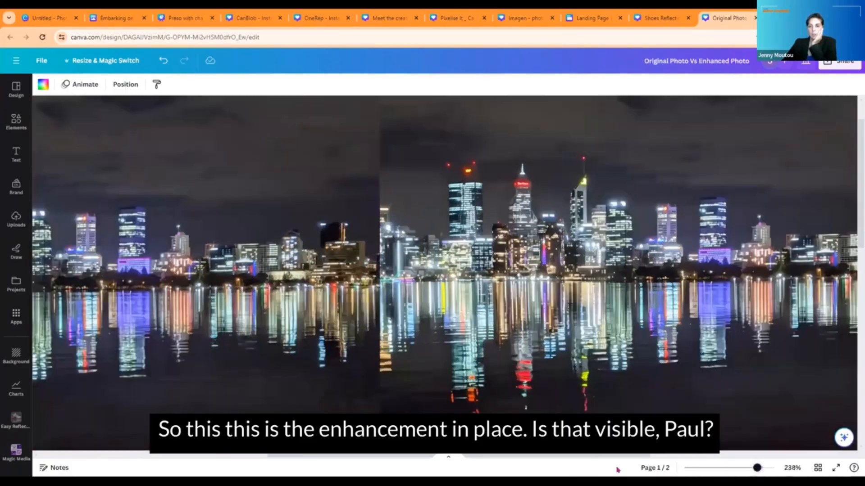
left_click_drag(580, 459, 624, 475)
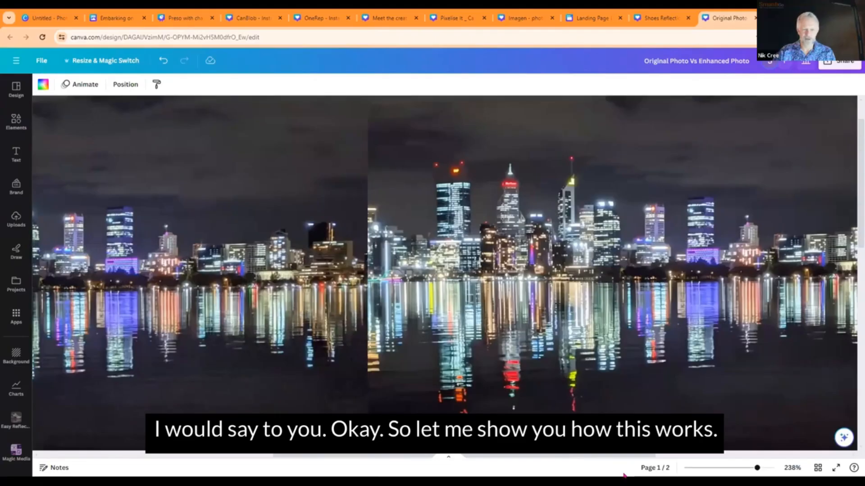
left_click(754, 468)
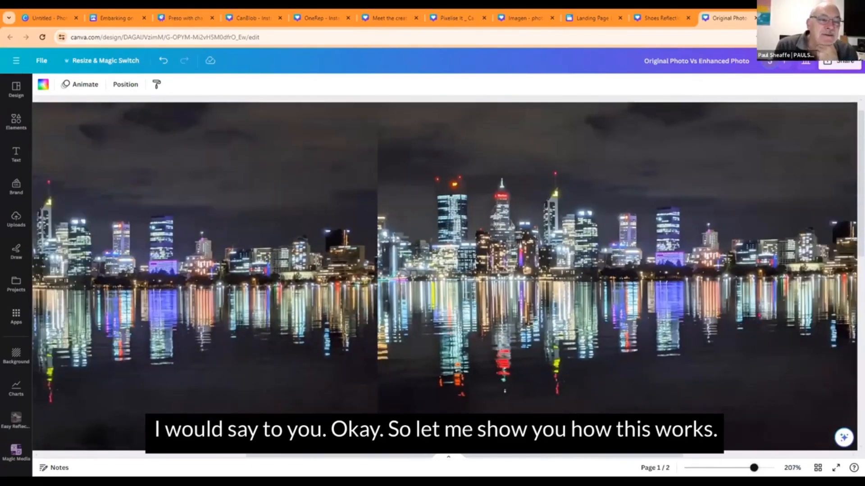
left_click_drag(753, 467, 735, 467)
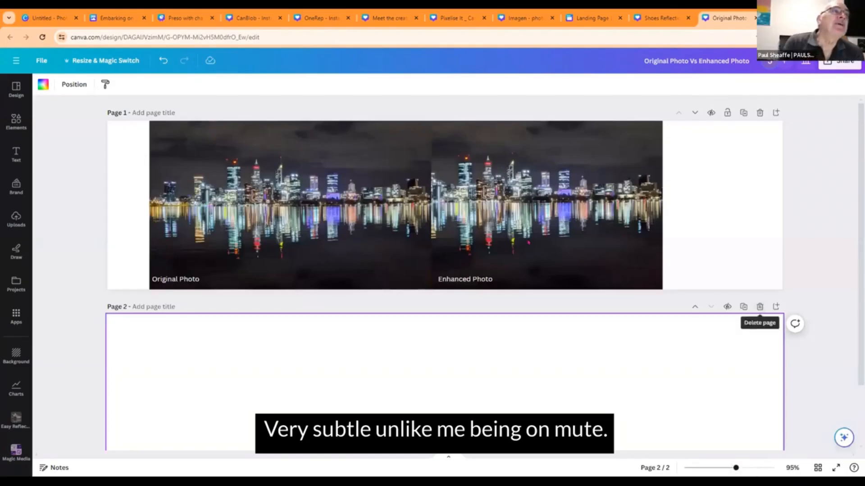
left_click_drag(518, 229, 569, 227)
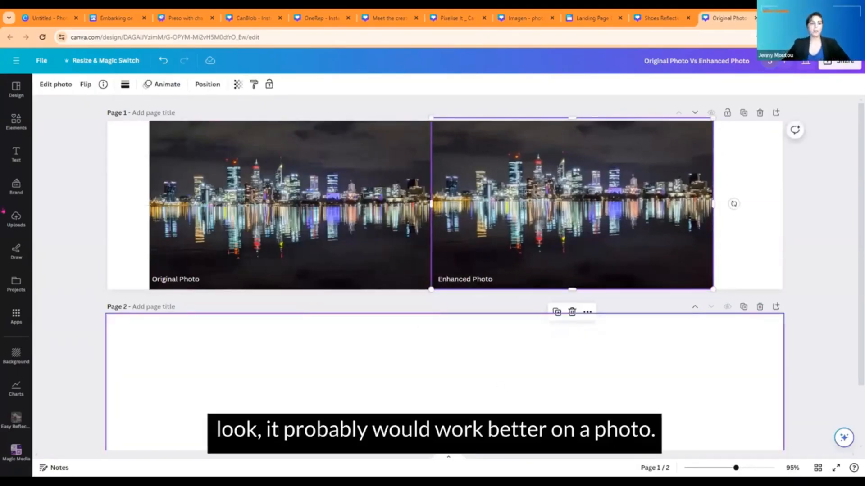
- Find the Enhancer app among the AI-powered apps and open it
left_click(16, 317)
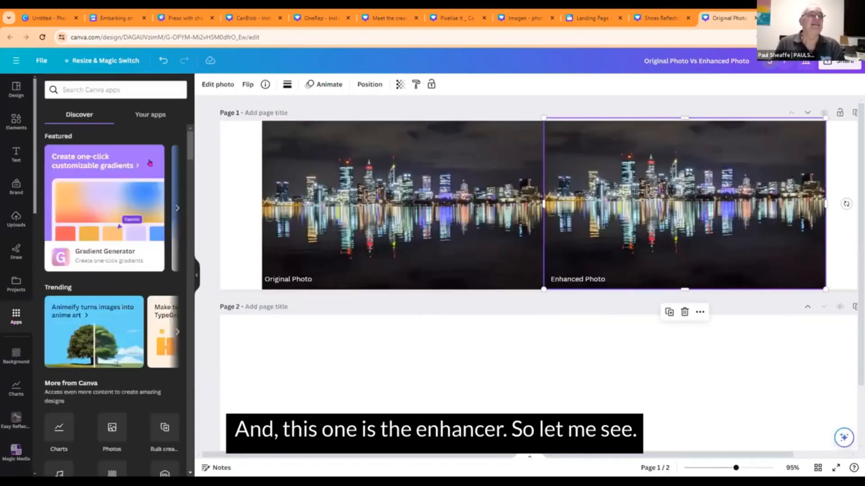
scroll(112, 270, "down", 8)
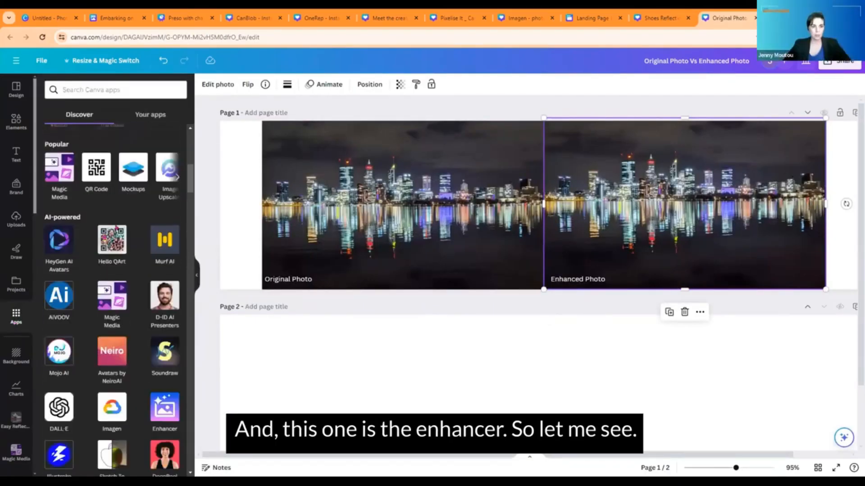
scroll(157, 304, "down", 3)
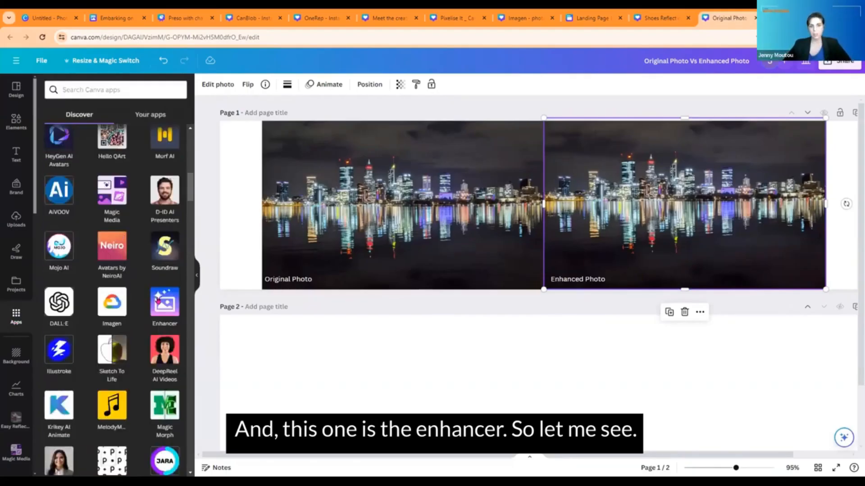
left_click(162, 302)
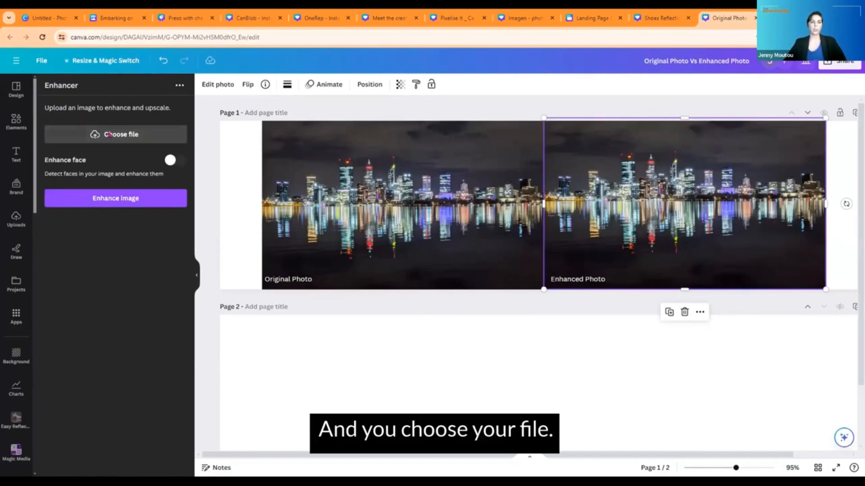
- Load the sunset city photo with the person on the rooftop from the Canva downloads folder into the Enhancer
left_click(110, 134)
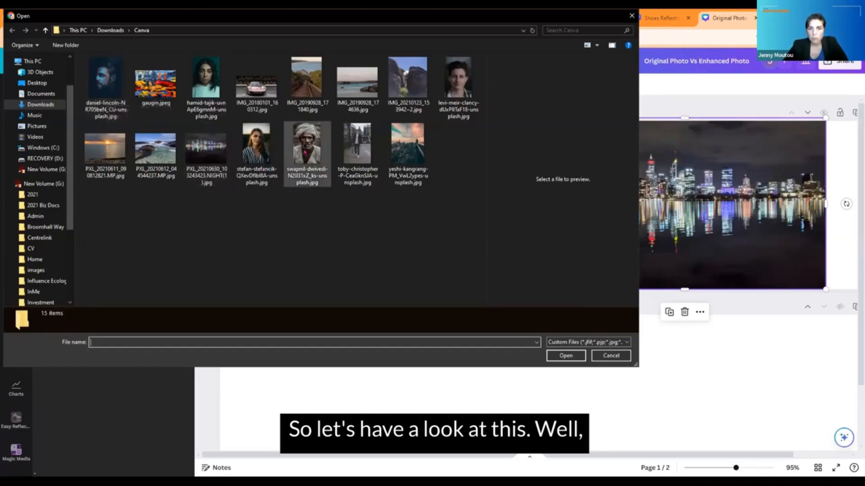
left_click(408, 149)
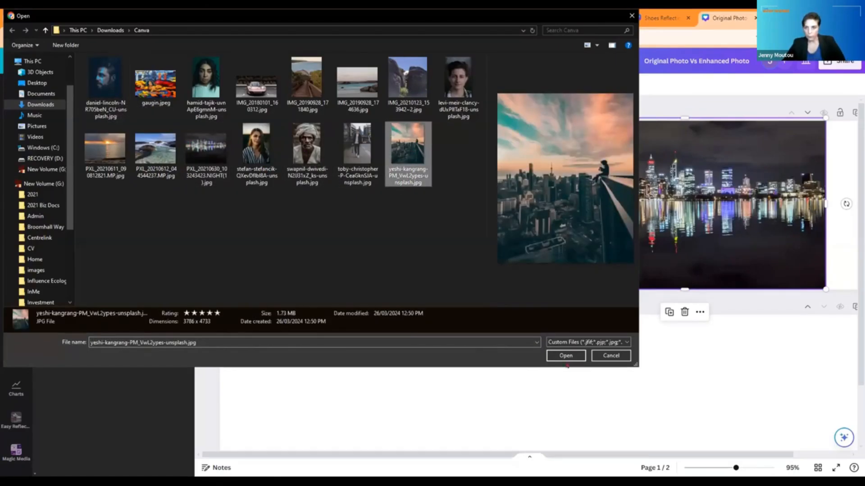
left_click(565, 356)
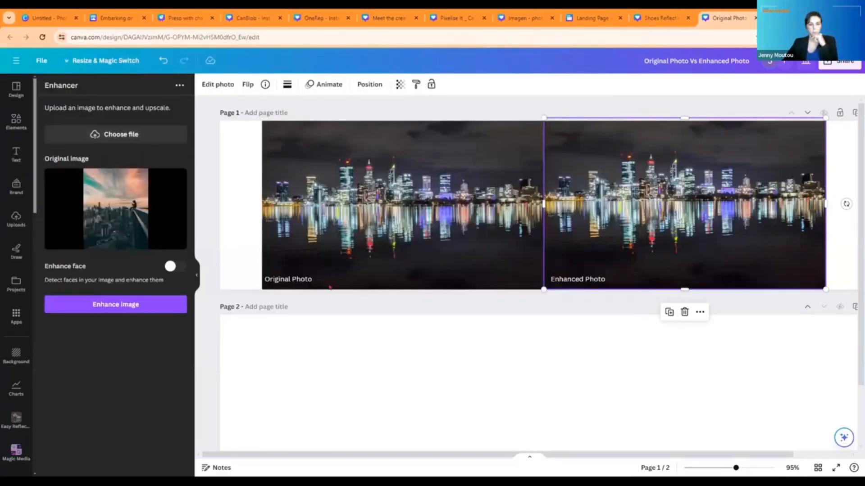
- Enhance the loaded city photo with face enhancement left off, and add the enhanced image to page 2
scroll(595, 330, "down", 2)
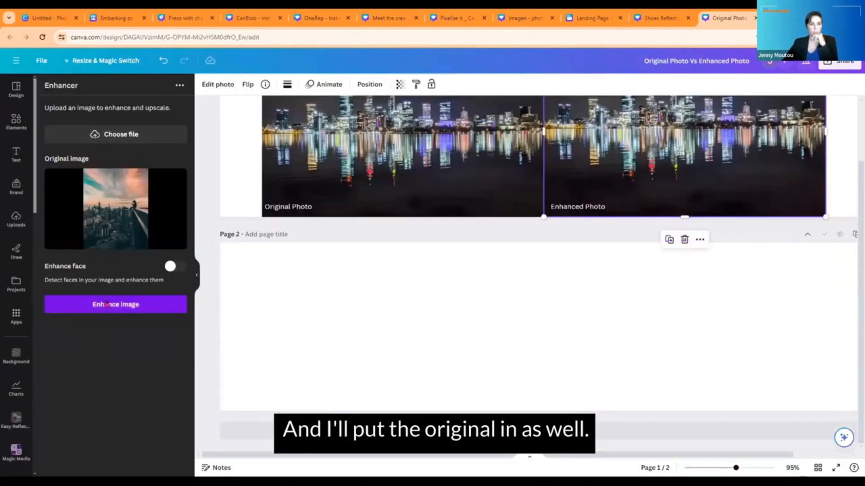
left_click(107, 304)
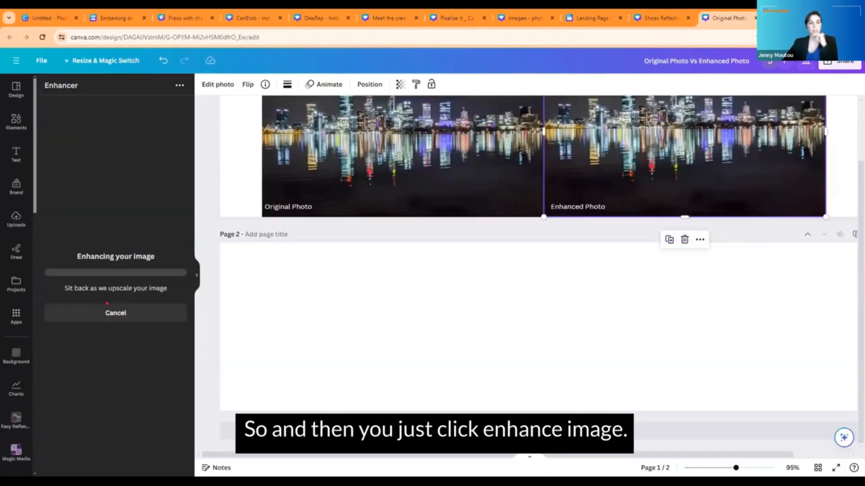
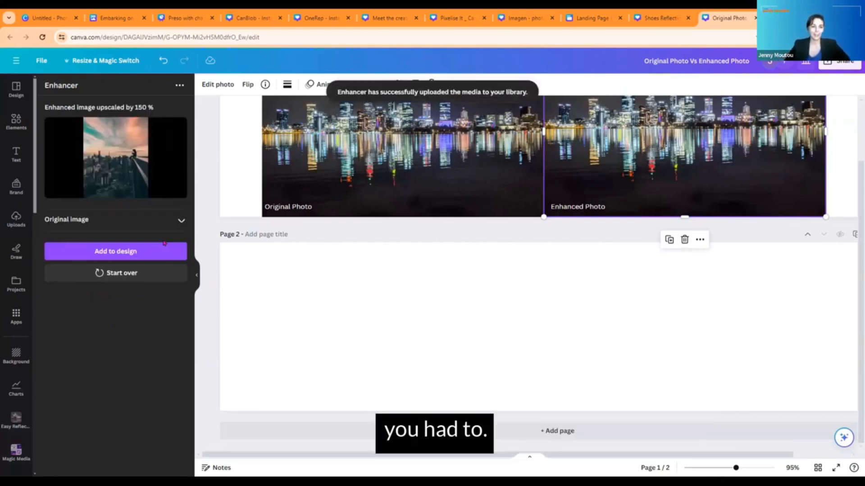
left_click(266, 301)
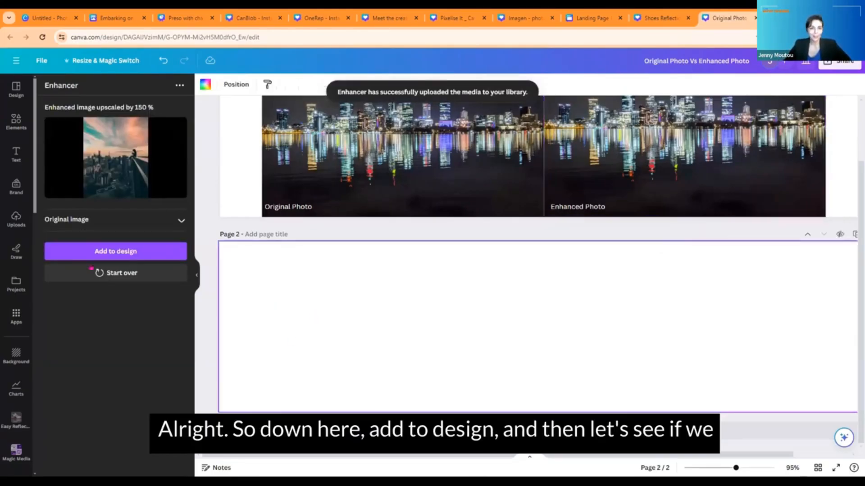
left_click(72, 254)
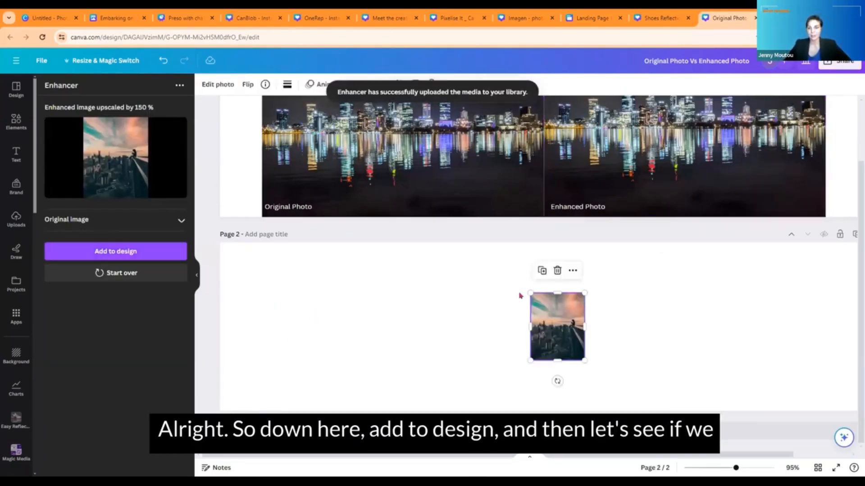
- Enlarge the enhanced skyline photo to fill the height of page 2 and shift it towards the page's left side
left_click_drag(529, 292, 435, 252)
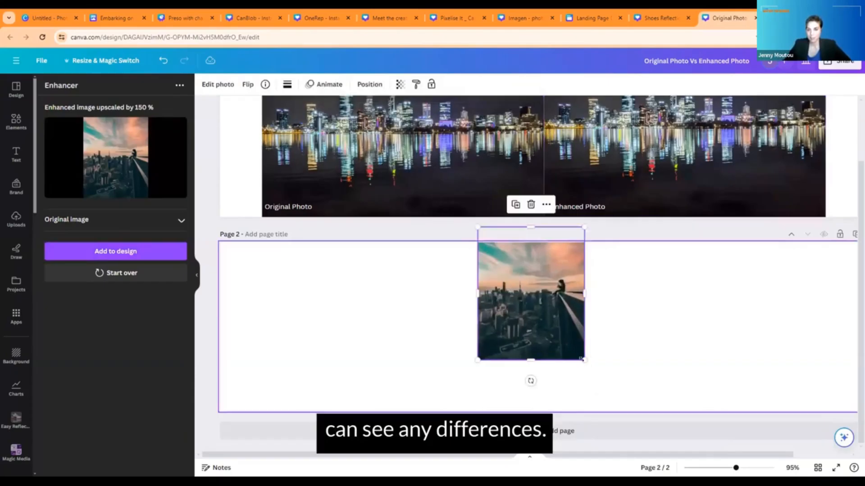
left_click_drag(584, 361, 632, 411)
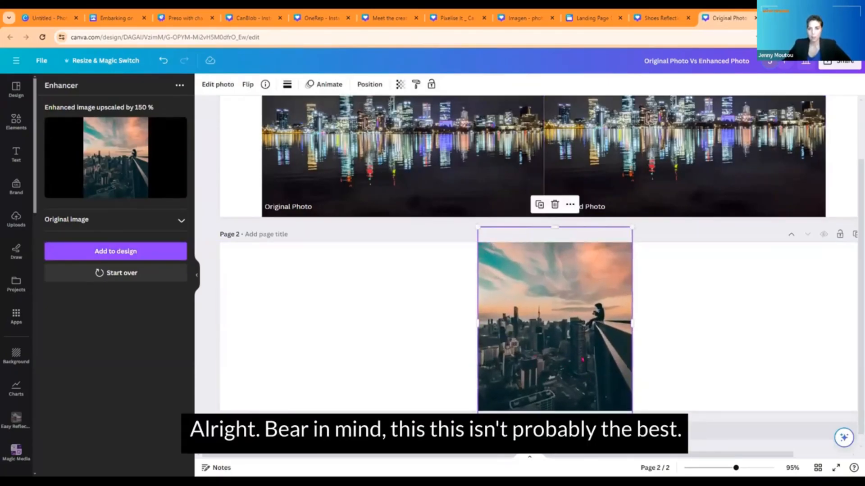
left_click_drag(570, 331, 462, 333)
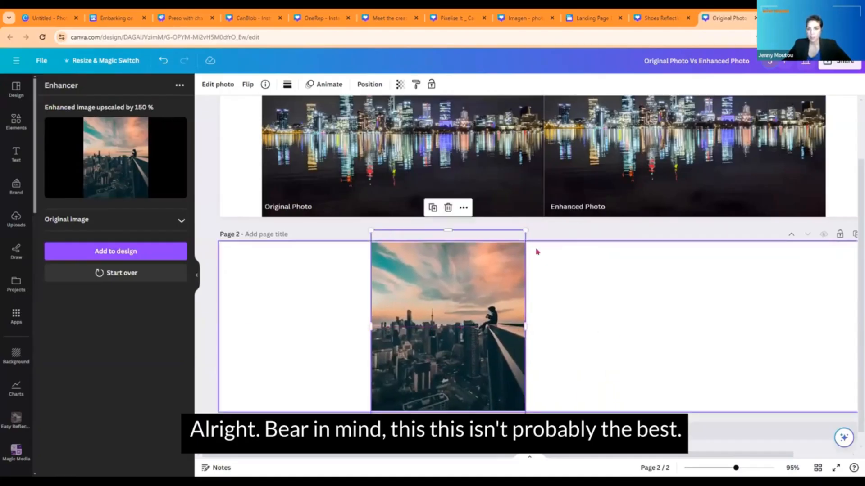
left_click_drag(525, 230, 535, 218)
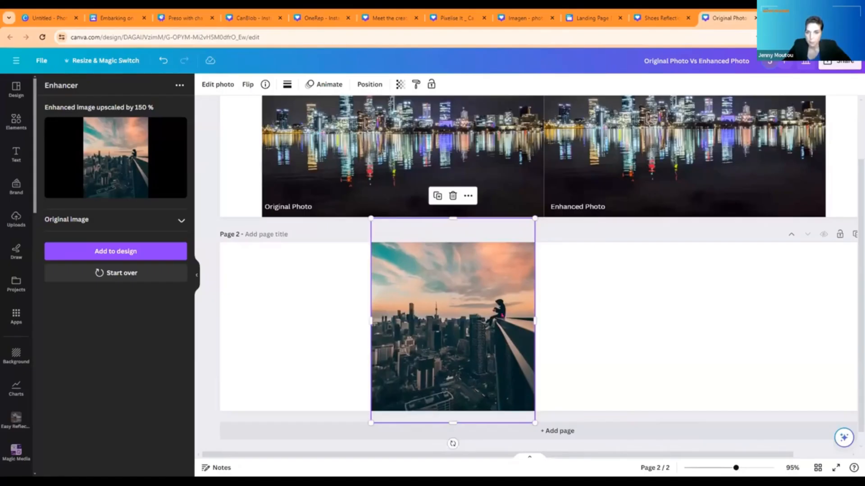
right_click(502, 315)
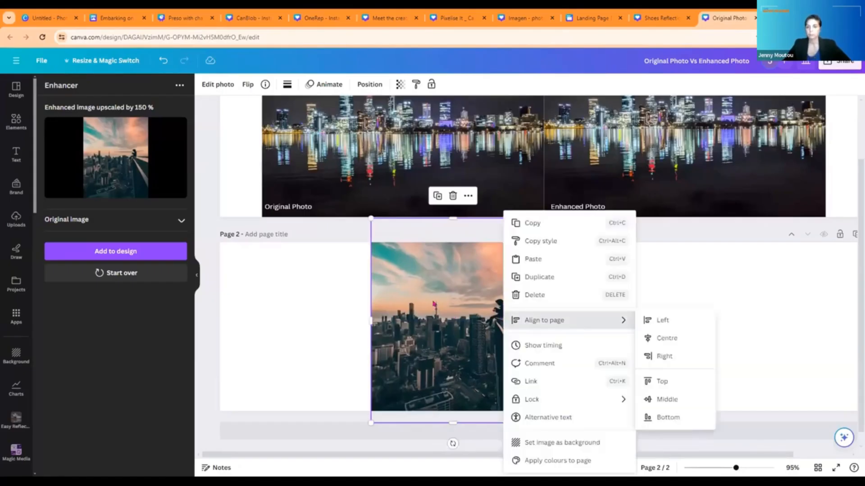
left_click(434, 305)
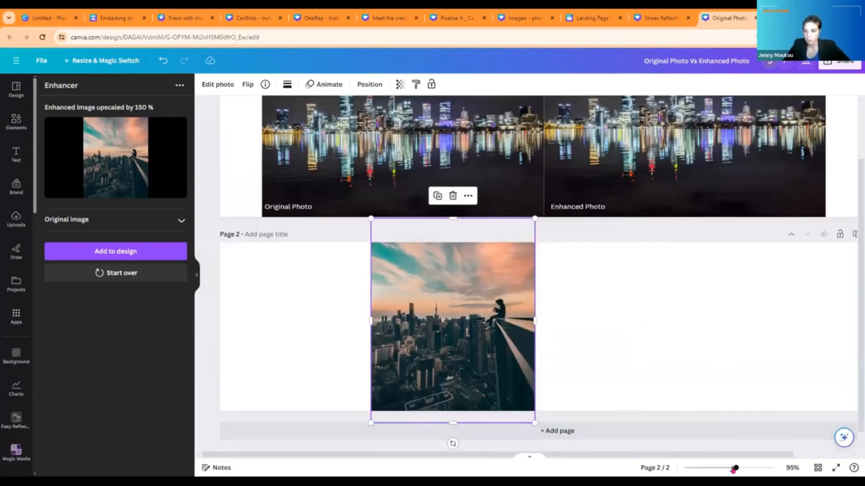
- Examine the detail of the enhanced skyline photo at 262% zoom
left_click_drag(736, 469, 760, 470)
left_click_drag(535, 457, 461, 458)
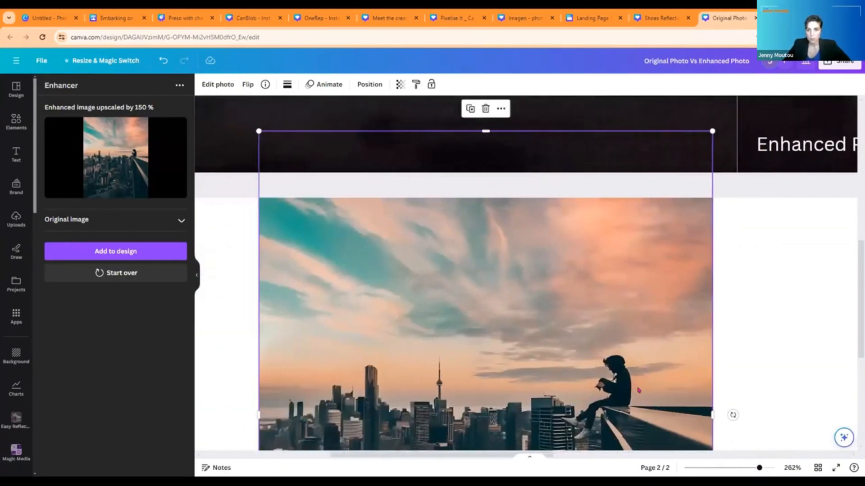
scroll(740, 314, "down", 2)
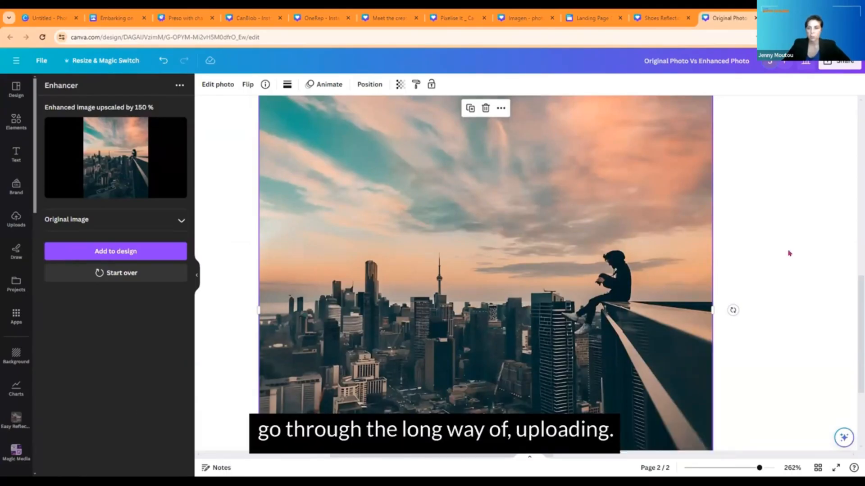
- Add the original skyline photo to page 2 and arrange it side by side with the enhanced version, both filling the page height
left_click_drag(789, 254, 789, 254)
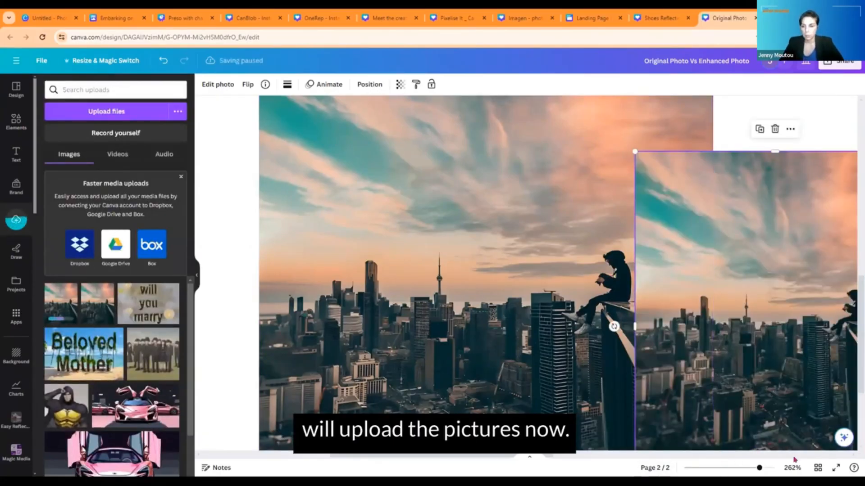
mouse_move(759, 470)
left_mouse_down()
mouse_move(732, 476)
mouse_move(743, 471)
left_mouse_up()
left_click_drag(492, 344, 451, 350)
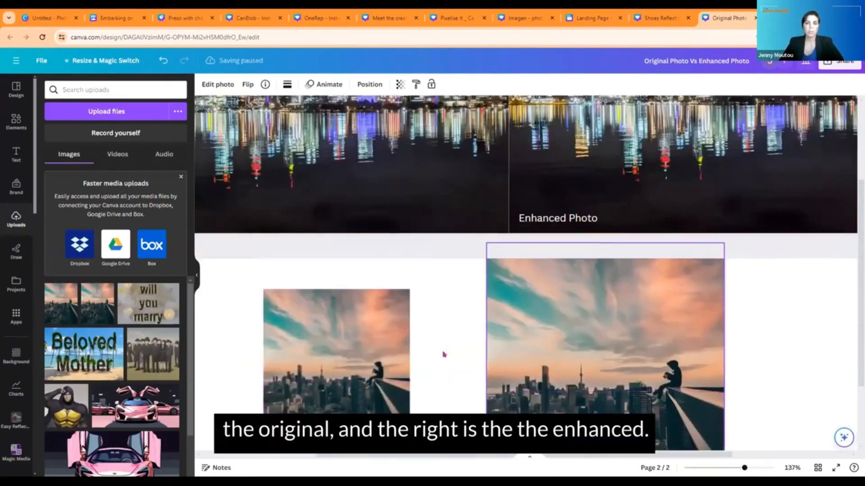
left_click_drag(444, 355, 500, 329)
left_click_drag(277, 429, 332, 415)
scroll(382, 391, "down", 2)
left_click_drag(402, 296, 404, 293)
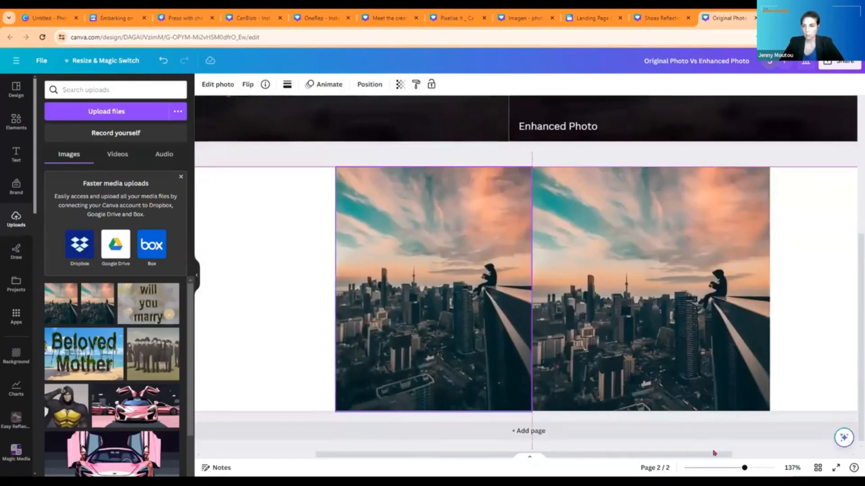
- Compare the sharpness of the two skyline photos at 262% zoom with the side panel collapsed
left_click(760, 468)
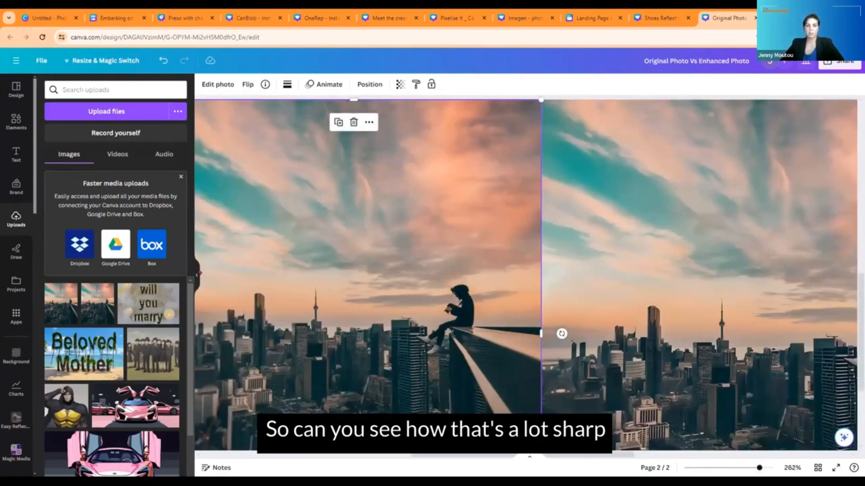
left_click(197, 276)
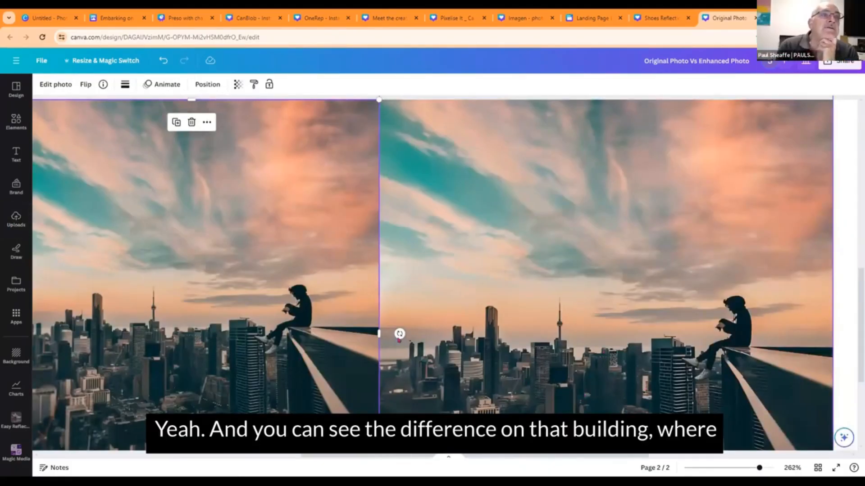
left_click_drag(524, 456, 493, 460)
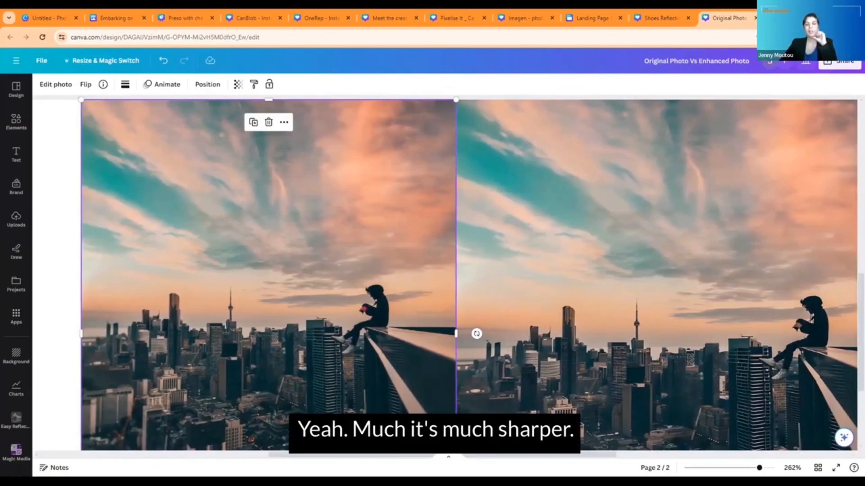
left_click_drag(502, 456, 518, 457)
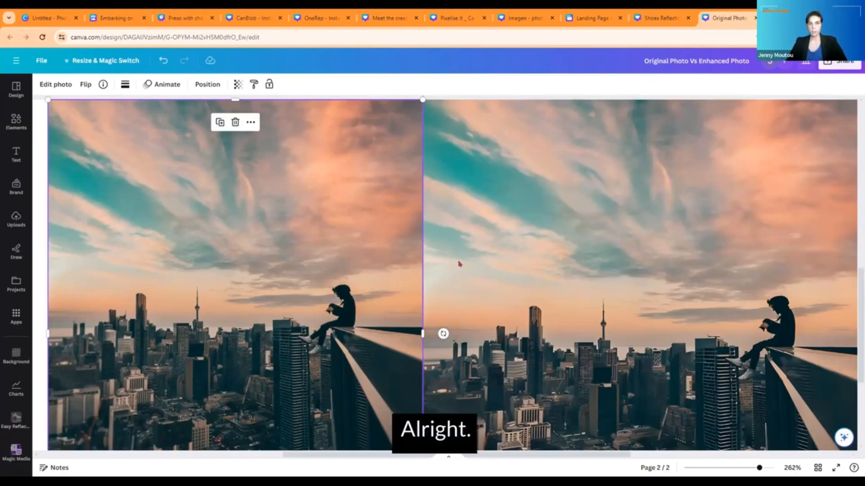
- Close the photo comparison and shoes reflection designs and return to the app directory in the dog wash landing page
left_click(756, 20)
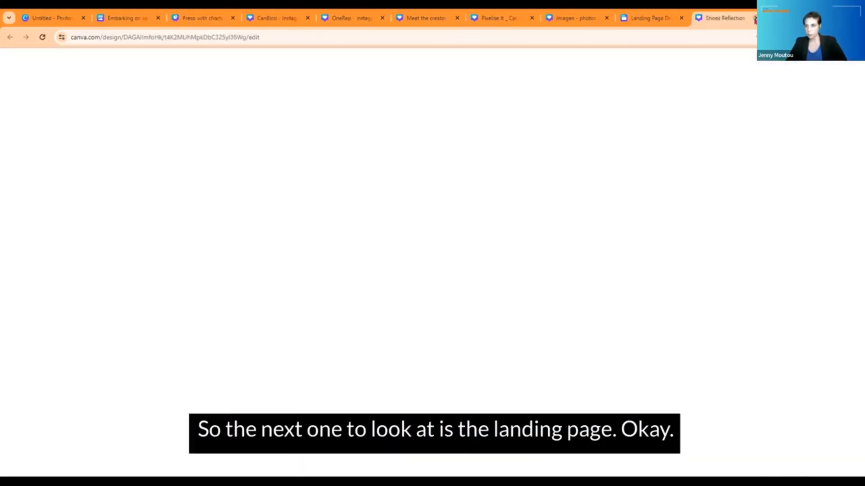
left_click(755, 20)
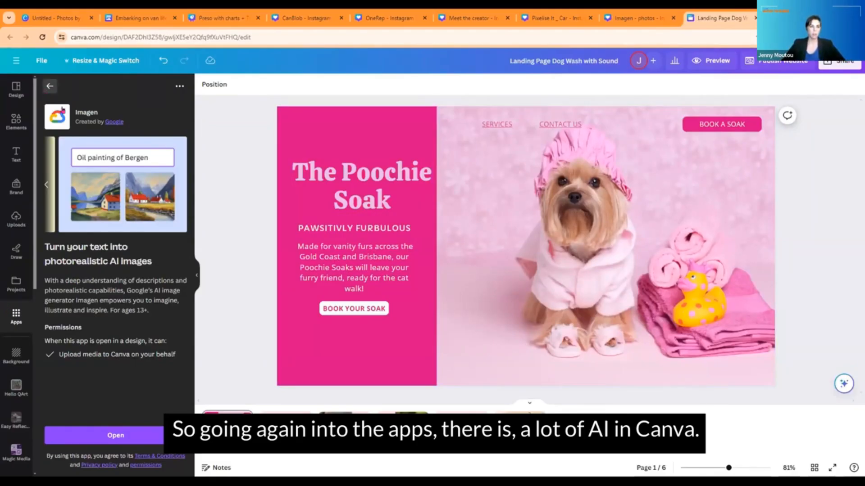
left_click(48, 87)
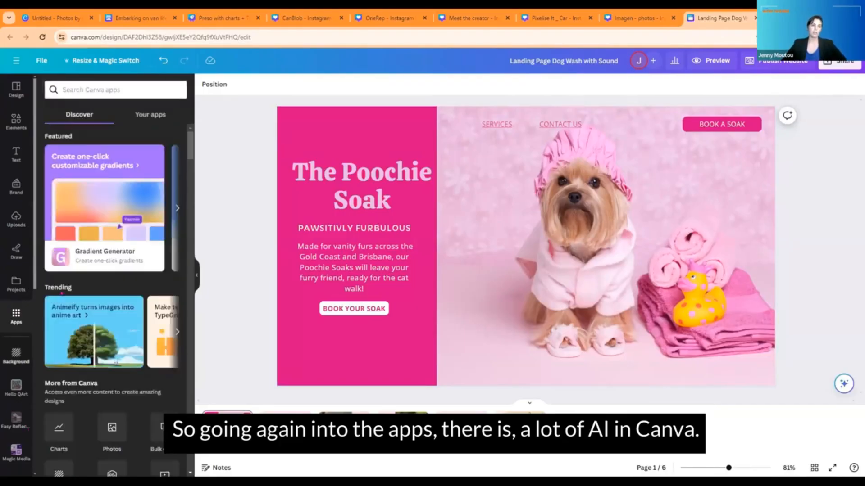
- Browse the AI-powered apps and view the details of D-ID AI Presenters
scroll(71, 281, "down", 5)
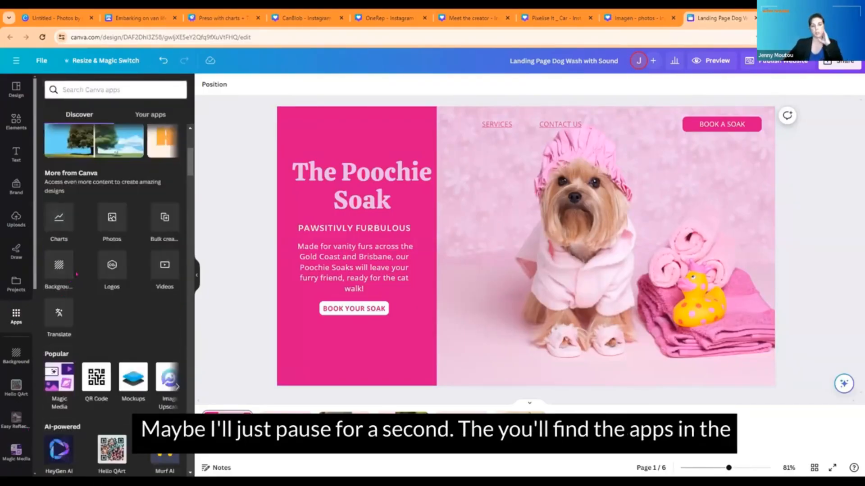
scroll(77, 274, "down", 5)
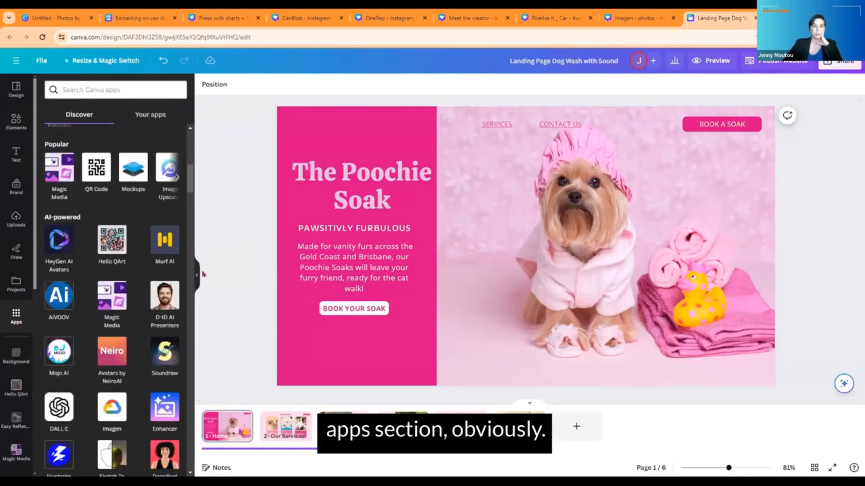
scroll(191, 221, "down", 2)
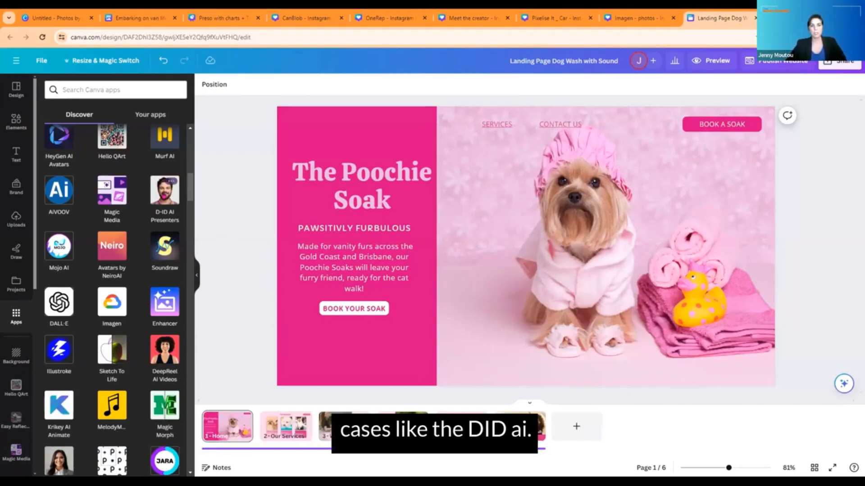
left_click(165, 195)
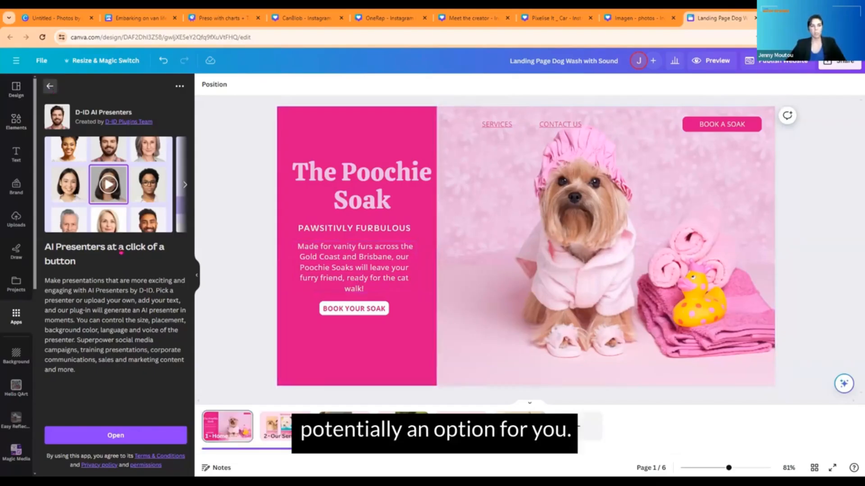
- Return to the app directory and open Soundraw from the AI-powered apps
left_click(16, 317)
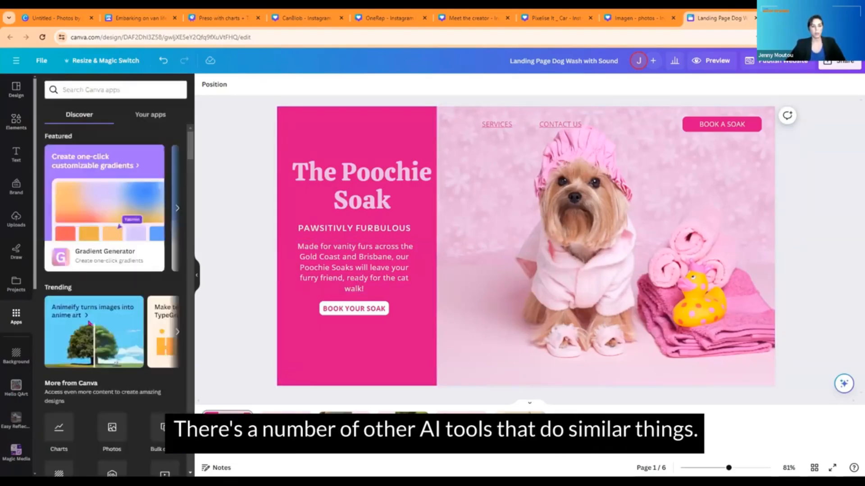
scroll(89, 323, "down", 5)
scroll(112, 293, "down", 5)
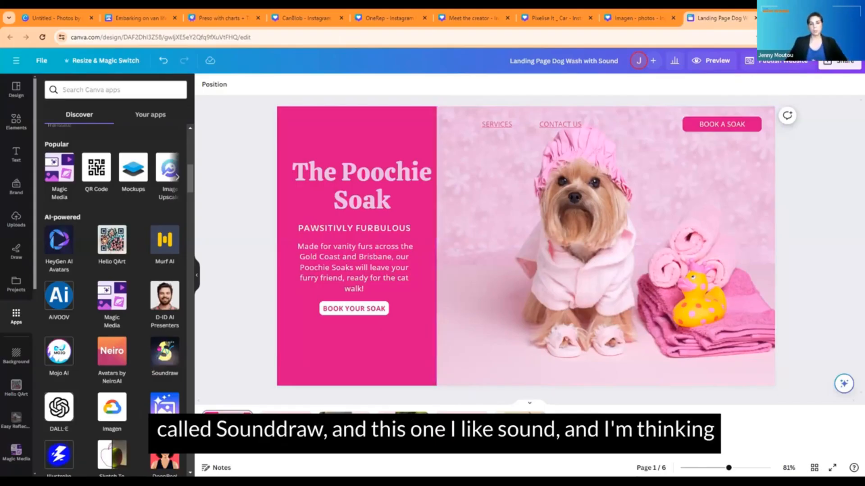
left_click(161, 347)
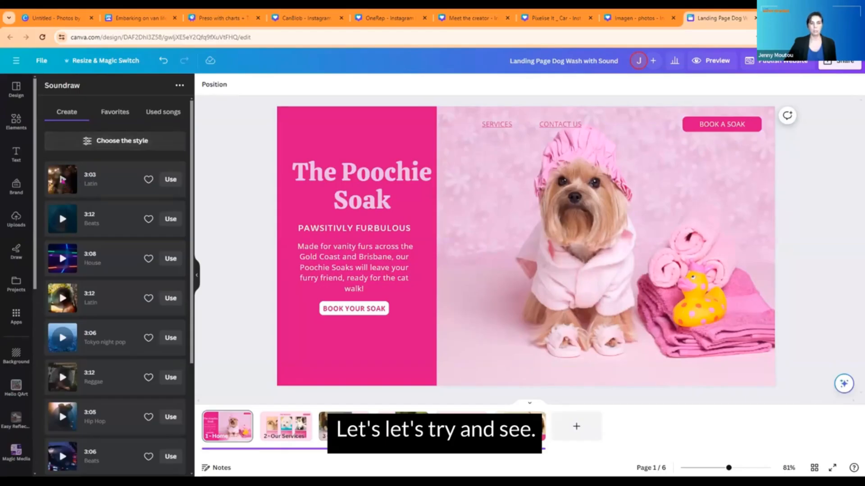
- Preview the 3:03 Latin track in Soundraw and stop its playback
left_click(62, 179)
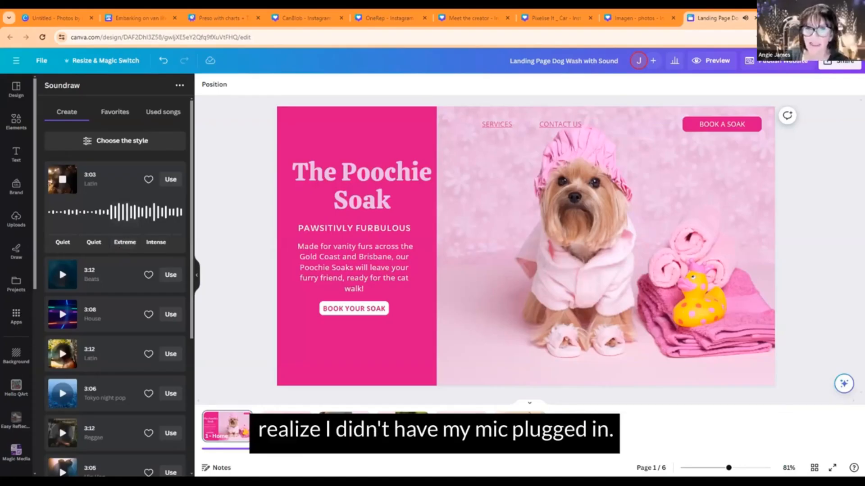
left_click(64, 185)
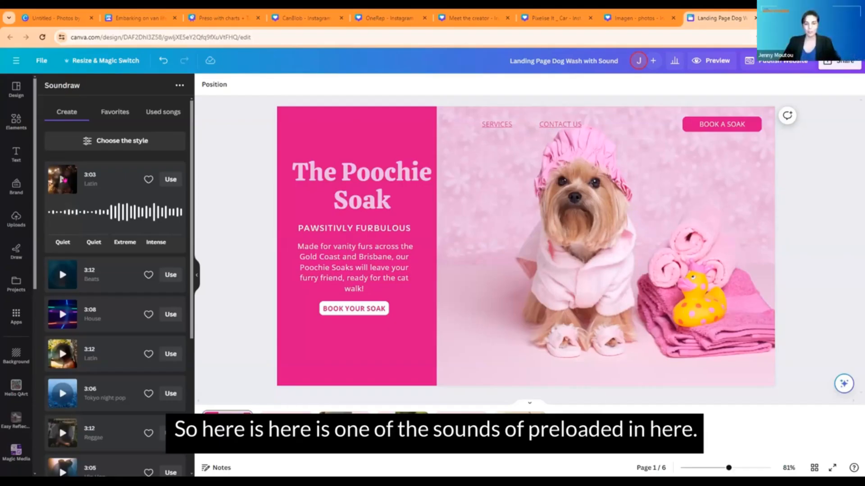
left_click(63, 180)
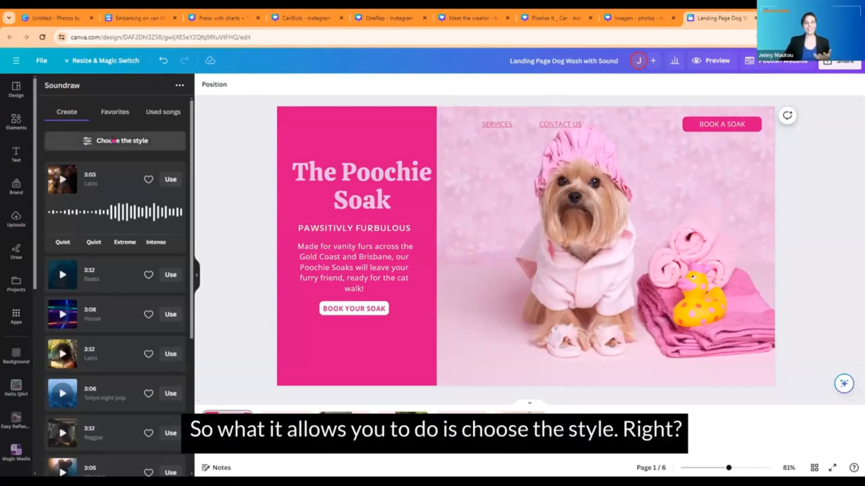
- Generate Soundraw tracks with the Sentimental mood, Ambient genre, Motivational & Inspiring theme and 10s length
left_click(113, 140)
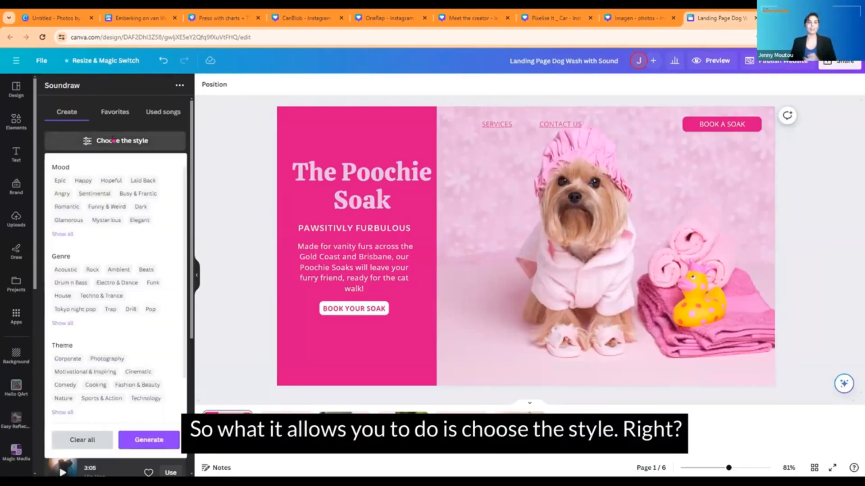
left_click(108, 194)
left_click(117, 269)
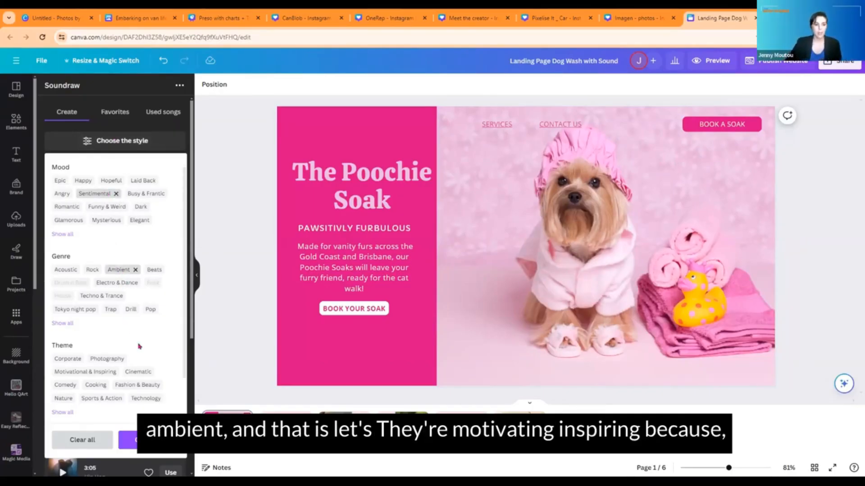
left_click(94, 373)
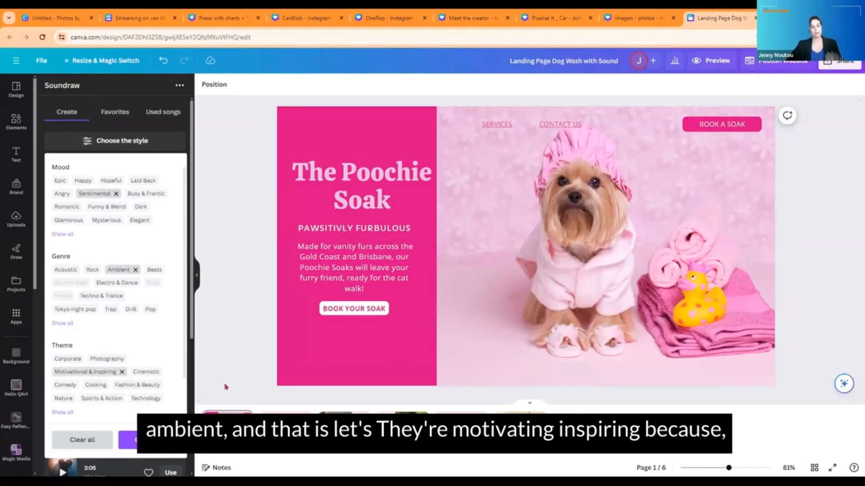
scroll(109, 402, "down", 1)
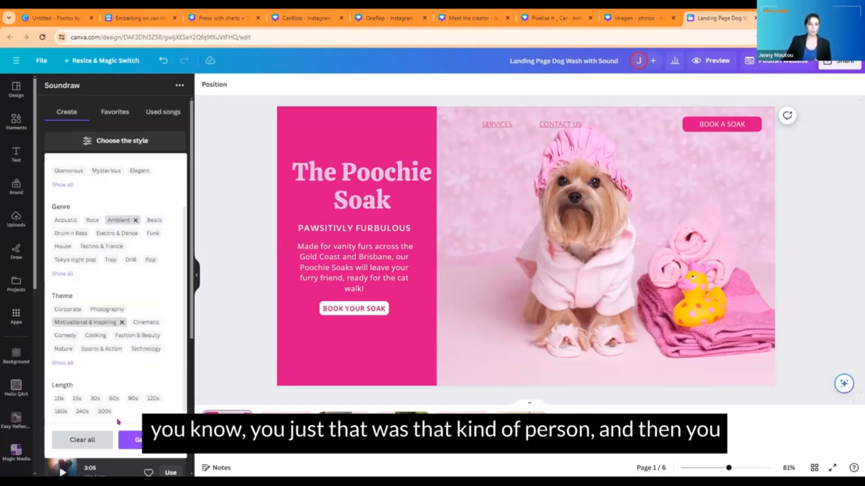
left_click(55, 398)
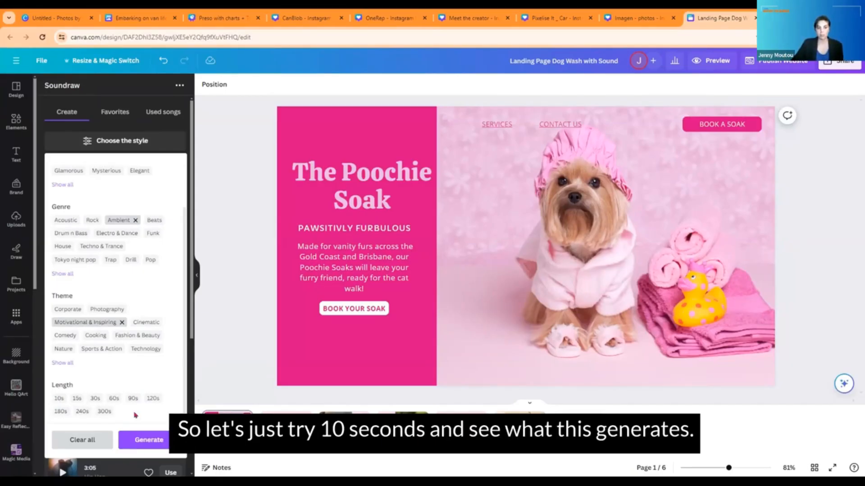
left_click(140, 437)
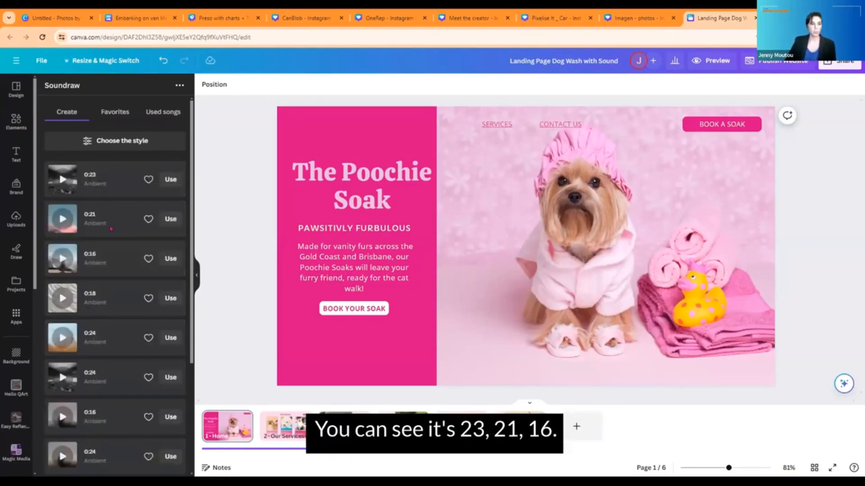
- Preview the 0:16 Ambient track from the generated songs
left_click(61, 259)
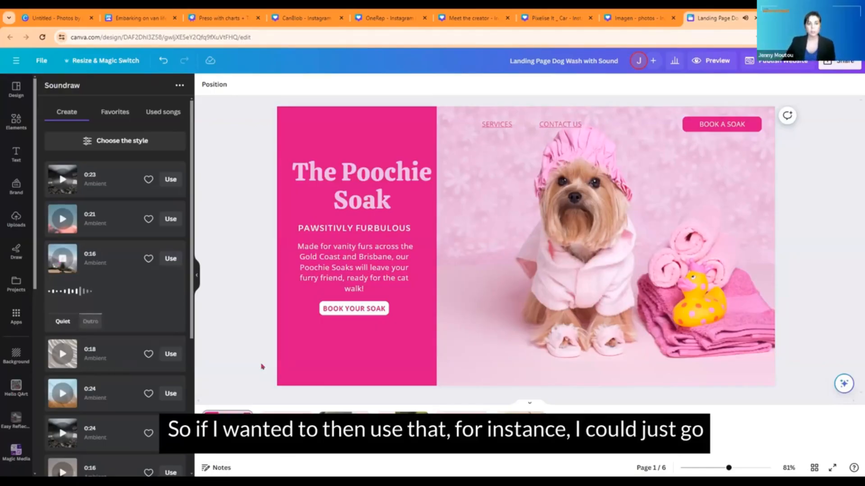
- Add the generated 0:16 Ambient track to the dog wash landing page design
left_click(171, 259)
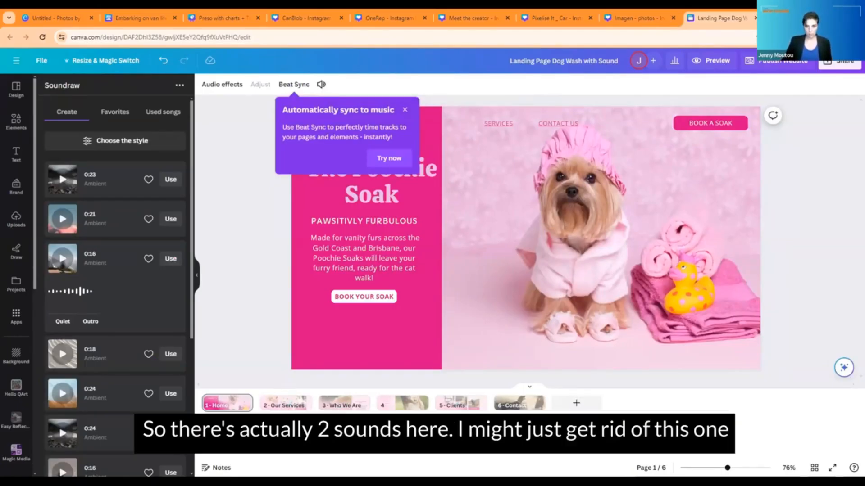
left_click(288, 427)
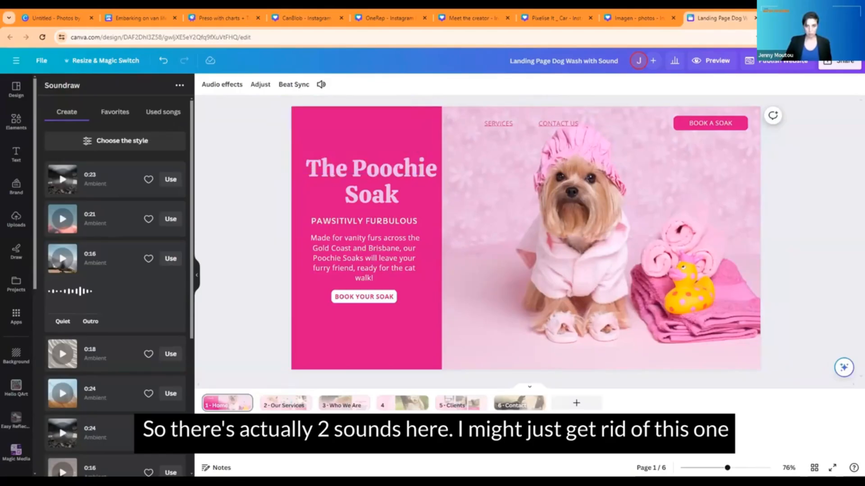
left_click(519, 404)
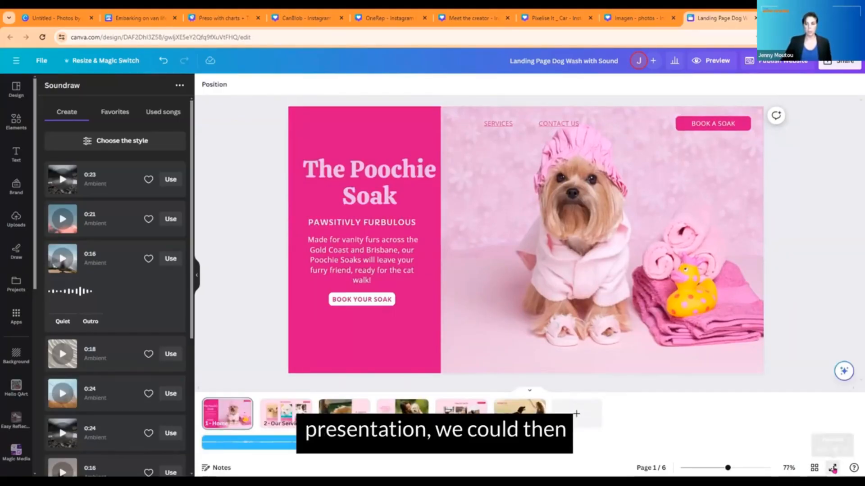
- Play the landing page full screen, advance through its pages with the music, and return to the editor
left_click(833, 468)
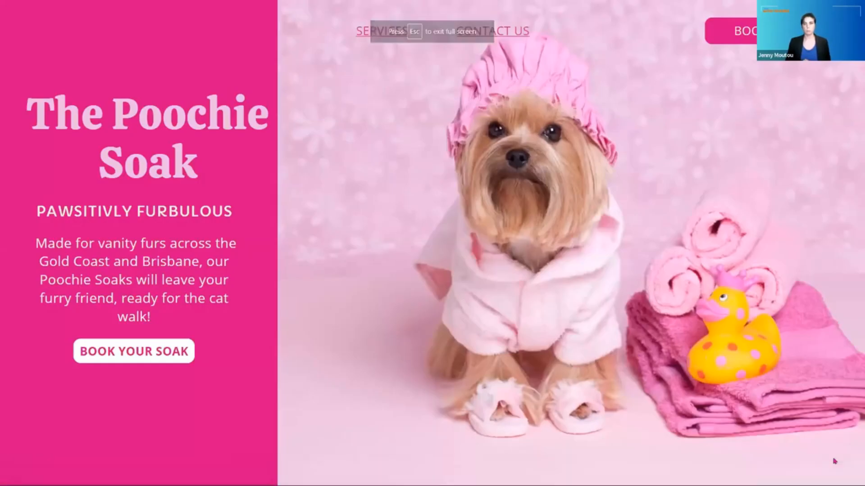
key("Right")
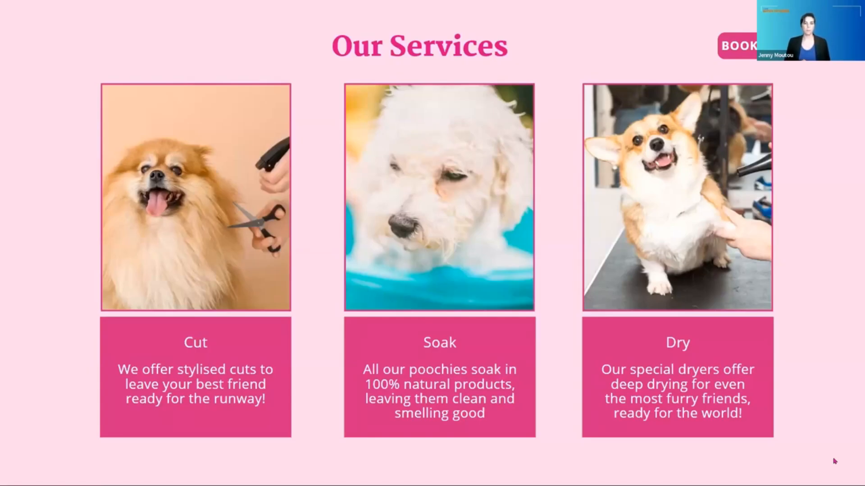
key("Right")
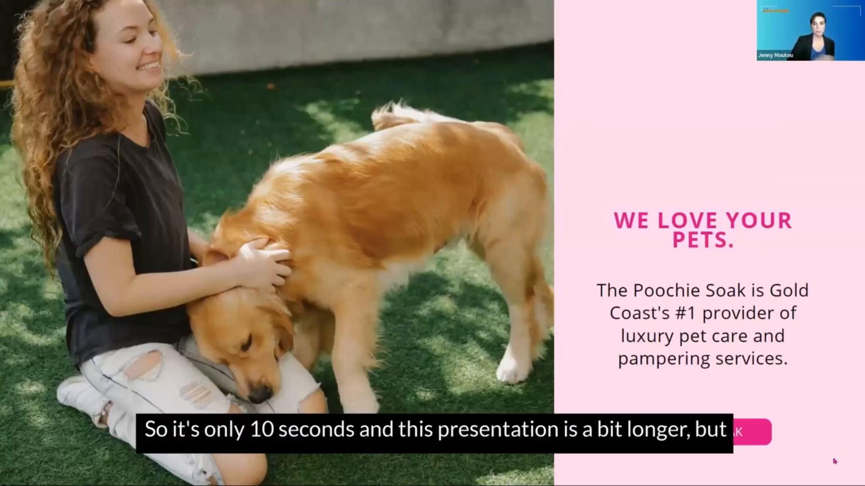
key("Escape")
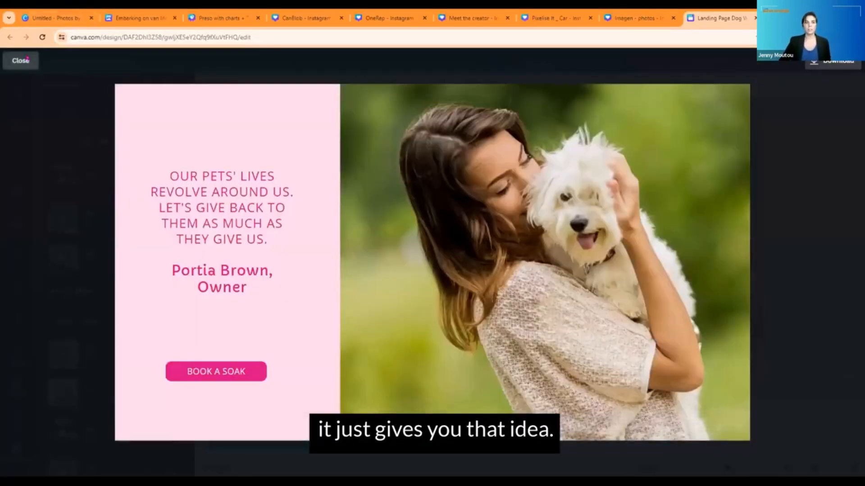
left_click(23, 59)
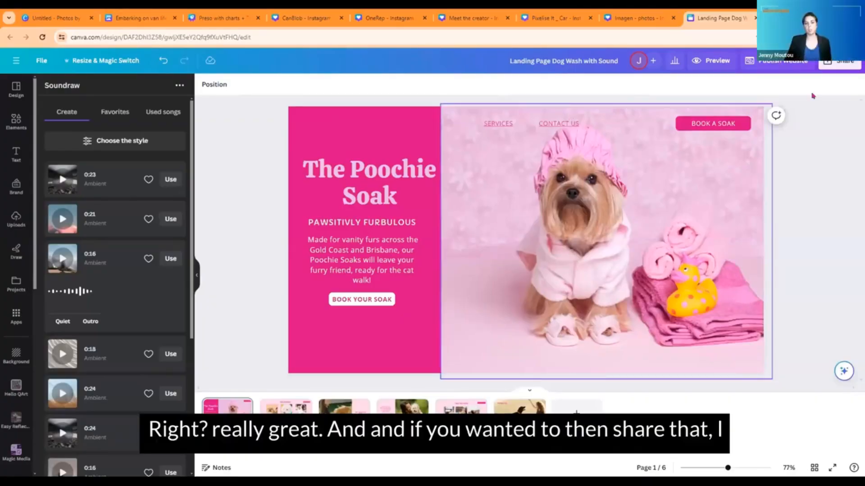
- Copy the design's collaboration link with view access for anyone with the link, and close the sharing options
left_click(839, 64)
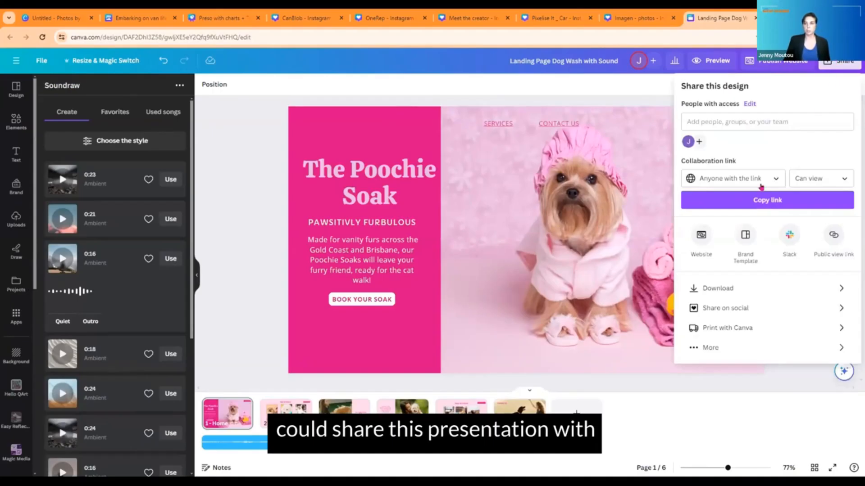
left_click(745, 200)
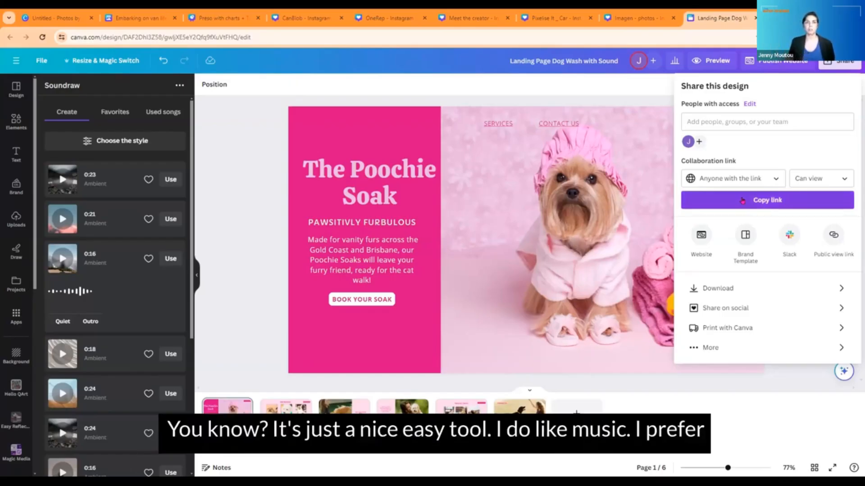
left_click(233, 189)
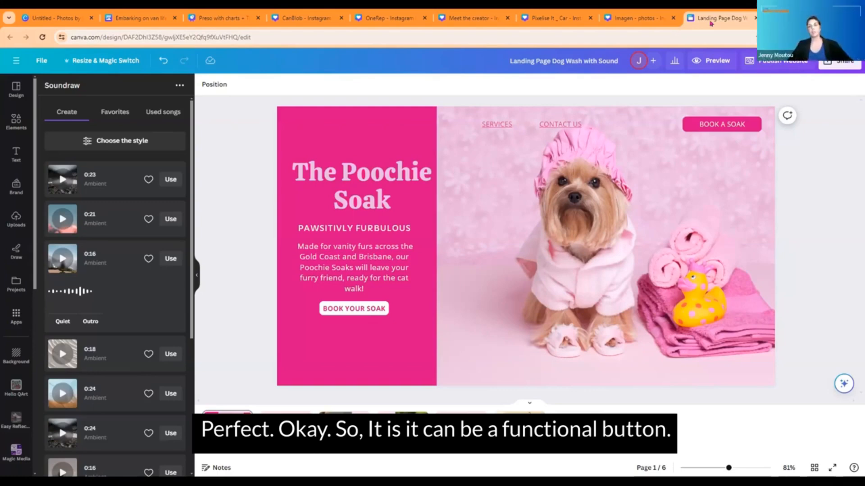
- Link the BOOK YOUR SOAK button on the home page to page 6 - Contact
left_click(355, 310)
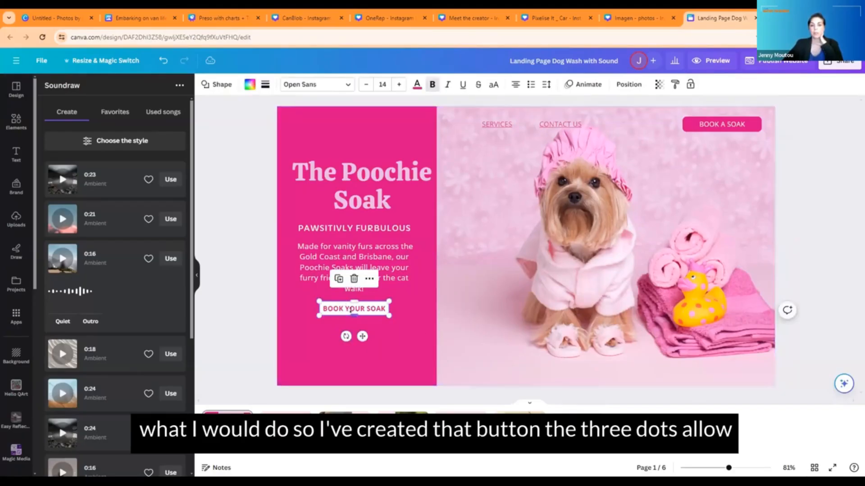
left_click(369, 279)
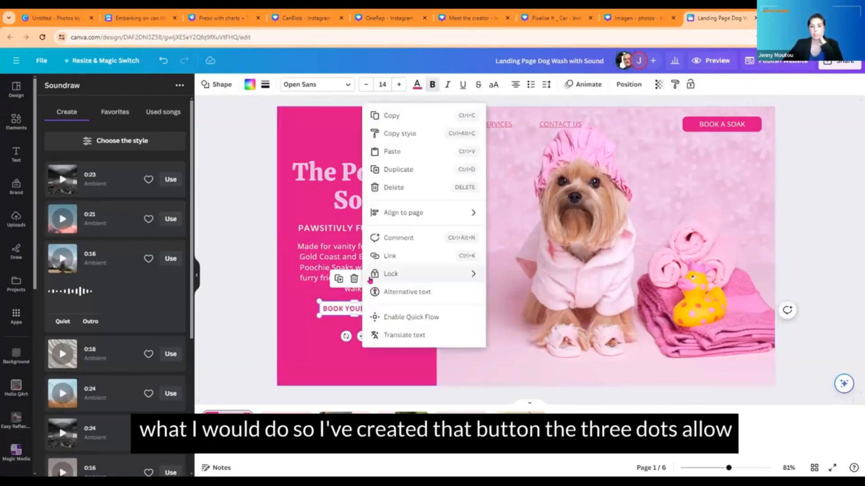
left_click(388, 257)
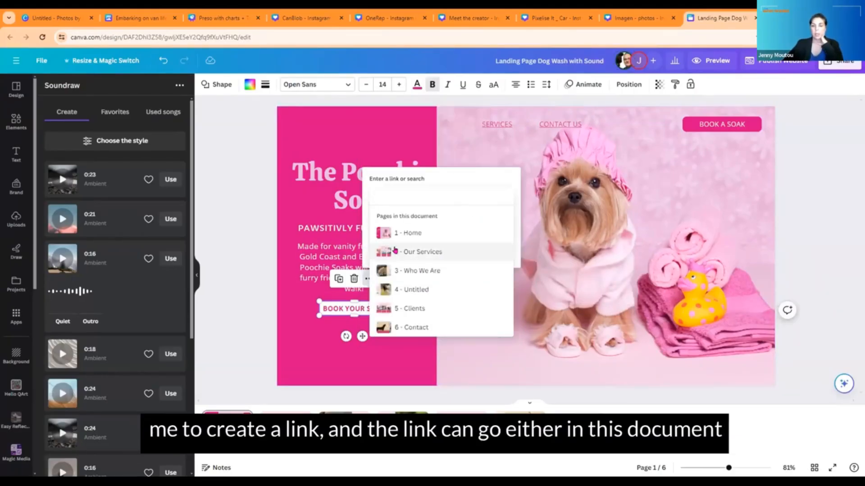
scroll(408, 259, "down", 3)
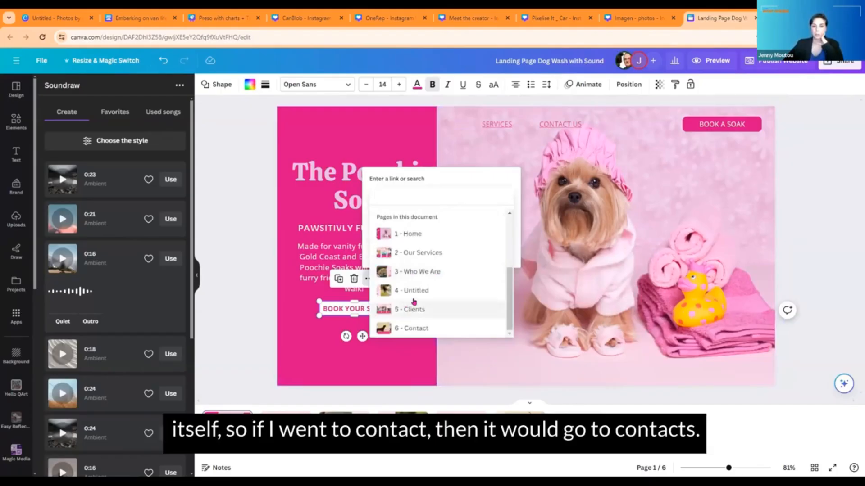
left_click(416, 329)
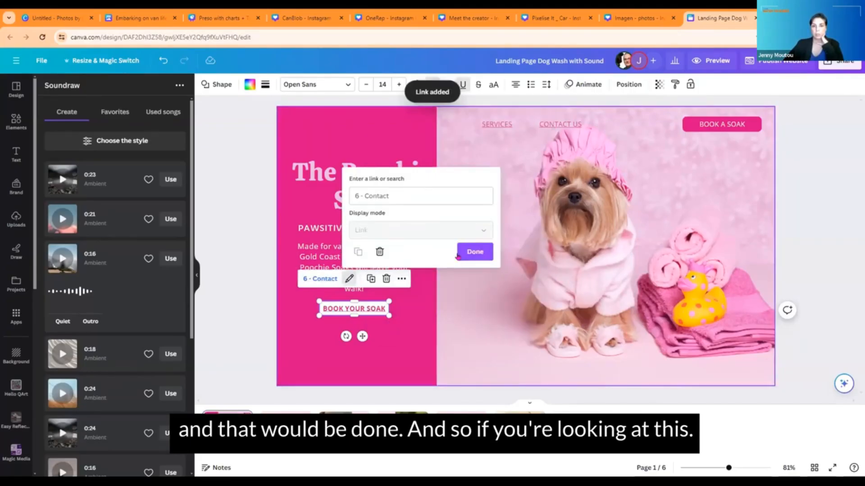
left_click(472, 253)
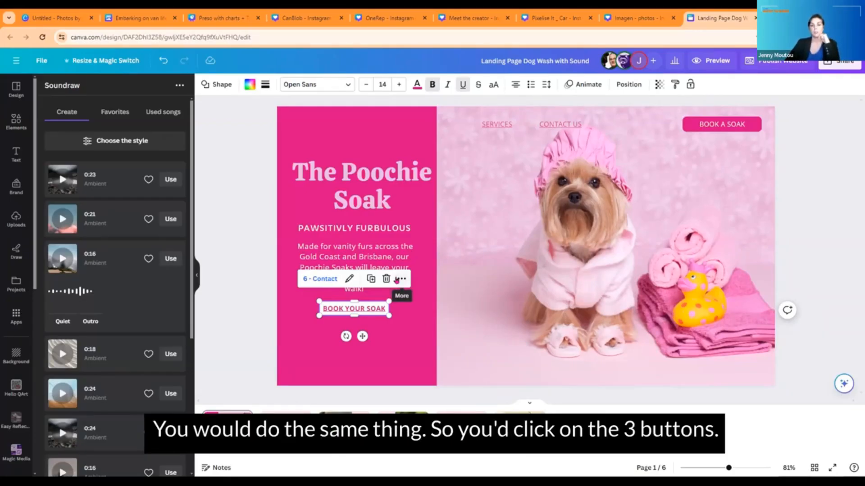
- Edit the BOOK YOUR SOAK link, clear its Contact page target and enter calednly in its place
left_click(397, 280)
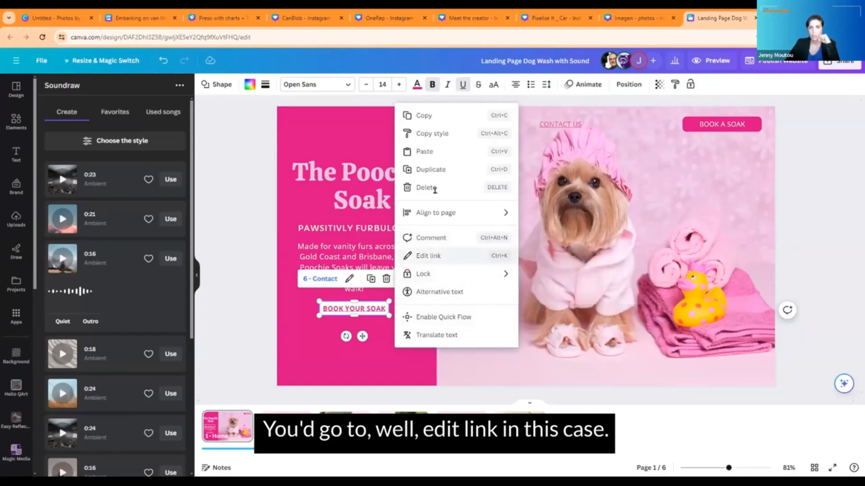
left_click(436, 256)
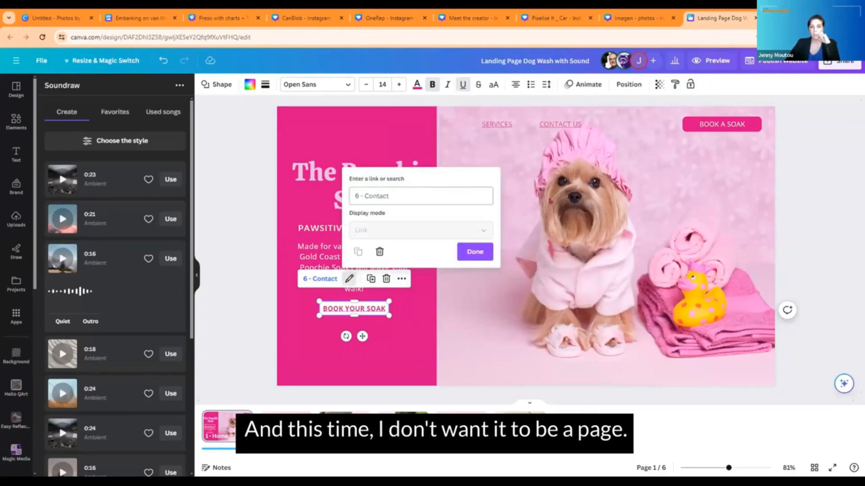
left_click(481, 195)
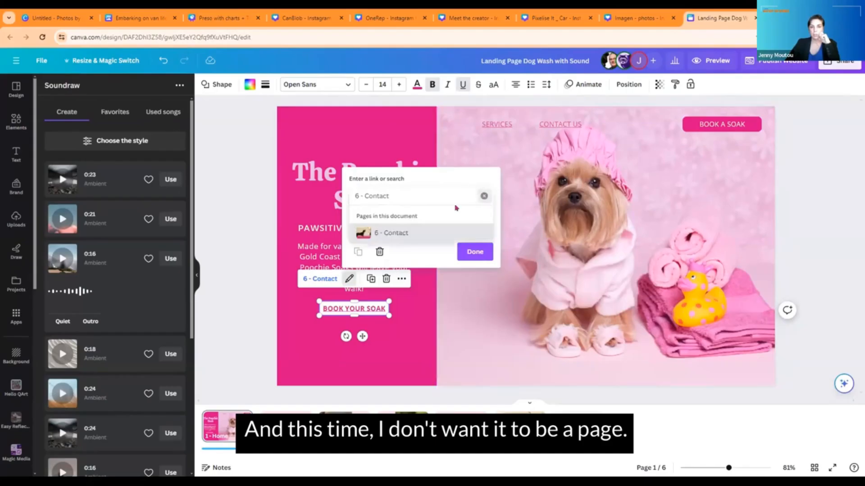
left_click(483, 195)
scroll(430, 187, "down", 4)
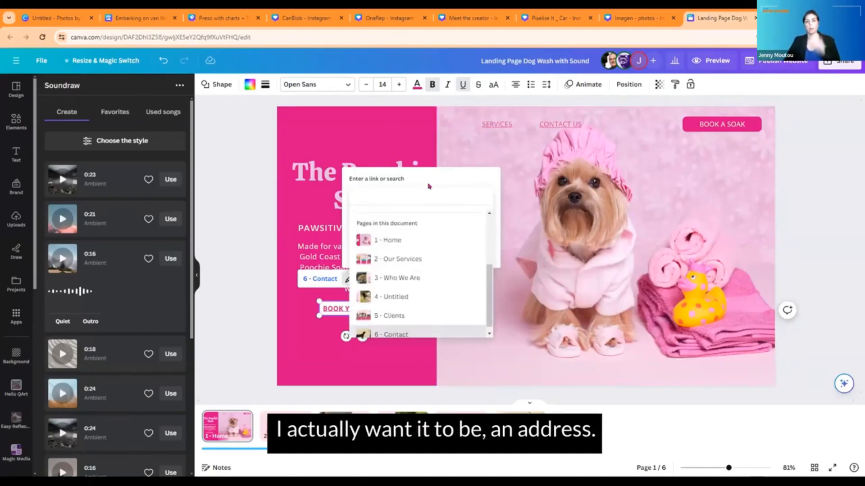
scroll(423, 186, "up", 5)
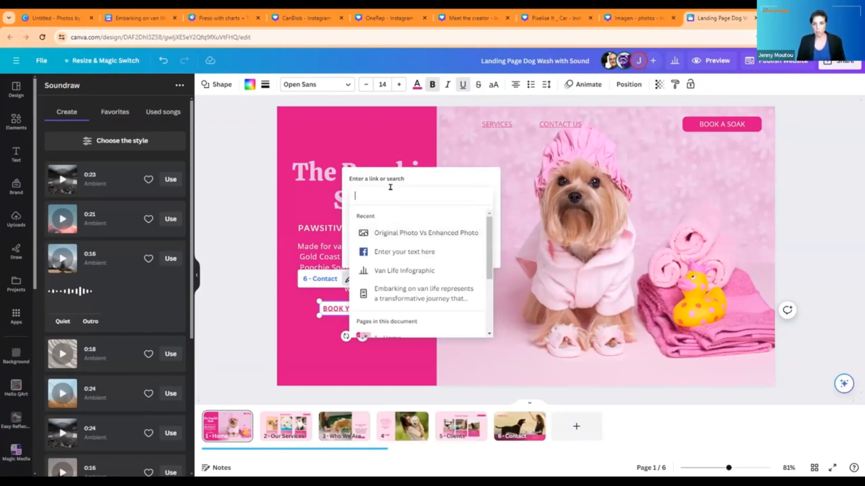
type("ca")
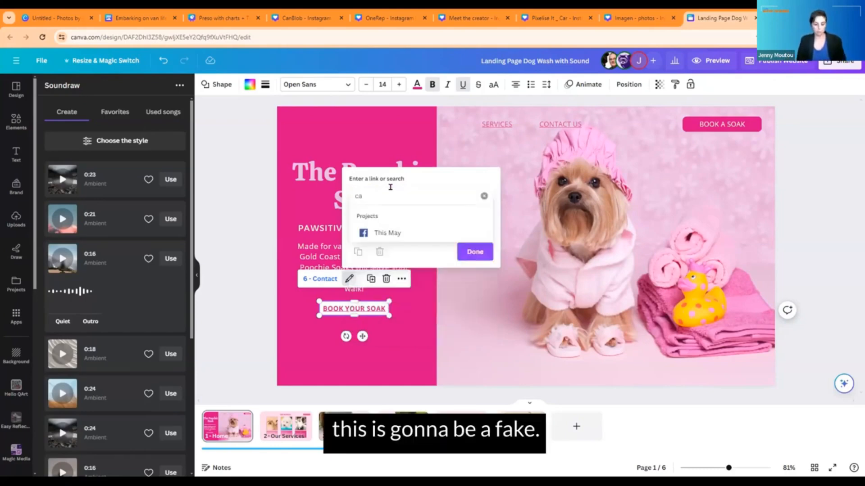
type("ledniy")
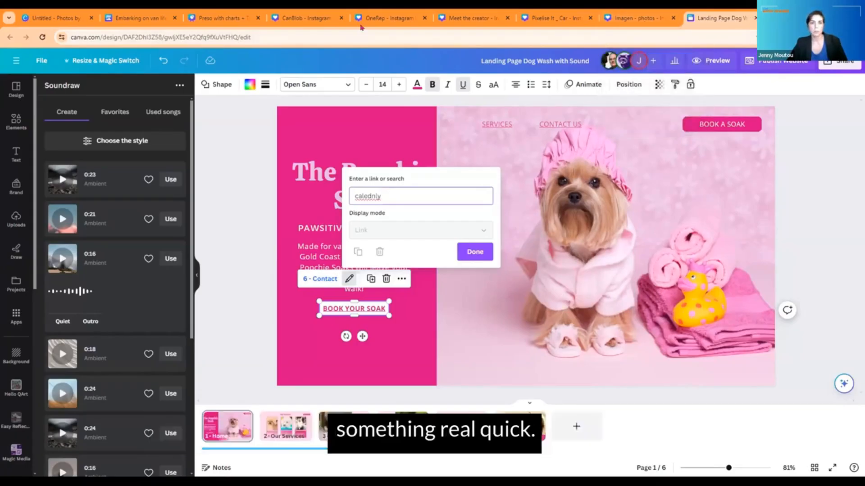
- Open smashgo.co in a new browser tab and copy its address
key("ctrl+t")
type("smashgo.co")
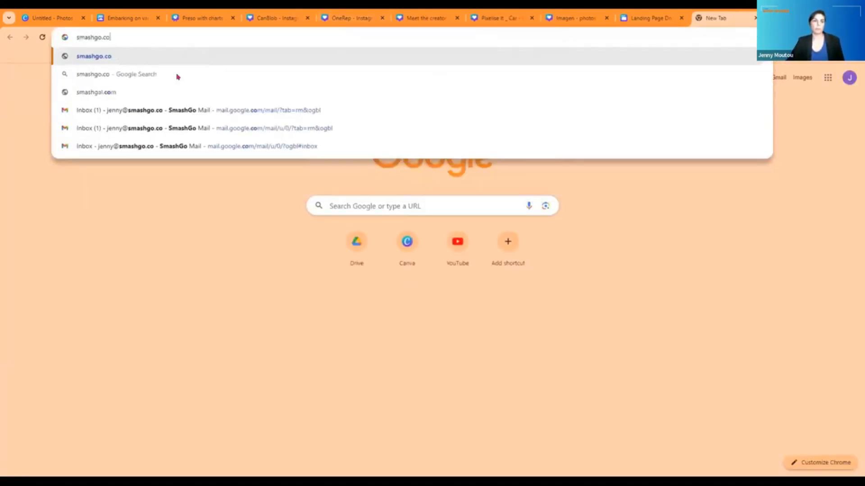
key("Return")
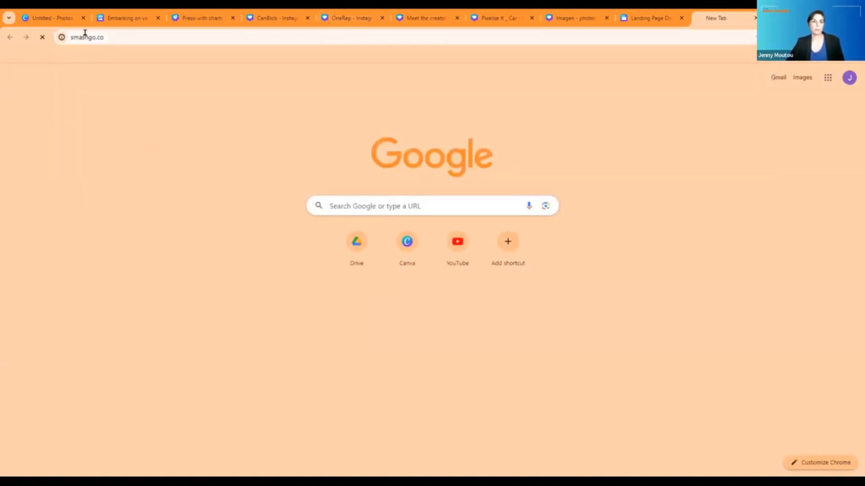
right_click(87, 36)
key("ctrl+c")
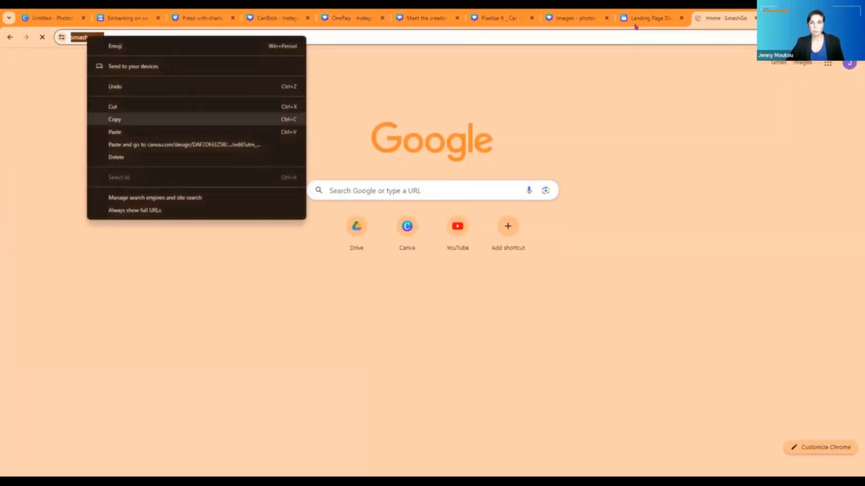
- Return to the landing page design and replace the BOOK YOUR SOAK link target with the copied smashgo.co address
left_click(634, 20)
left_click(649, 18)
double_click(390, 197)
left_click(408, 196)
key("BackSpace")
key("BackSpace")
key("BackSpace")
key("BackSpace")
key("BackSpace")
key("BackSpace")
key("BackSpace")
key("BackSpace")
key("BackSpace")
key("BackSpace")
key("BackSpace")
key("BackSpace")
key("ctrl+v")
key("Return")
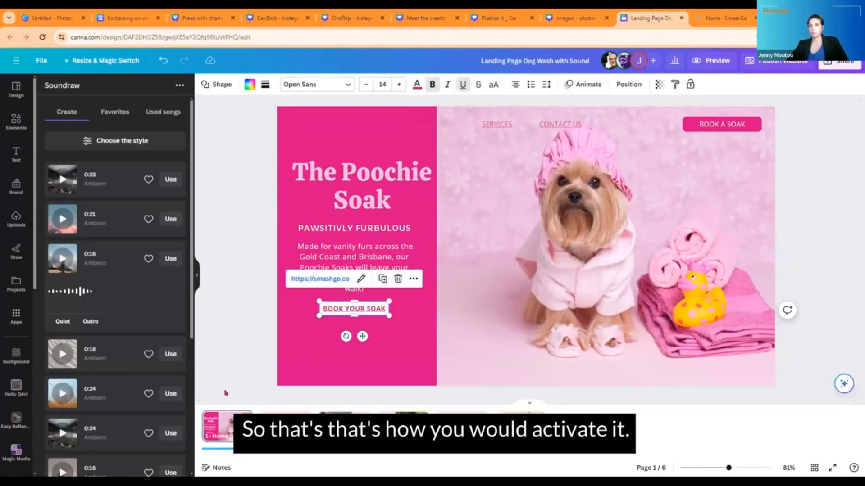
left_click(240, 330)
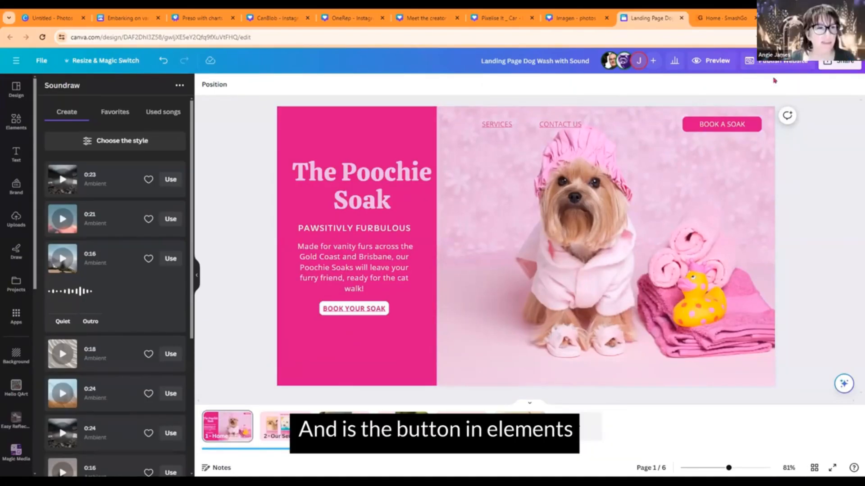
- Search the elements for "button" graphics and place a yellow rounded button below the BOOK YOUR SOAK button
left_click(336, 331)
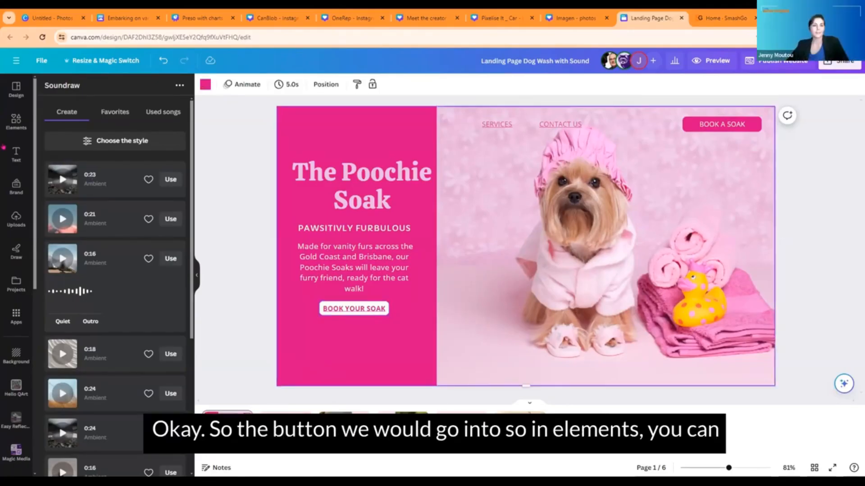
left_click(9, 129)
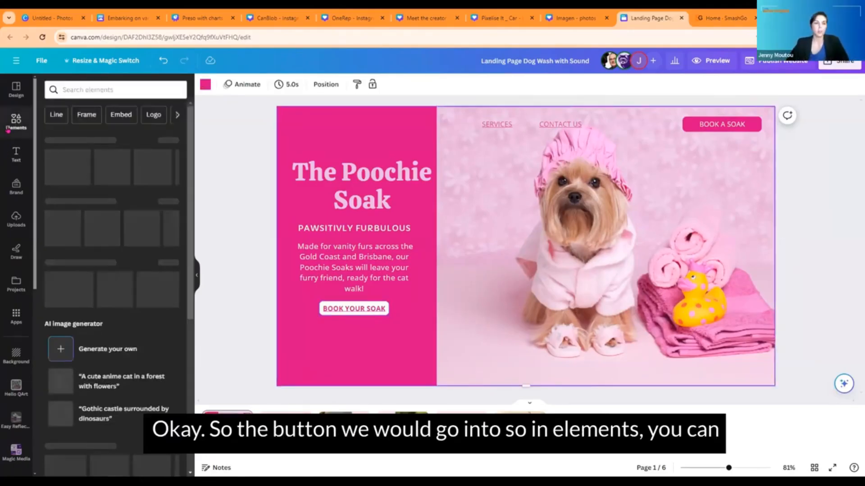
left_click(80, 87)
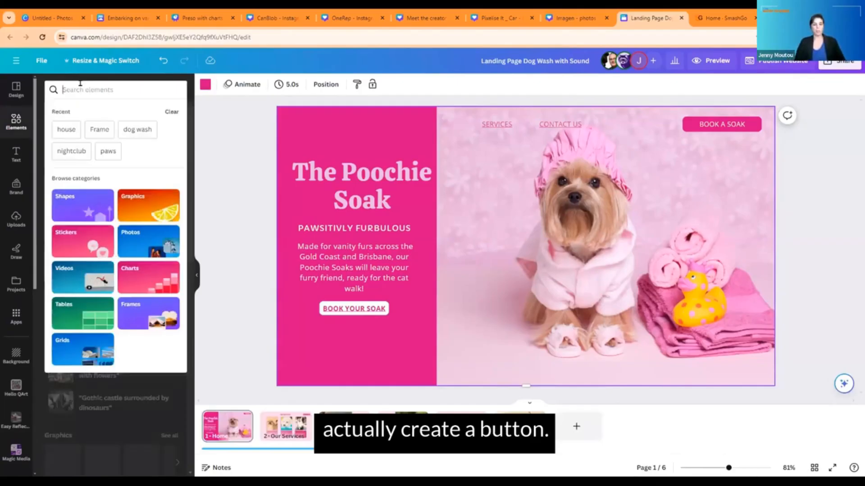
type("button")
key("Return")
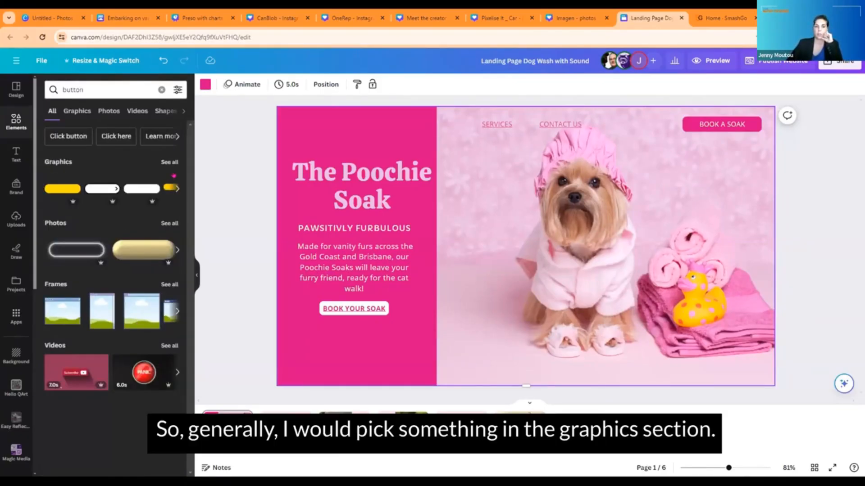
left_click(170, 162)
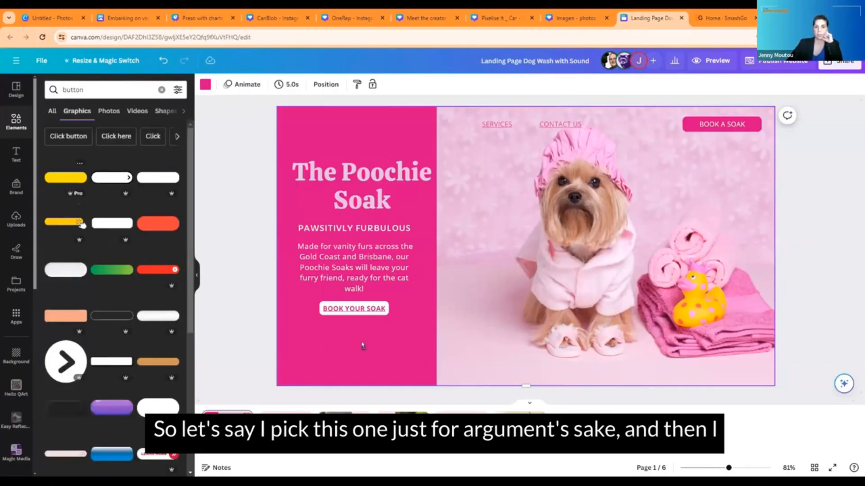
left_click_drag(83, 225, 365, 347)
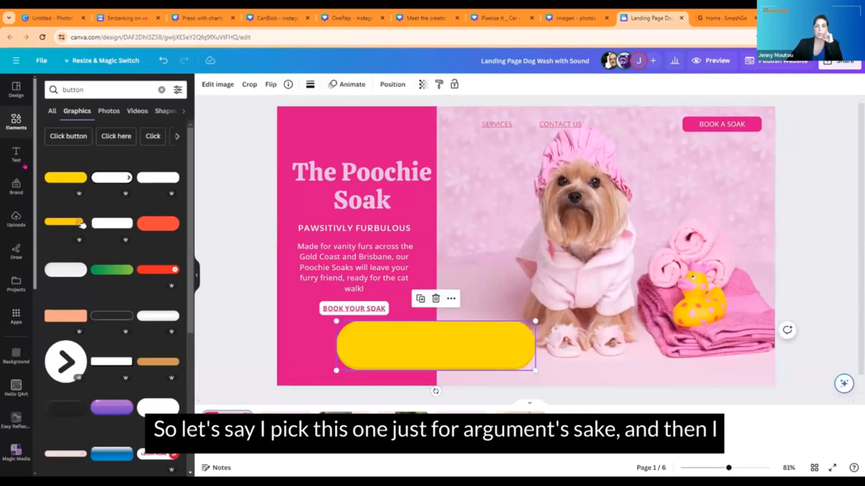
- Add a subheading text box over the yellow button, group the two together and open the group's further options
left_click(16, 154)
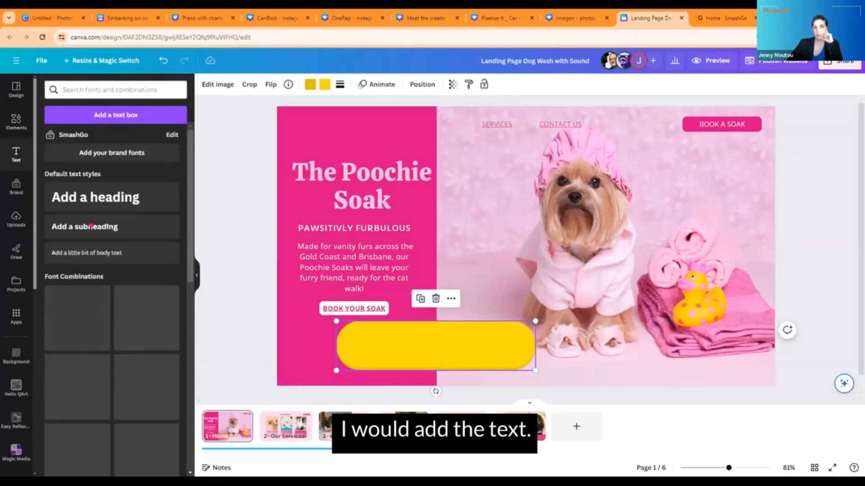
left_click(90, 226)
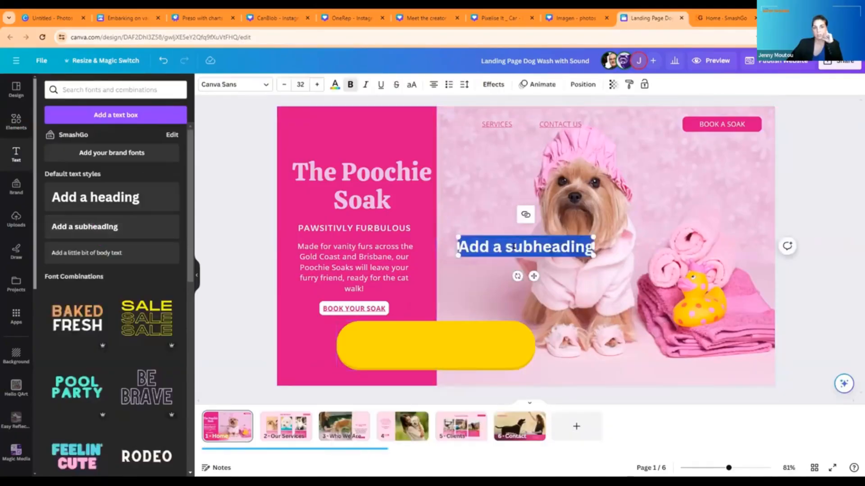
left_click_drag(534, 276, 444, 373)
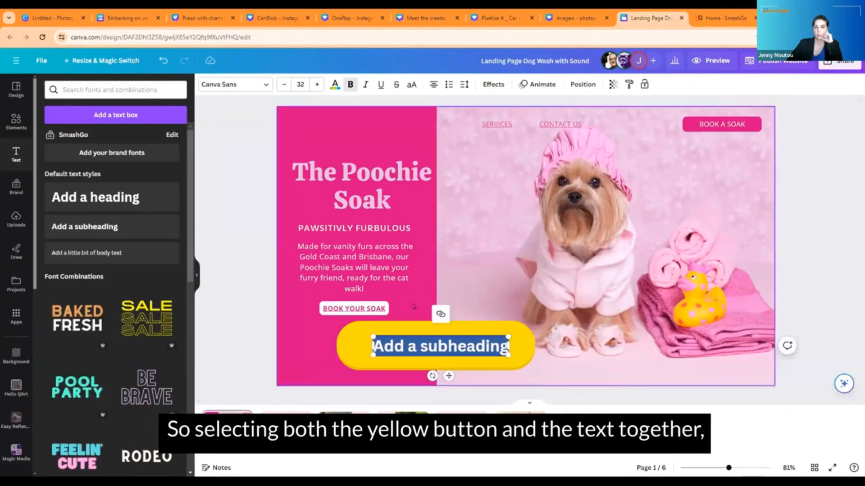
left_click(417, 346)
left_click(425, 331, "shift")
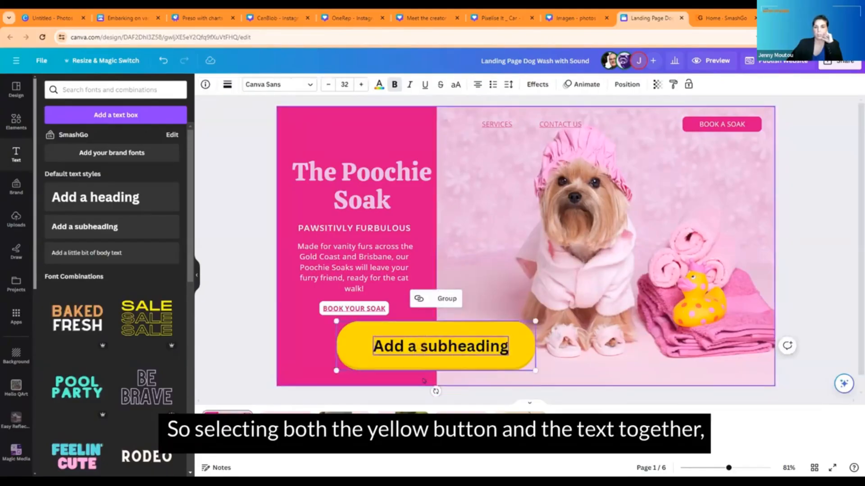
left_click(439, 300)
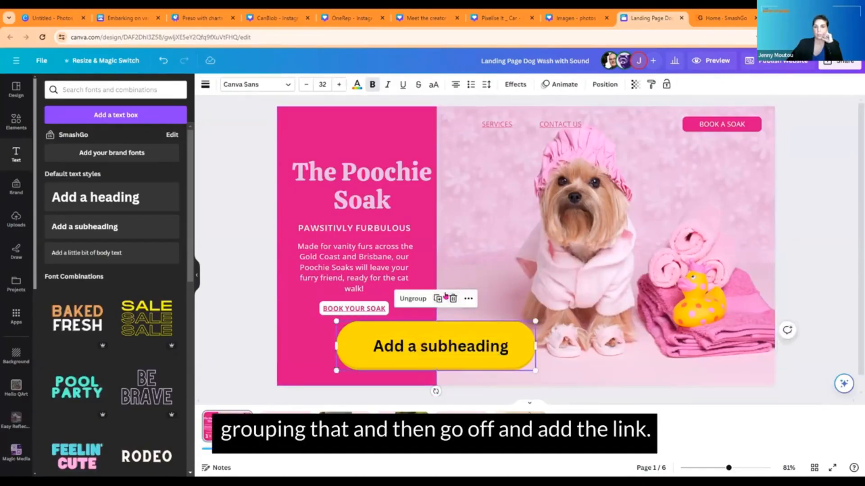
left_click(468, 298)
mouse_move(490, 232)
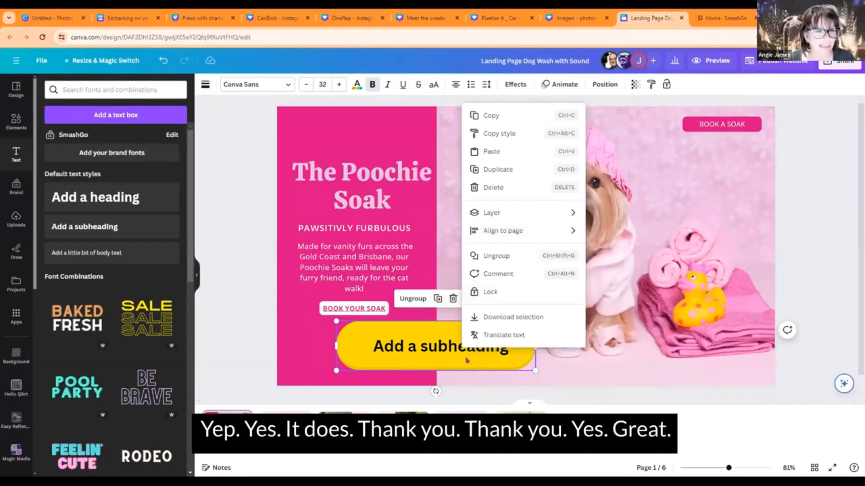
- Delete the yellow button and its subheading text from the landing page
left_click(477, 350)
left_click(460, 330)
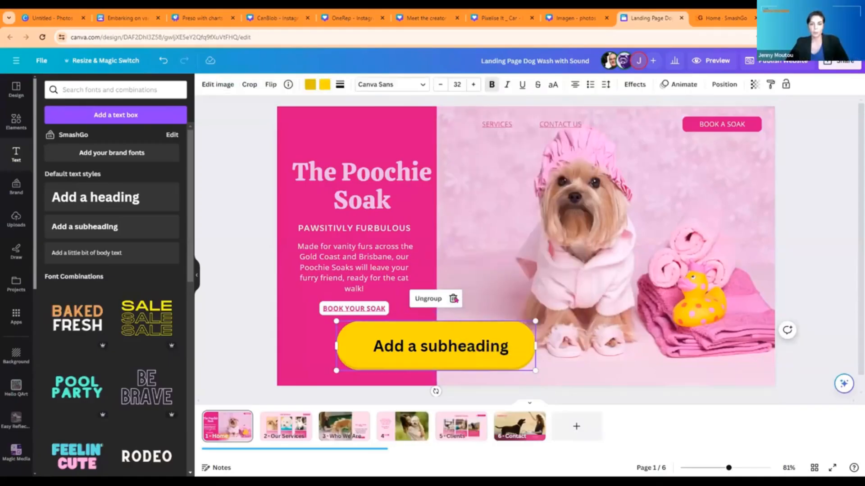
left_click(454, 300)
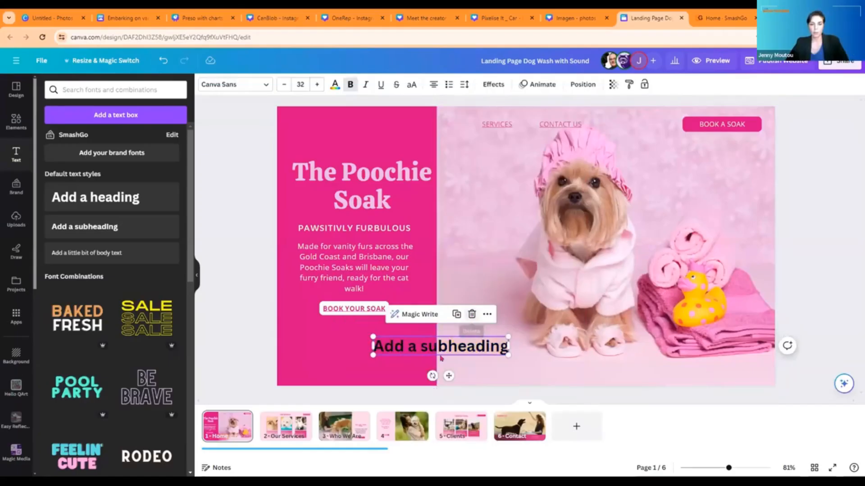
key("Delete")
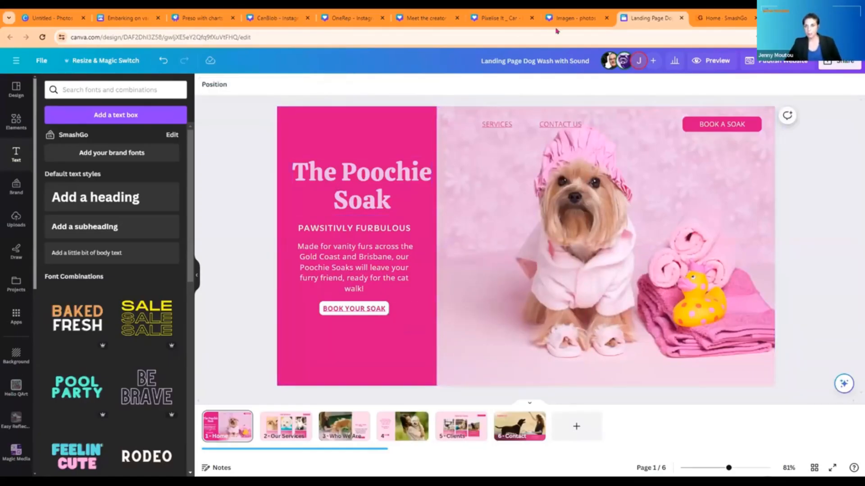
- Switch to the Imagen - photos design, search the apps for "imagen" and open the Imagen app
left_click(563, 20)
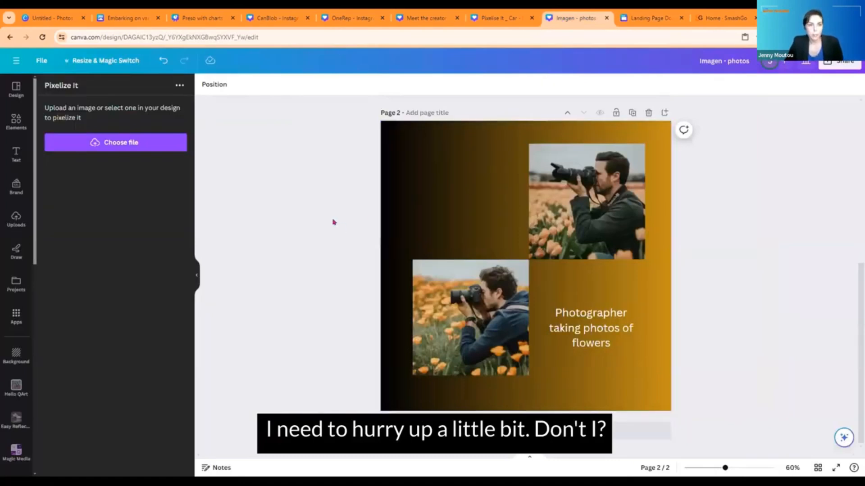
scroll(329, 203, "up", 5)
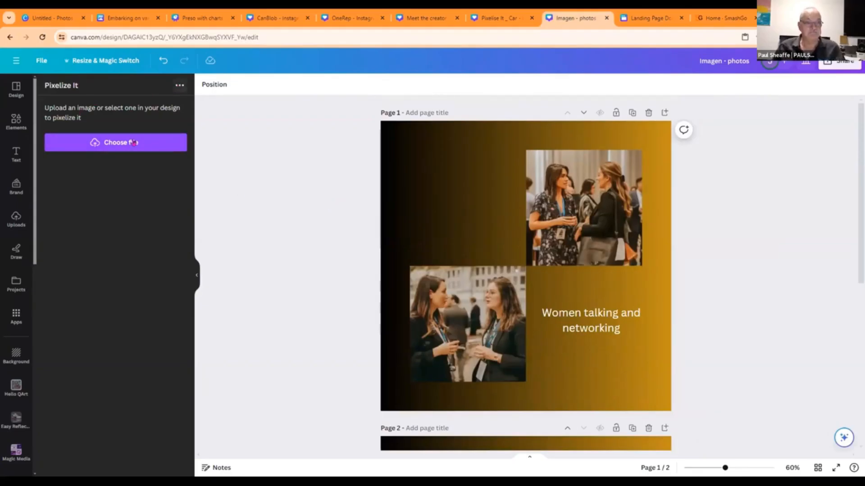
left_click(8, 322)
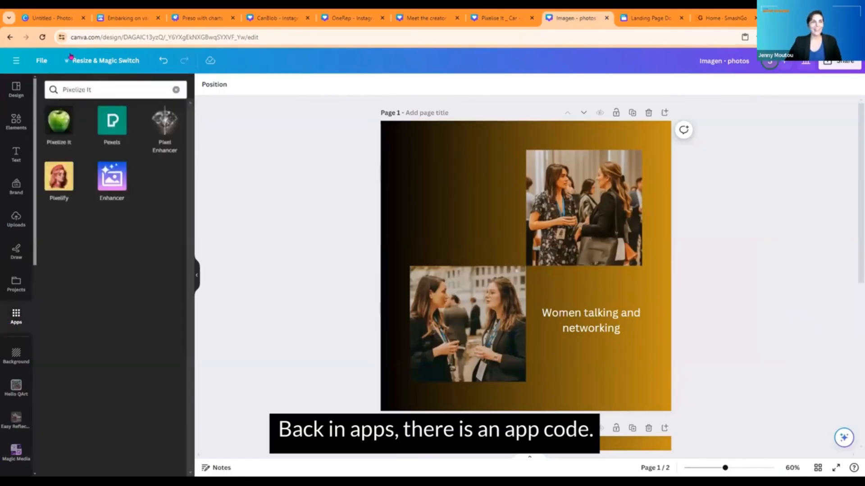
left_click(175, 89)
type("image")
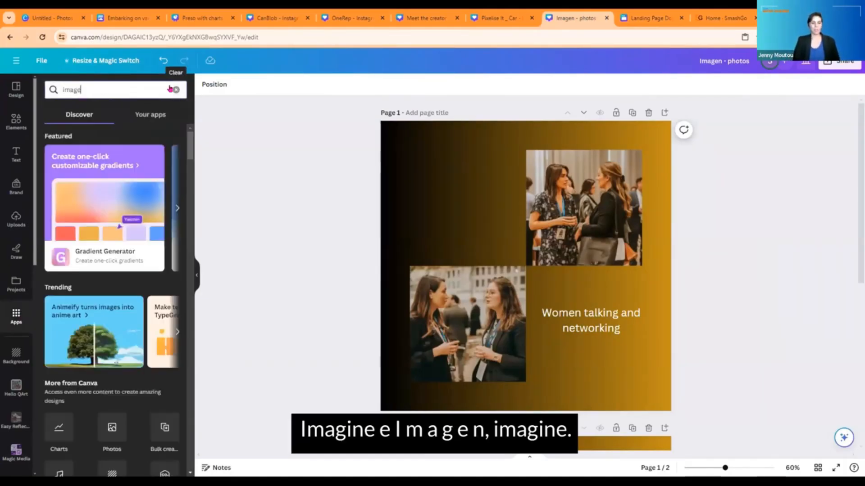
type("n")
key("Return")
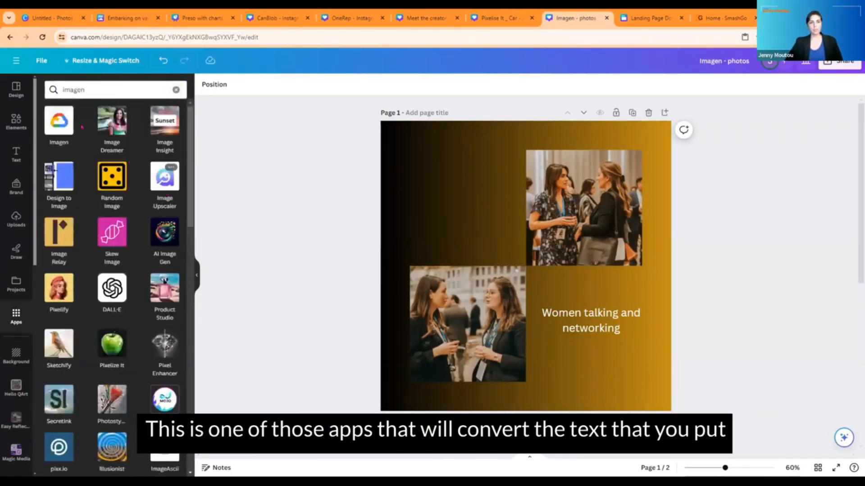
left_click(48, 128)
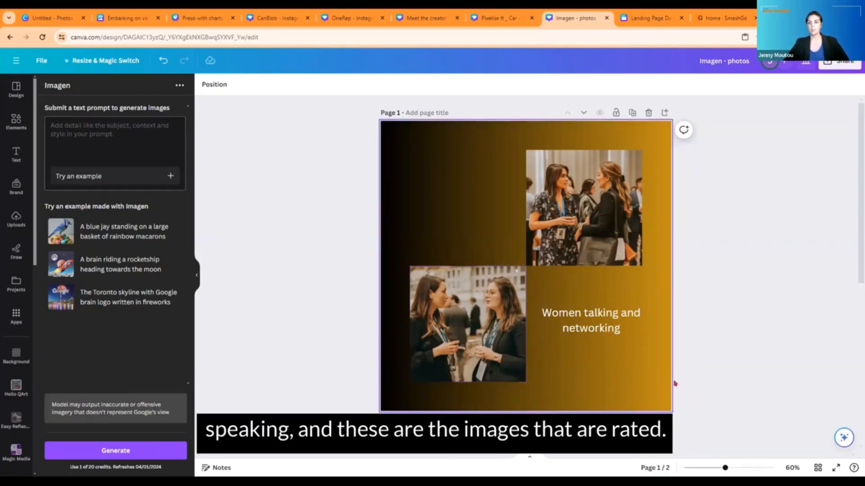
- Hide the side panel and enlarge the upper photo of the two women networking on page 1
left_click_drag(739, 466, 745, 468)
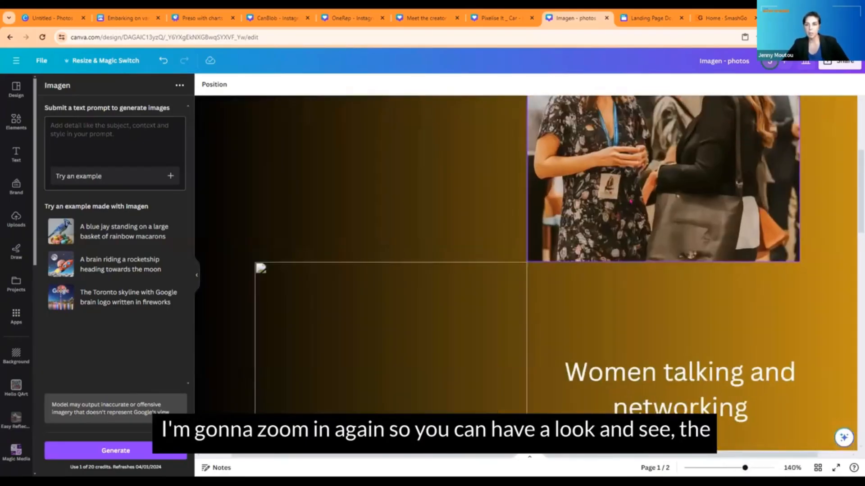
scroll(630, 201, "down", 2)
scroll(630, 201, "up", 6)
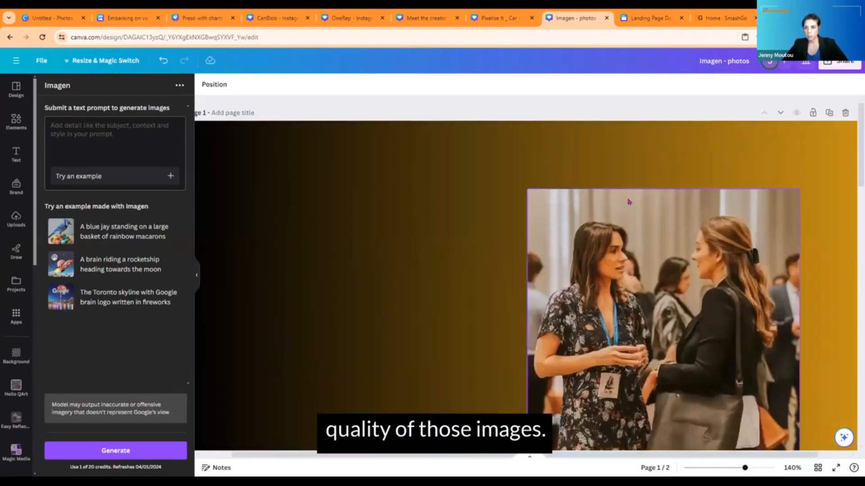
scroll(629, 201, "down", 2)
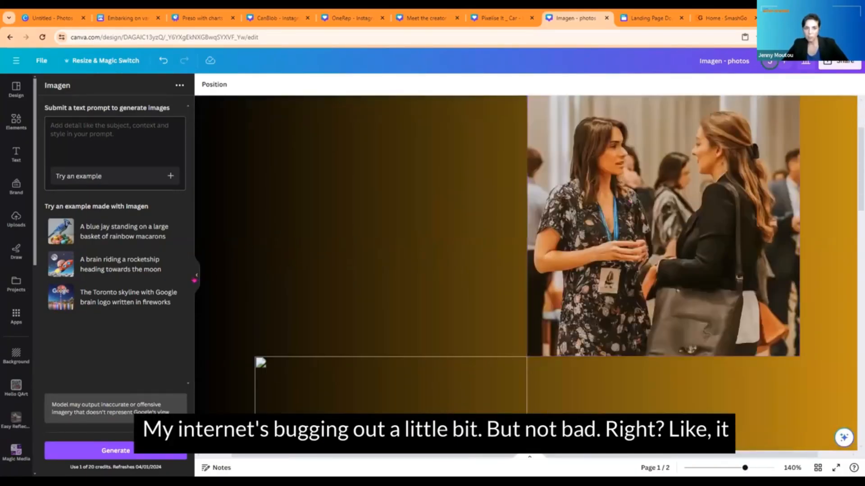
left_click(196, 276)
scroll(567, 249, "up", 2)
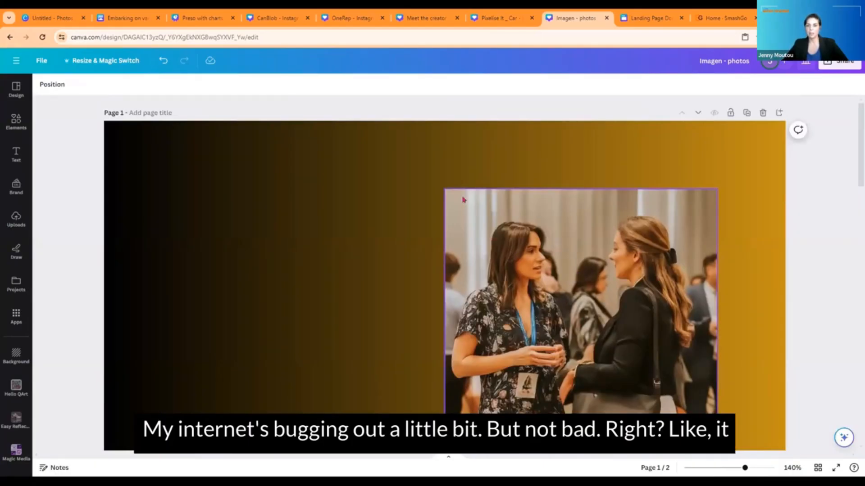
left_click_drag(443, 186, 382, 127)
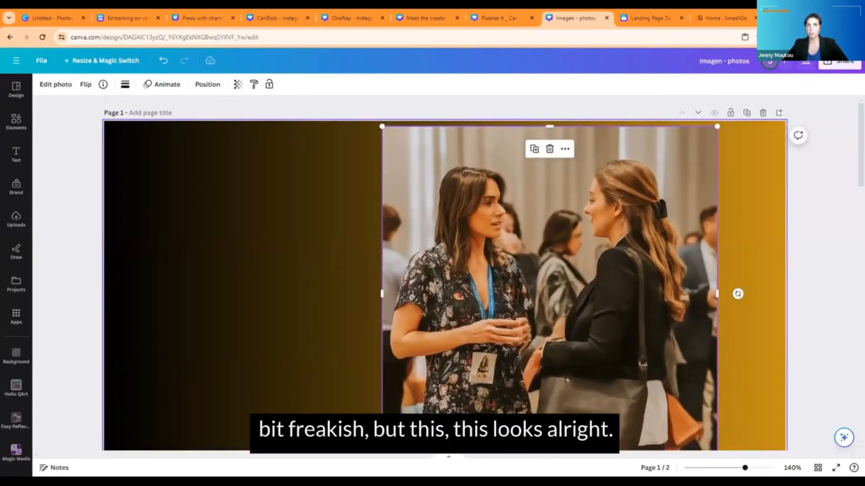
- Enlarge the upper photo of the photographer among the tulips on page 2
scroll(474, 239, "down", 7)
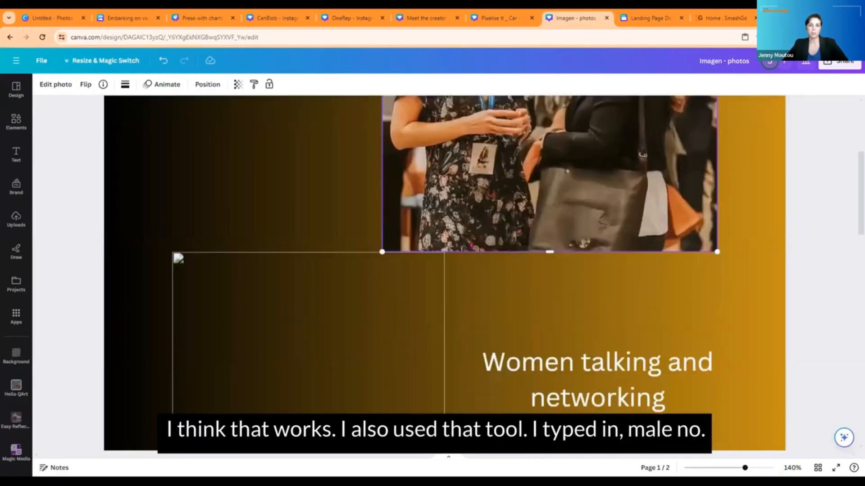
scroll(110, 206, "down", 6)
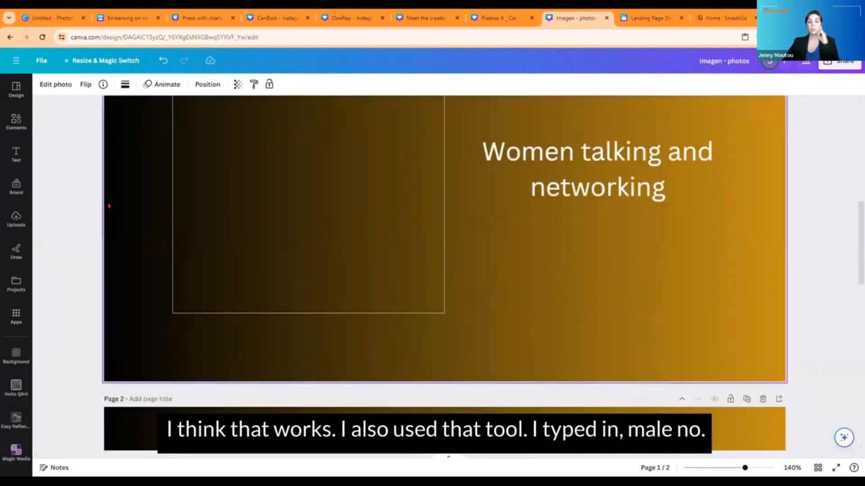
scroll(109, 206, "down", 4)
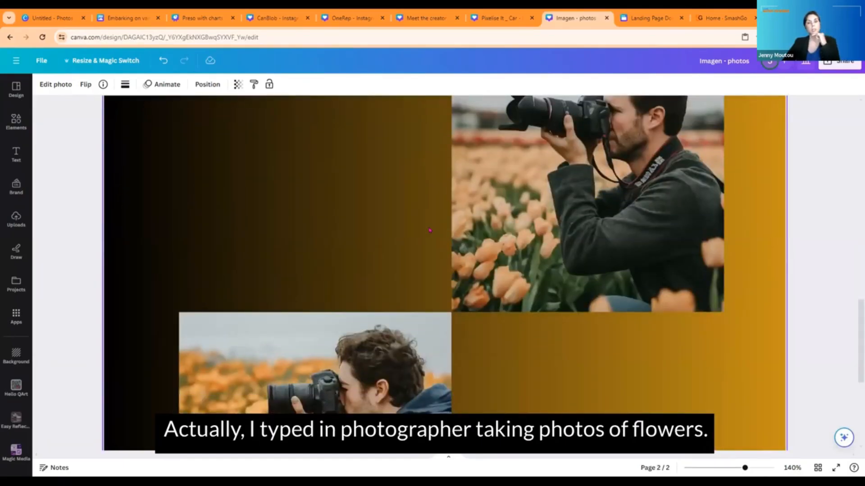
scroll(429, 230, "down", 2)
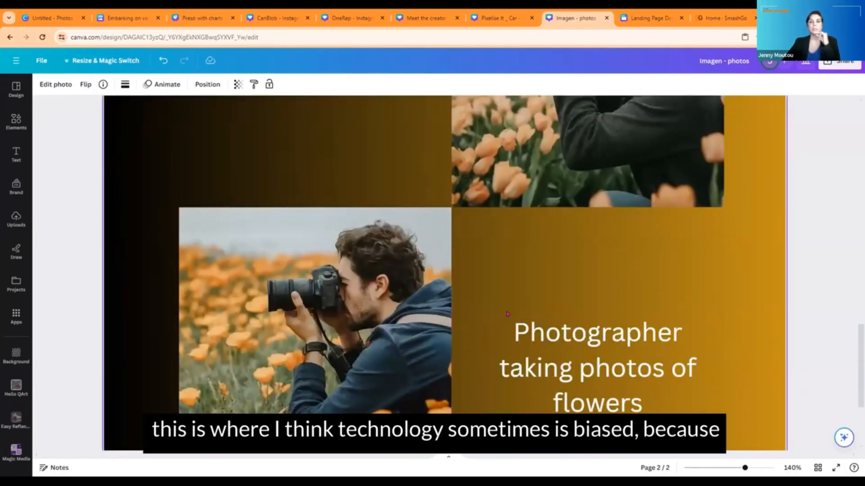
scroll(507, 314, "up", 2)
scroll(507, 314, "up", 2)
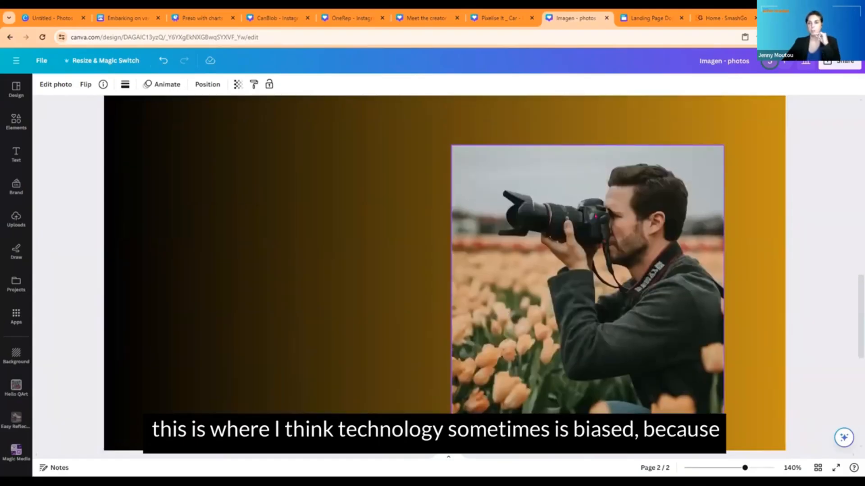
left_click(720, 149)
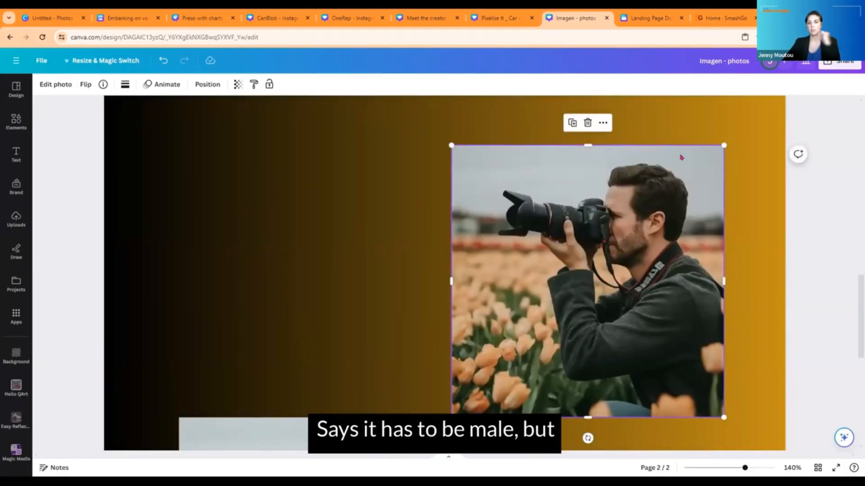
left_click_drag(722, 145, 761, 108)
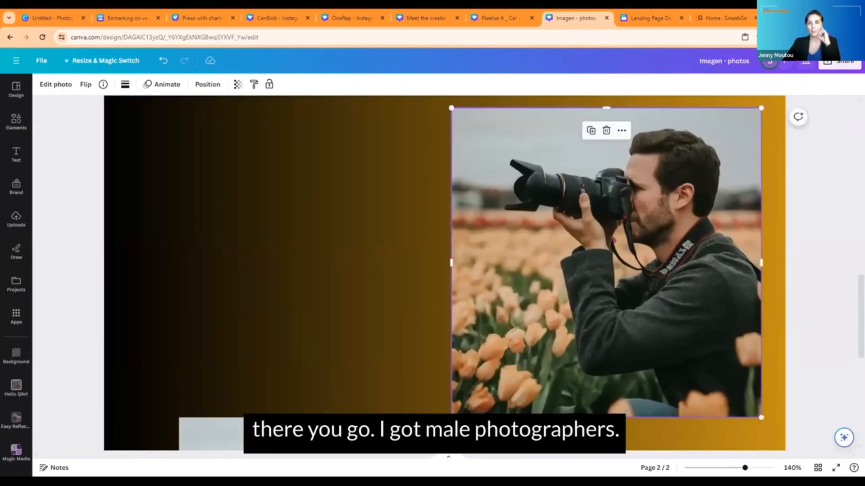
- Review the photographer images and their caption on page 2, and close the SmashGo browser tab
scroll(616, 239, "down", 2)
scroll(417, 304, "down", 4)
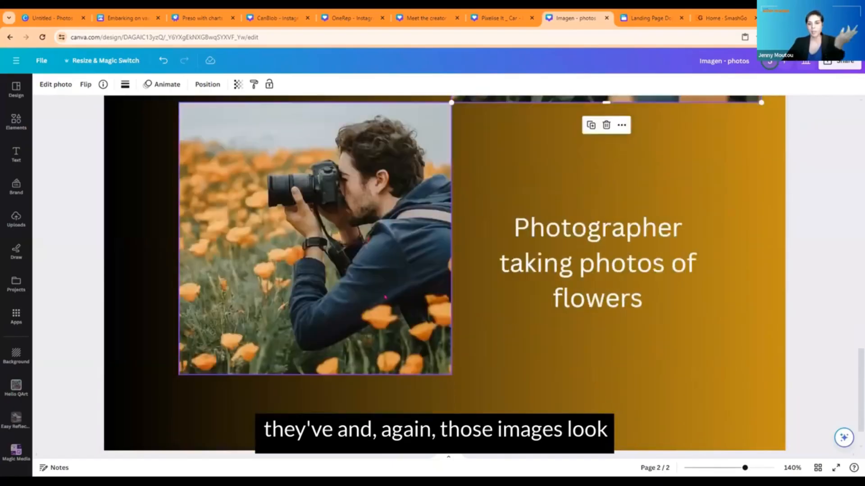
scroll(385, 297, "up", 1)
scroll(385, 298, "up", 1)
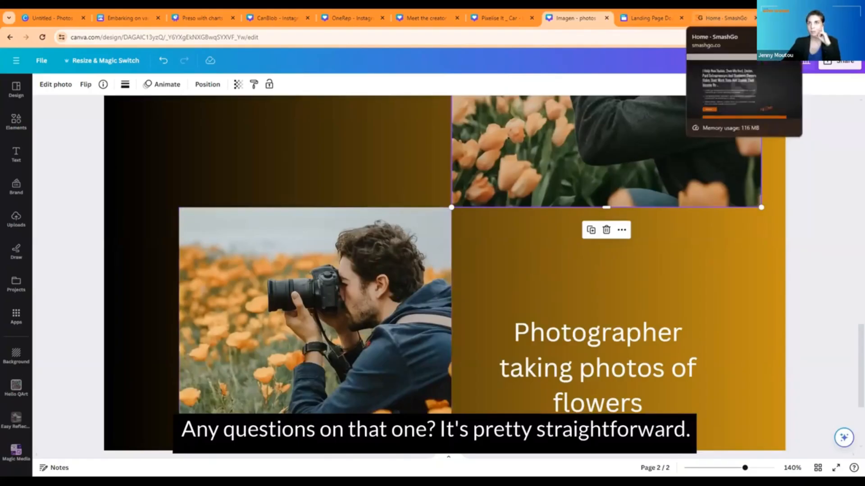
left_click(756, 18)
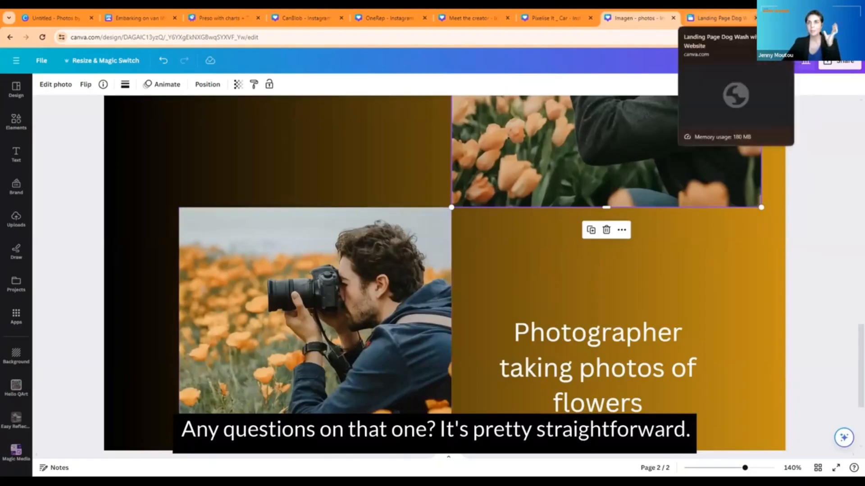
scroll(542, 224, "down", 3)
scroll(542, 223, "down", 1)
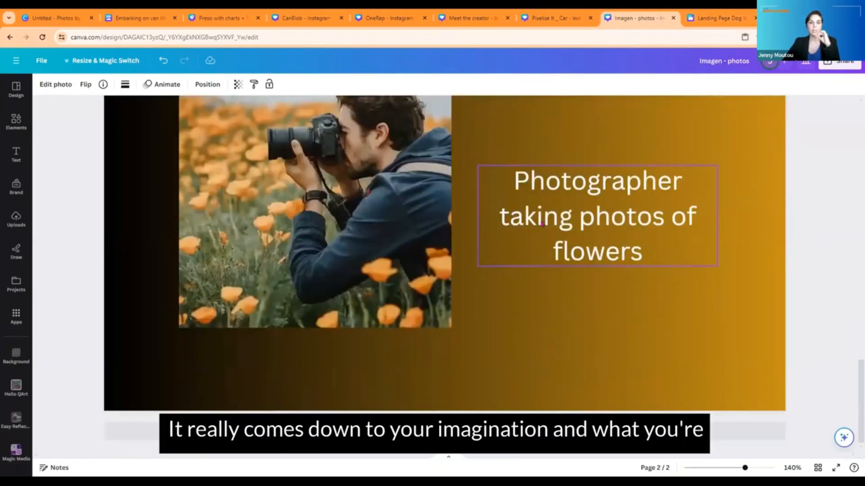
scroll(541, 223, "up", 2)
scroll(542, 224, "up", 1)
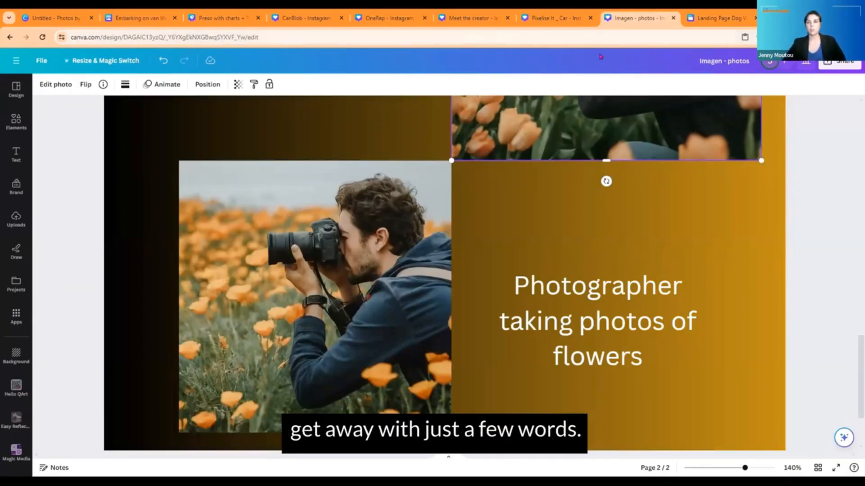
- Switch to the Pixelise It _ Car design, then shrink and reposition the pink car image on page 1
left_click(564, 20)
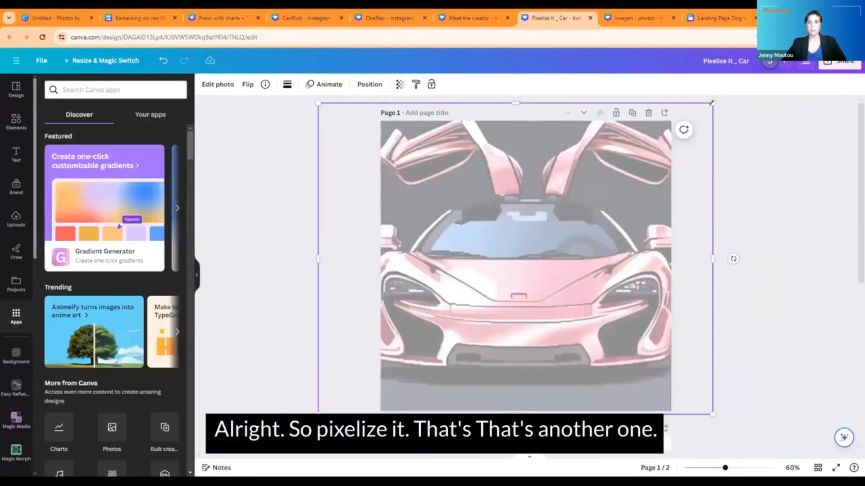
left_click_drag(712, 103, 635, 162)
left_click_drag(563, 230, 606, 209)
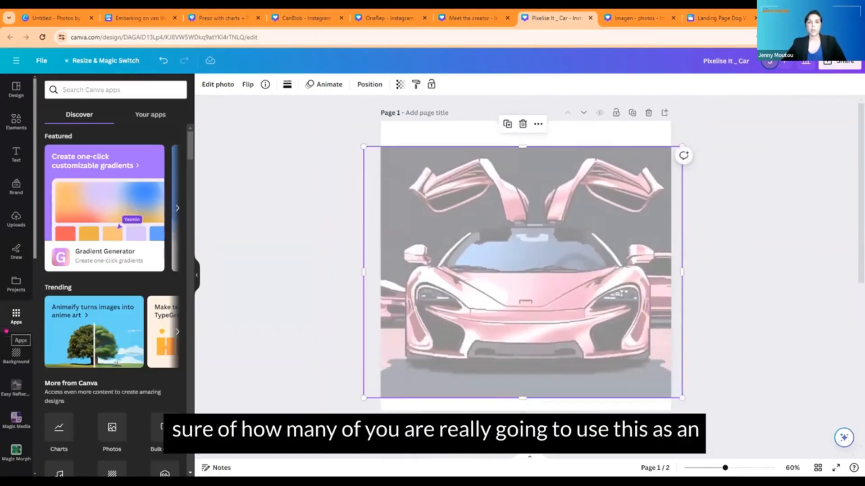
left_click(777, 287)
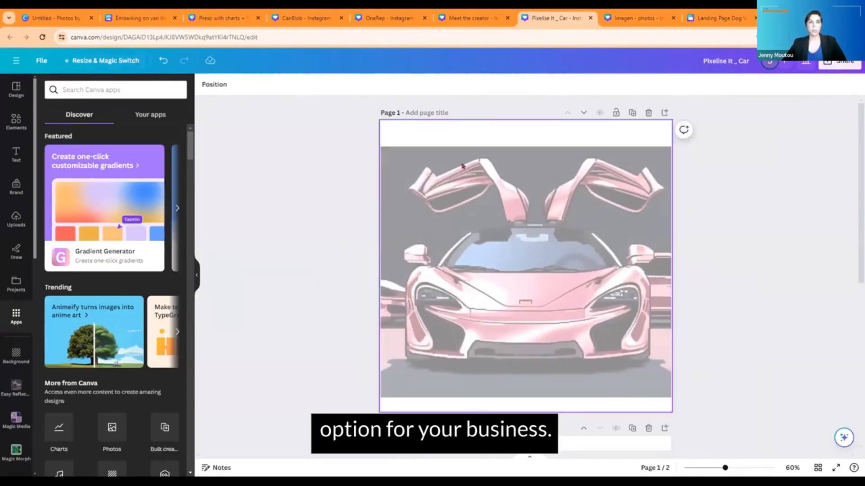
- Set the transparency of the pink car image on page 1 to 100
left_click(452, 177)
left_click(394, 85)
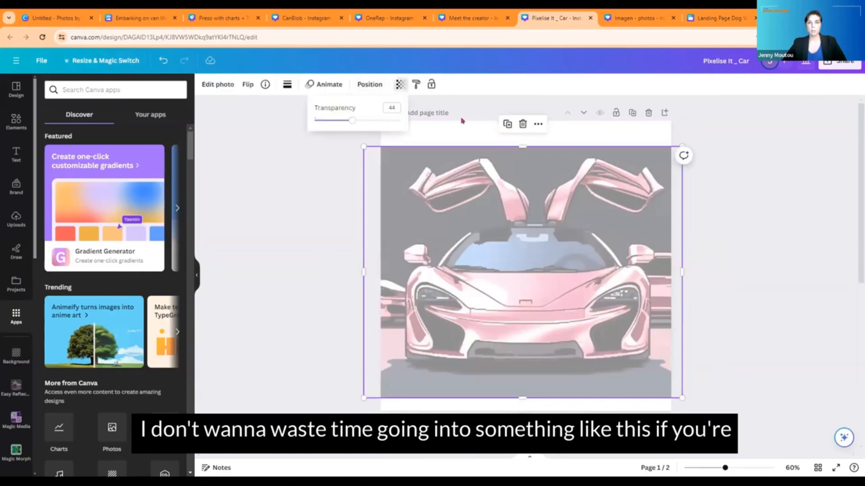
left_click_drag(354, 120, 407, 121)
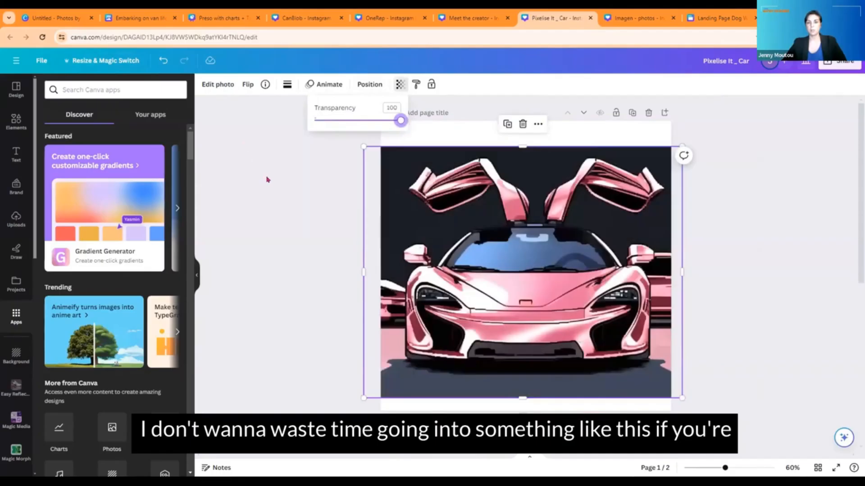
left_click(268, 180)
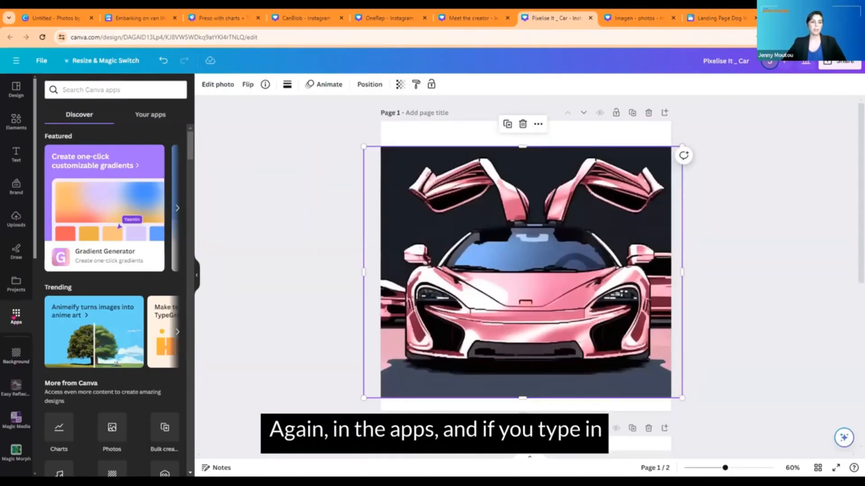
- Search the Canva apps for Pixelize It and review the cartoon-style pink car image on page 1
left_click(79, 88)
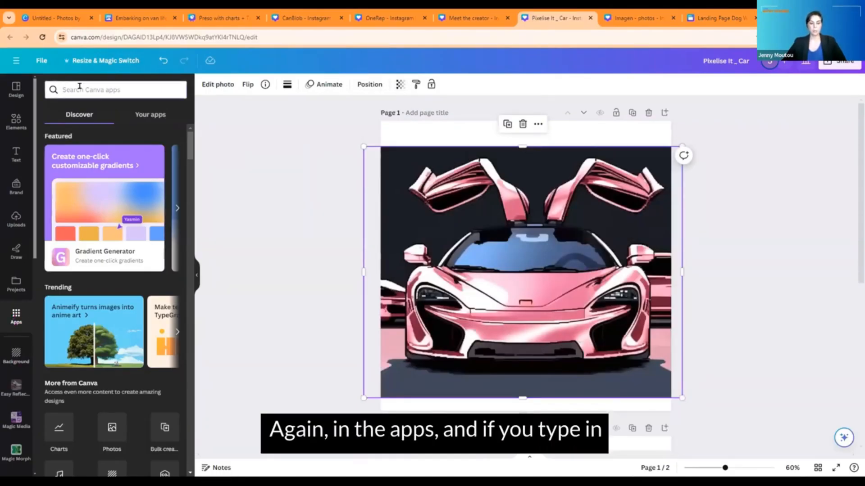
type("pixel")
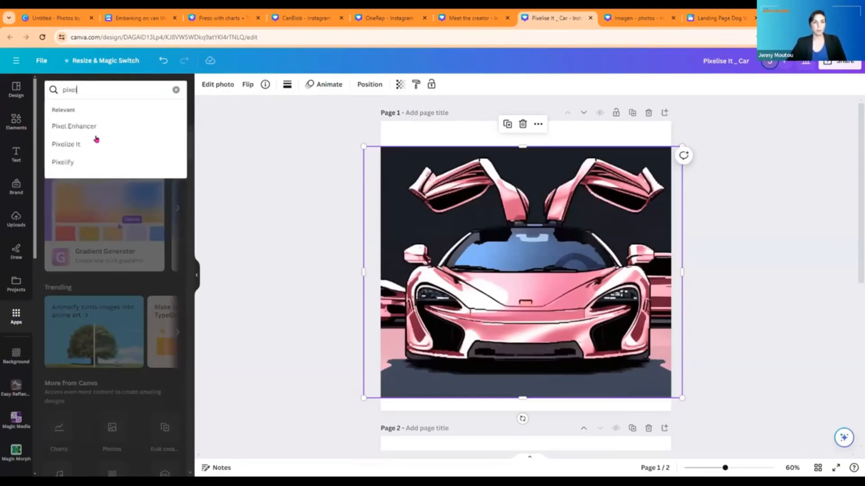
left_click(97, 144)
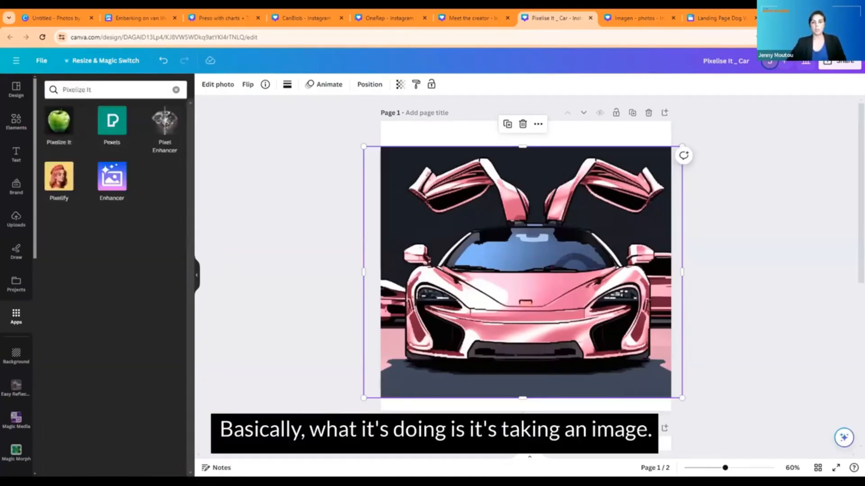
scroll(522, 271, "down", 3)
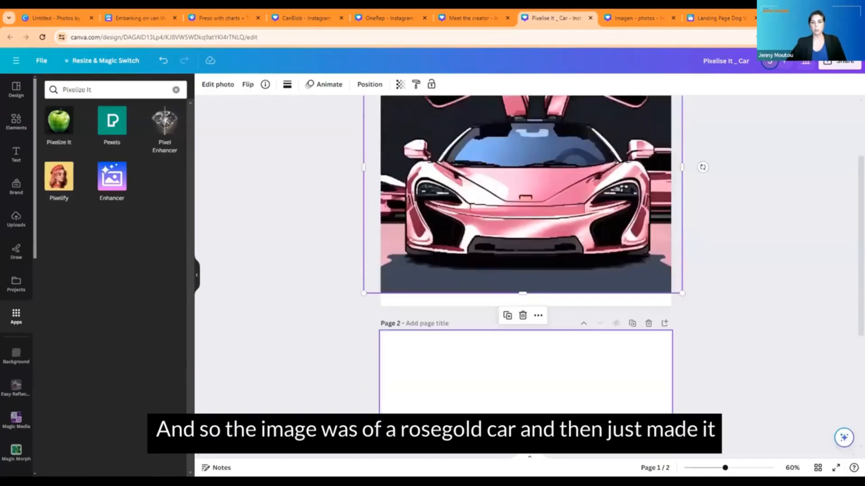
scroll(701, 272, "up", 3)
scroll(510, 361, "down", 2)
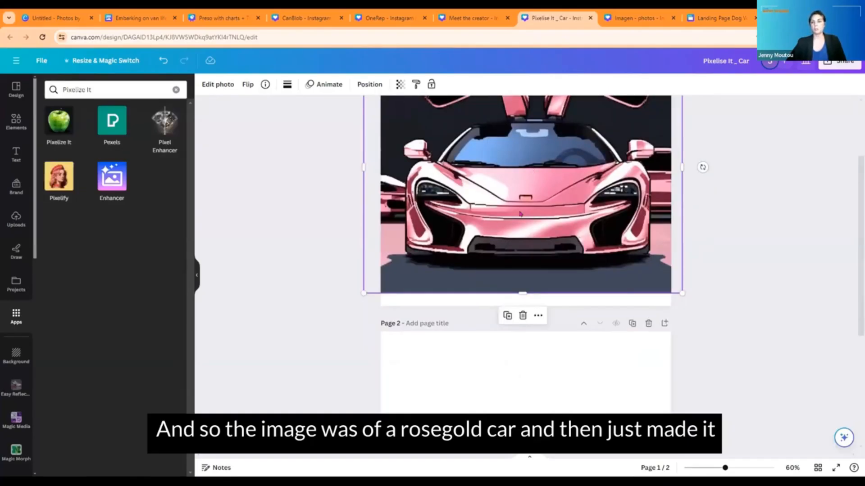
scroll(614, 210, "up", 2)
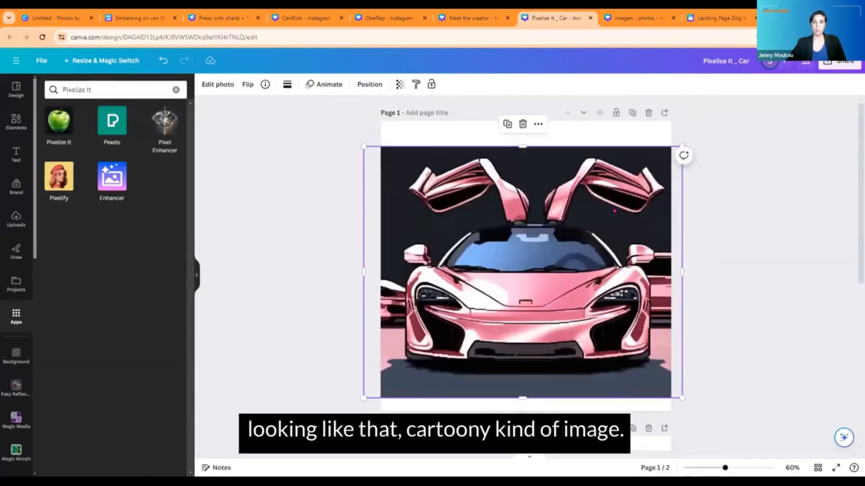
- Close the Pixelise It _ Car design and return to the OpenRep post description form in the Meet the creator design
left_click(590, 18)
left_click(489, 19)
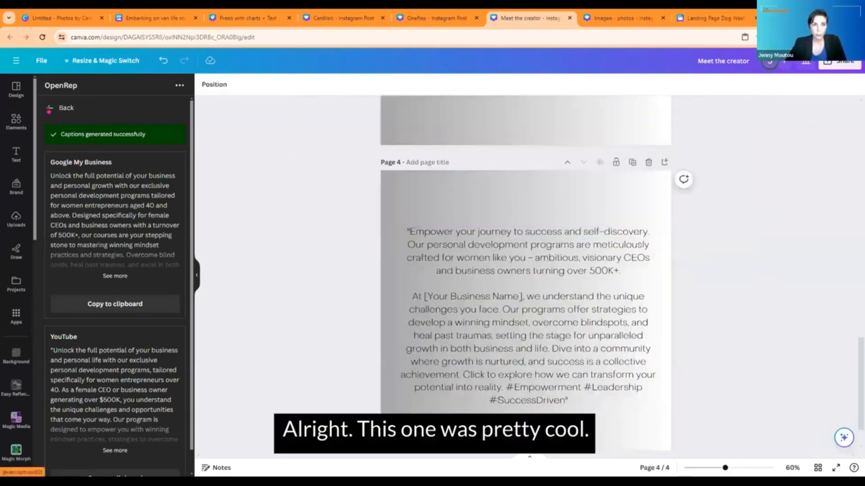
left_click(48, 107)
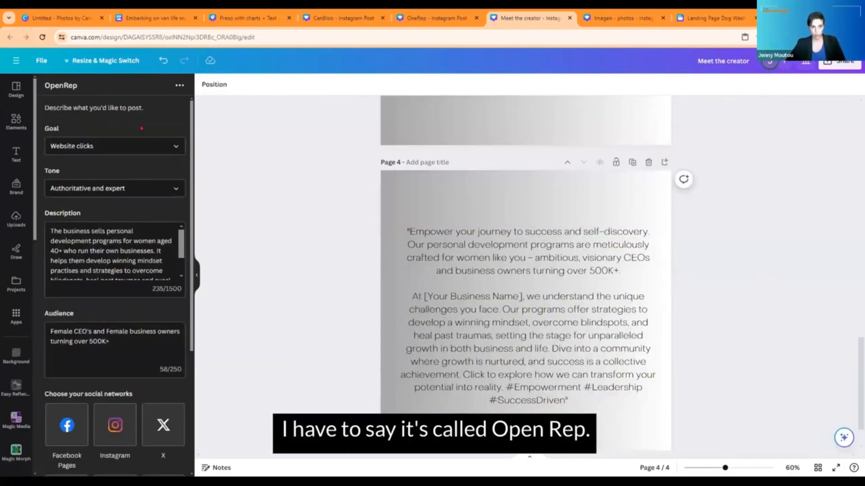
scroll(718, 249, "up", 10)
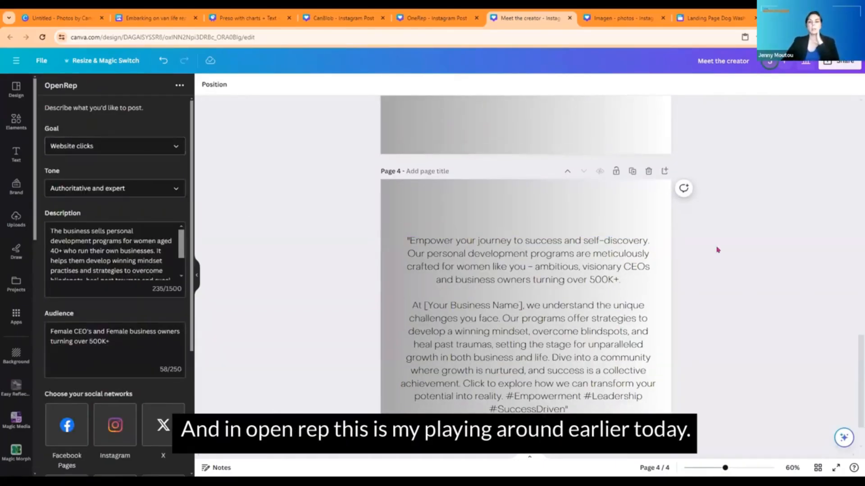
scroll(718, 249, "down", 3)
scroll(718, 249, "down", 5)
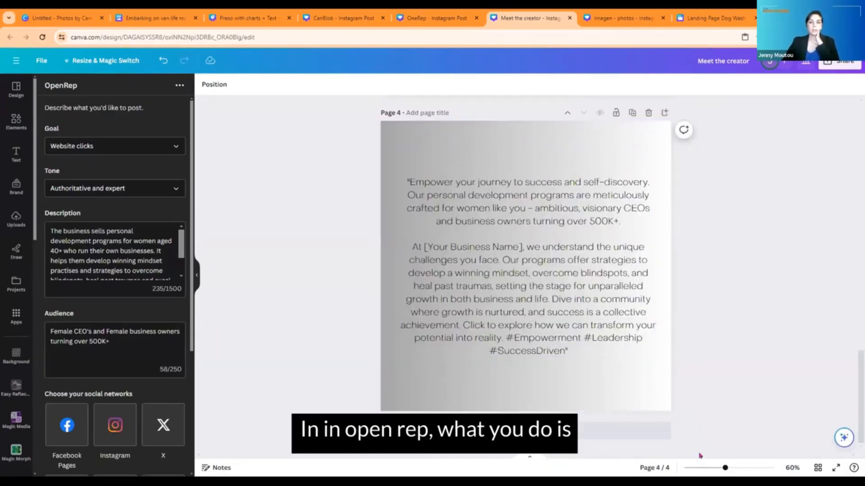
left_click_drag(724, 467, 732, 468)
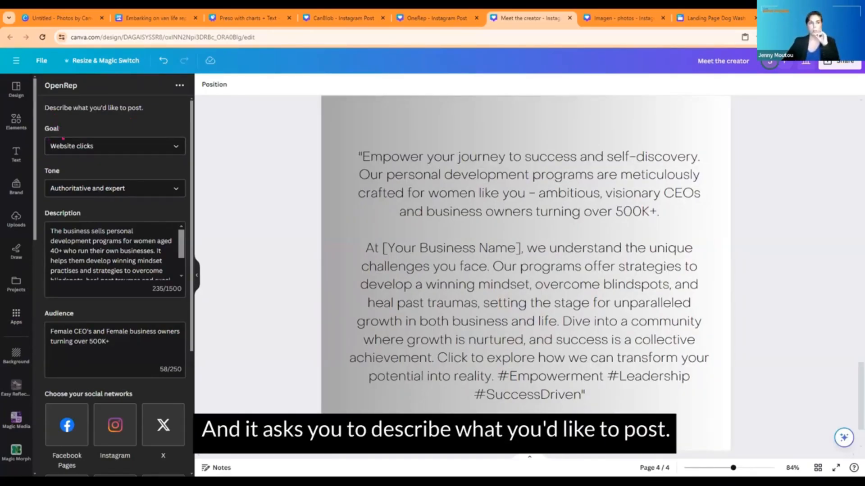
- Review OpenRep's goal, tone and social network options, keeping Website clicks as the goal and Authoritative and expert as the tone
left_click(85, 149)
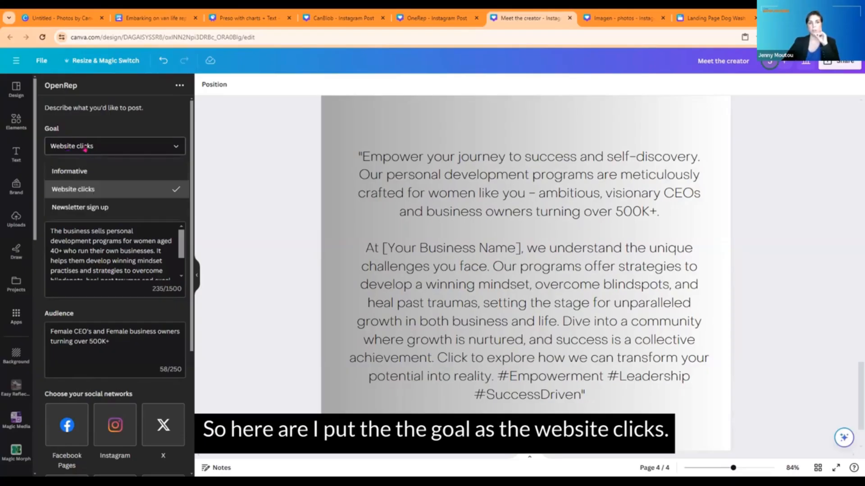
left_click(85, 190)
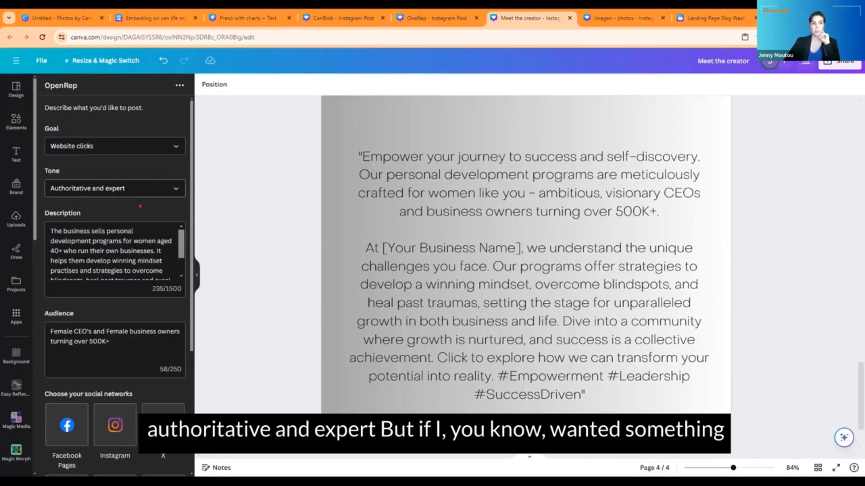
left_click(140, 193)
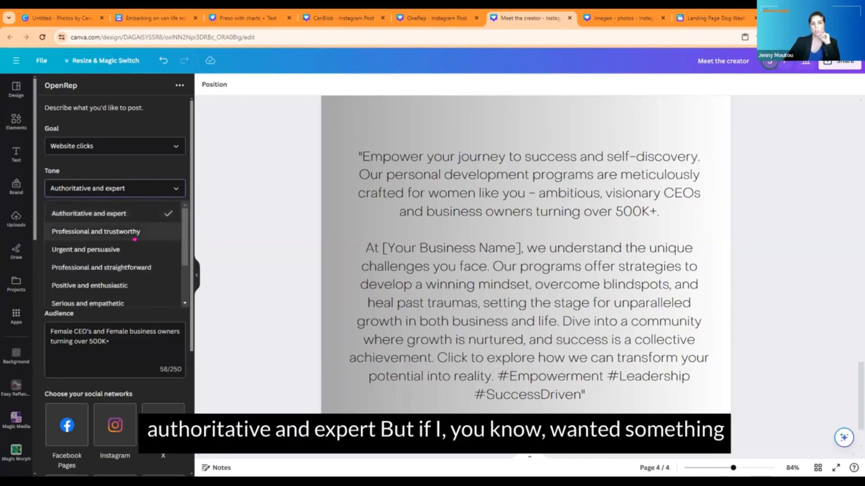
scroll(134, 240, "down", 2)
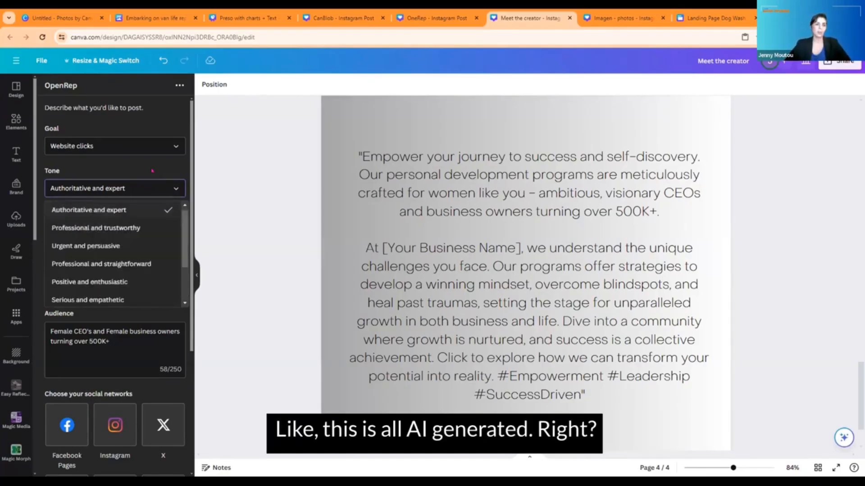
left_click(152, 171)
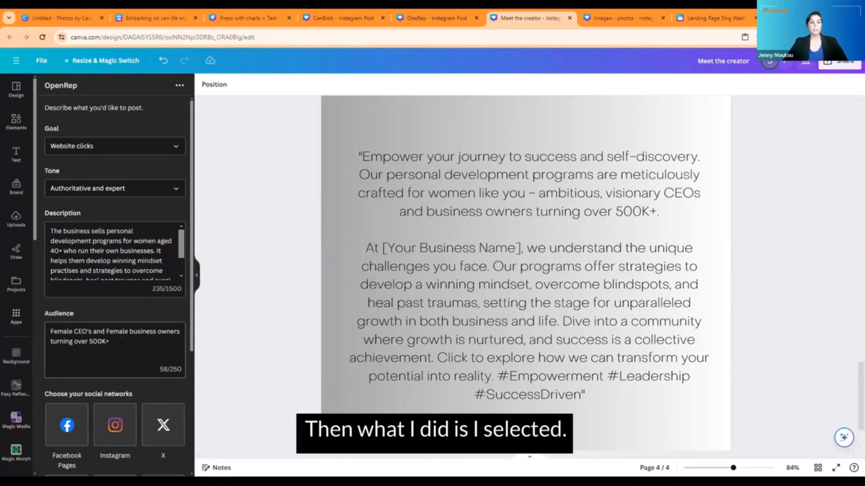
scroll(121, 341, "down", 3)
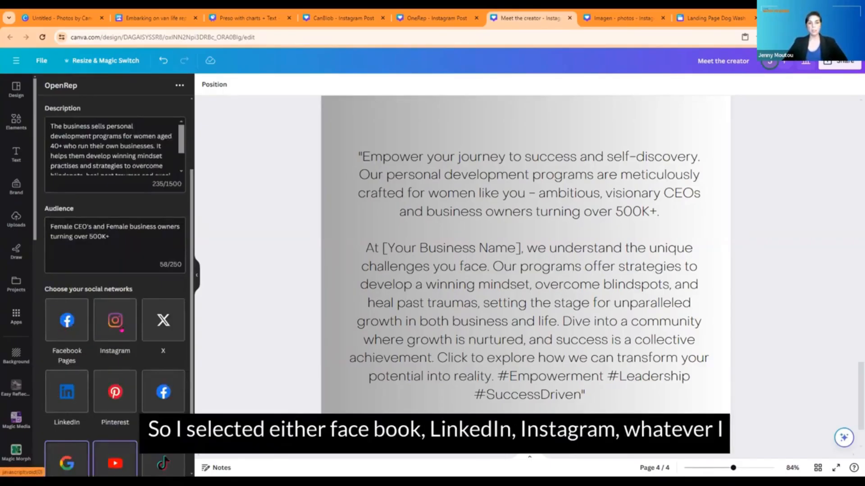
scroll(122, 331, "down", 2)
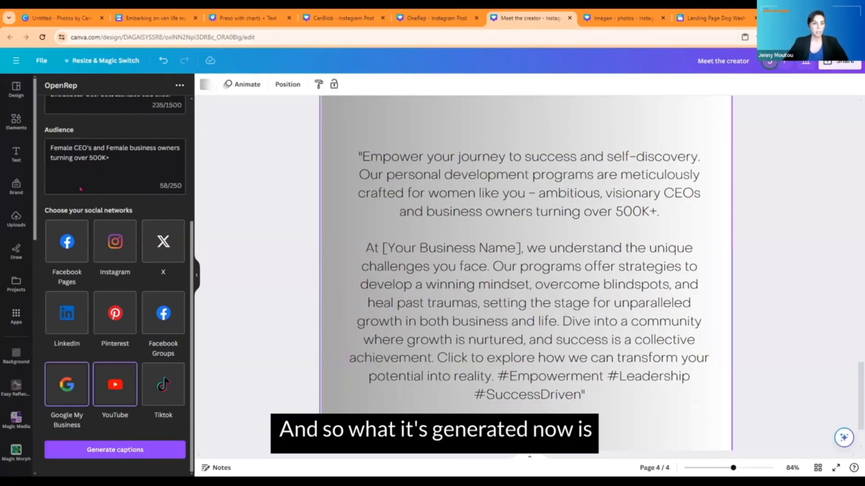
- Change page 4's gradient background to white, and start new paragraphs in its caption at the hashtags and at "Dive into a community"
left_click(205, 84)
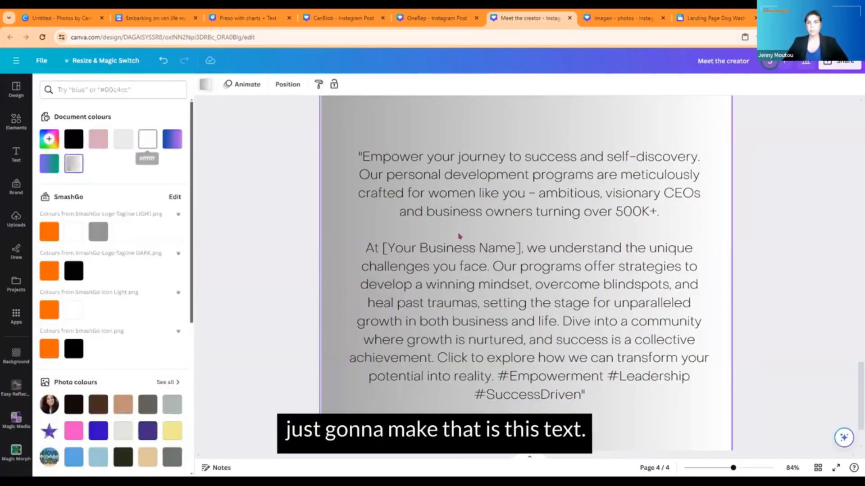
left_click(147, 139)
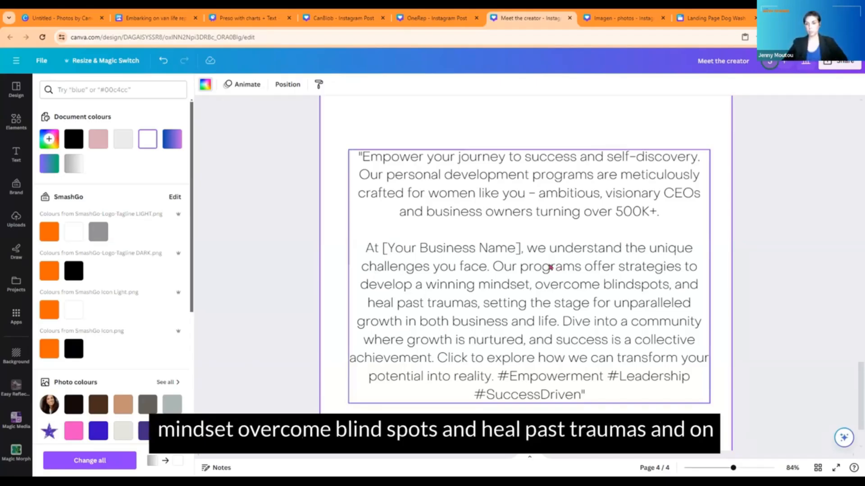
double_click(491, 377)
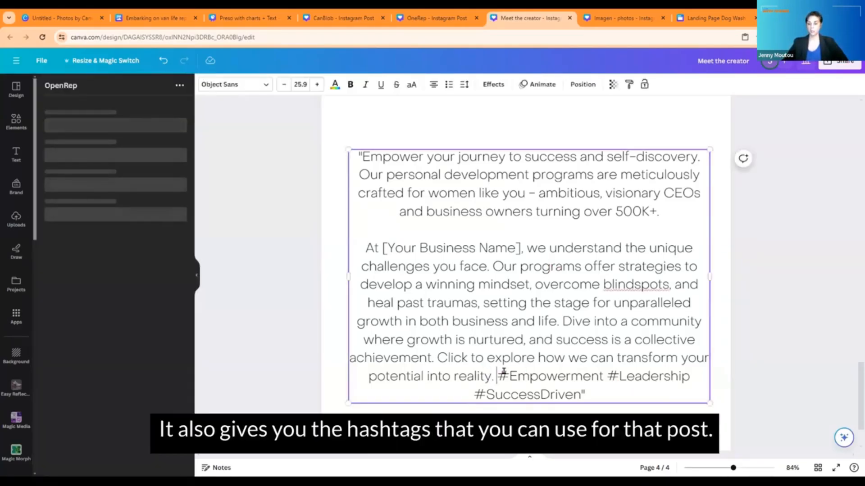
key("Return")
key("Return")
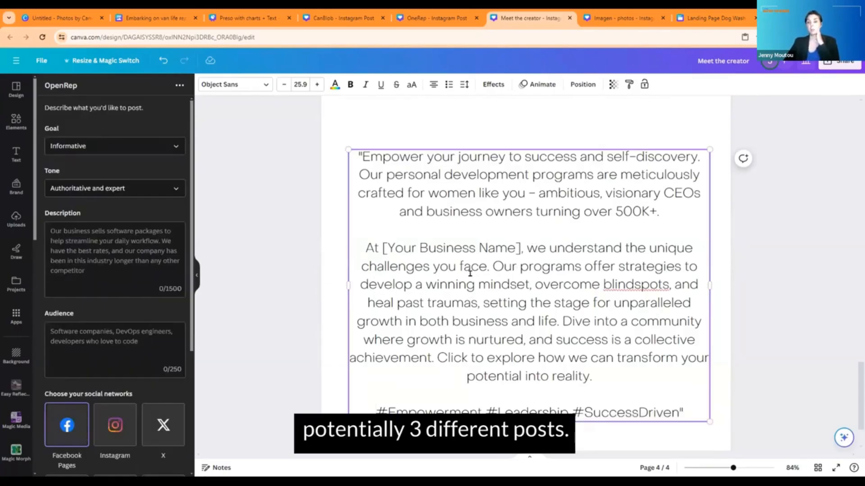
left_click(559, 321)
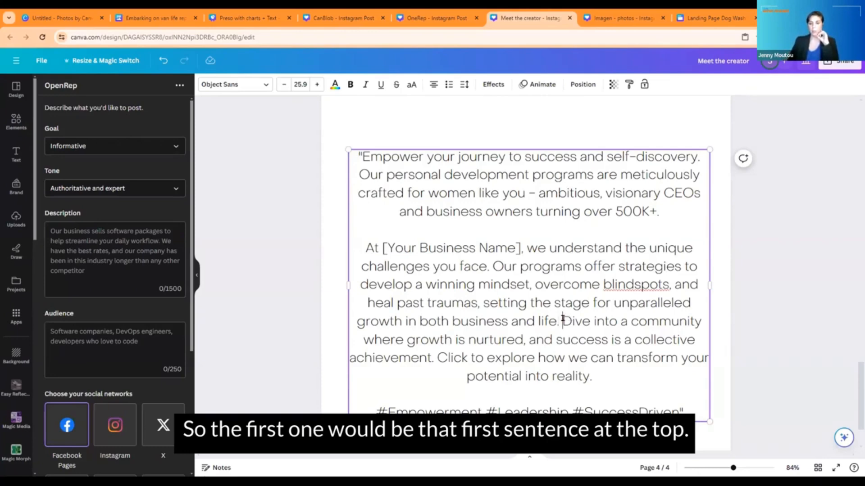
key("Return")
key("Return")
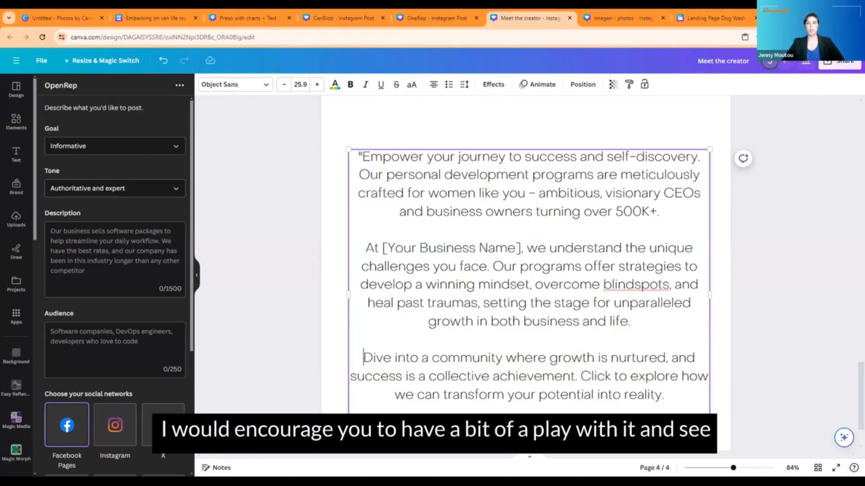
- Switch to the OneRep design and review the captions for Facebook, LinkedIn, Google My Business and YouTube on pages 1 to 4
left_click(443, 20)
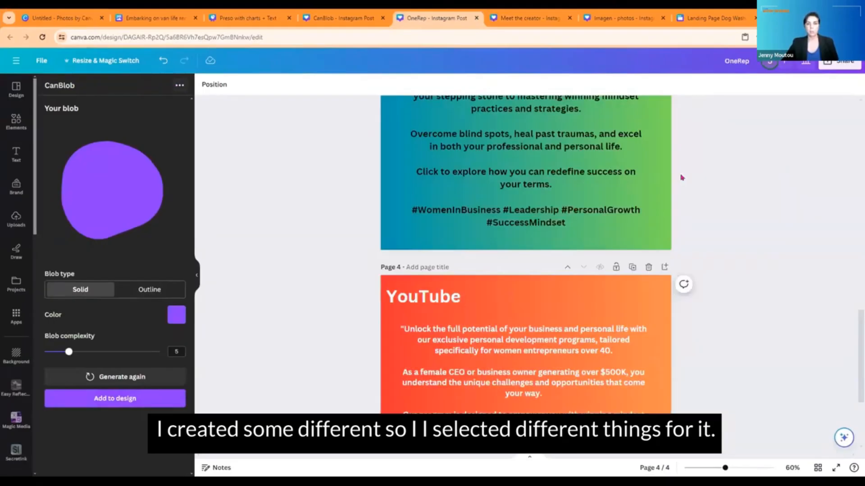
scroll(679, 176, "up", 12)
scroll(532, 357, "up", 1)
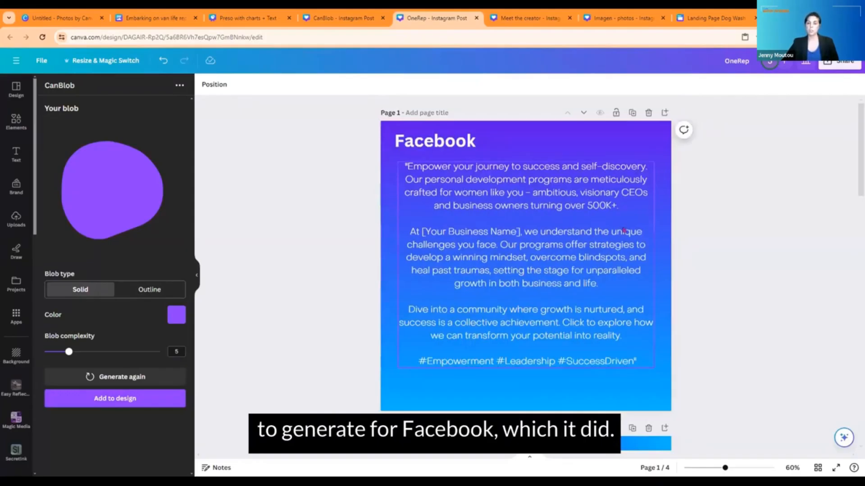
scroll(630, 224, "down", 5)
scroll(629, 224, "down", 2)
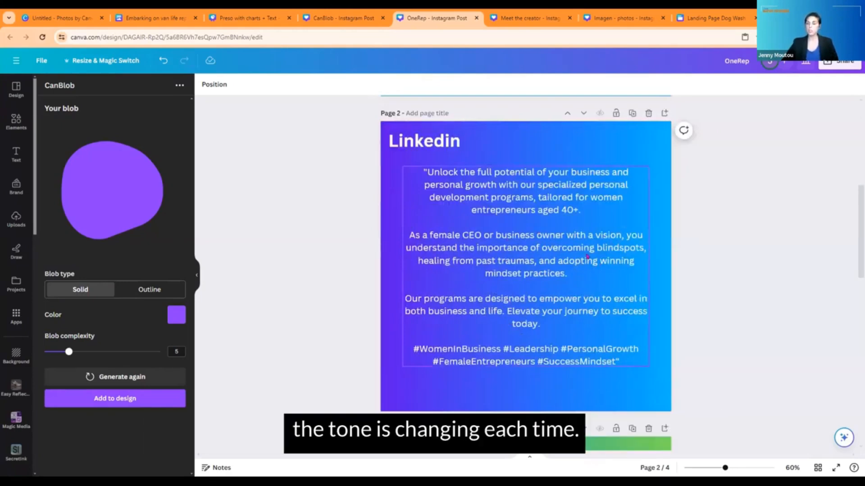
scroll(588, 257, "down", 5)
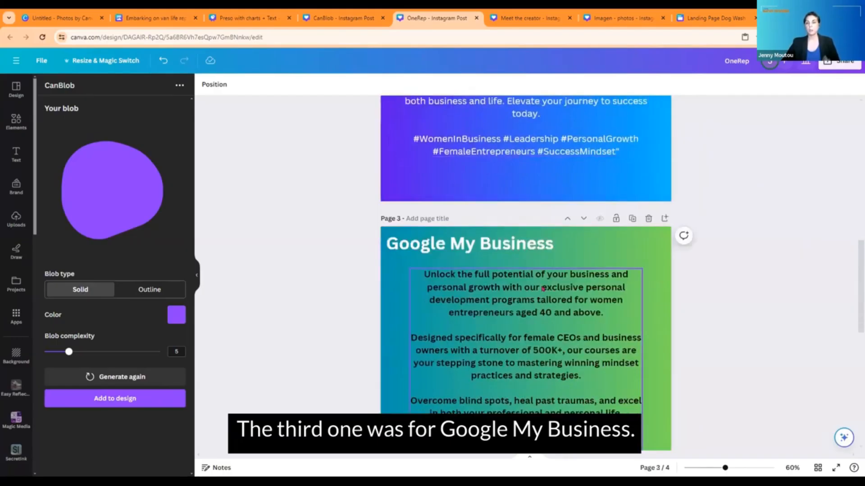
scroll(543, 289, "down", 2)
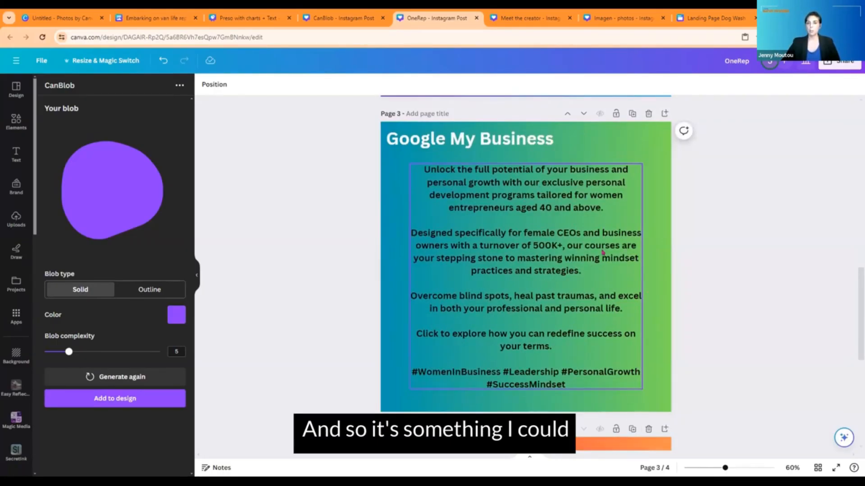
scroll(602, 252, "down", 4)
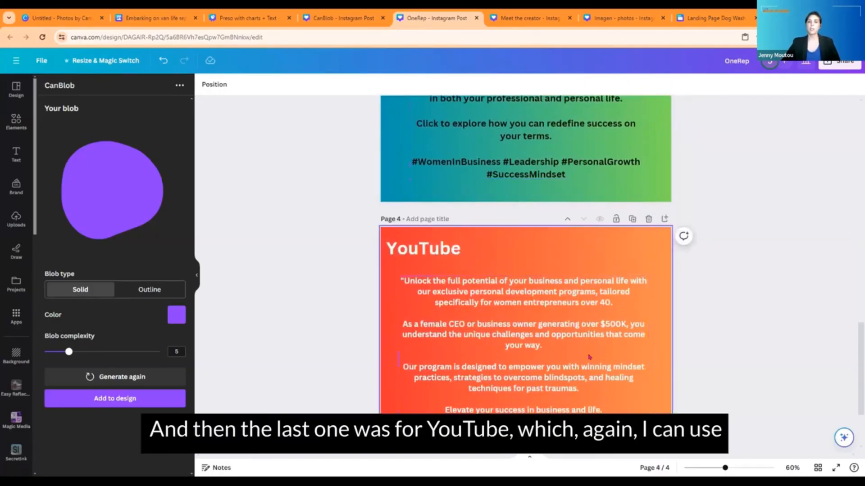
scroll(544, 382, "down", 2)
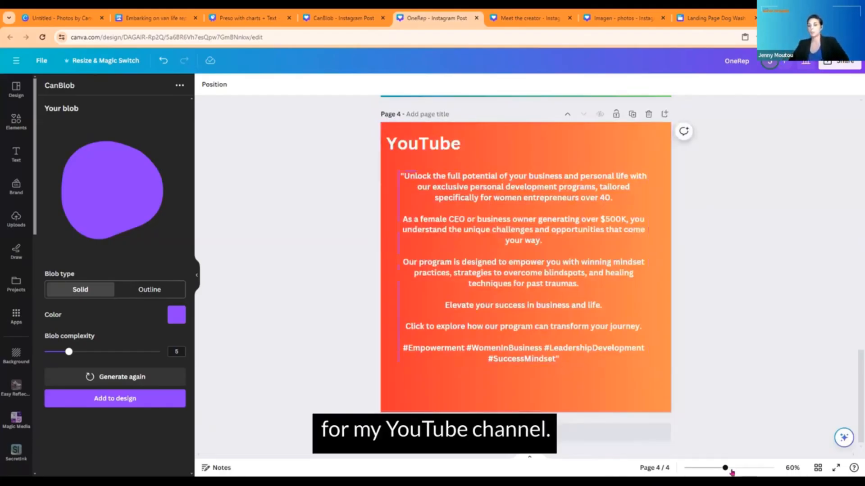
left_click_drag(724, 468, 732, 469)
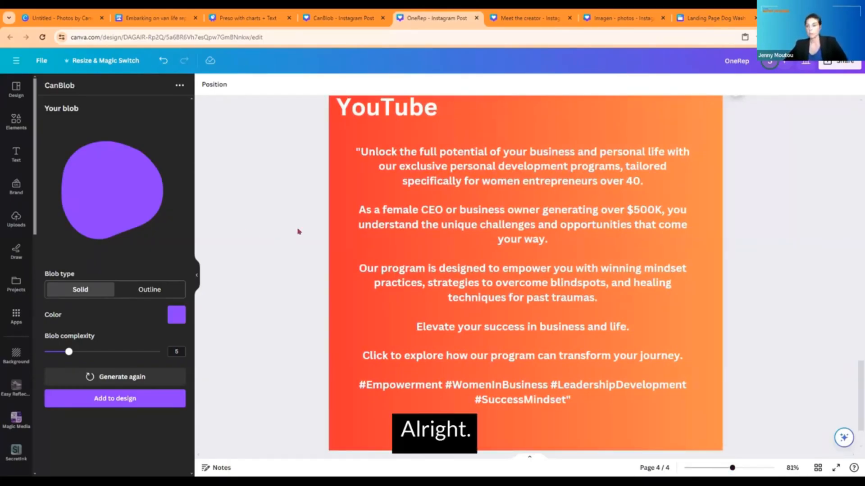
- Switch to the Preso with charts + Text design and close the Embarking on van life design
left_click(322, 27)
left_click(279, 26)
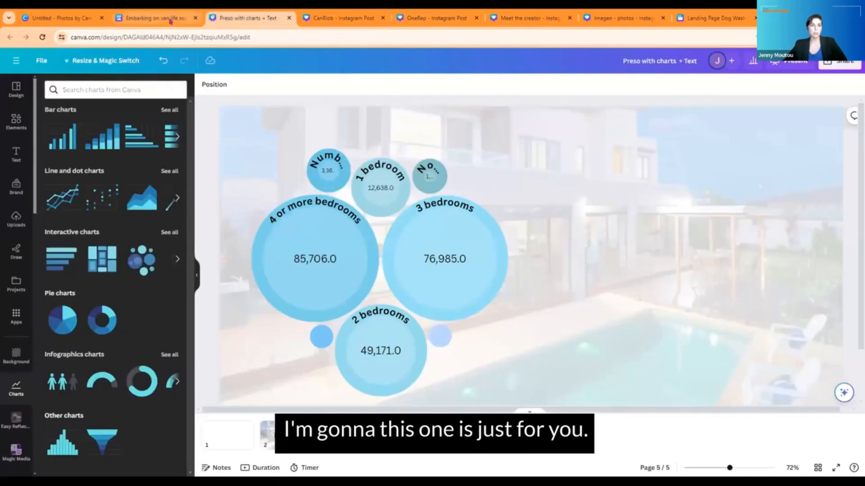
left_click(190, 20)
left_click(213, 21)
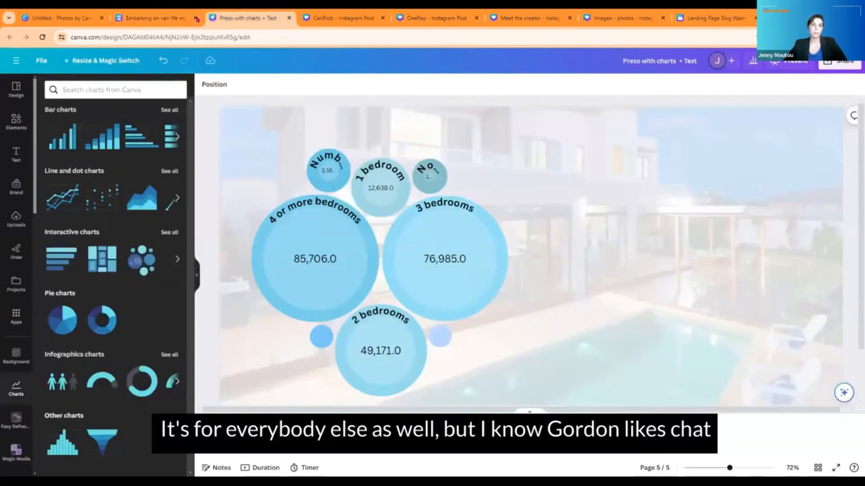
left_click(195, 18)
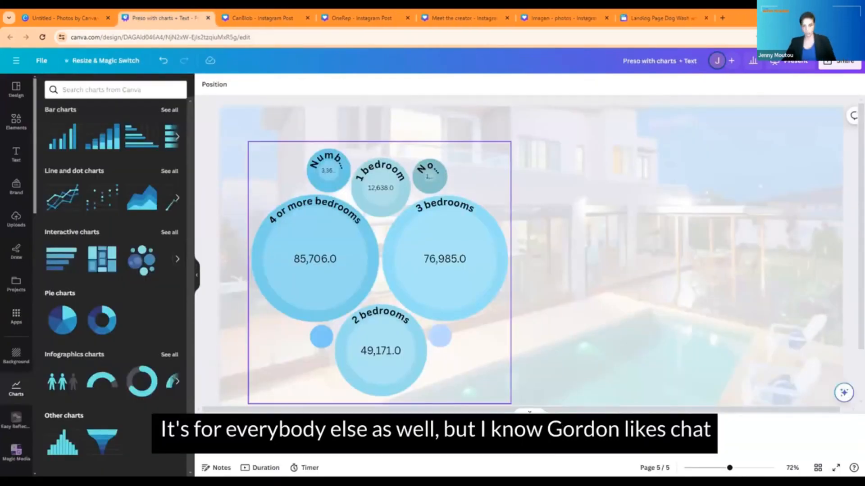
- Go to blank page 1 of the presentation and review the available chart types
left_click(229, 445)
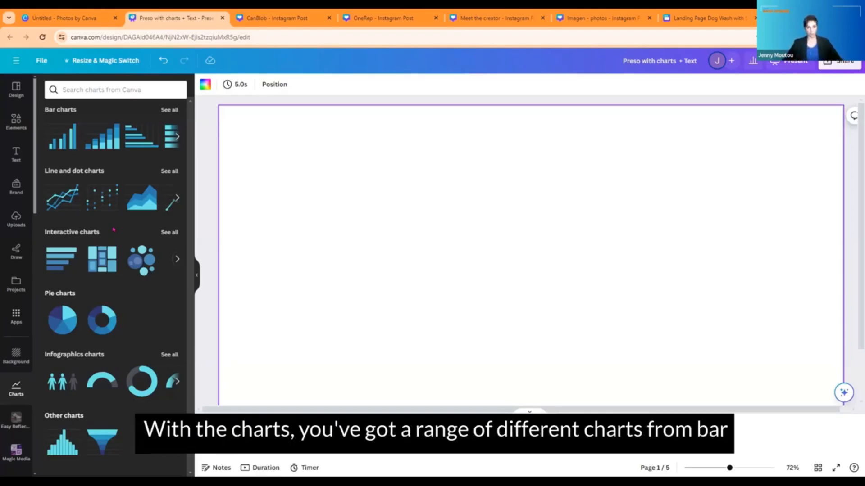
left_click(167, 109)
left_click(50, 86)
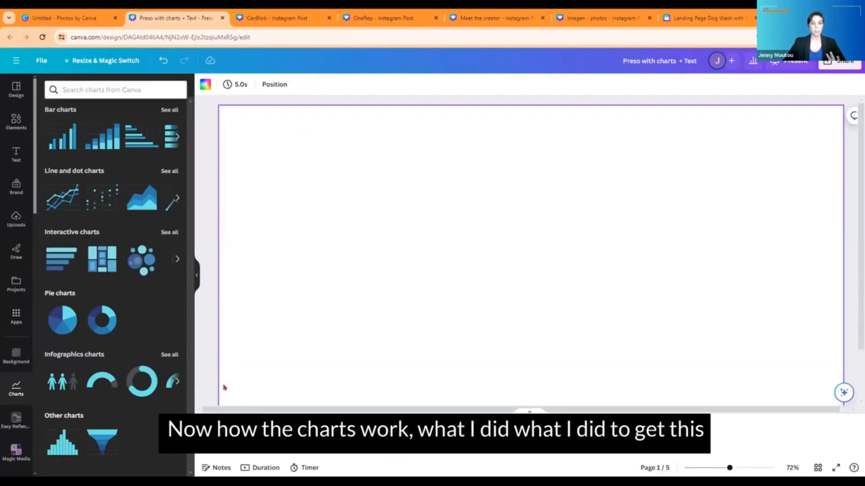
- Return to Canva's photo library and close the details of the stacked books photo
left_click(52, 17)
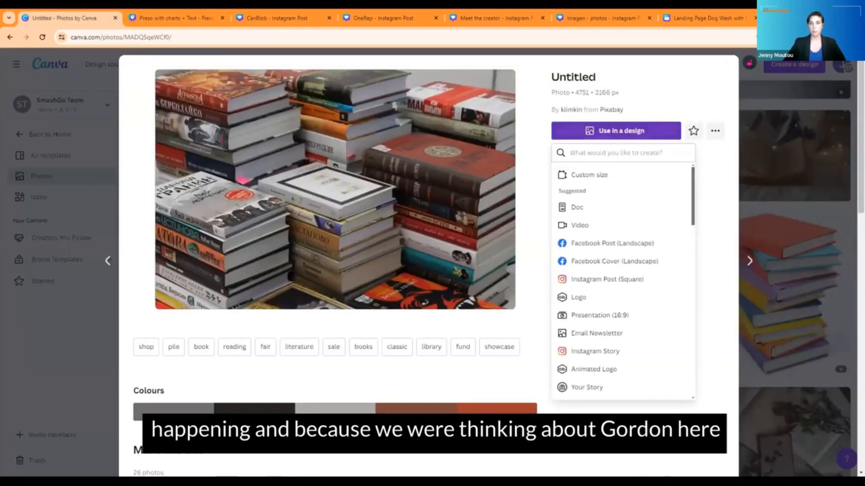
left_click(750, 64)
left_click(749, 62)
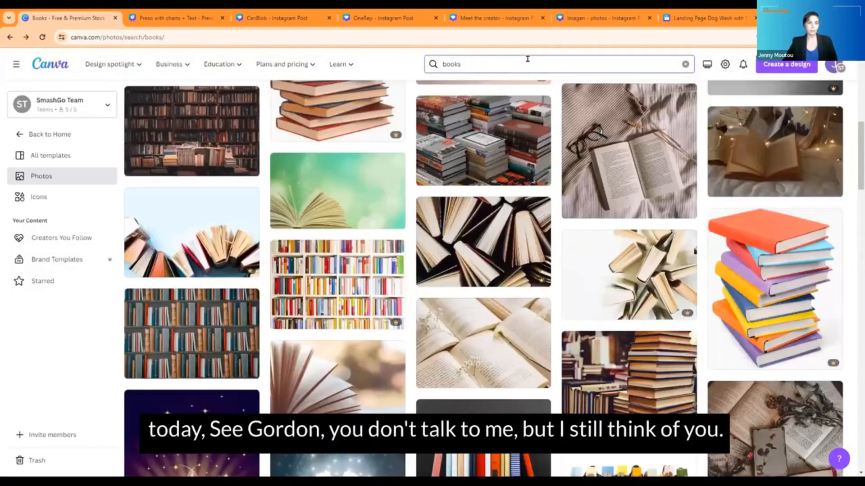
- Replace the "books" search term and search the photo library for "house australian"
triple_click(509, 63)
left_click(272, 180)
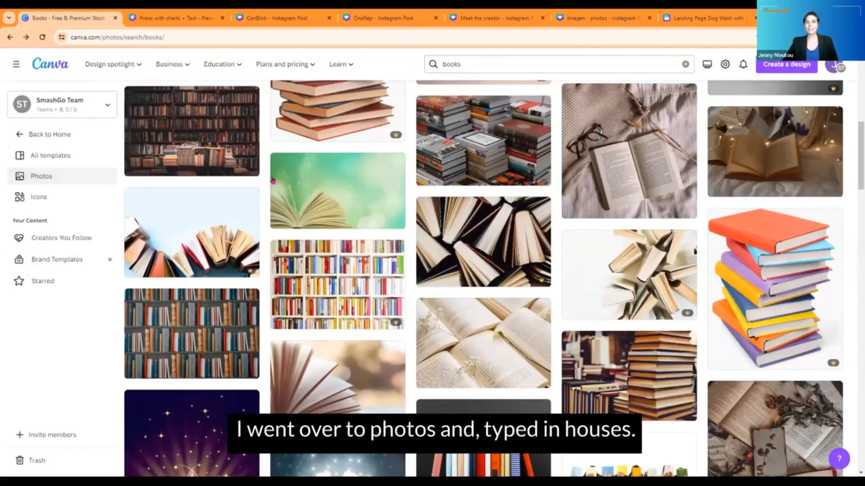
left_click(647, 65)
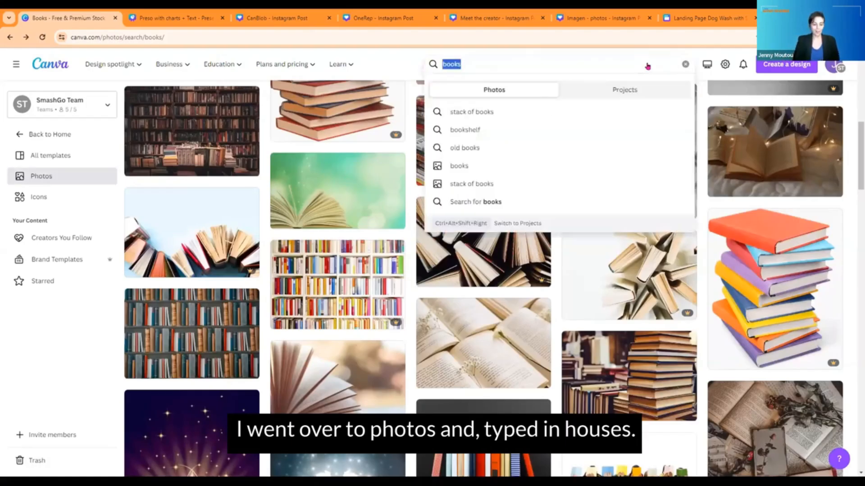
type("hu")
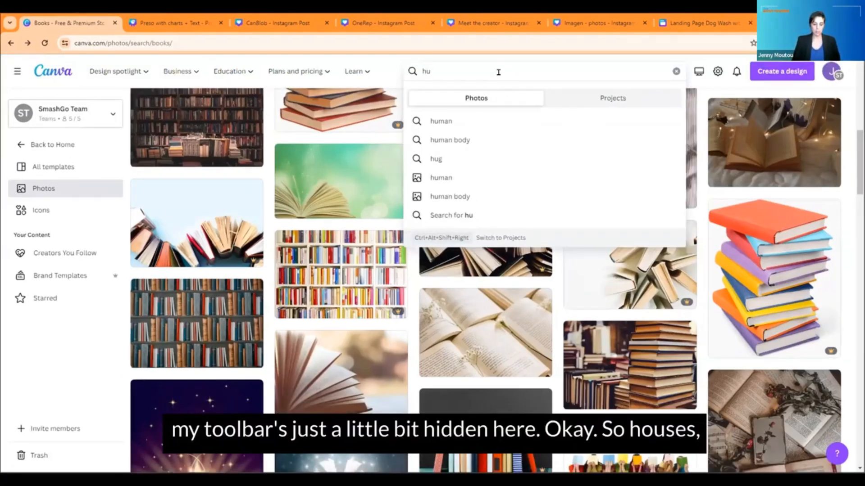
key("BackSpace")
type("ouses")
key("BackSpace")
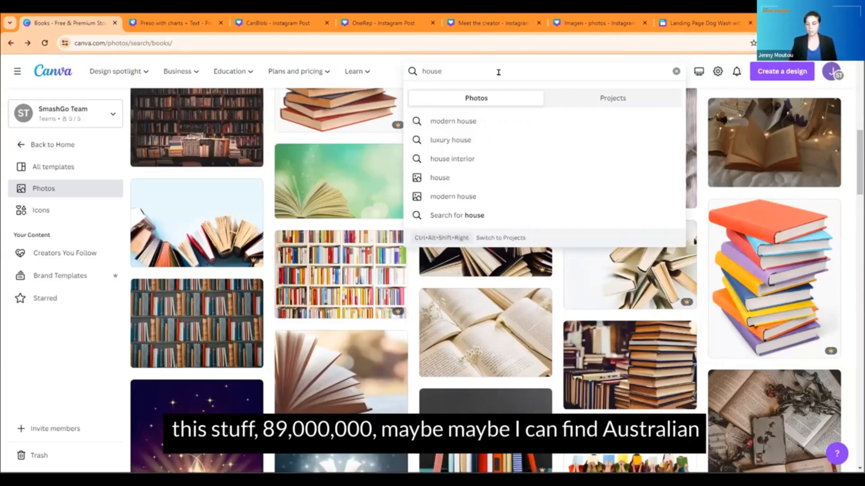
key("Down")
type("aust")
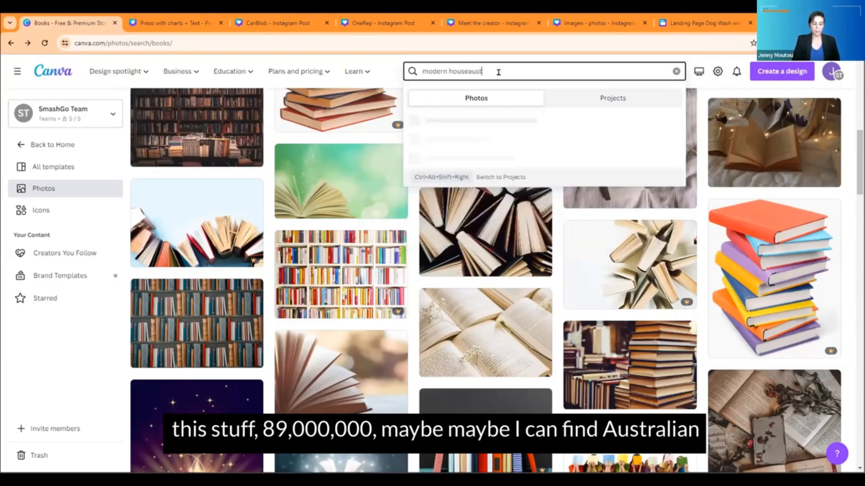
type("ralian")
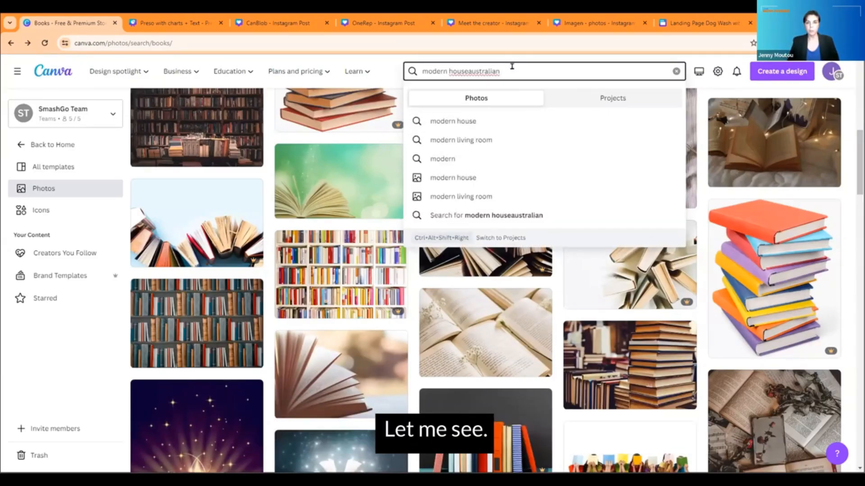
key("Left")
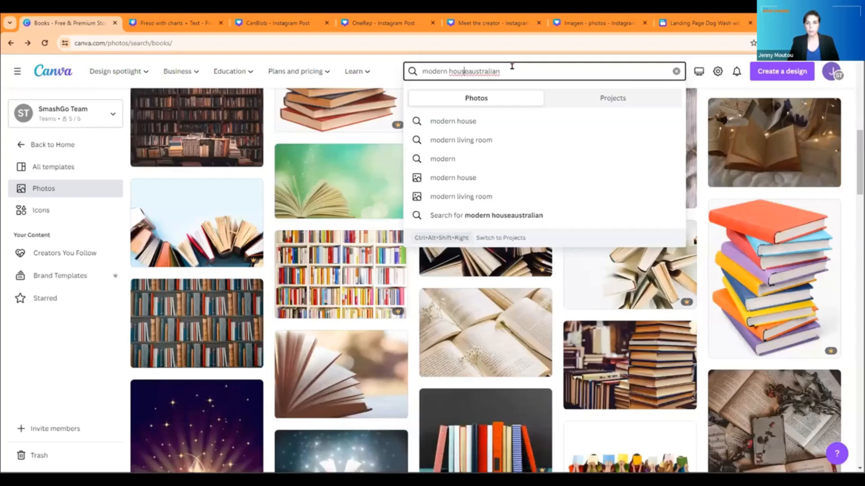
key("BackSpace")
key("Right")
key("Left")
key("Left")
key("Left")
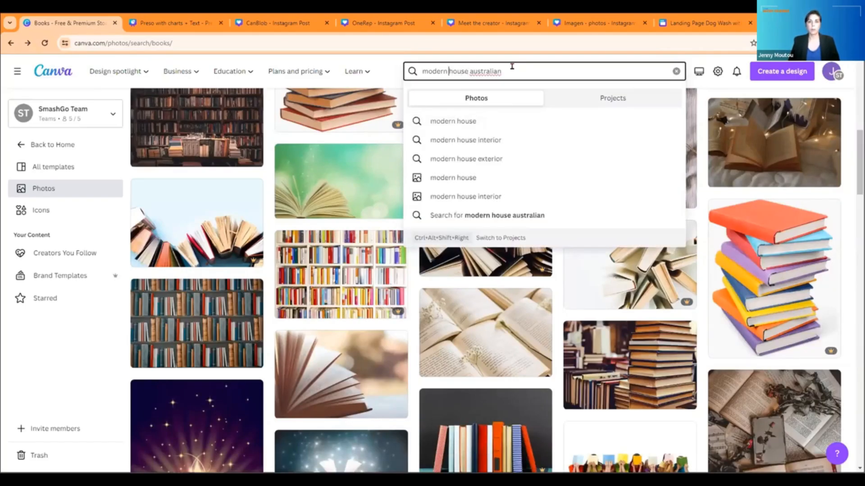
key("BackSpace")
key("BackSpace")
key("BackSpace")
key("BackSpace")
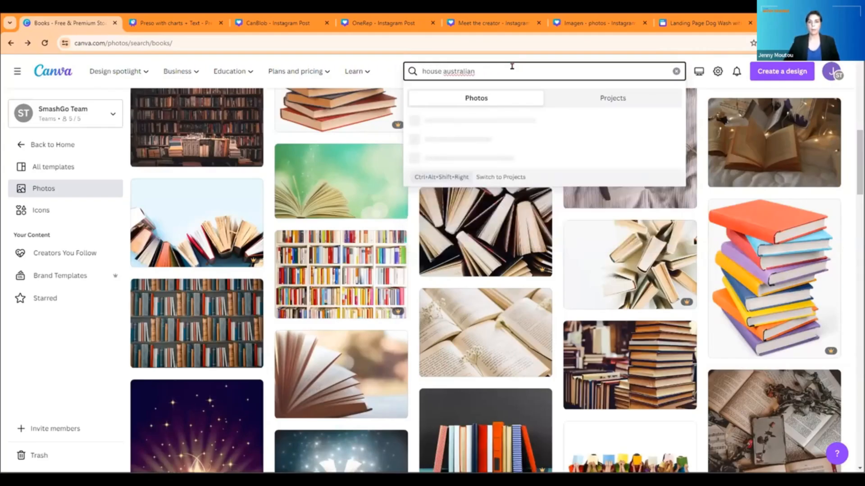
key("Return")
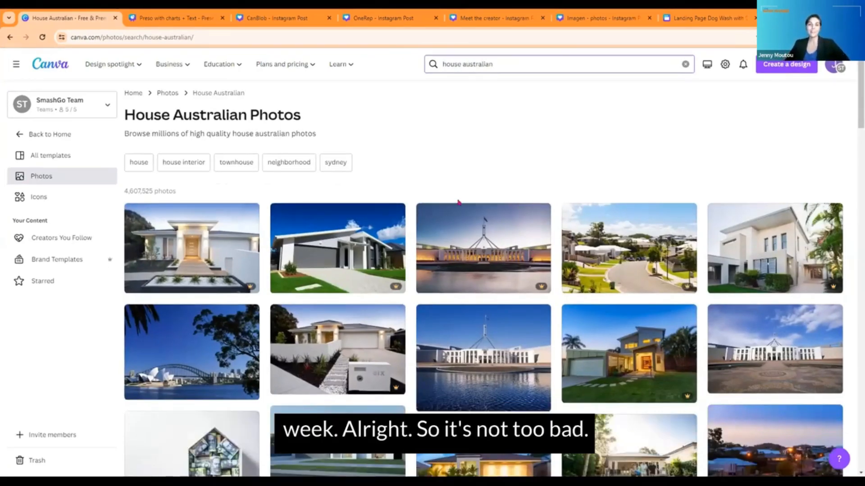
- Browse the Australian house photos and open the list of design types for creating a new design
scroll(458, 202, "down", 9)
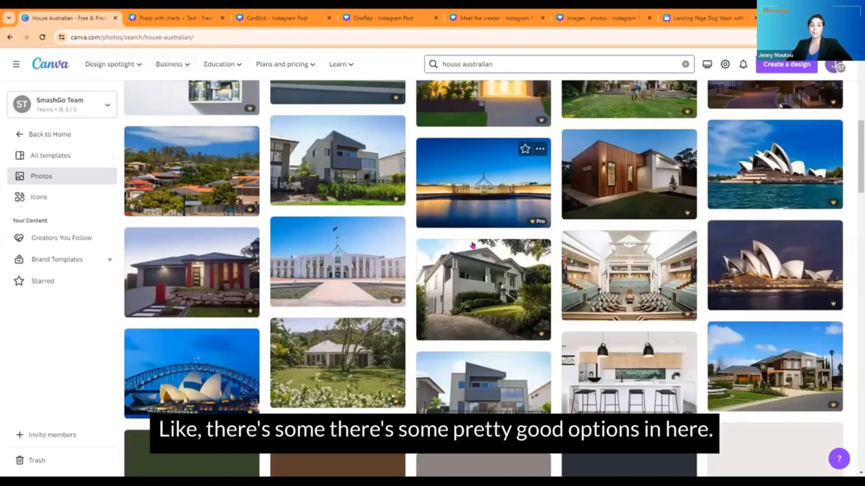
scroll(473, 245, "down", 1)
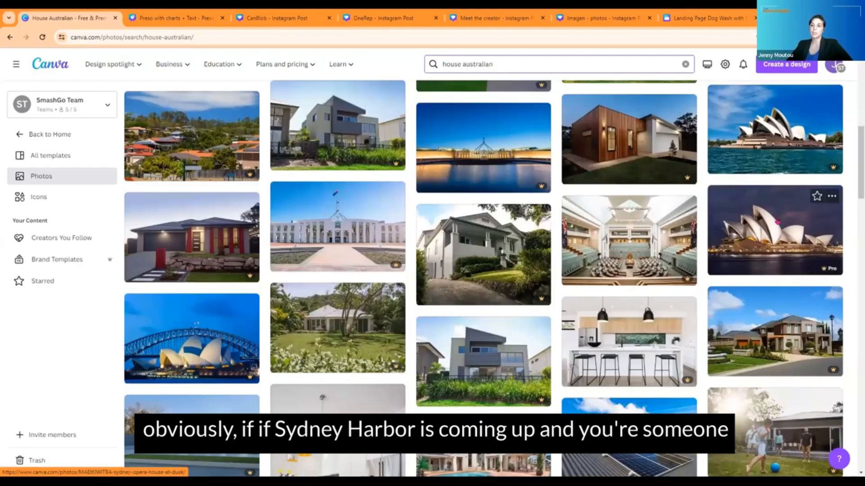
scroll(775, 215, "down", 3)
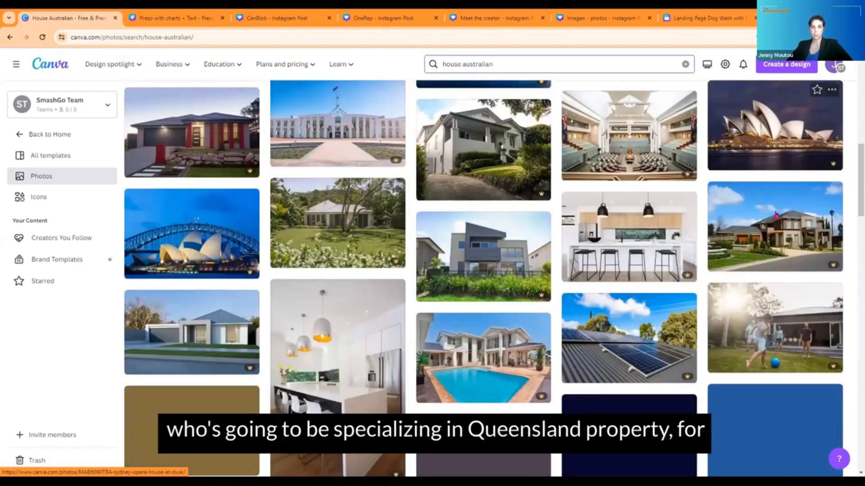
scroll(776, 216, "down", 3)
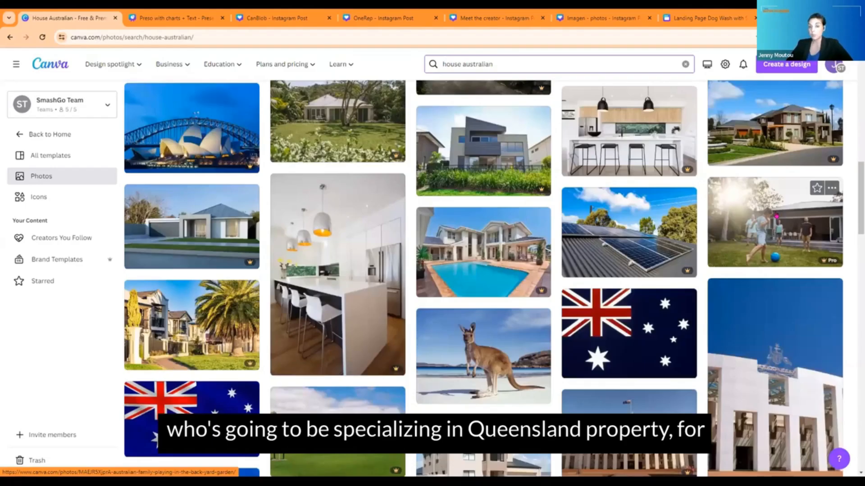
scroll(640, 204, "up", 6)
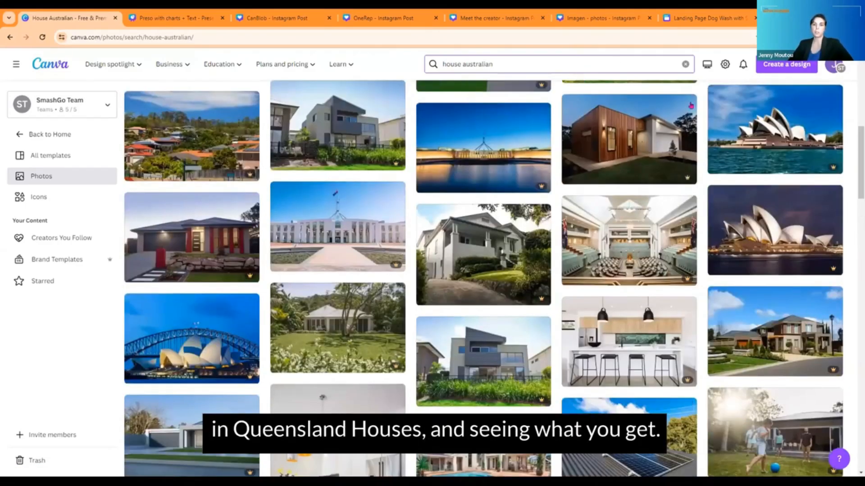
scroll(761, 189, "down", 9)
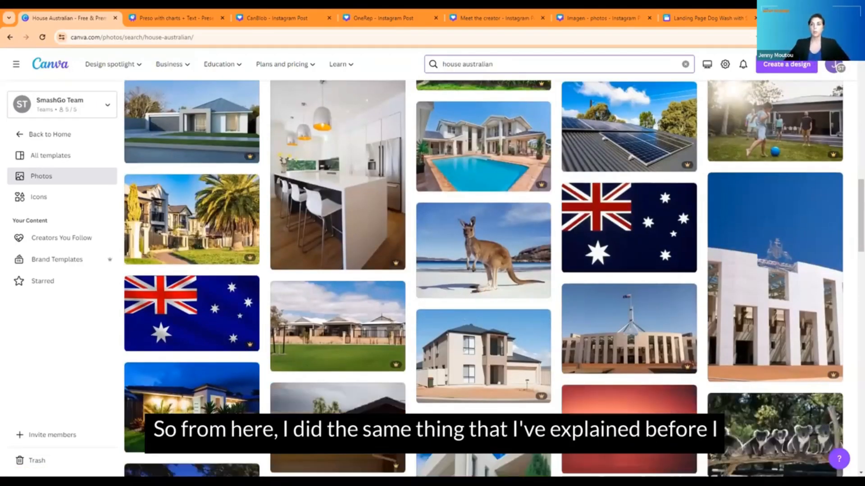
left_click(788, 70)
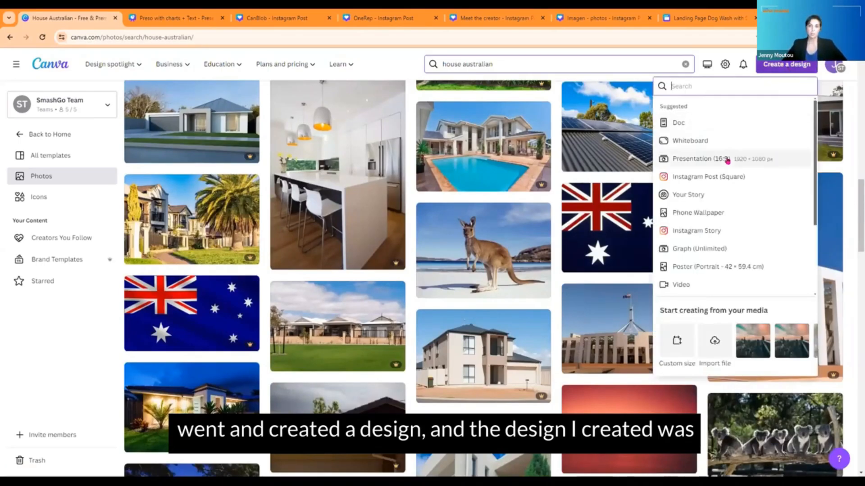
- Return to the Preso with charts + Text design and add a two-series row chart to page 2
left_click(153, 21)
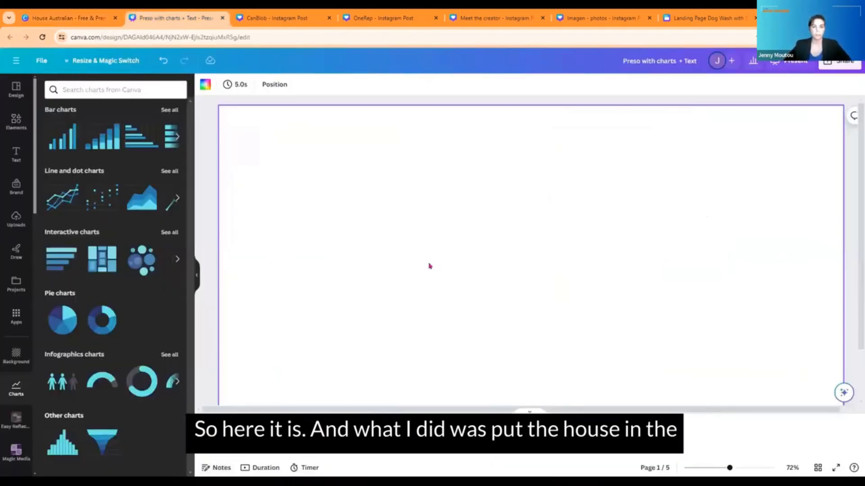
left_click(286, 434)
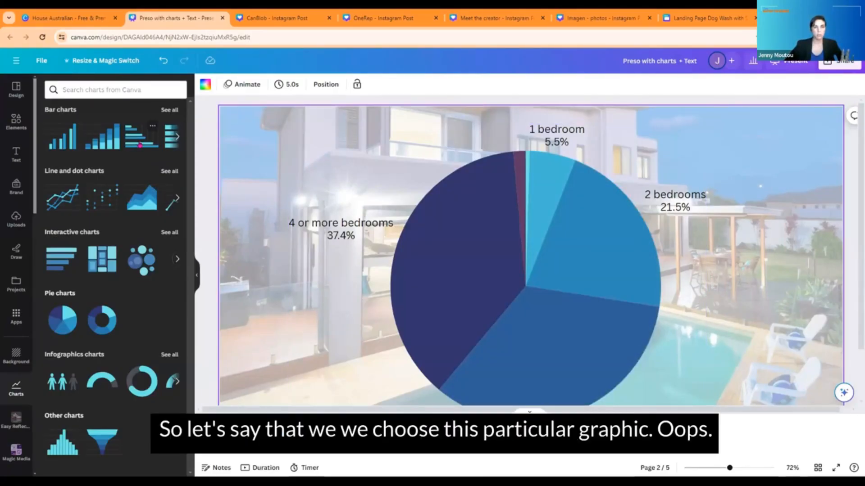
left_click(140, 145)
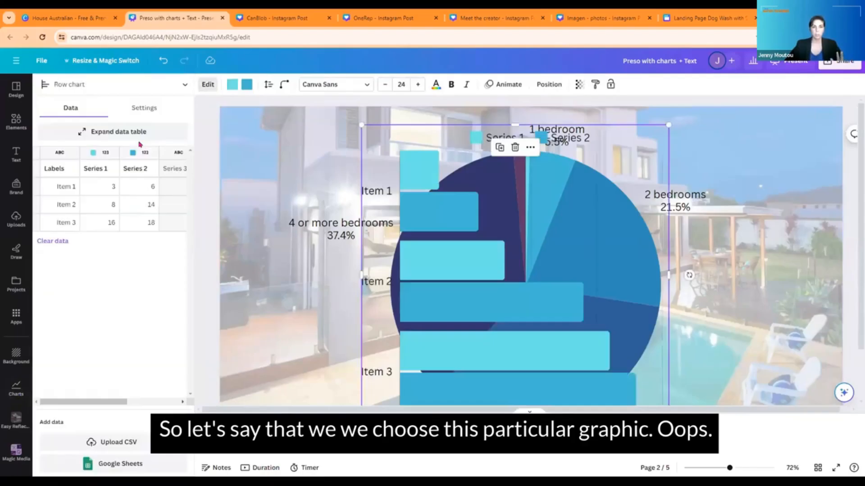
- Move the row chart aside, delete the bedroom pie chart beneath it, and place the row chart in the middle of page 2
left_click_drag(452, 187, 258, 237)
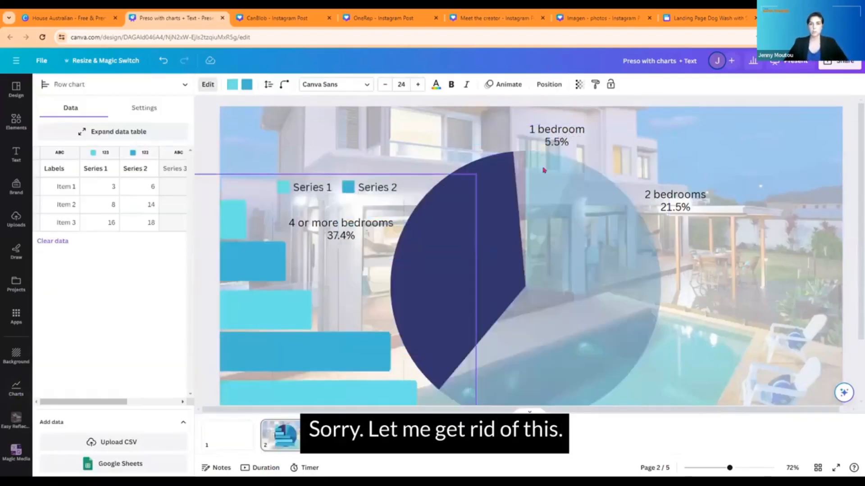
left_click(498, 322)
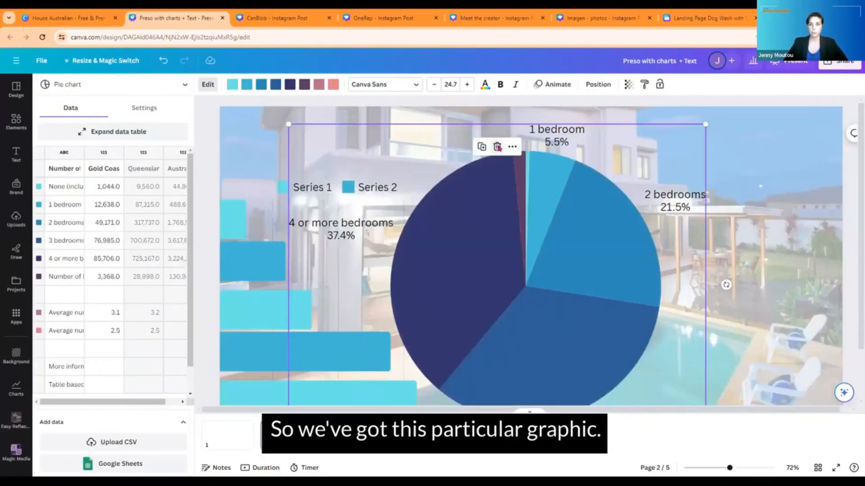
left_click(498, 146)
left_click_drag(344, 266, 549, 216)
left_click_drag(730, 468, 722, 468)
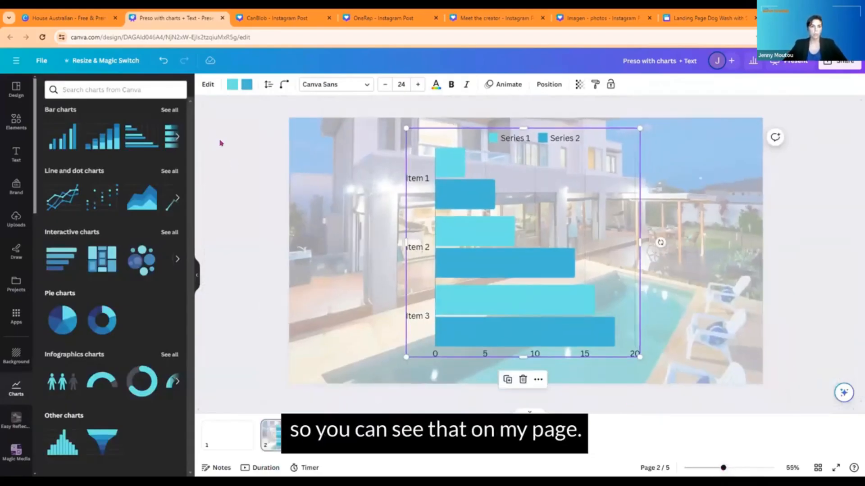
- Load the CopilotAnswers CSV file as the row chart's data and widen the chart towards the page's right edge
left_click(517, 167)
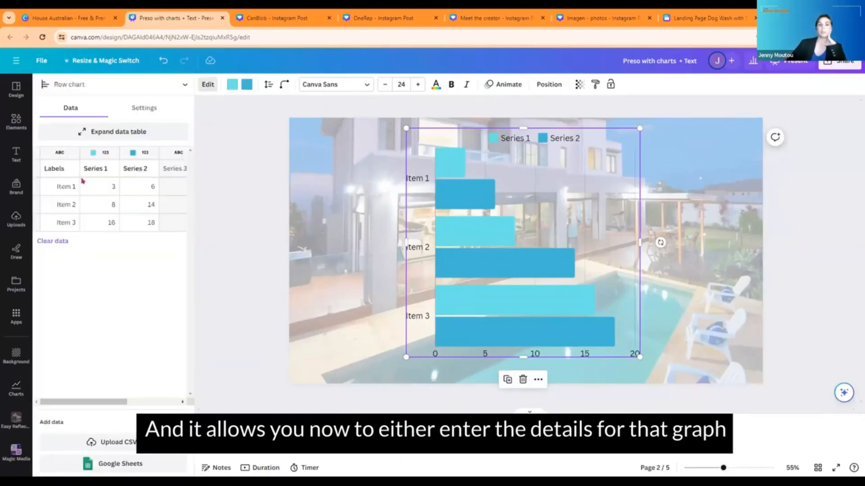
left_click(63, 193)
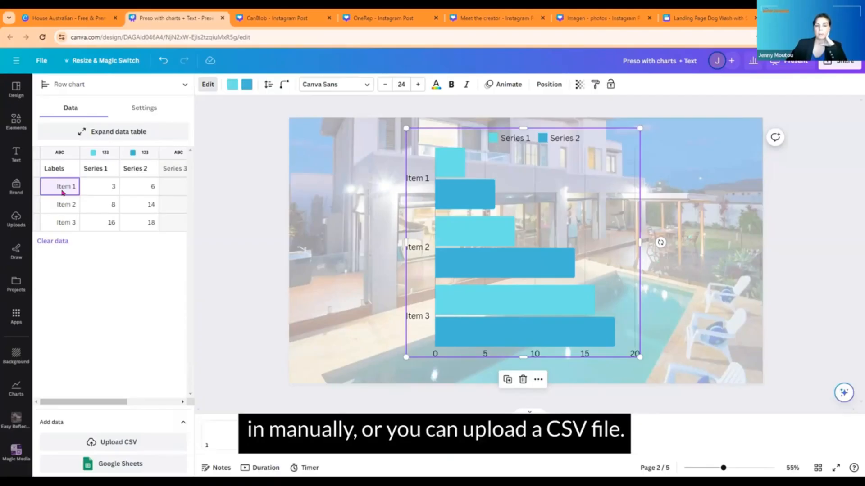
left_click(111, 443)
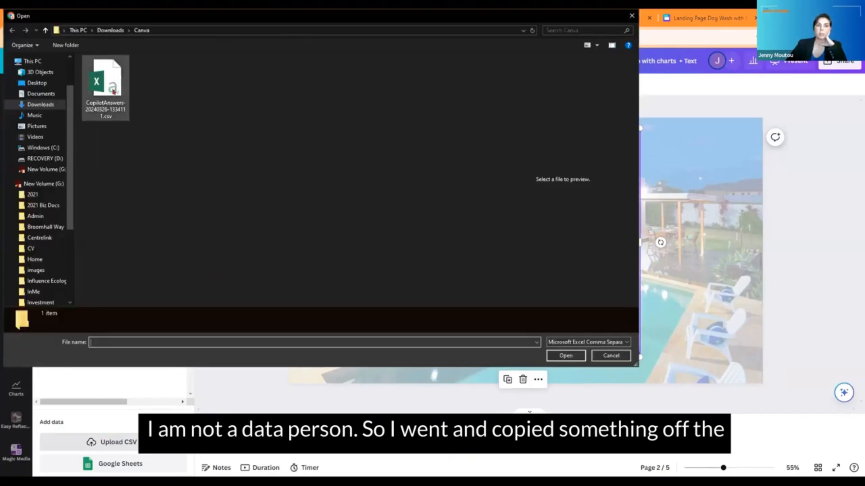
left_click(566, 356)
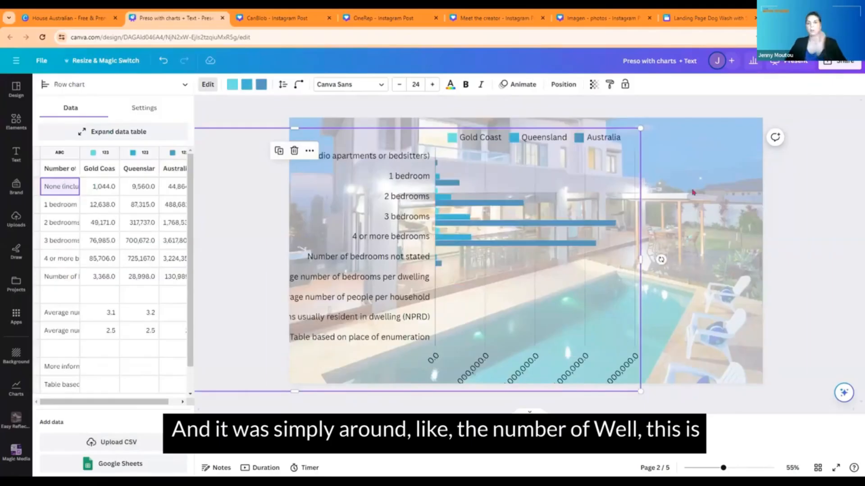
left_click_drag(639, 260, 711, 243)
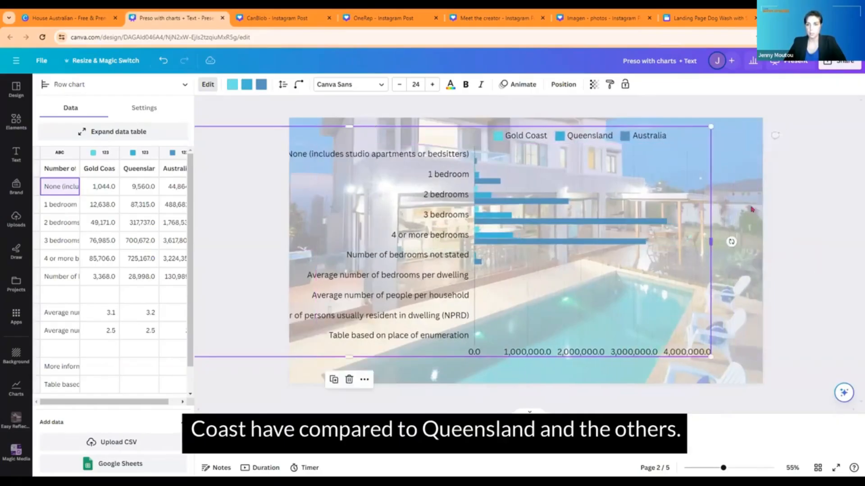
- Set the transparency of page 2's house background photo to 16 so it fades behind the row chart
left_click(740, 182)
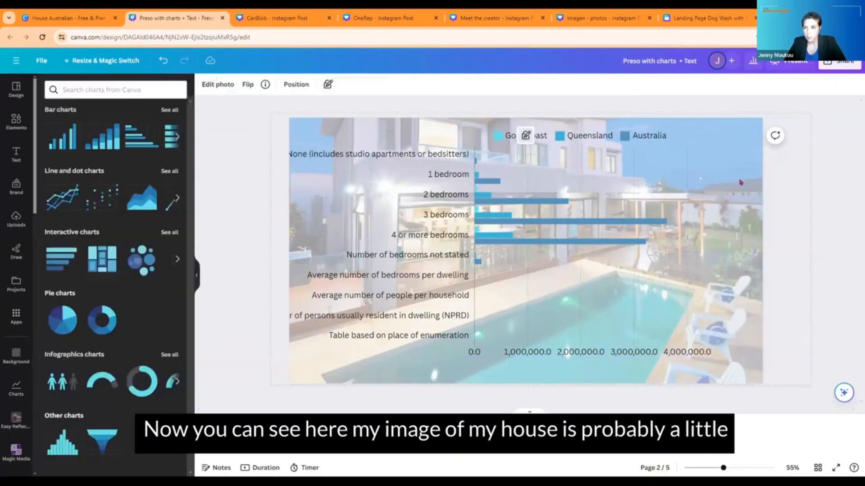
left_click(327, 84)
left_click(268, 84)
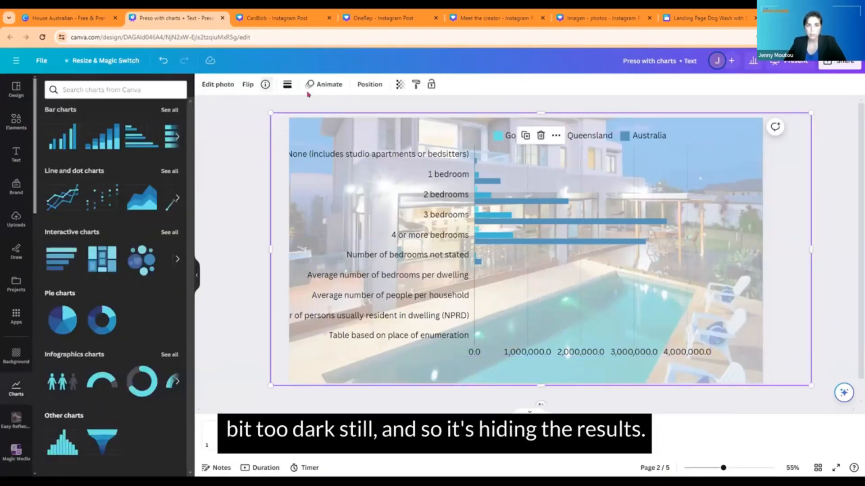
left_click(400, 84)
left_click_drag(345, 121, 327, 120)
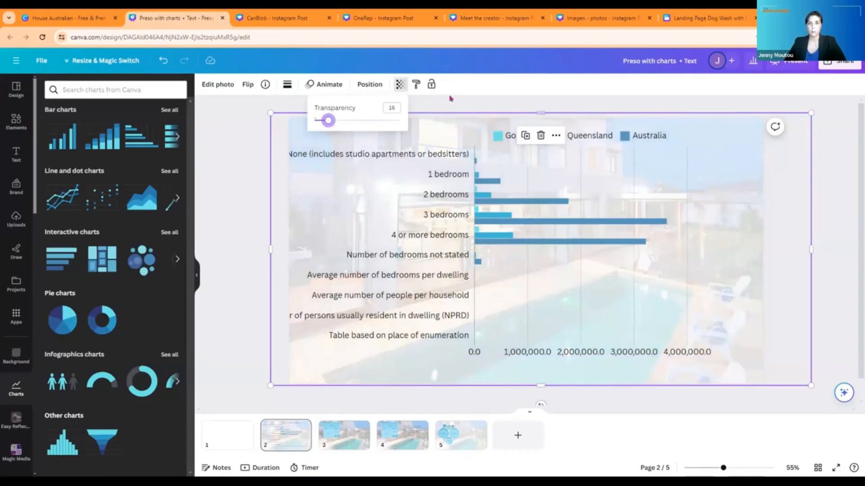
left_click(580, 178)
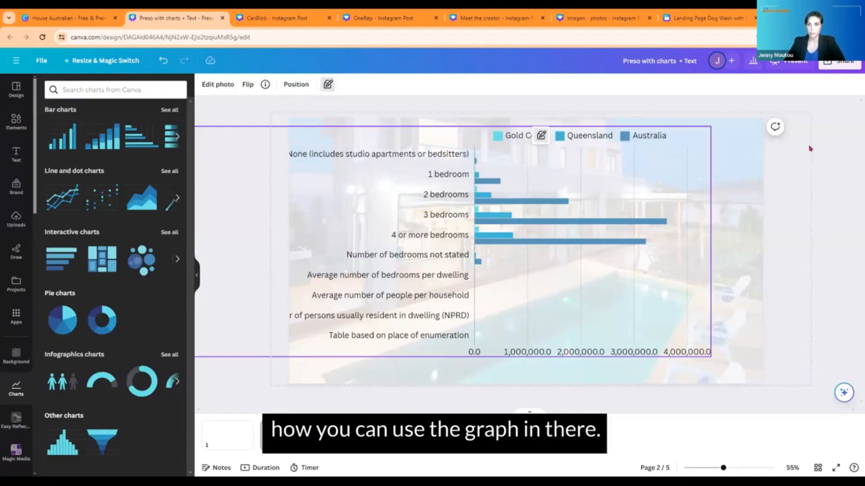
left_click(844, 142)
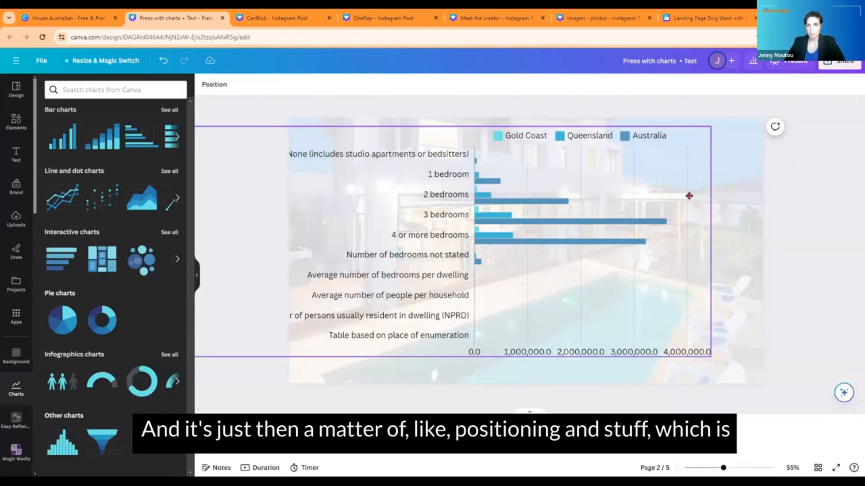
- Reposition the row chart on page 2 and reduce its width and height so its axis labels fit on the page
left_click(689, 195)
left_click_drag(641, 195, 590, 195)
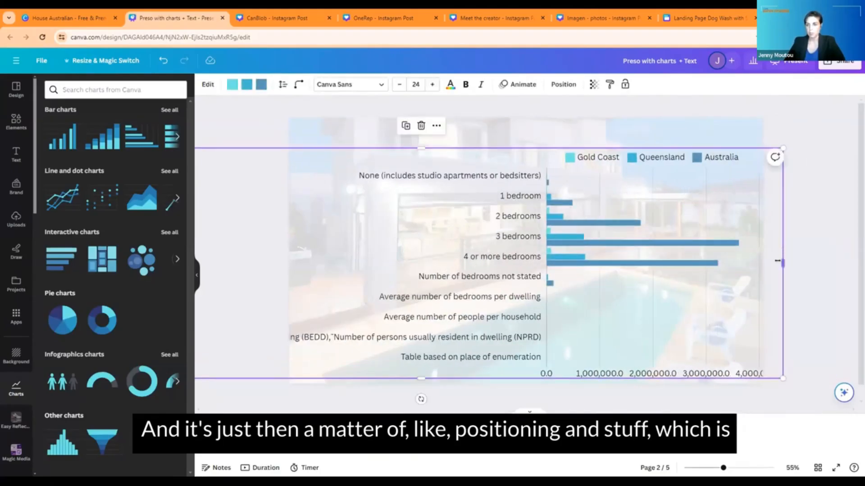
left_click_drag(649, 266, 743, 271)
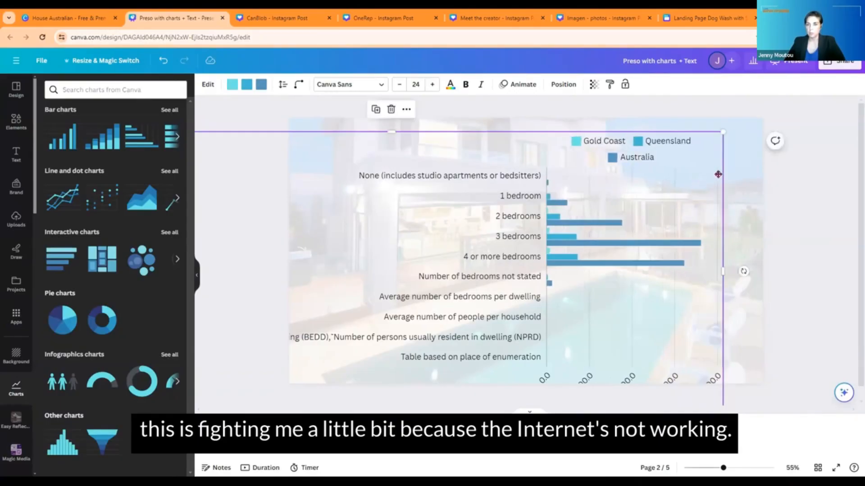
scroll(516, 344, "down", 1)
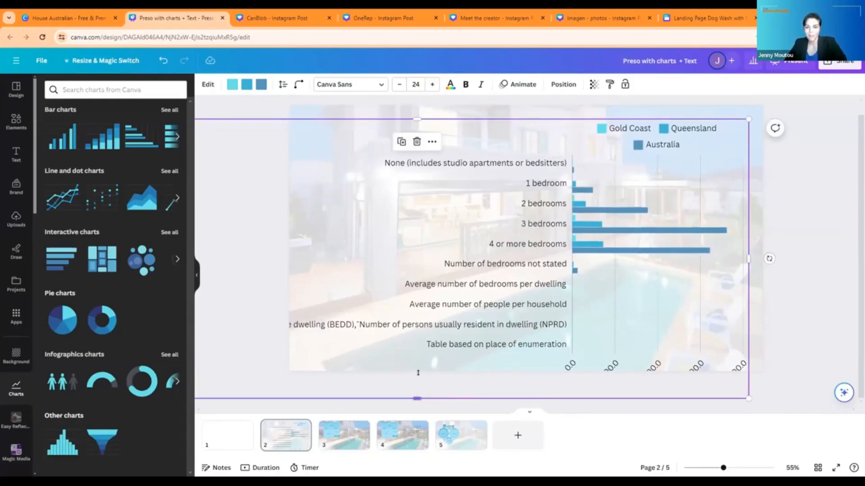
left_click_drag(418, 373, 418, 366)
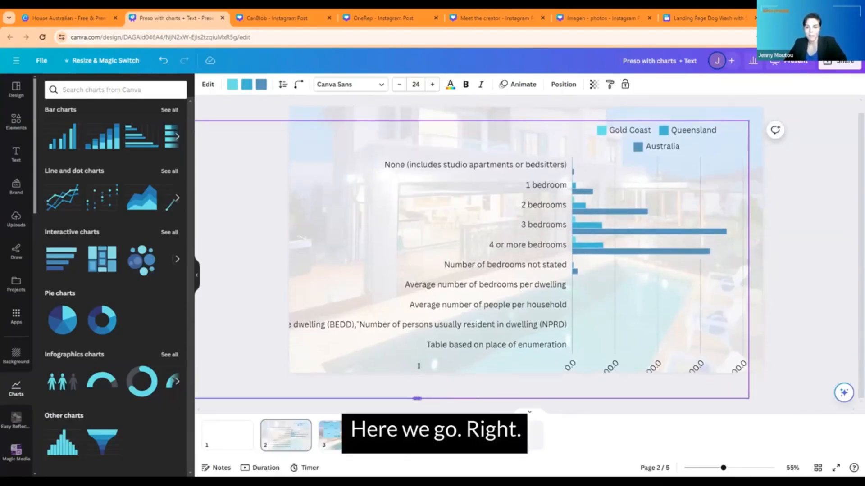
left_click_drag(418, 366, 418, 366)
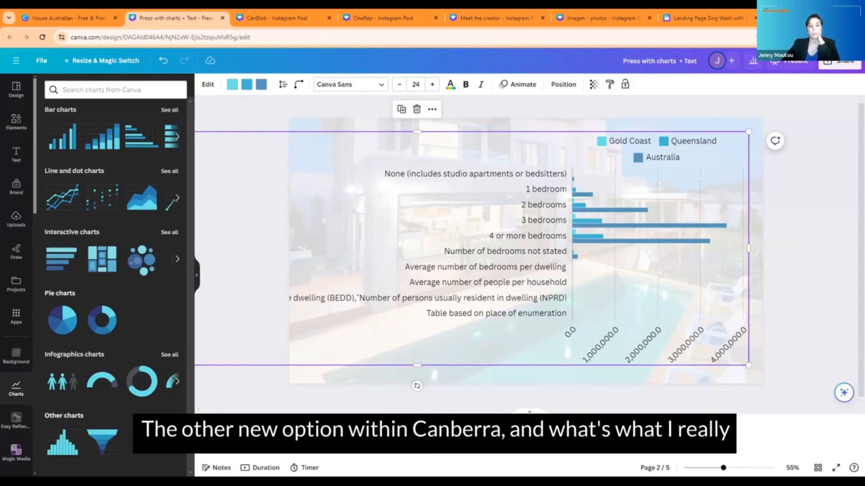
- Go to page 3, show all interactive chart types, and enlarge the treemap of bedroom counts
left_click(344, 435)
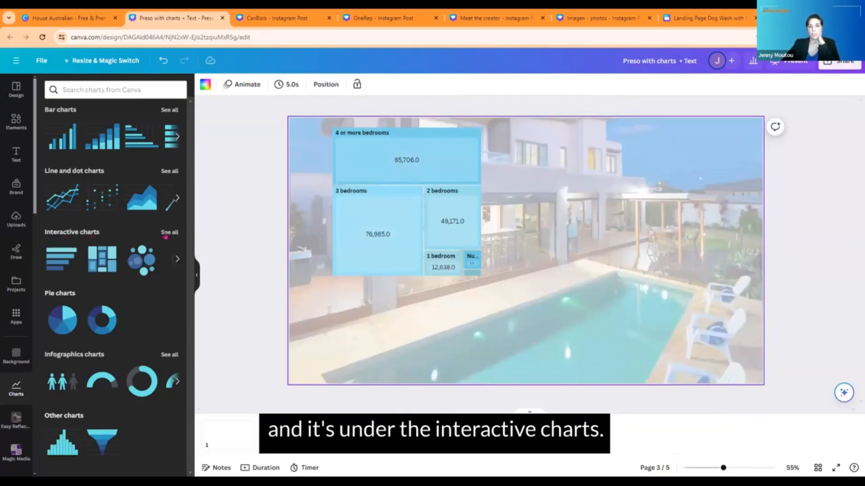
left_click(168, 233)
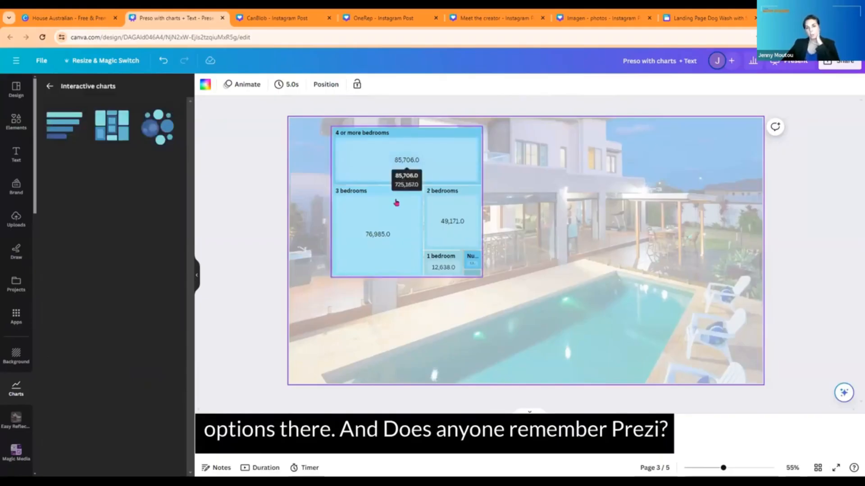
mouse_move(442, 253)
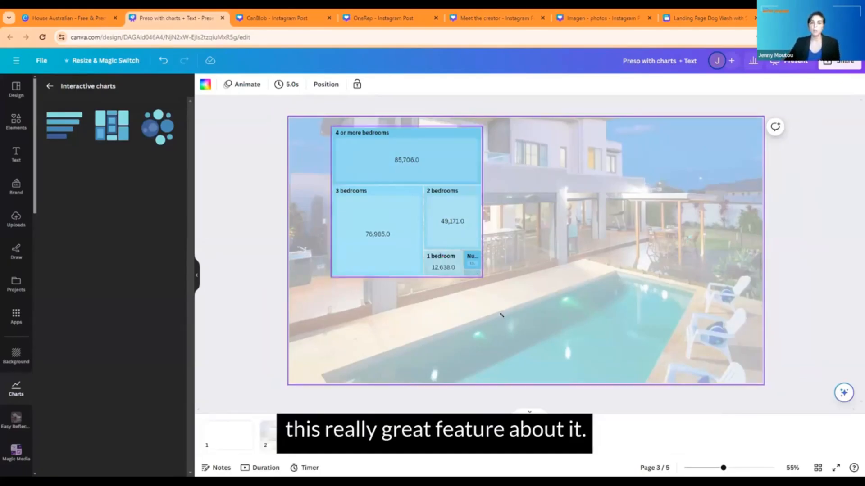
left_click(470, 261)
left_click_drag(483, 277, 522, 346)
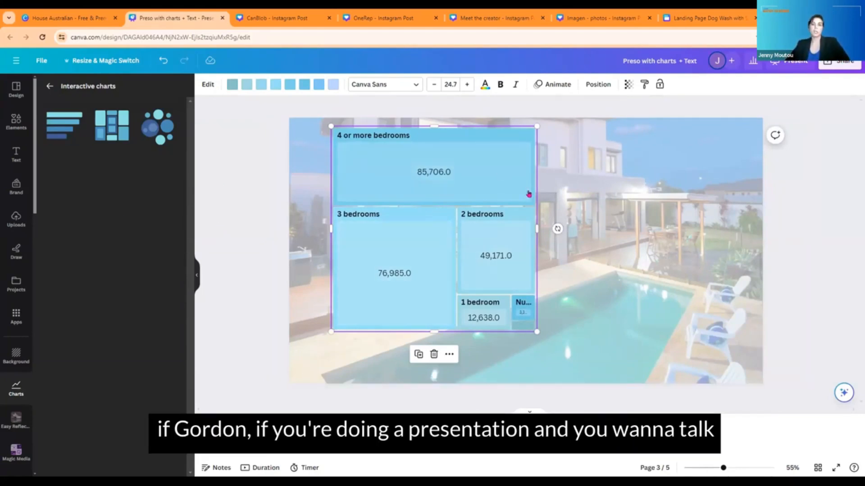
- Zoom into the treemap's "4 or more bedrooms" section on page 4, enlarge the chart, and zoom back out to all sections
mouse_move(372, 156)
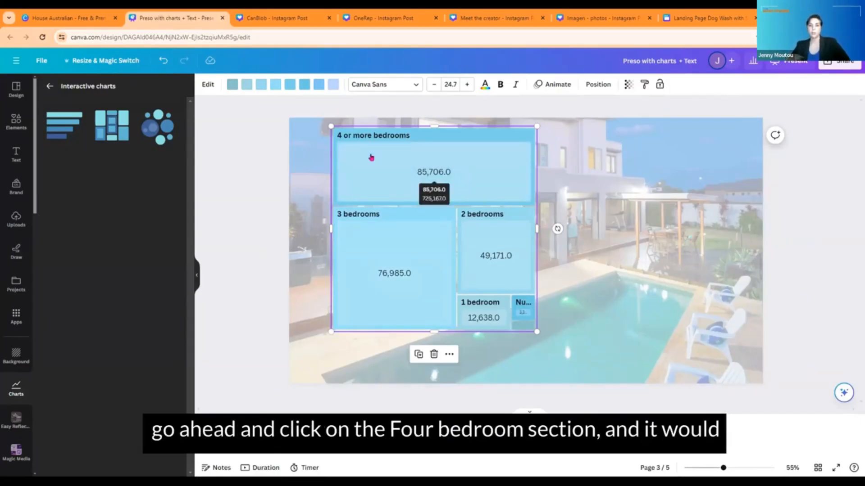
left_click(371, 157)
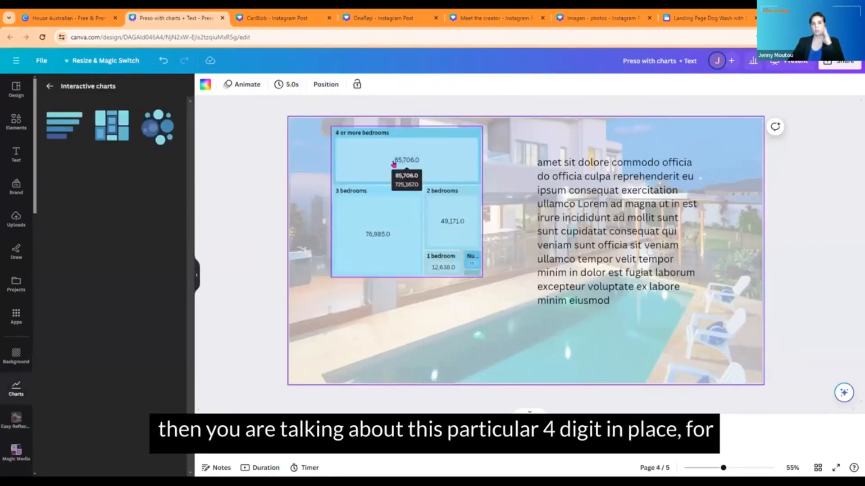
left_click(394, 164)
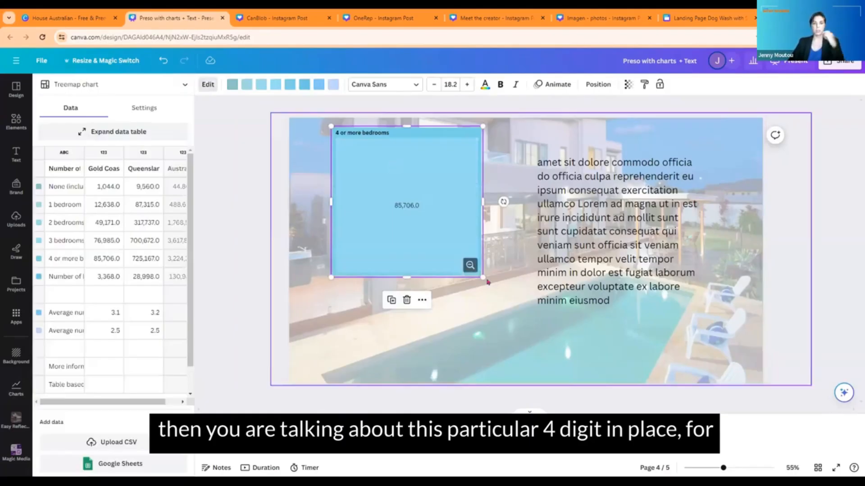
left_click_drag(505, 324, 551, 370)
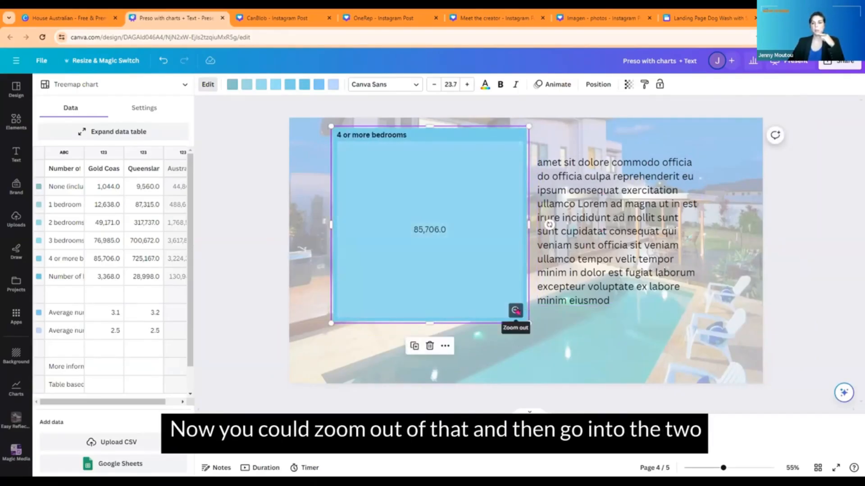
left_click(515, 311)
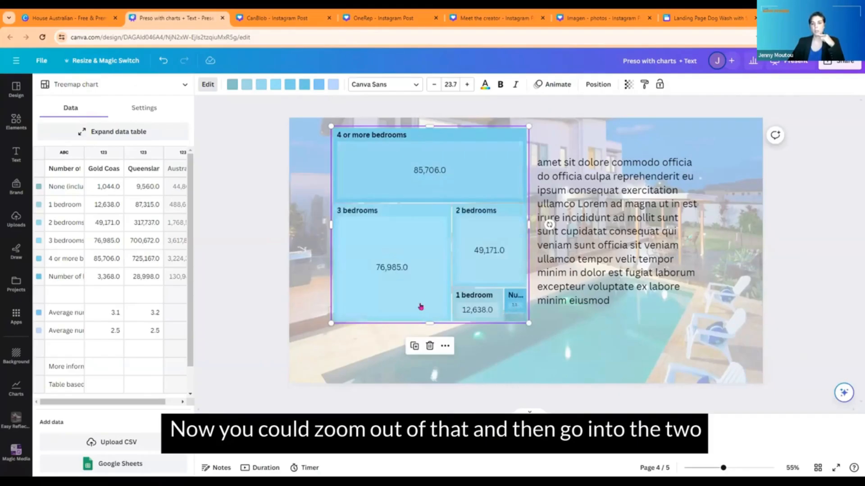
- Examine the treemap's "2 bedrooms" section and the explanatory text beside the chart on page 4
left_click(494, 244)
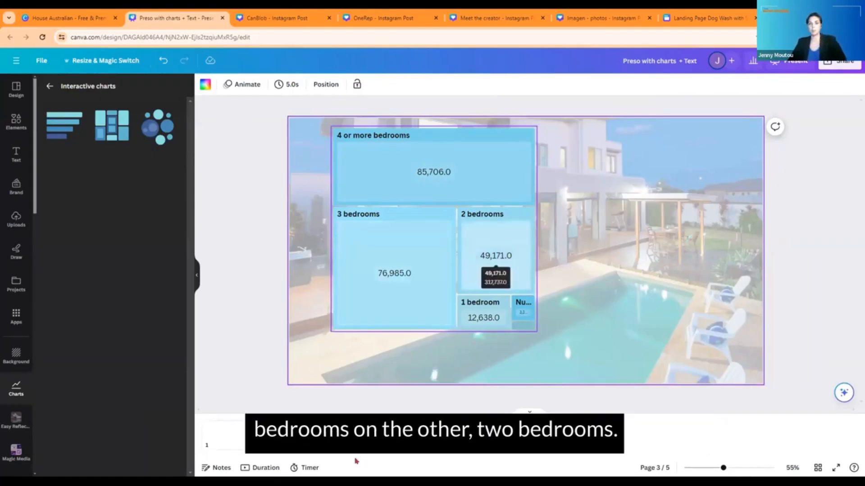
left_click(403, 435)
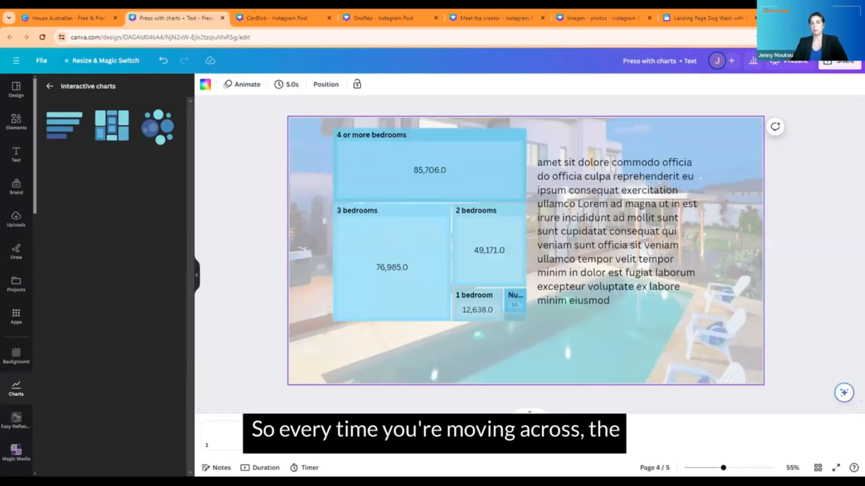
left_click(639, 249)
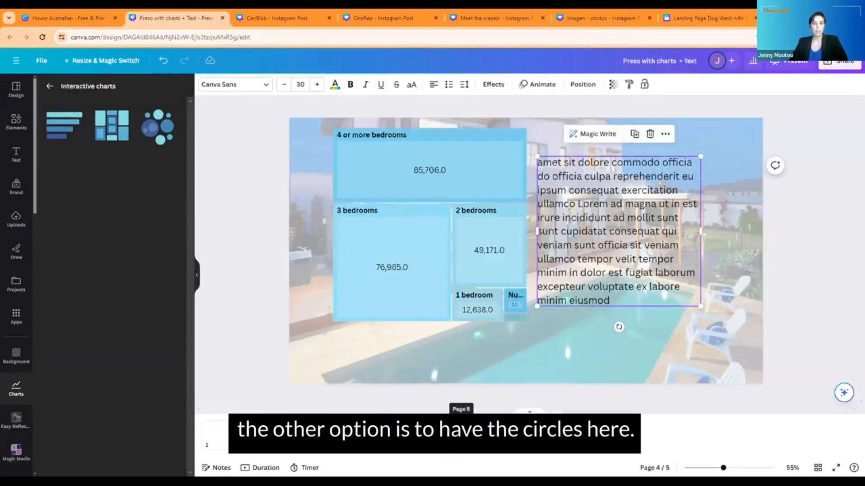
- Zoom into the "4 or more bedrooms" circle of the packed circles chart on page 5 and return to the full chart list
left_click(461, 433)
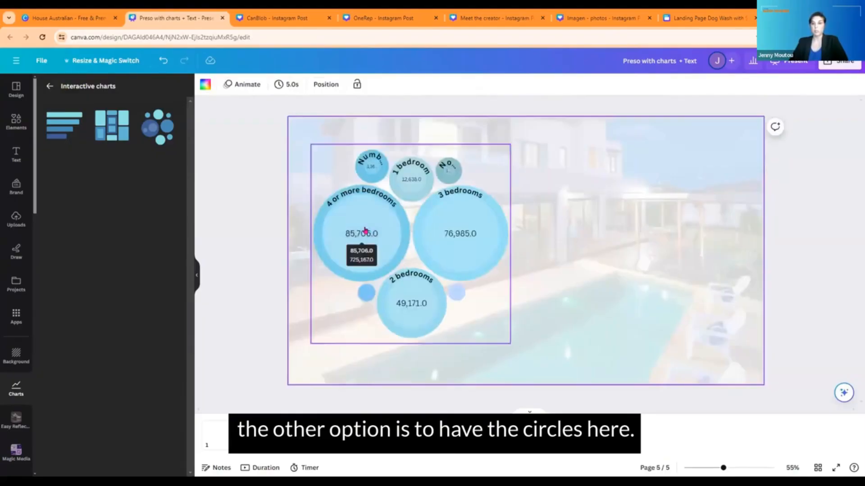
left_click(365, 230)
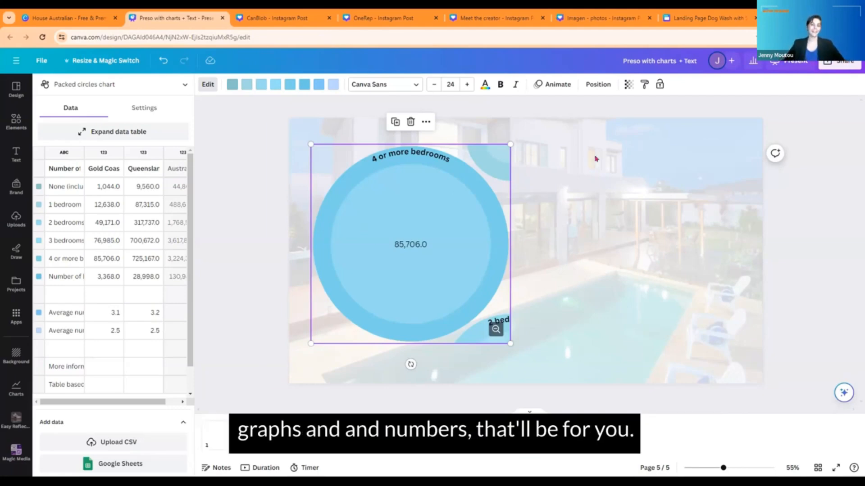
left_click(608, 252)
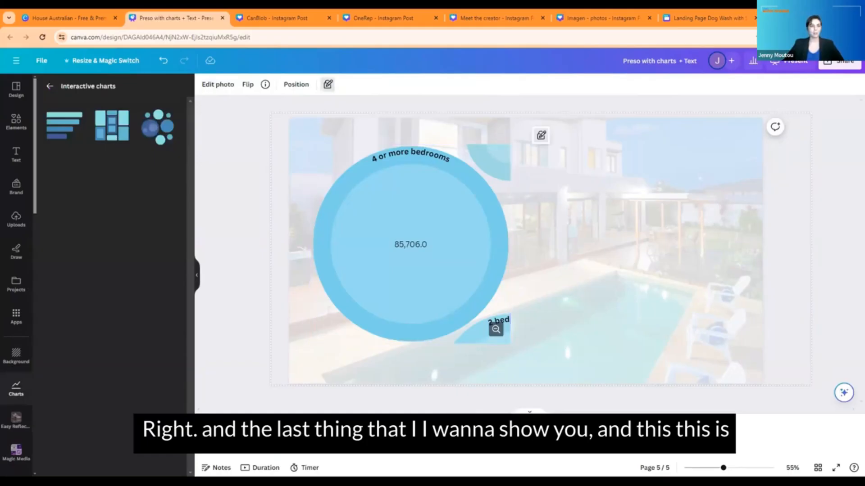
left_click(50, 86)
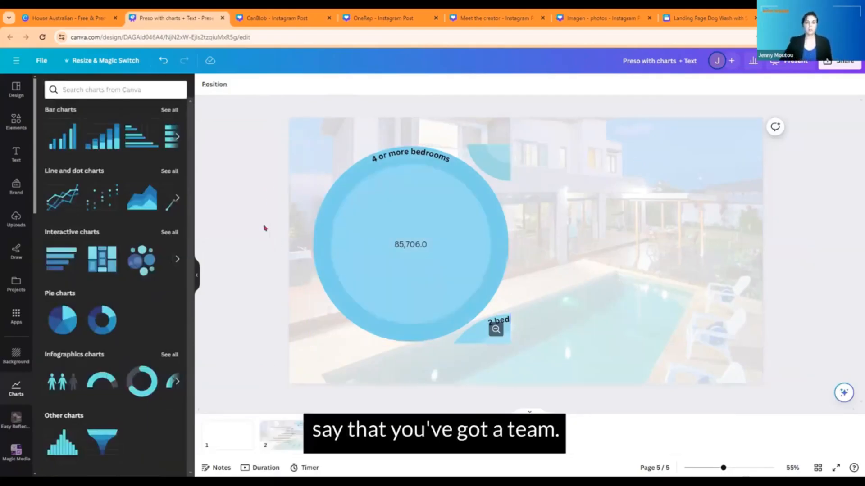
left_click(564, 253)
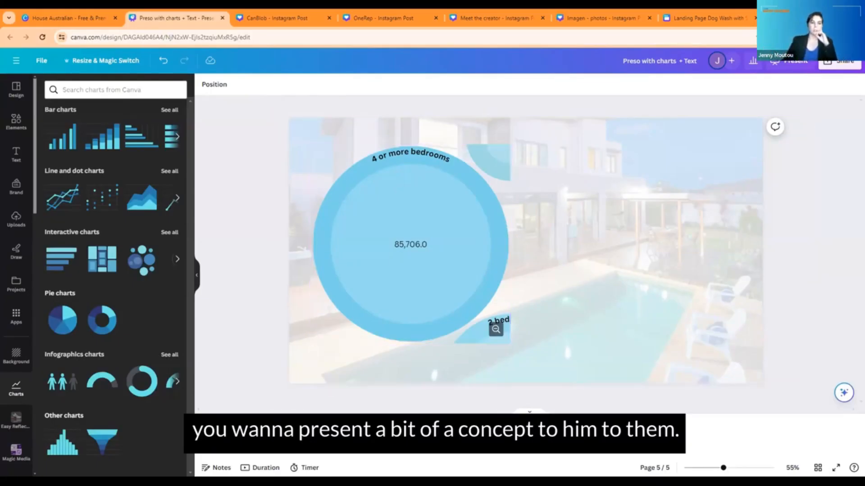
- Return to the treemap on page 3 and open the Canva apps catalogue
left_click(344, 431)
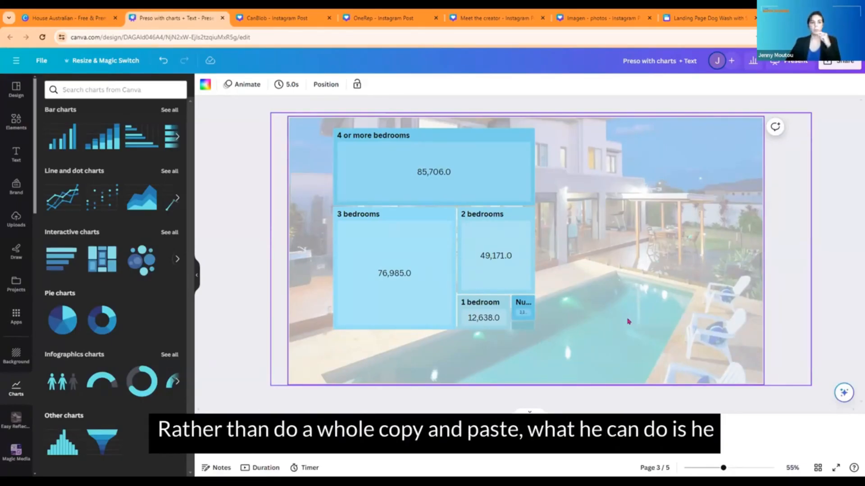
left_click(246, 331)
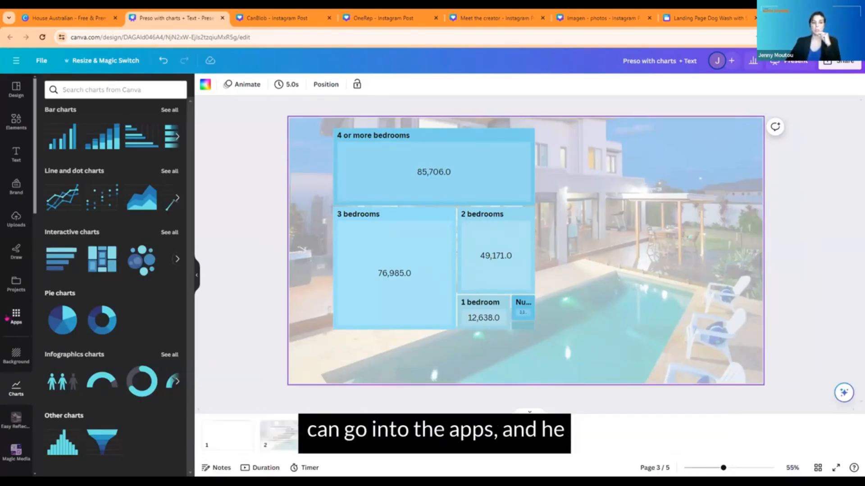
left_click(7, 319)
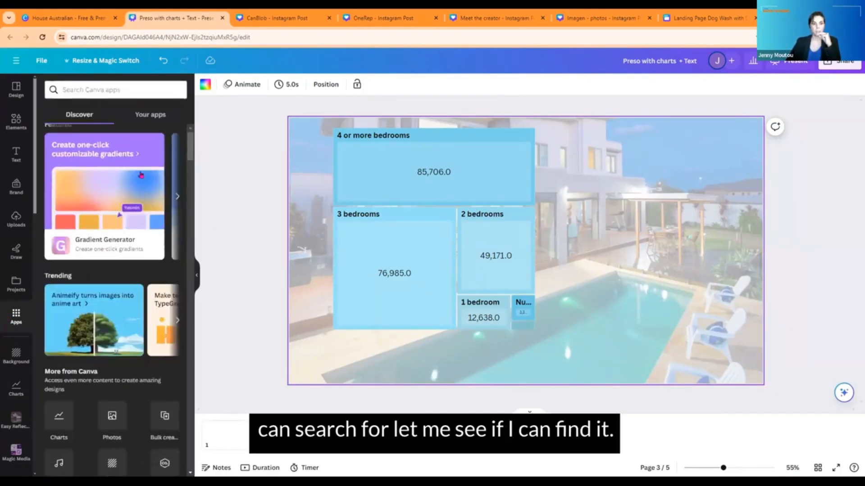
- Browse the popular and AI-powered apps in the catalogue for a placeholder text generator
scroll(141, 174, "down", 7)
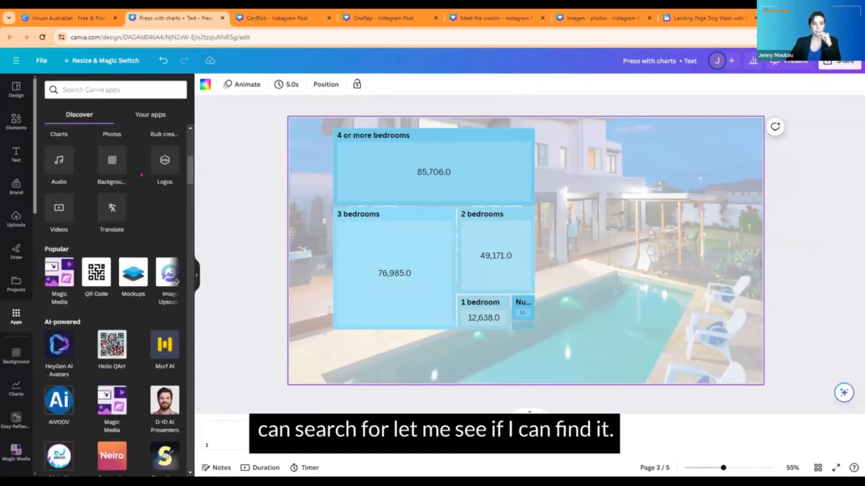
scroll(142, 175, "down", 3)
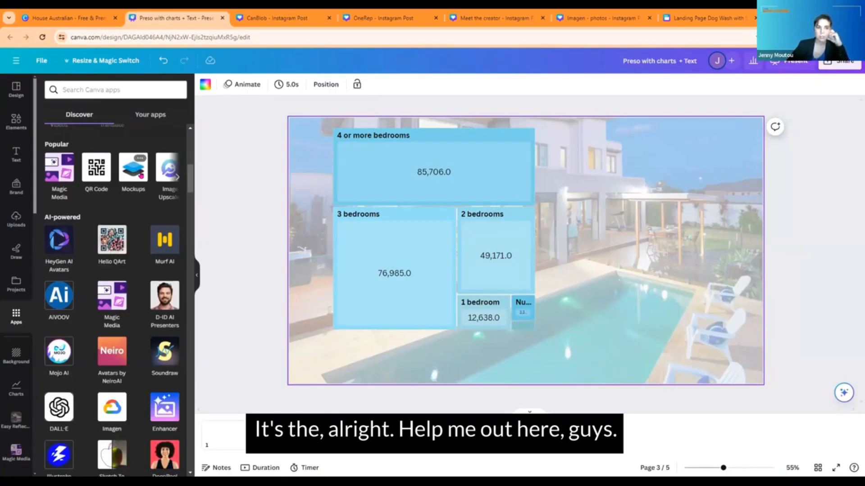
scroll(141, 174, "down", 3)
scroll(141, 175, "down", 9)
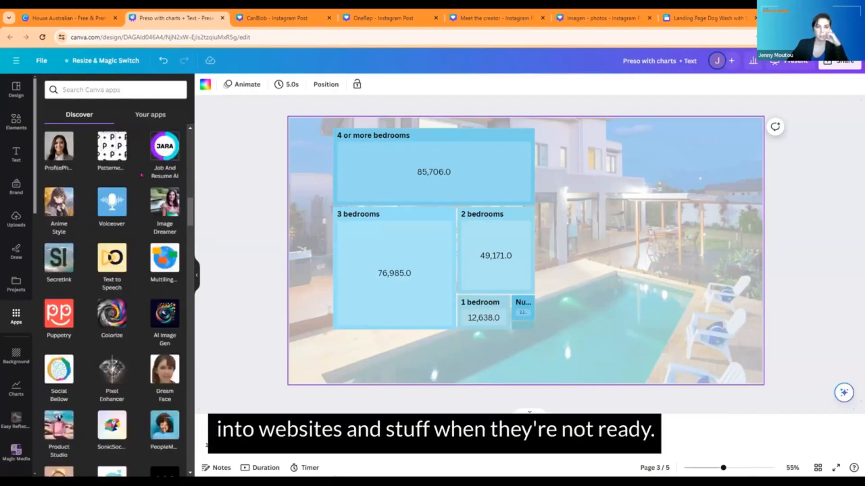
scroll(141, 175, "down", 3)
scroll(141, 175, "down", 3)
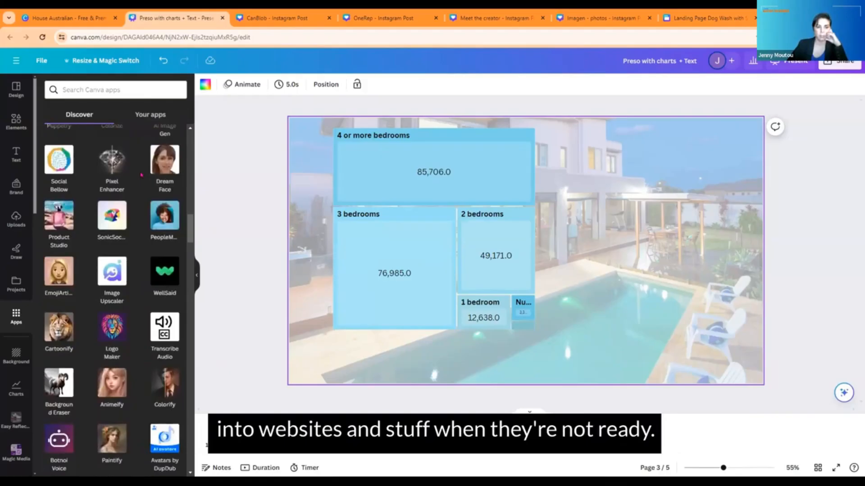
scroll(141, 174, "down", 3)
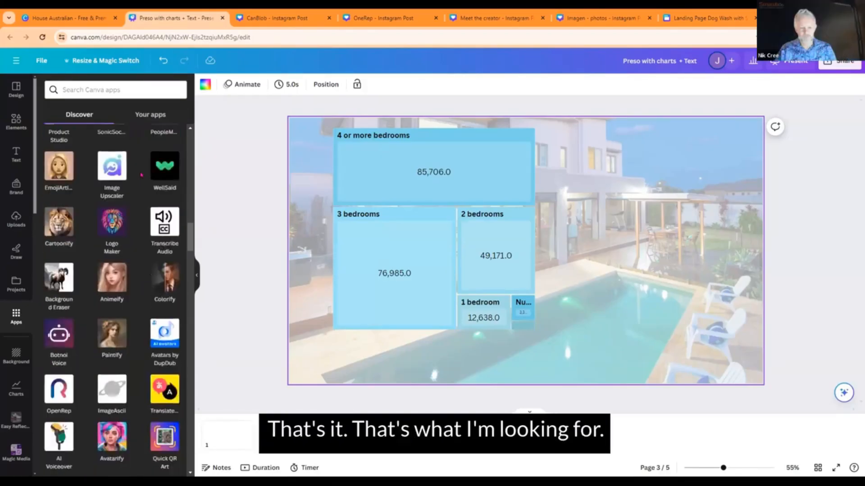
scroll(141, 175, "down", 3)
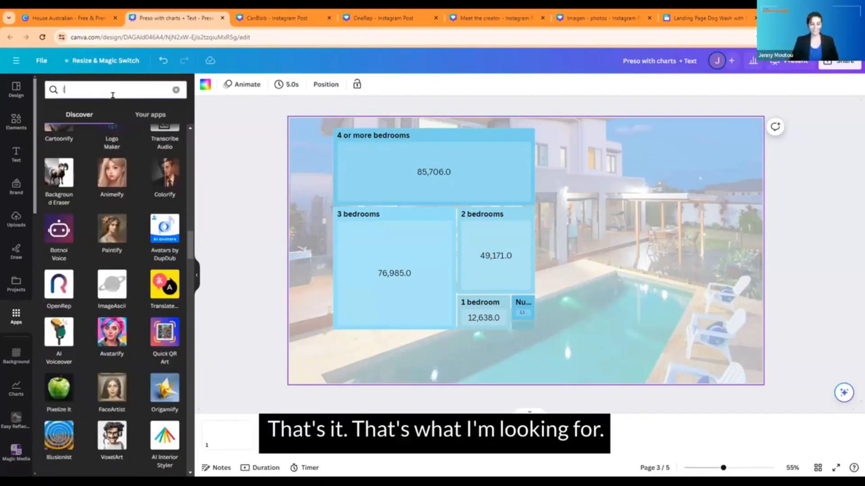
- Search the apps for "Lorem Ipsum" and open the CanLorem app
left_click(113, 92)
type("lorem")
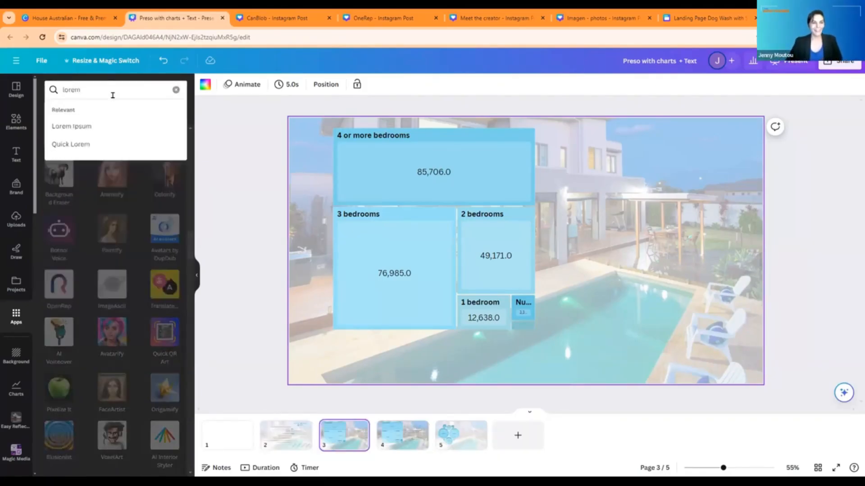
left_click(72, 127)
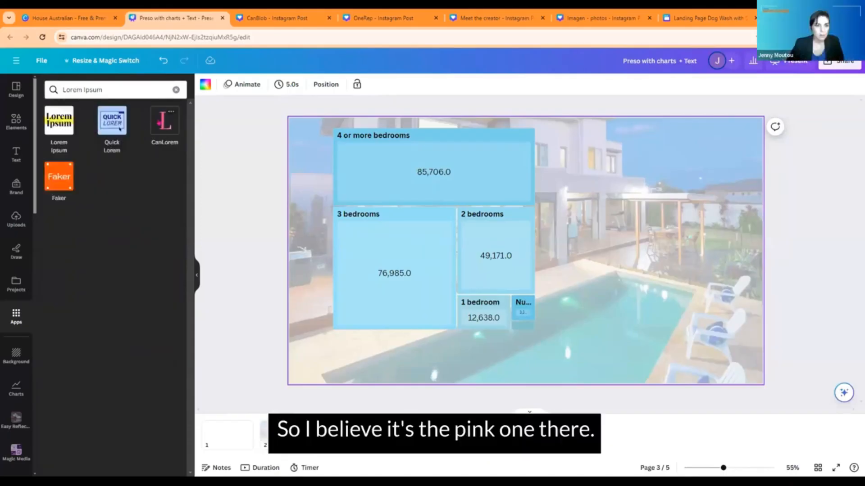
left_click(164, 121)
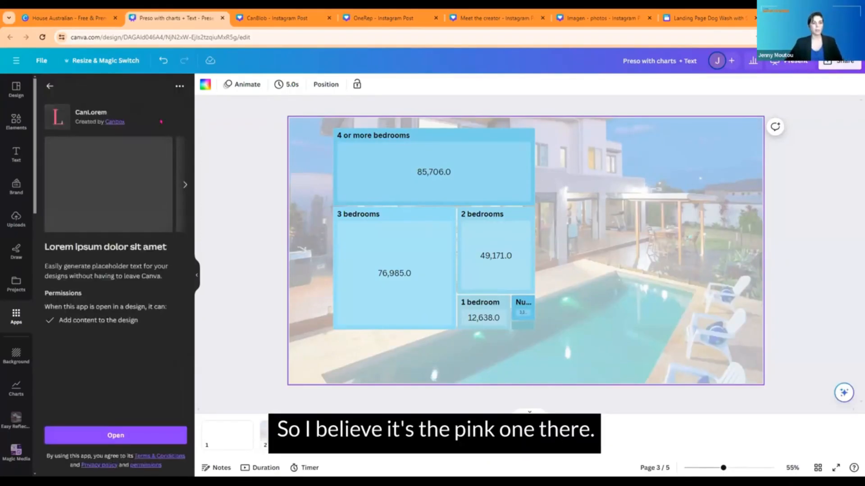
left_click(114, 435)
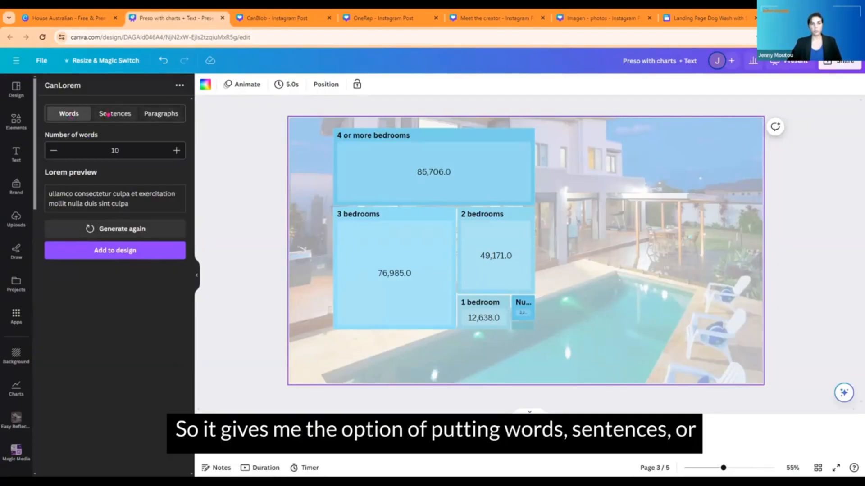
- Try CanLorem's text options, previewing three paragraphs, one paragraph, two sentences and 10 words
left_click(110, 114)
left_click(173, 114)
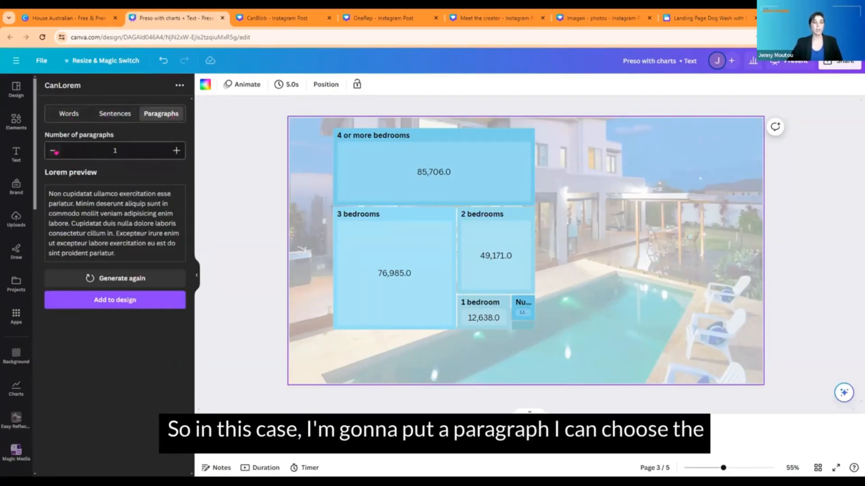
left_click(176, 151)
left_click(176, 150)
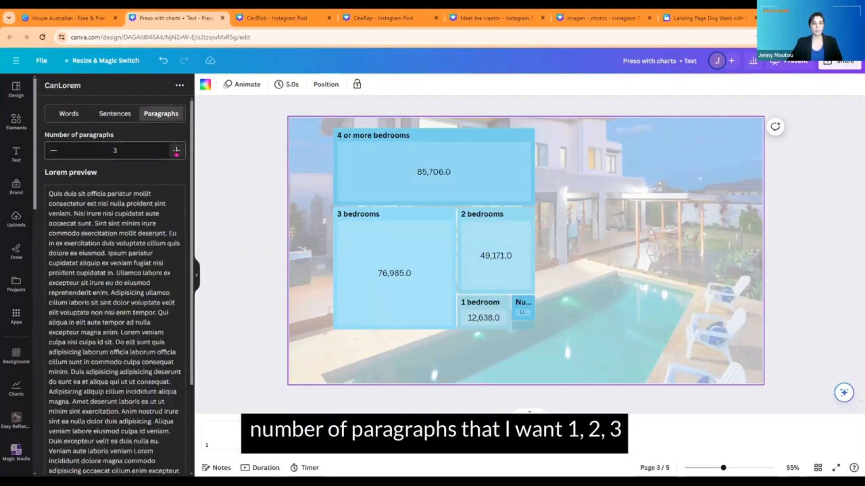
left_click(53, 150)
left_click(53, 151)
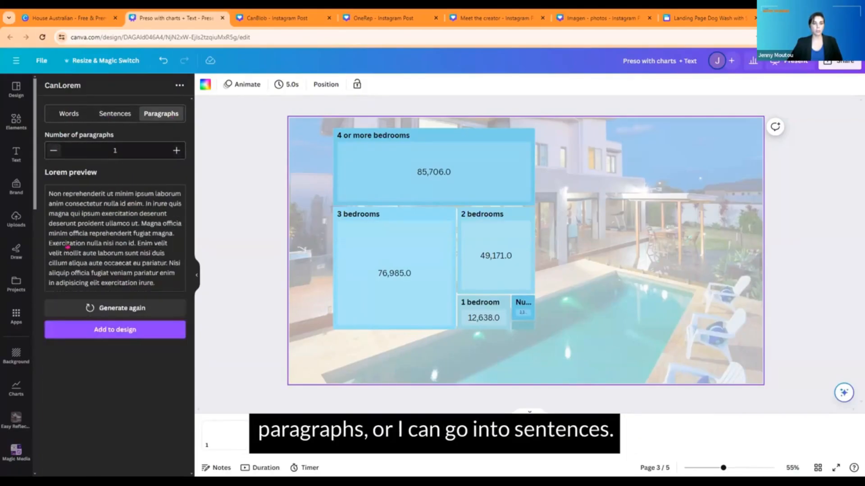
left_click(106, 118)
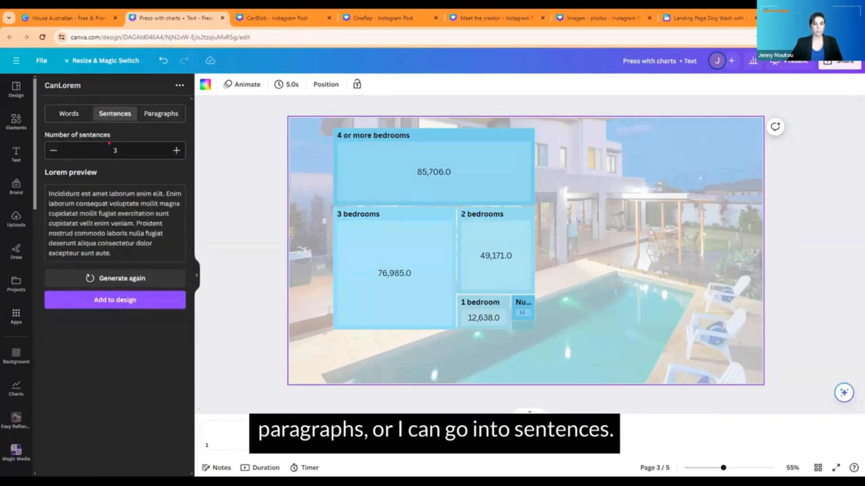
left_click(54, 151)
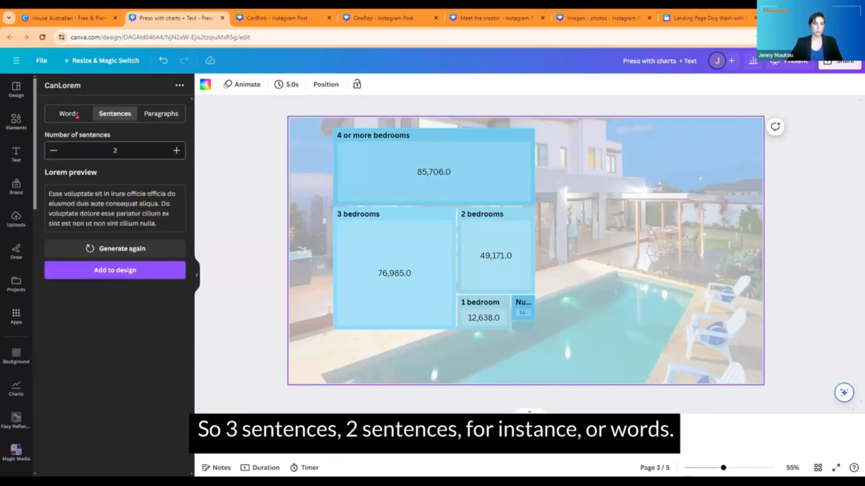
left_click(70, 113)
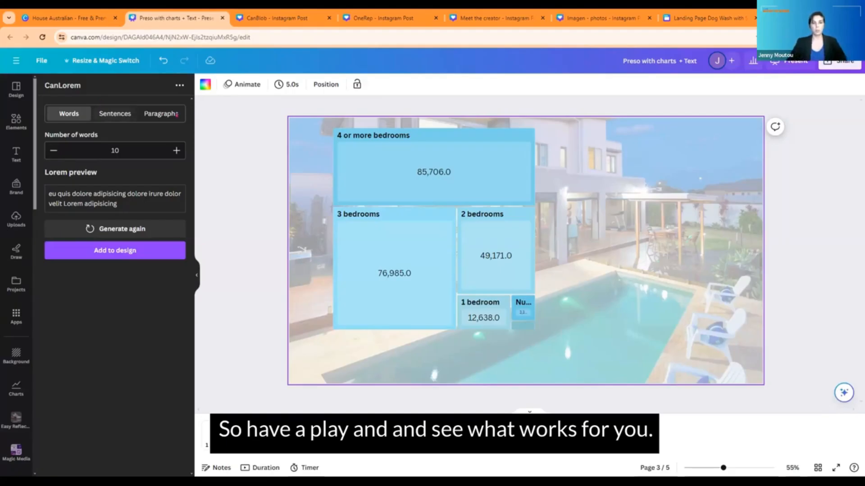
- Add one paragraph of CanLorem placeholder text to page 3 and enlarge its text box
left_click(155, 116)
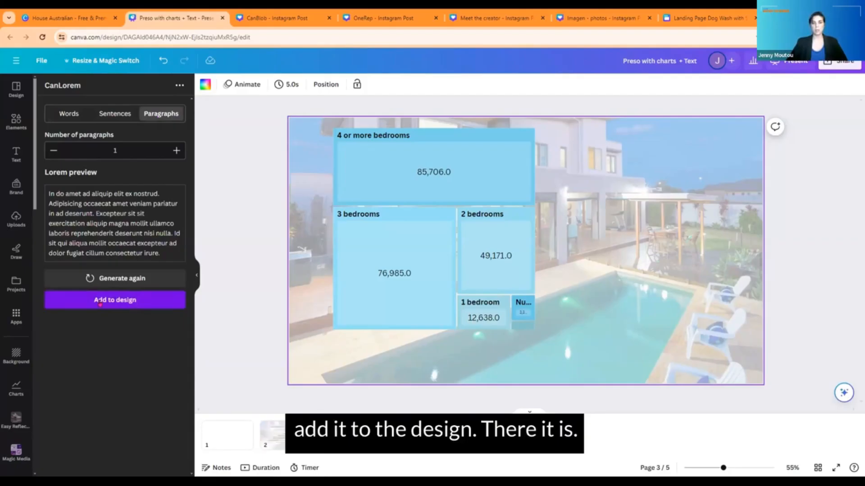
left_click(99, 304)
left_click_drag(646, 185, 676, 185)
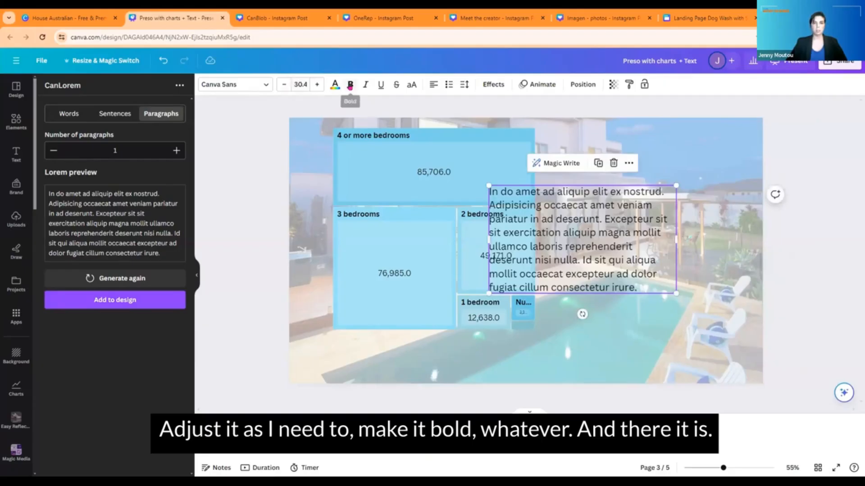
- Make the placeholder paragraph bold, and place it to the right of the treemap at font size 31.9
left_click(350, 86)
left_click_drag(677, 252, 736, 222)
left_click_drag(732, 262, 743, 268)
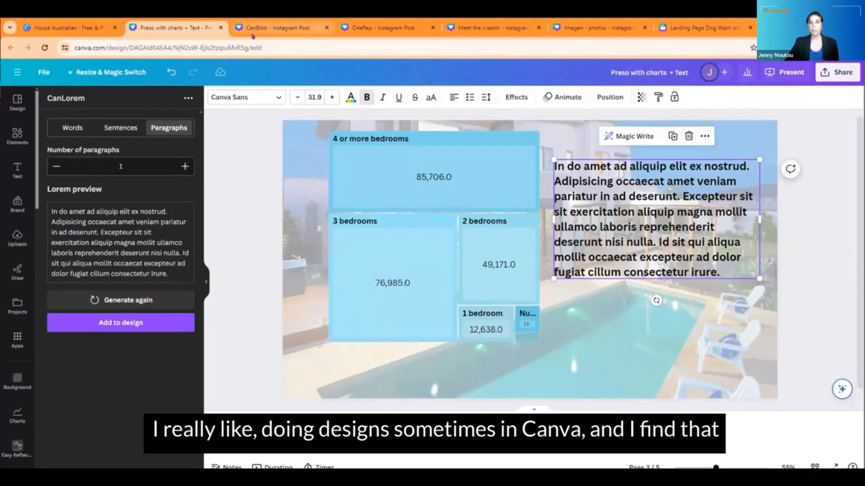
- Switch to the CanBlob design, search the elements for "blob", and browse all matching graphics
left_click(253, 33)
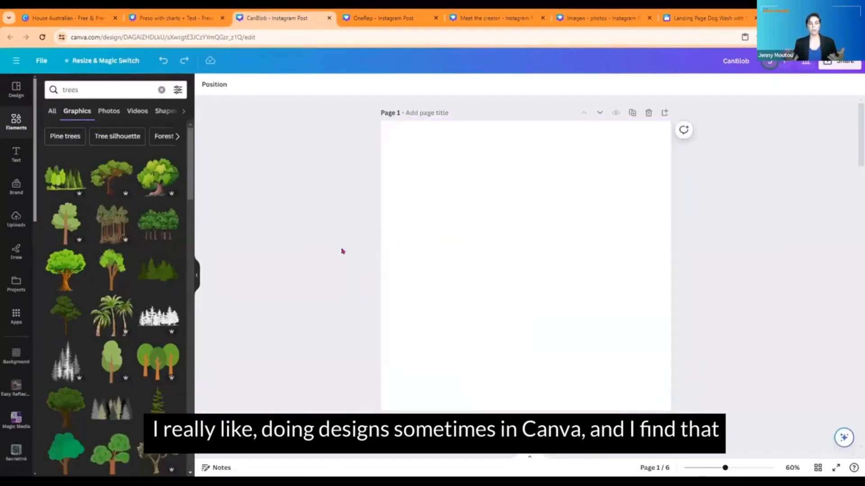
left_click(12, 129)
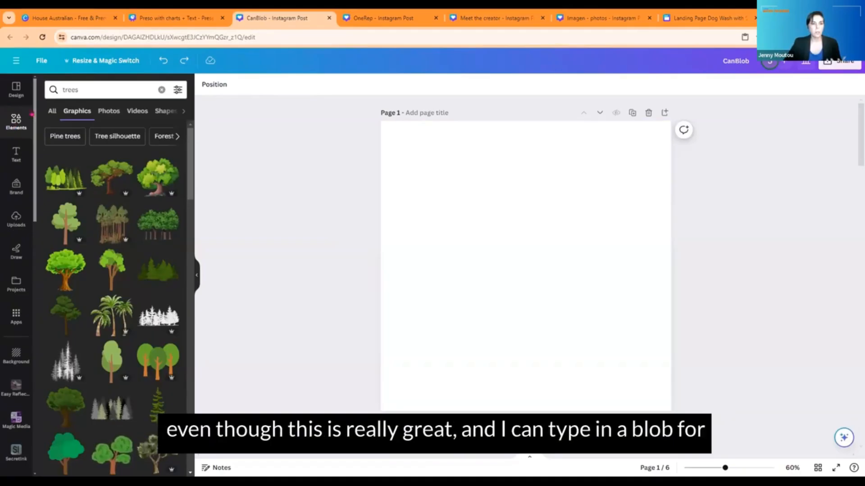
left_click(102, 89)
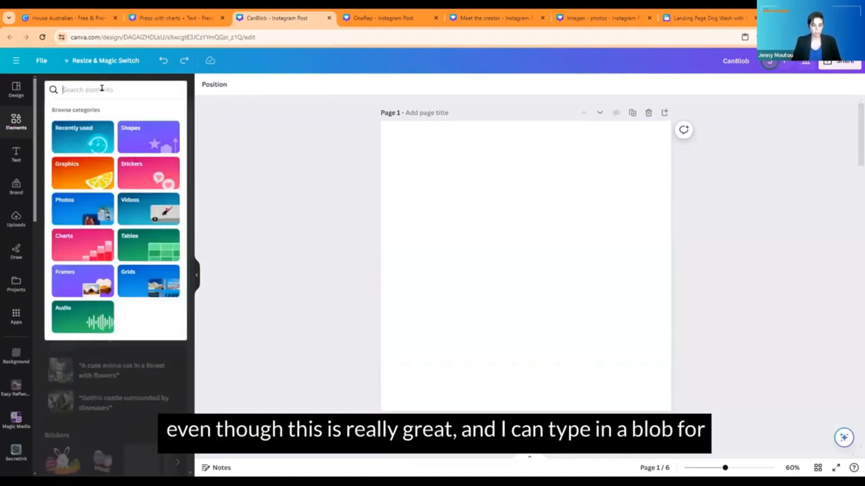
type("blob")
key("Return")
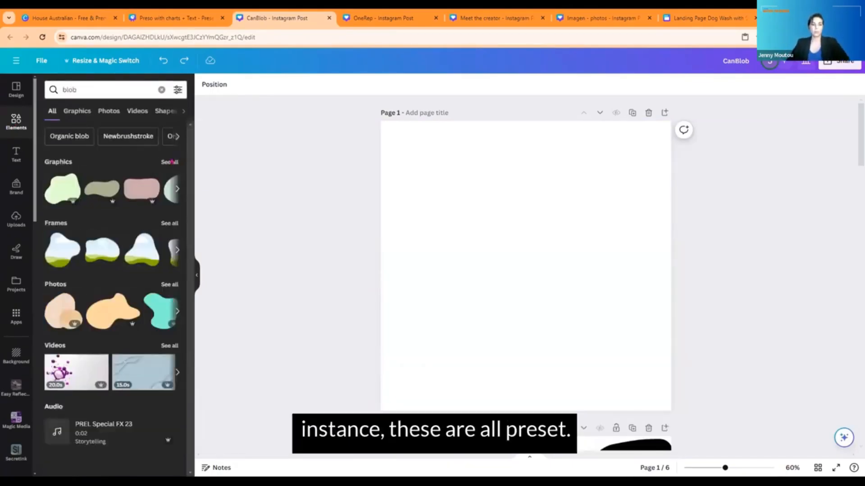
left_click(171, 162)
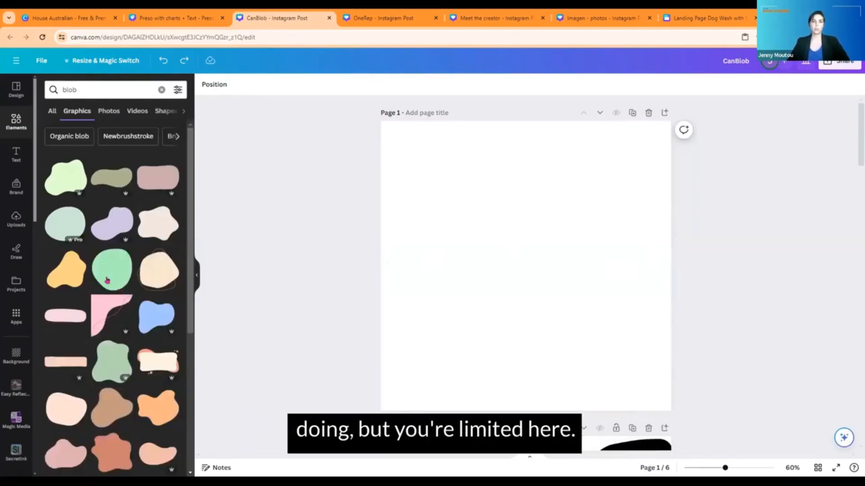
scroll(111, 288, "down", 2)
scroll(110, 288, "down", 2)
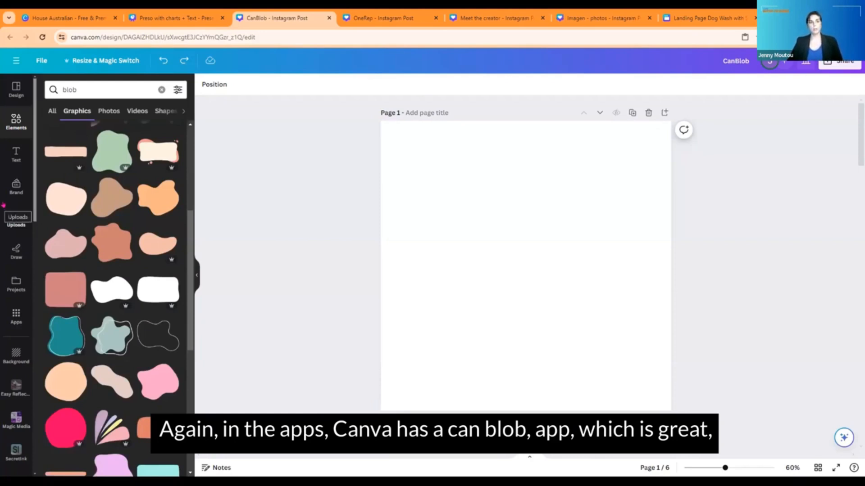
- Look through the apps catalogue for an app that generates blobs
left_click(18, 333)
scroll(112, 270, "down", 7)
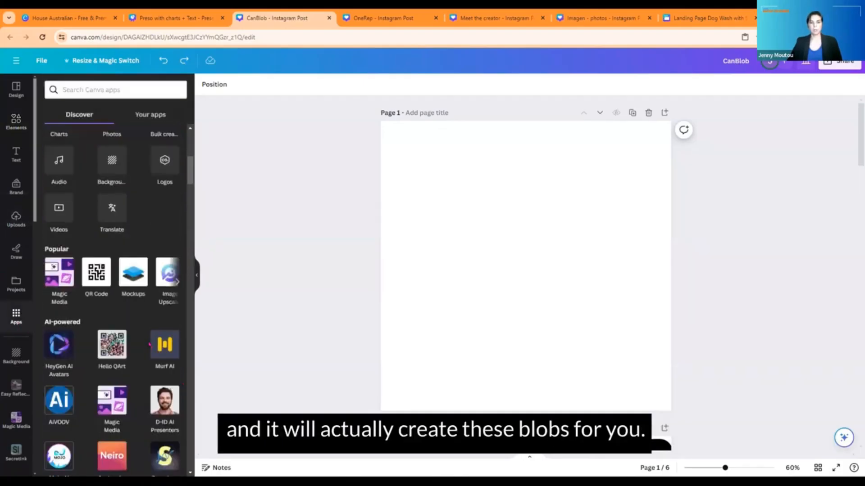
scroll(152, 347, "down", 5)
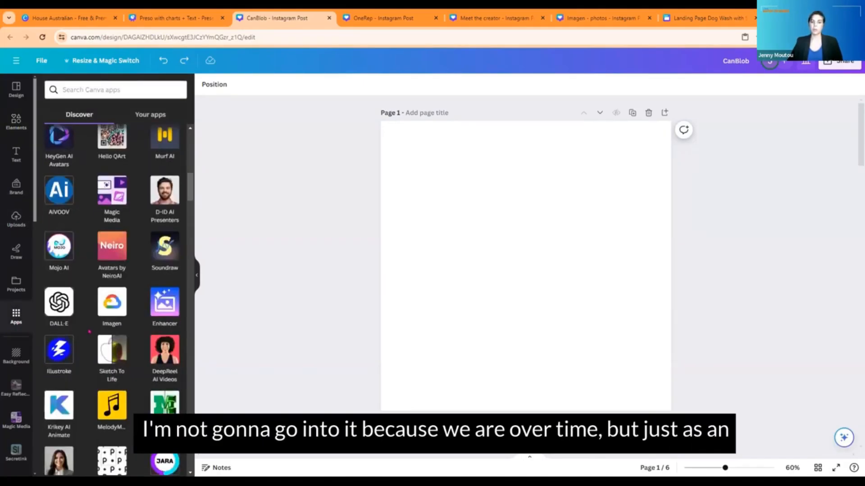
- Recolour the upper-middle and bottom-middle blobs on page 2 with the SmashGo brand orange
scroll(501, 180, "down", 3)
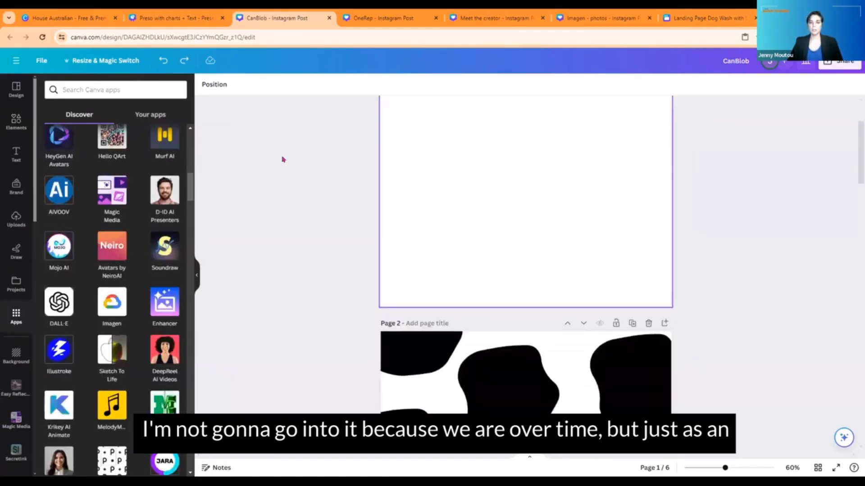
scroll(282, 162, "down", 6)
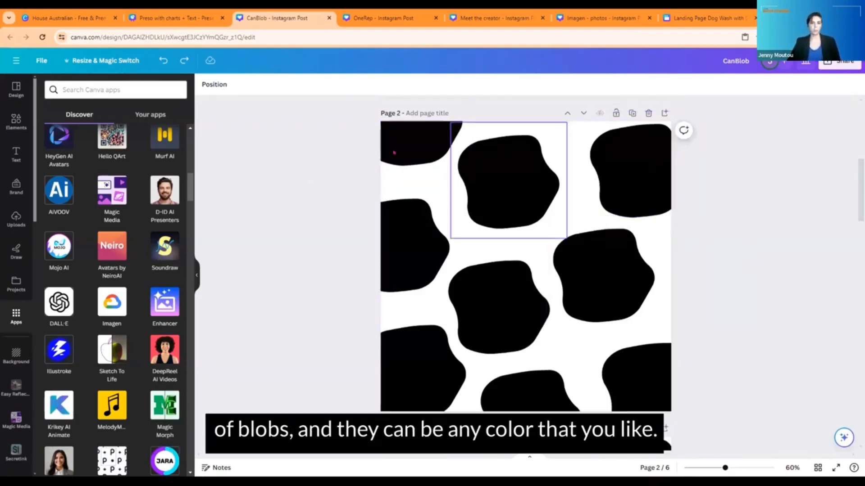
left_click(509, 180)
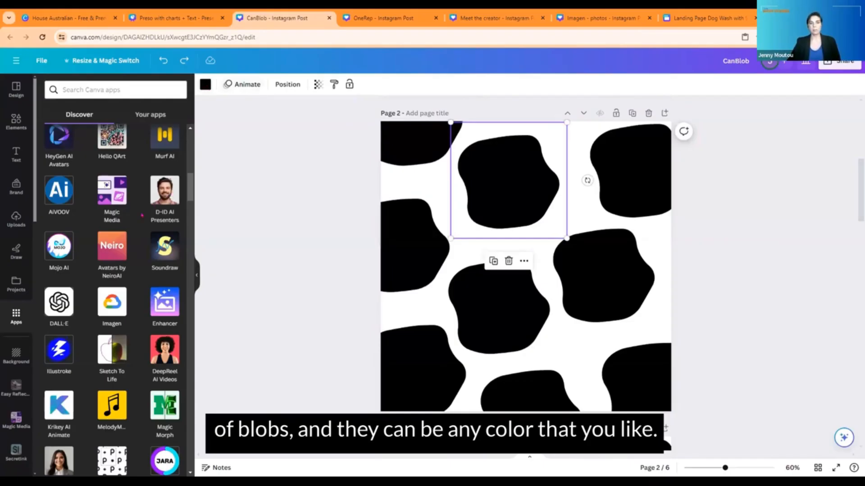
left_click(205, 84)
left_click(49, 246)
left_click(530, 391)
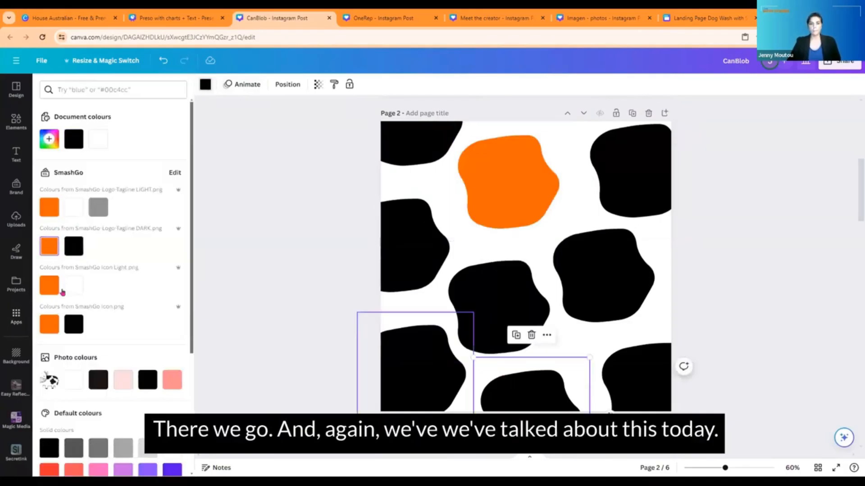
left_click(49, 246)
left_click(754, 246)
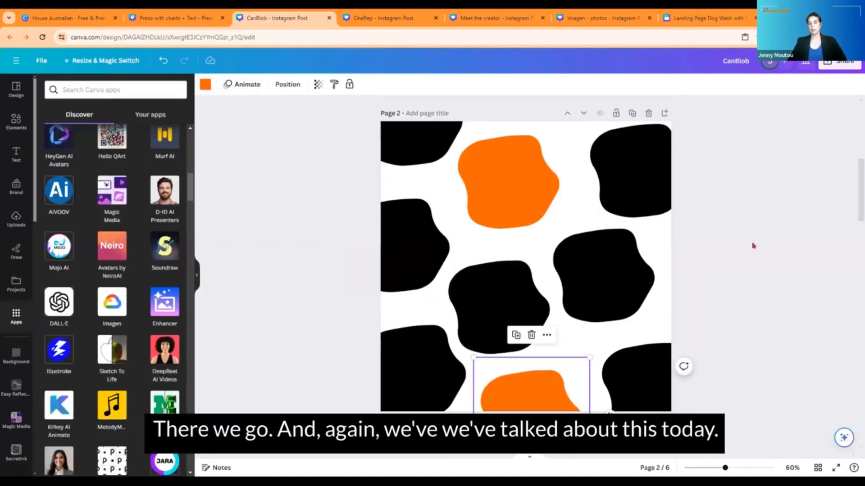
- Group all the blobs on page 2 and shift the group slightly up and to the left
left_click(315, 193)
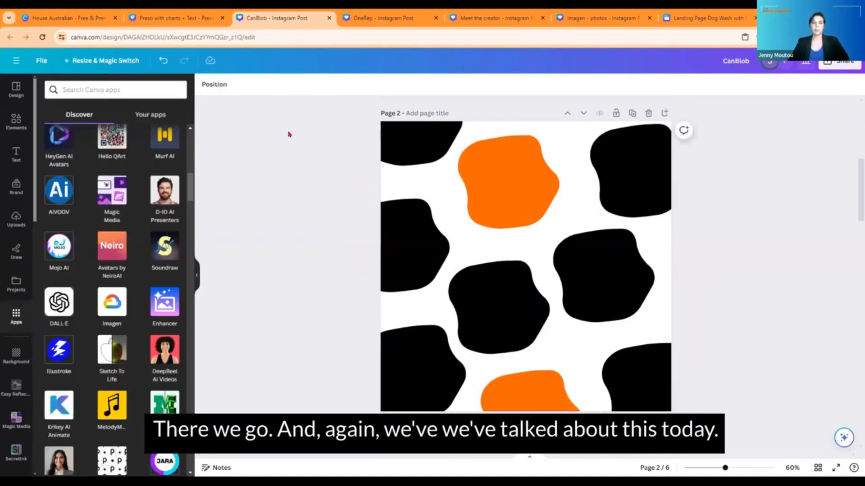
left_click_drag(297, 135, 745, 393)
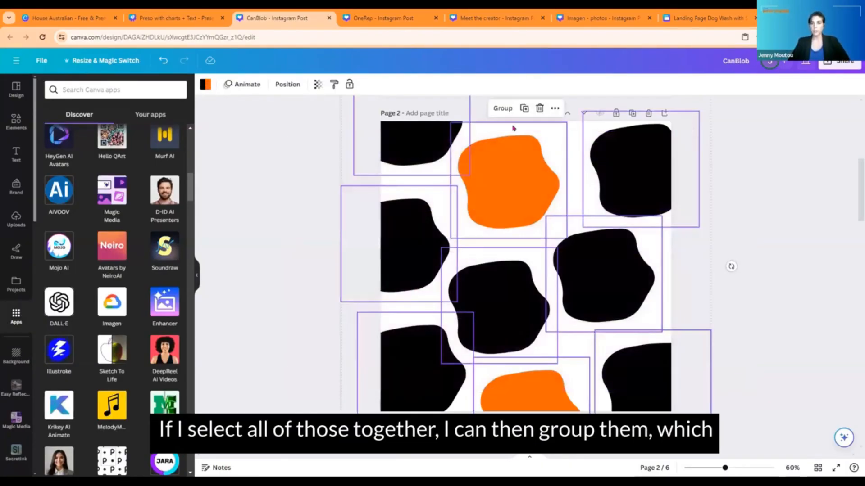
left_click(501, 109)
mouse_move(490, 193)
left_mouse_down()
mouse_move(734, 209)
mouse_move(379, 201)
mouse_move(206, 224)
mouse_move(627, 188)
mouse_move(455, 180)
mouse_move(486, 179)
left_mouse_up()
left_click(746, 209)
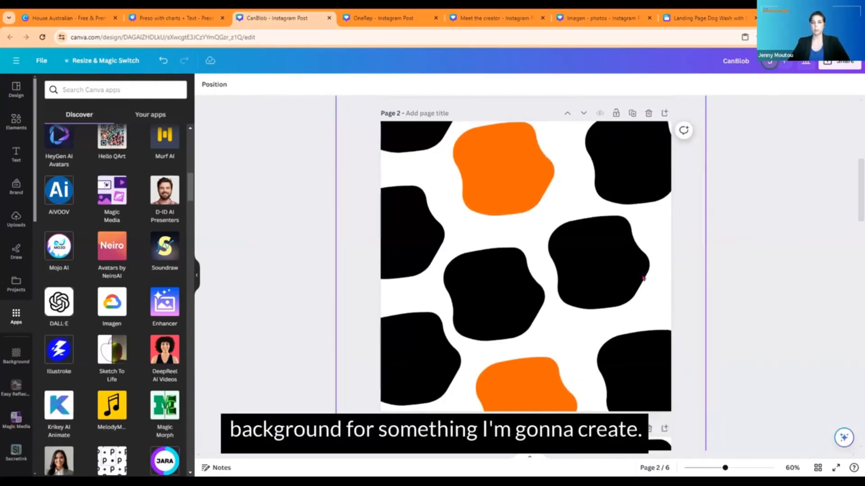
- Search the elements for "cow" and place a cow graphic over the grey blob background on page 5
scroll(645, 287, "down", 10)
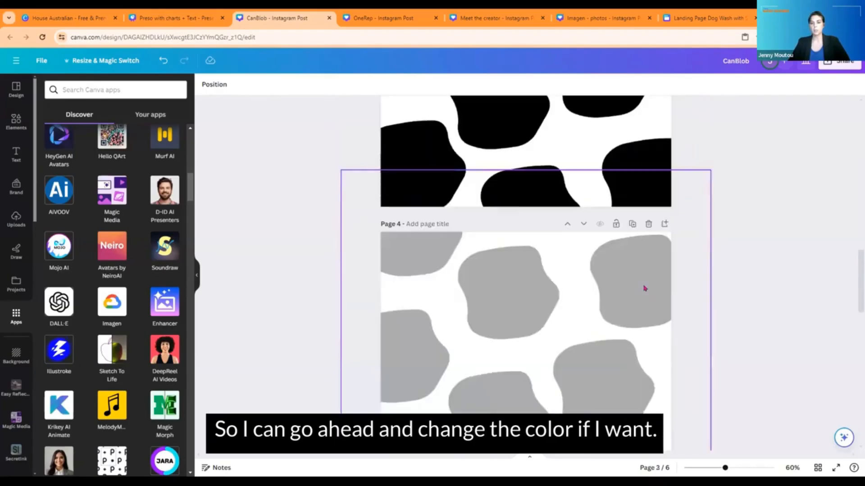
scroll(645, 289, "down", 5)
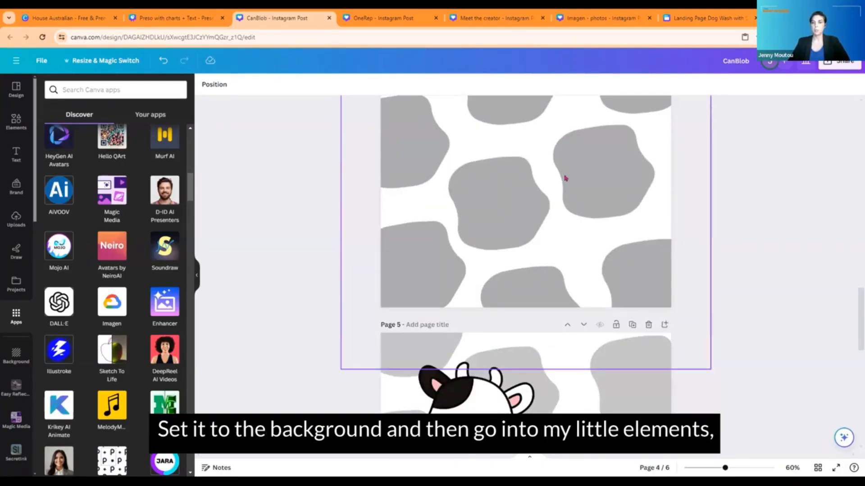
scroll(573, 195, "down", 5)
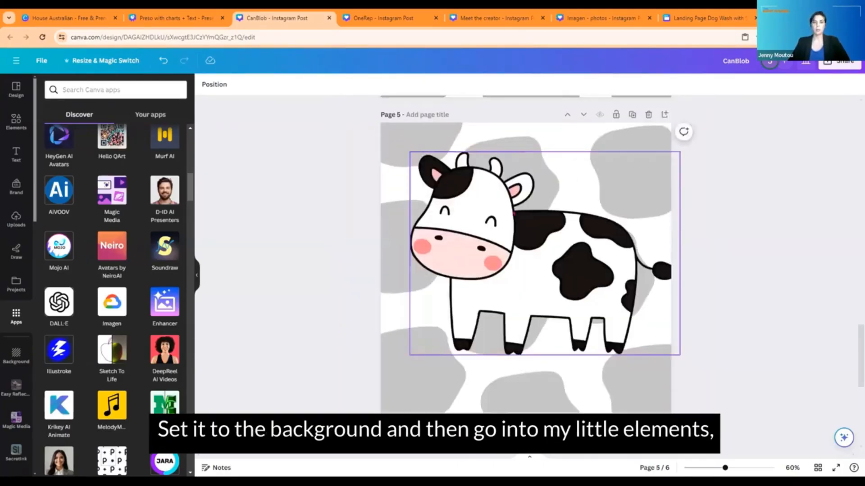
left_click(15, 122)
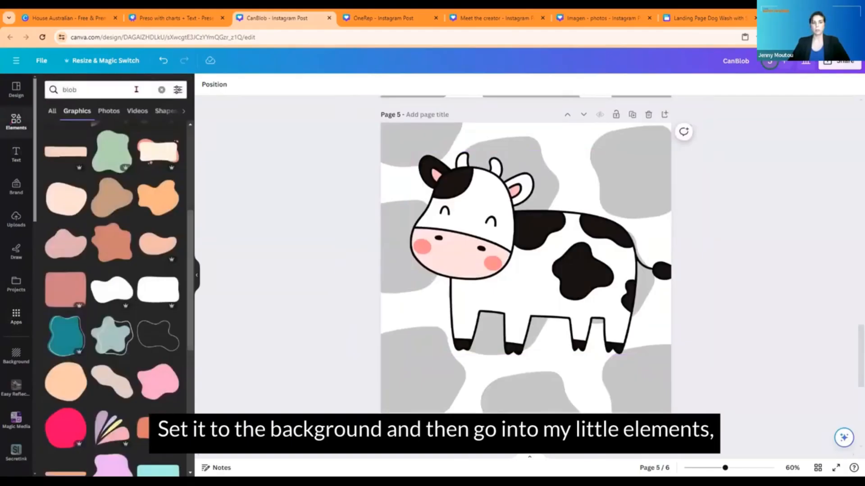
left_click(161, 90)
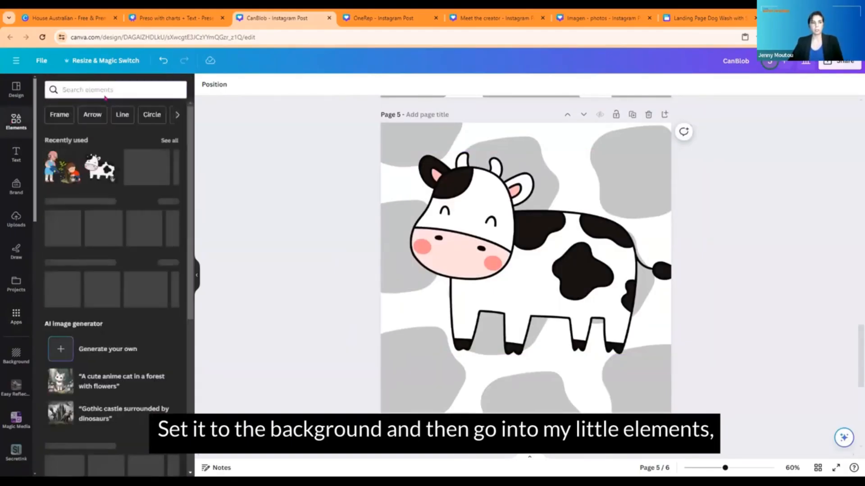
left_click(103, 92)
type("cow")
key("Return")
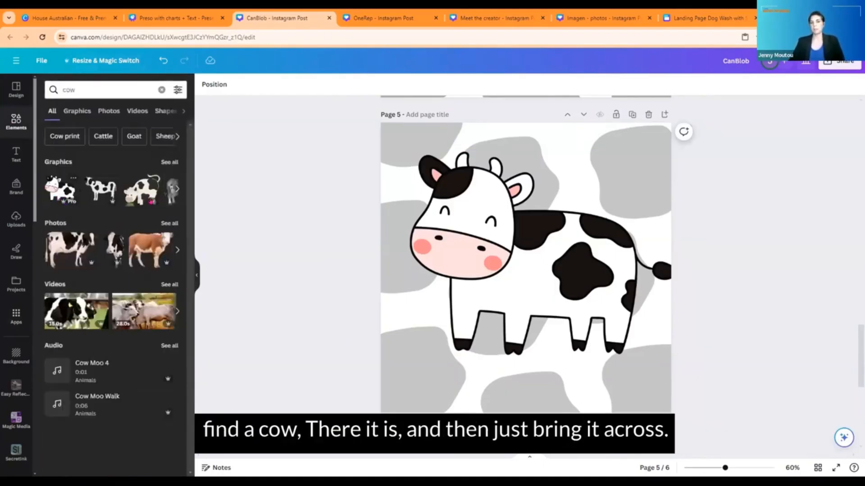
mouse_move(571, 240)
left_mouse_down()
mouse_move(588, 252)
mouse_move(488, 212)
mouse_move(584, 241)
left_mouse_up()
- Leave the blob design and open the Canva home page from the House Australian stock photo tab
scroll(571, 179, "up", 12)
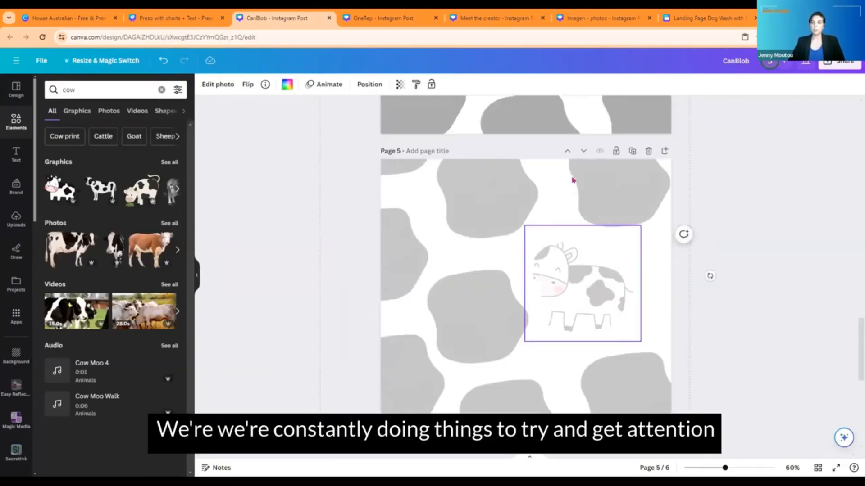
scroll(565, 158, "up", 6)
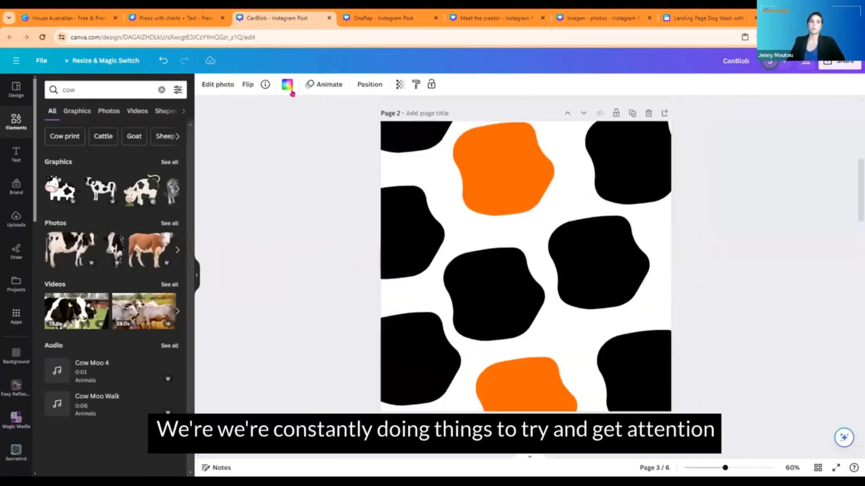
left_click(171, 19)
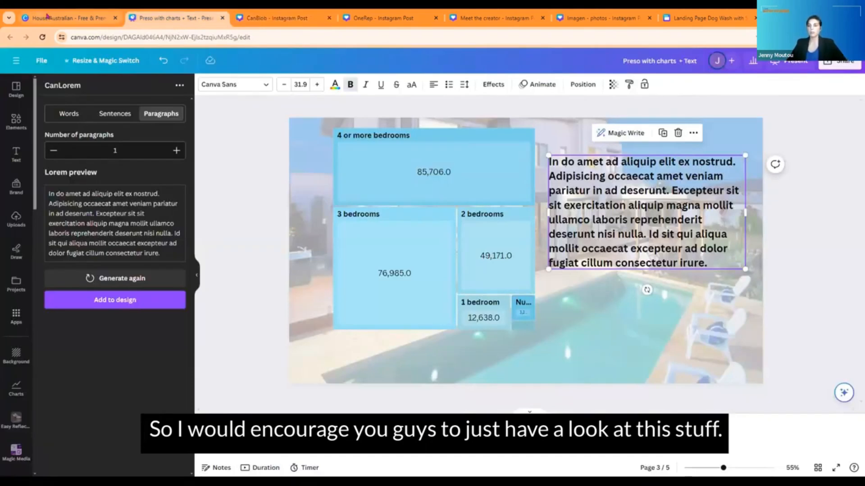
mouse_move(48, 16)
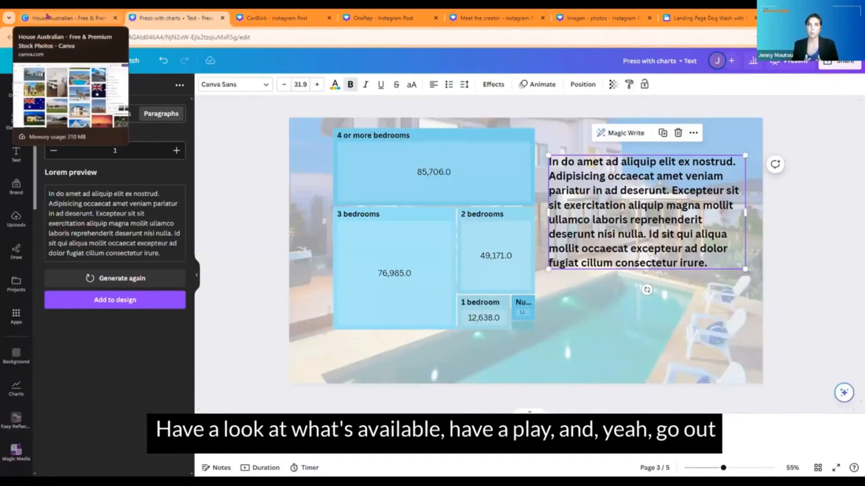
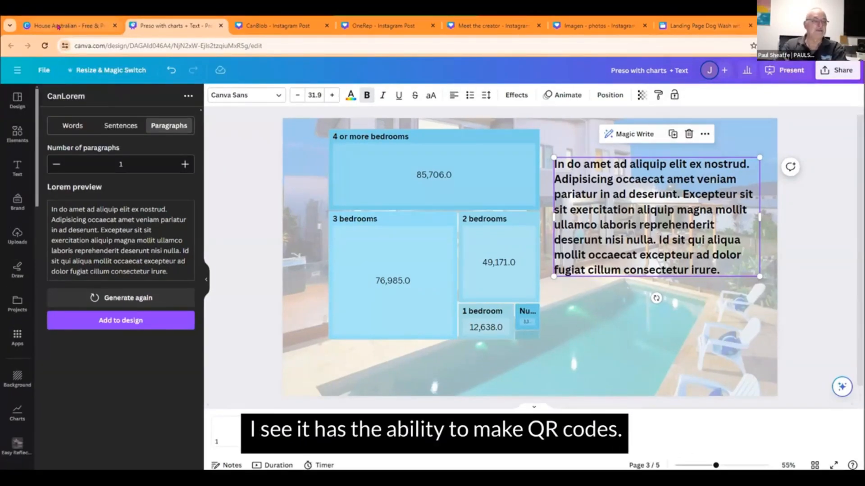
left_click(58, 27)
left_click(60, 79)
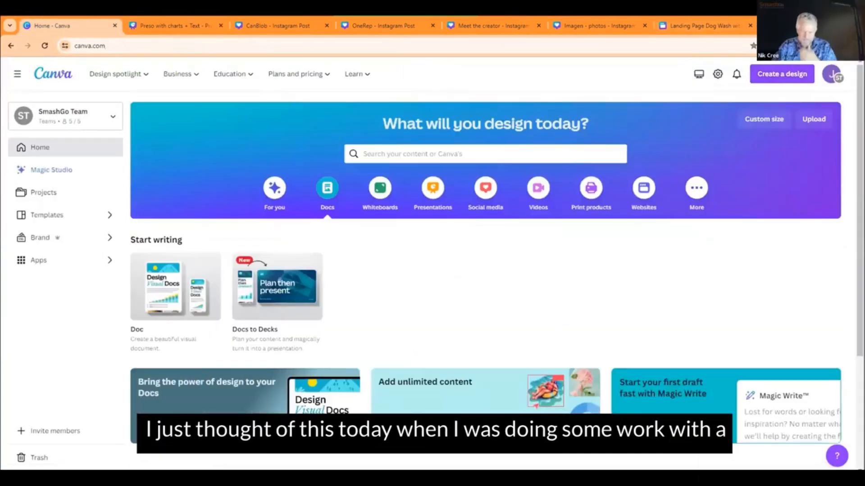
- Open smashgo.co in a new browser tab and copy its web address
key("ctrl+t")
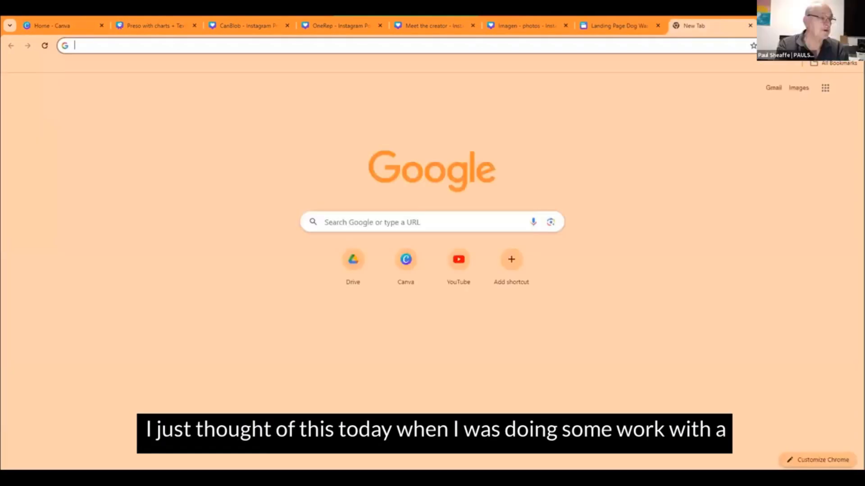
type("smashgo.c")
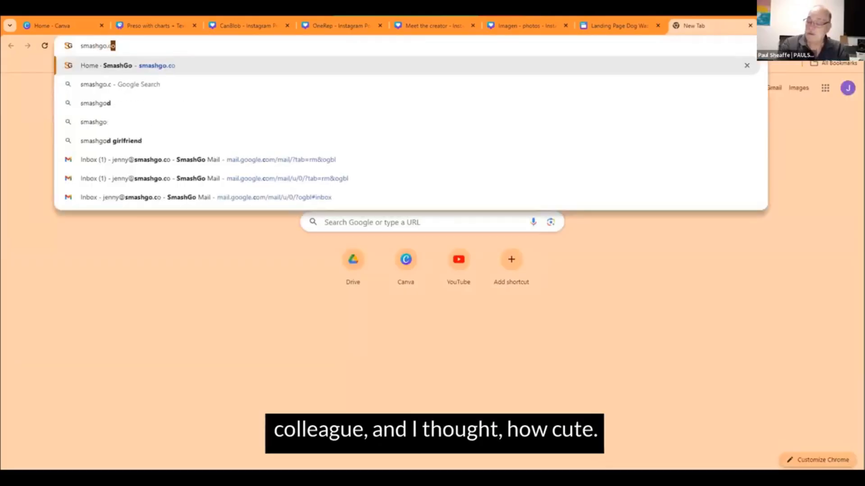
type("o")
key("Return")
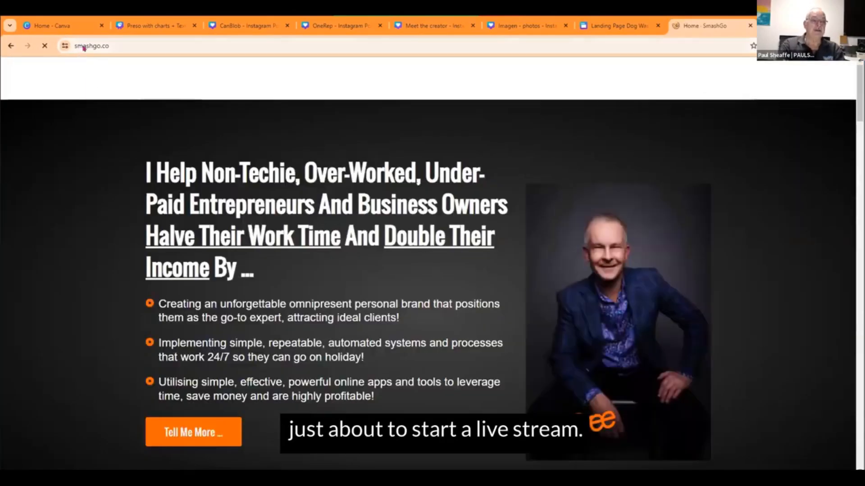
left_click(91, 46)
right_click(84, 46)
left_click(111, 134)
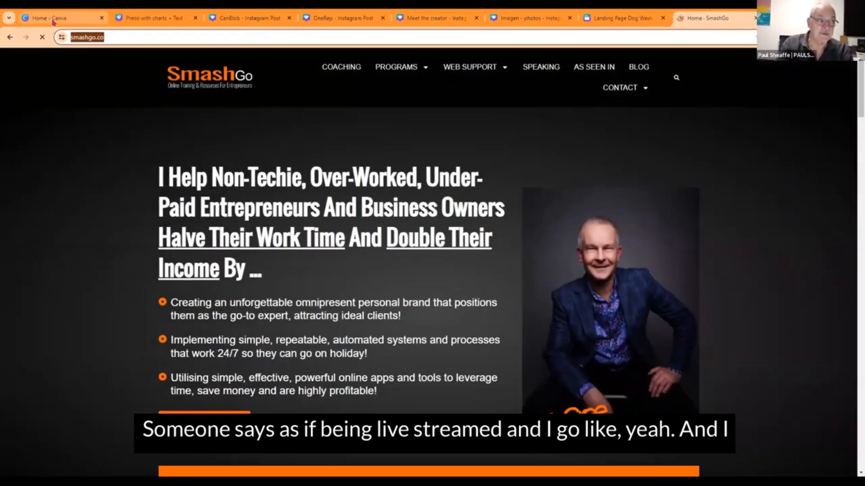
- Return to the Canva home page and create a blank square Instagram post from the social media formats
left_click(54, 22)
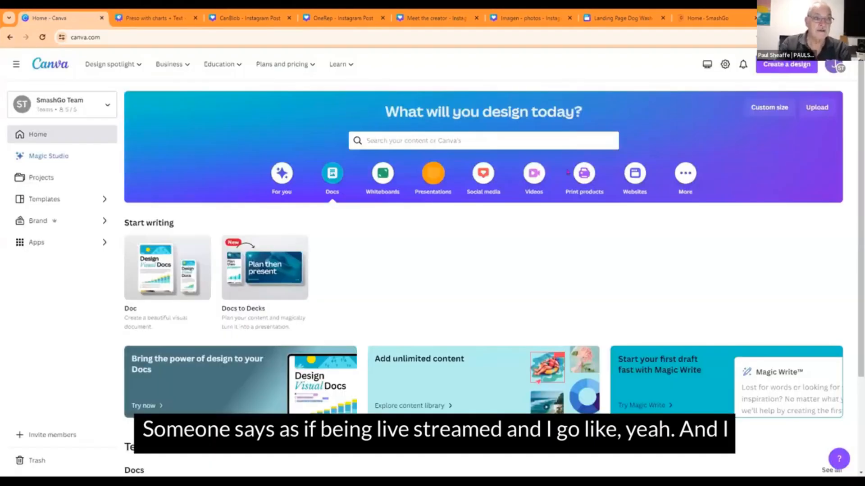
left_click(481, 177)
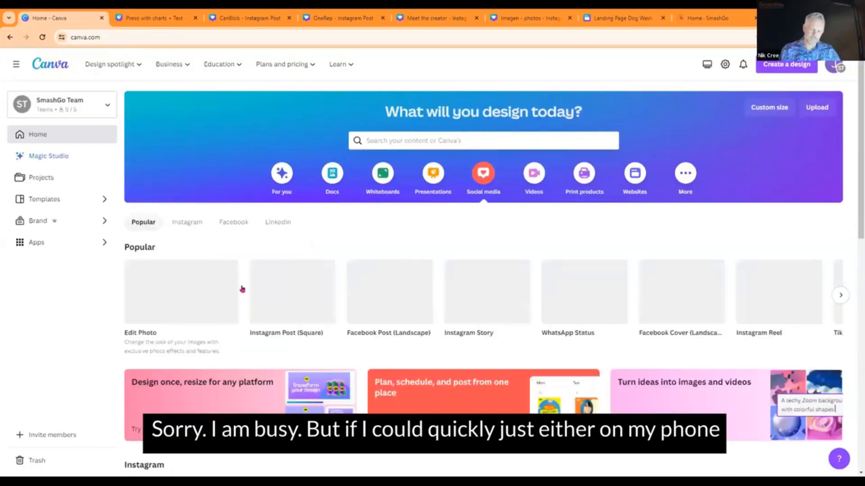
left_click(292, 301)
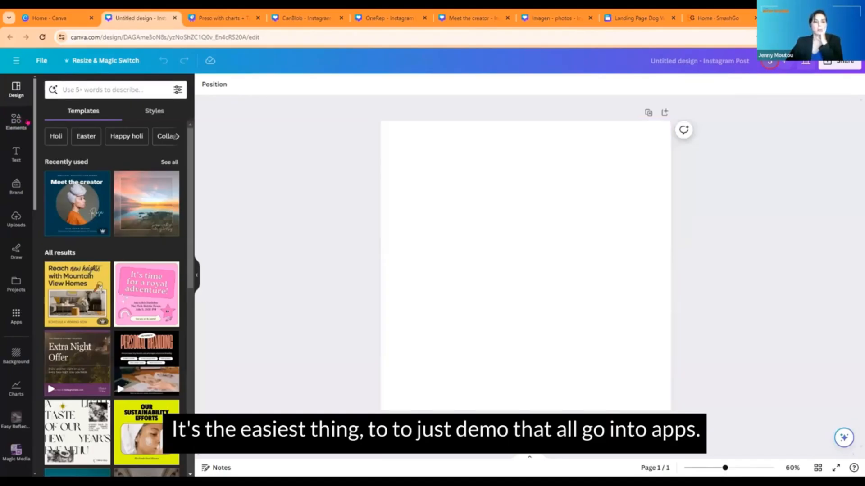
left_click(17, 320)
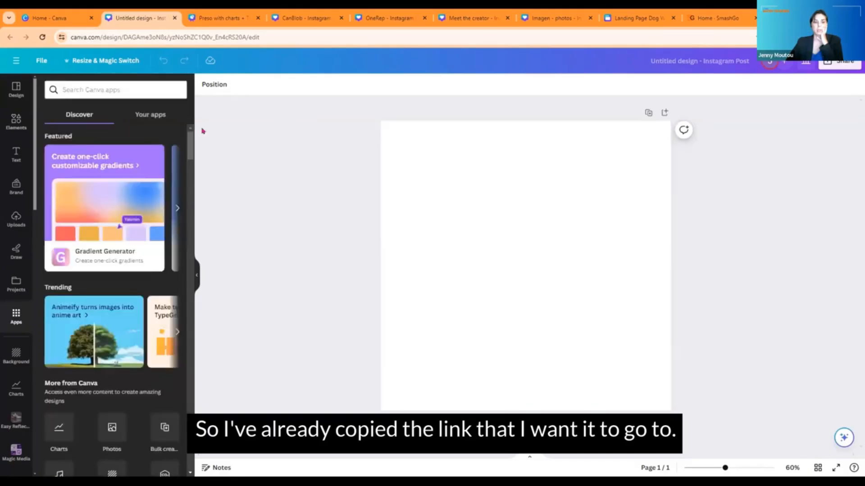
scroll(113, 271, "down", 5)
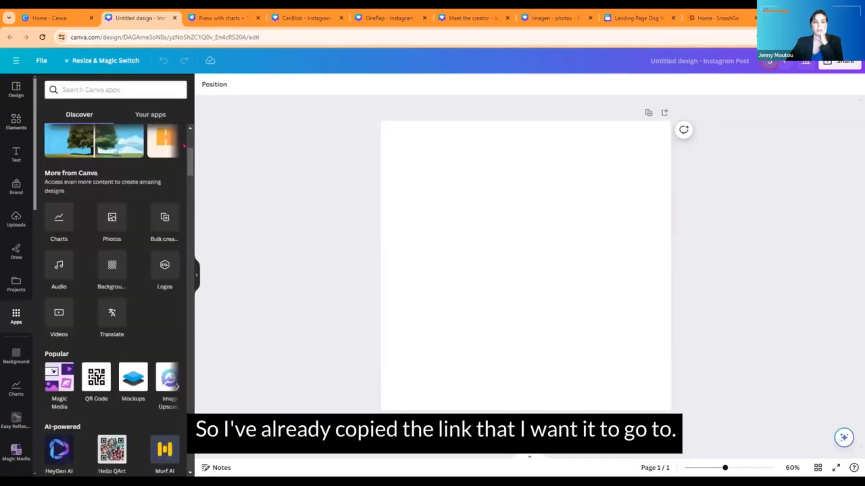
left_click(90, 388)
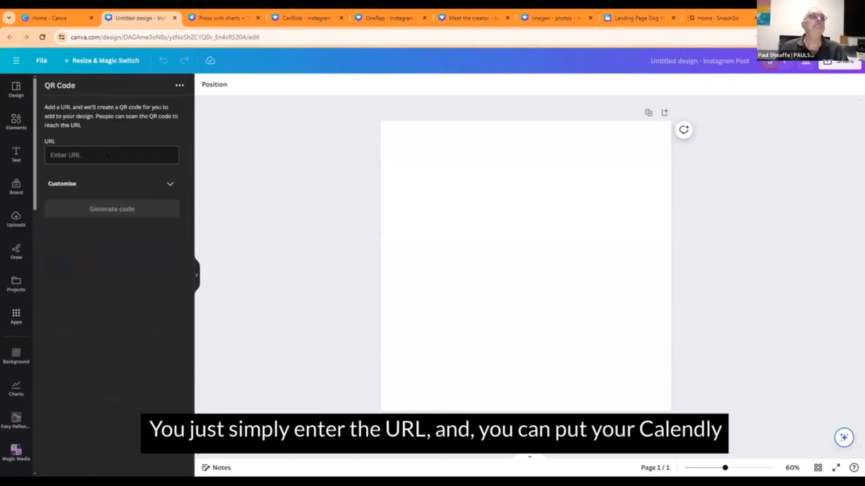
left_click(108, 154)
key("ctrl+v")
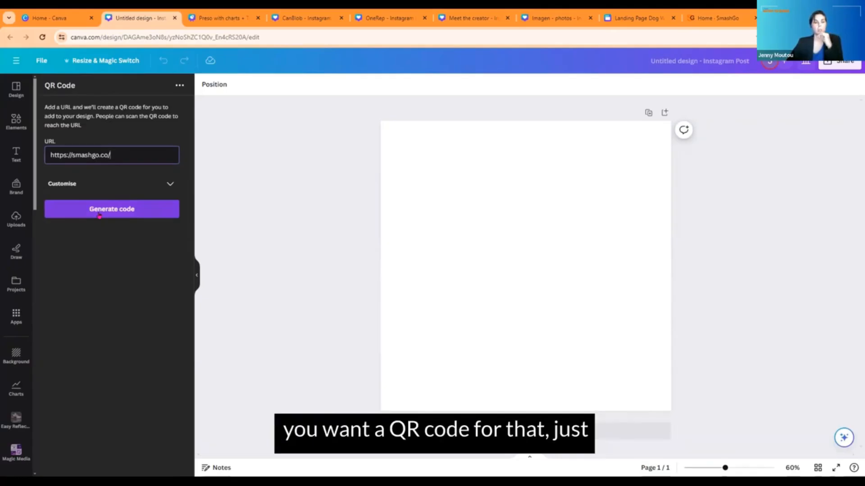
left_click(99, 214)
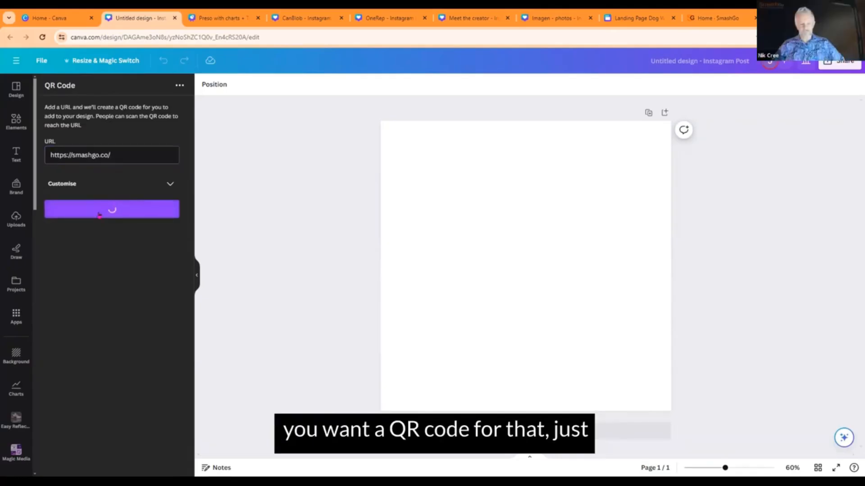
left_click_drag(583, 209, 642, 150)
left_click_drag(469, 324, 409, 382)
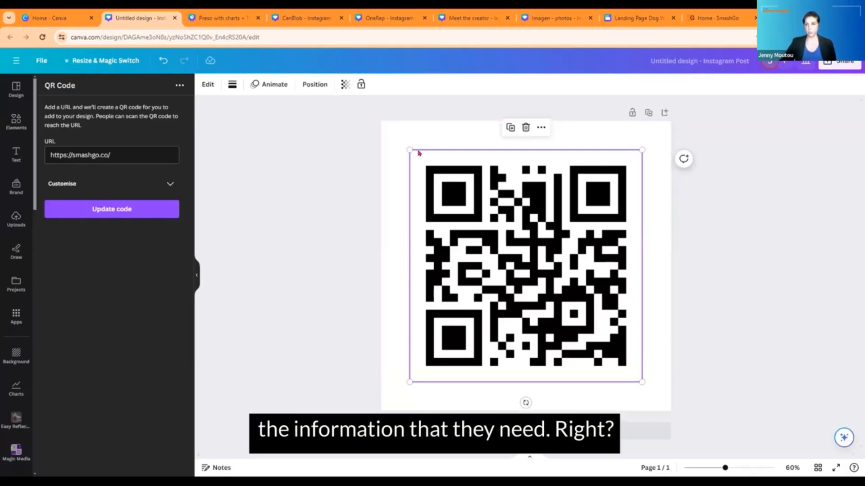
- Show all sharing options for the design and open the Embed option
left_click(837, 62)
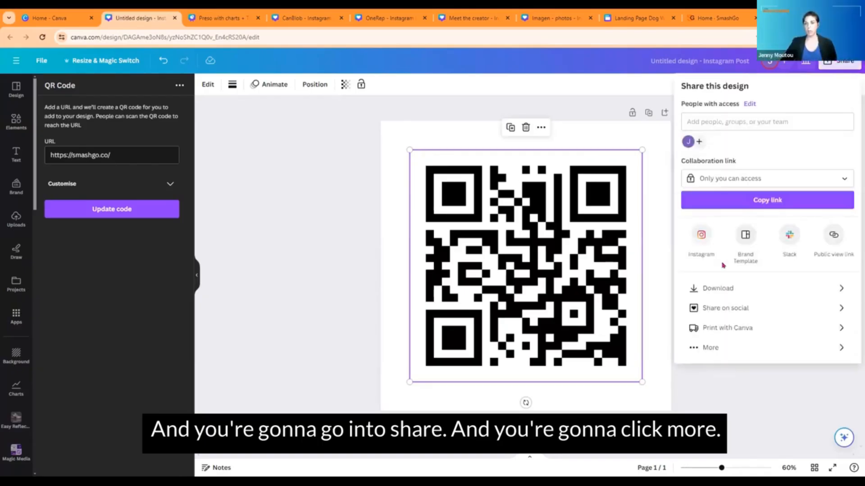
left_click(705, 351)
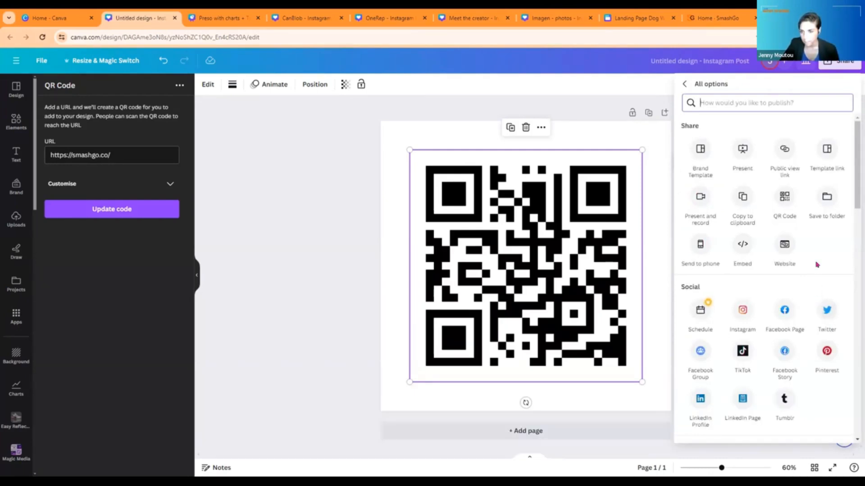
left_click(747, 246)
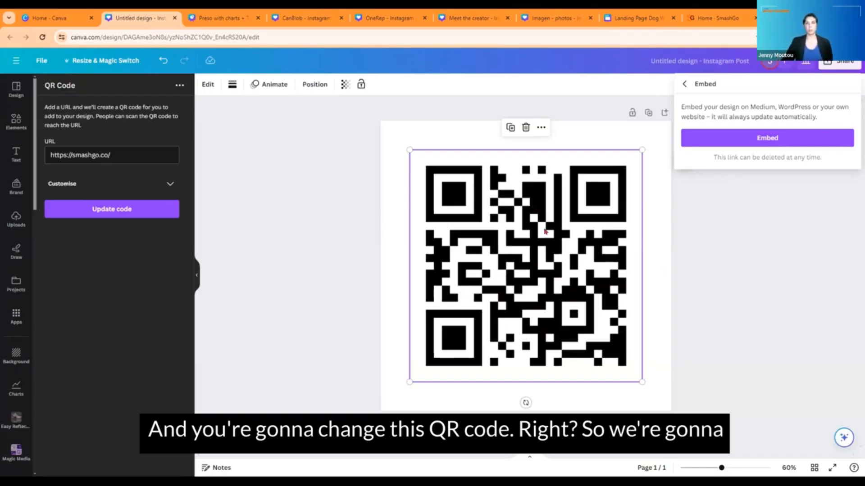
- Delete the QR code, generate a new one from the same URL, and enlarge it to fill most of the page
left_click(526, 128)
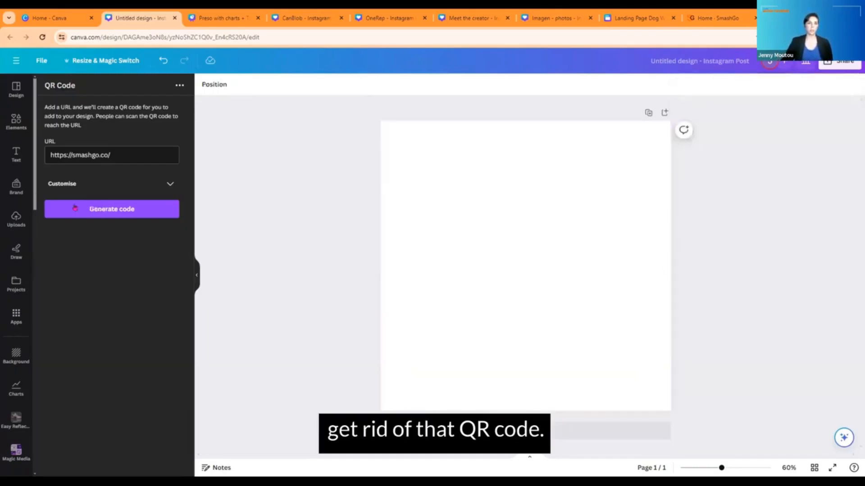
left_click(113, 209)
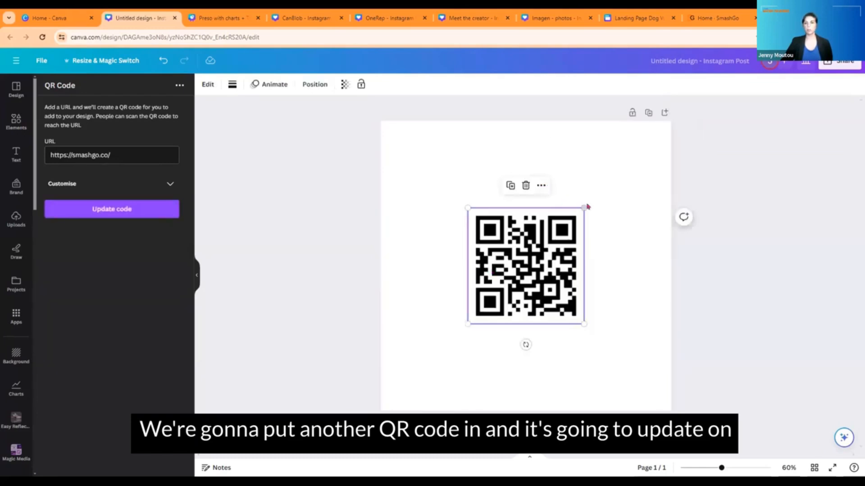
left_click_drag(584, 208, 650, 141)
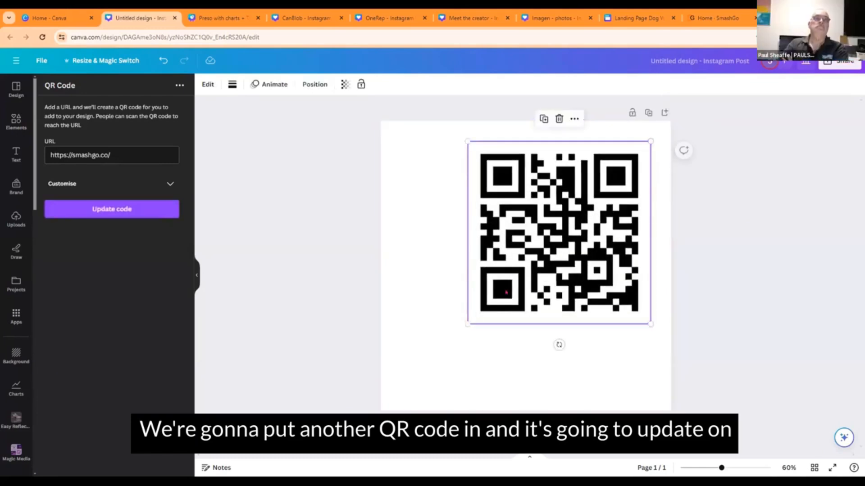
left_click_drag(425, 354, 395, 389)
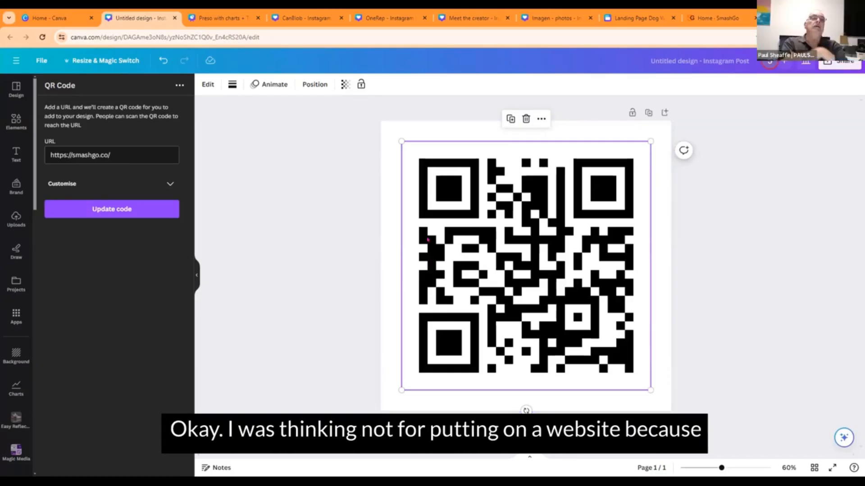
- Deselect the QR code, create embed links for the design, and highlight the start of the HTML embed code
left_click(716, 196)
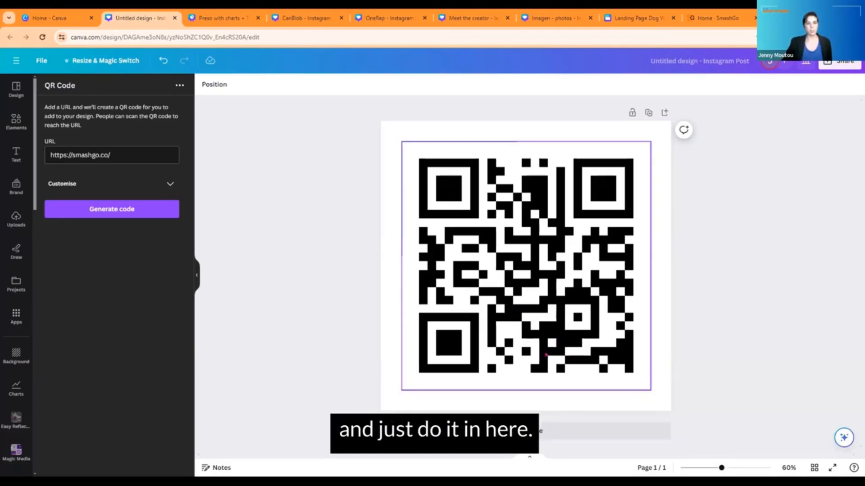
left_click(828, 67)
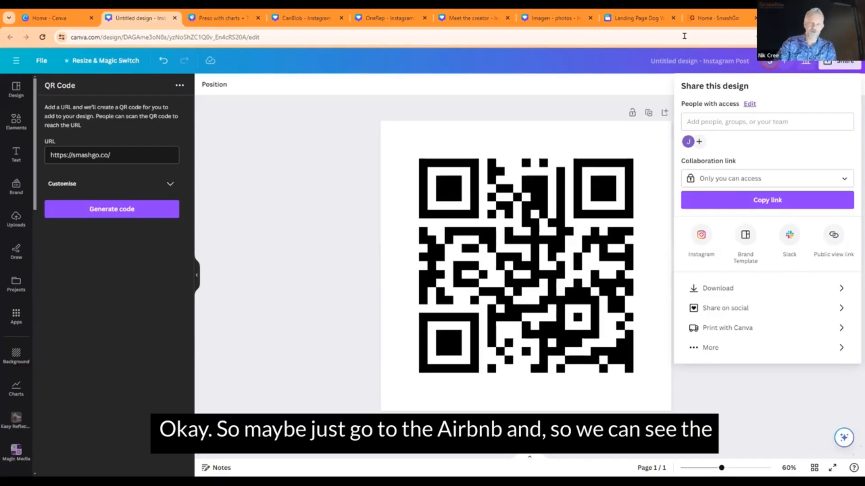
left_click(710, 348)
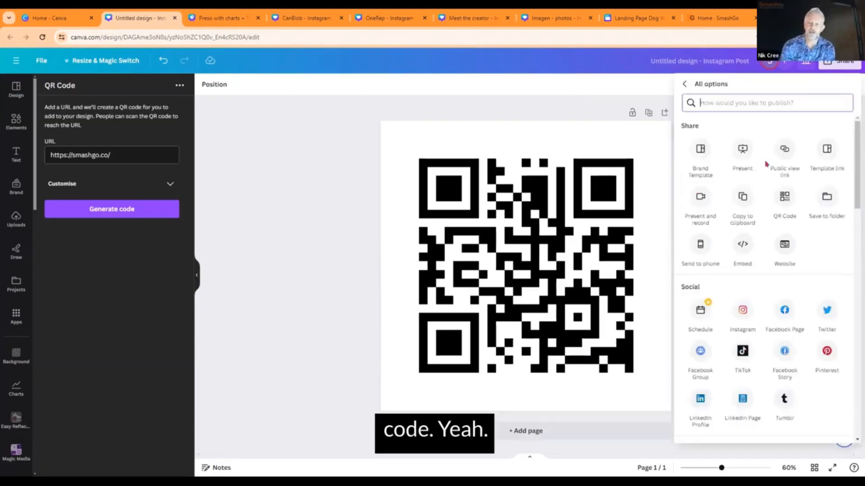
left_click(741, 246)
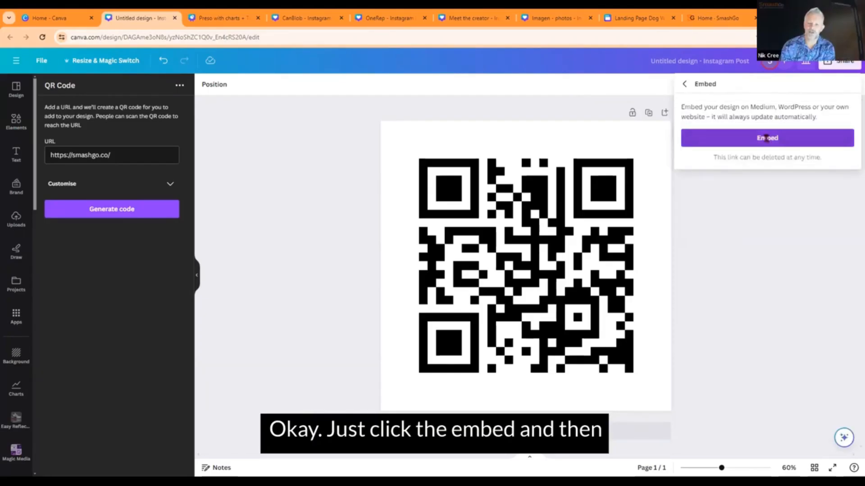
left_click(765, 138)
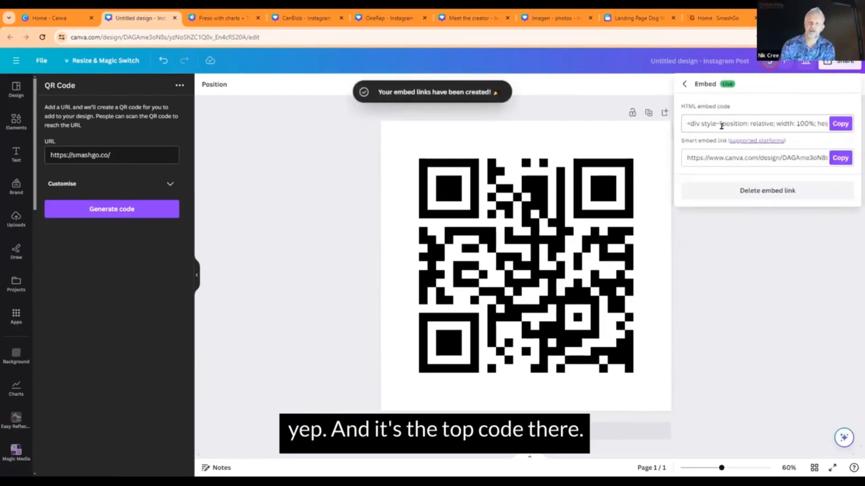
left_click_drag(689, 123, 787, 119)
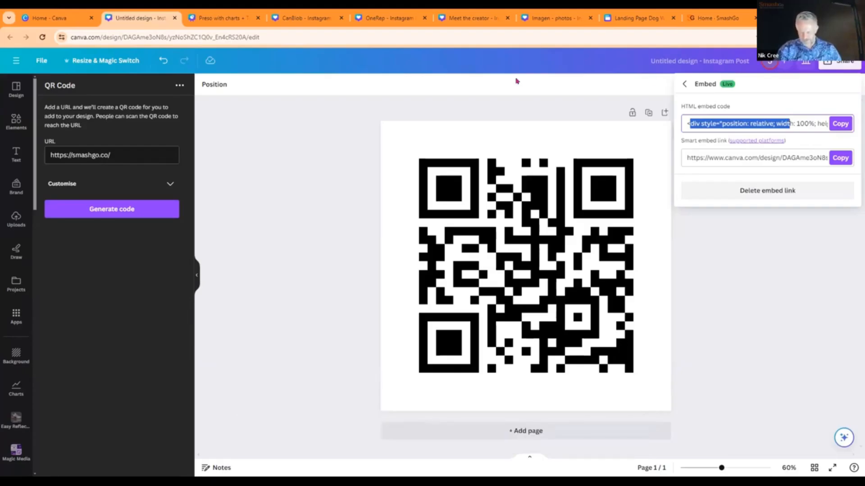
- Return to the already open Canva home page
left_click(70, 20)
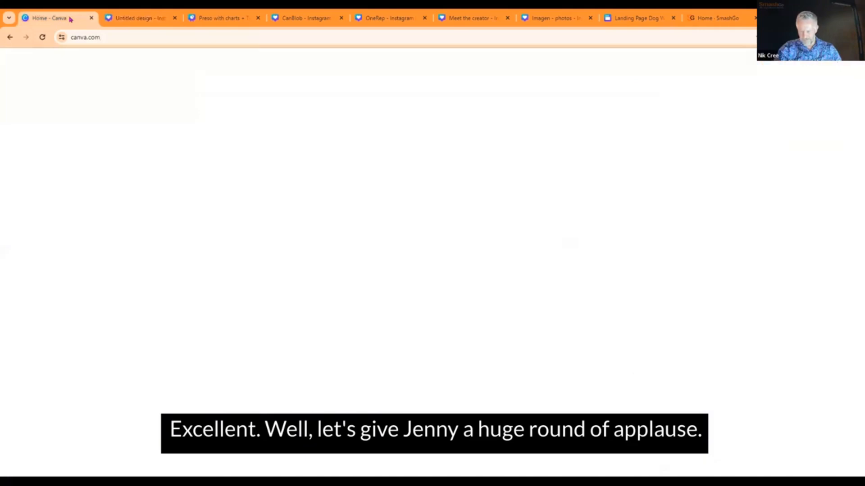